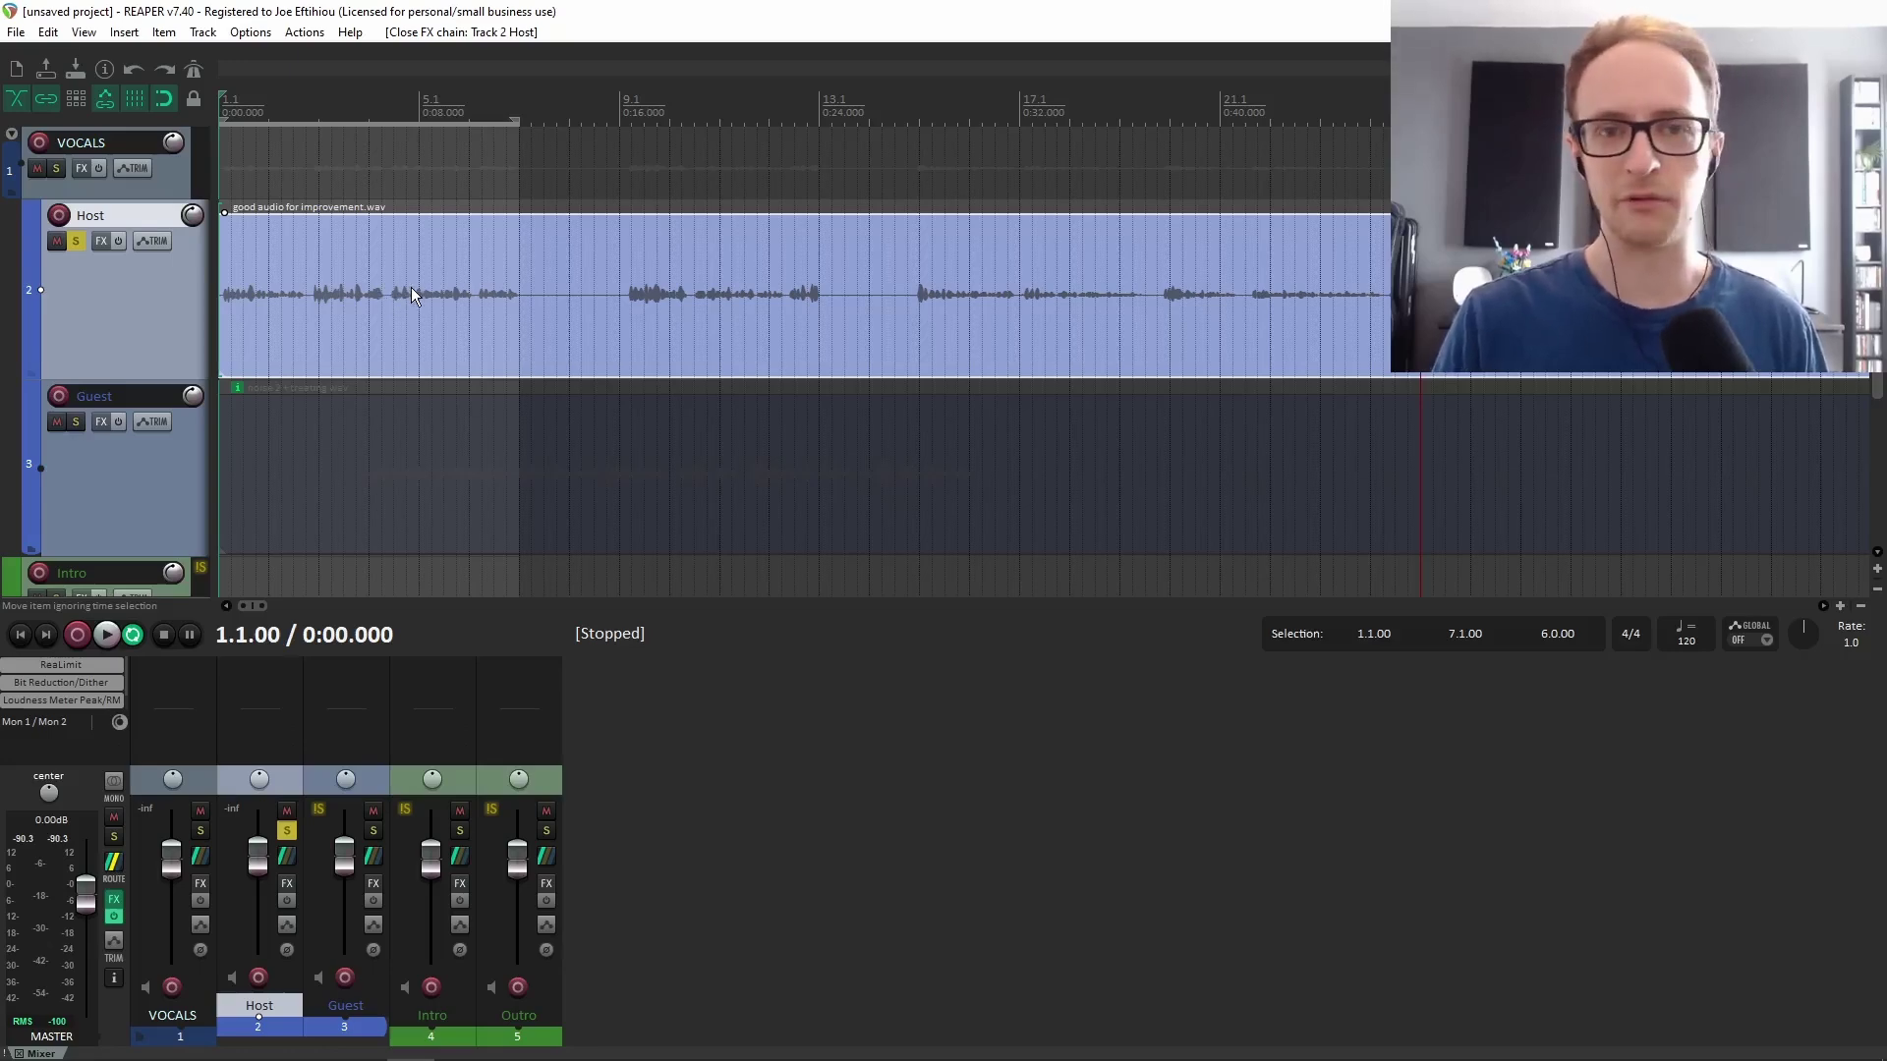
Play back the soloed Host track from 0:05.500 to hear the untreated voice.
left_click(277, 279)
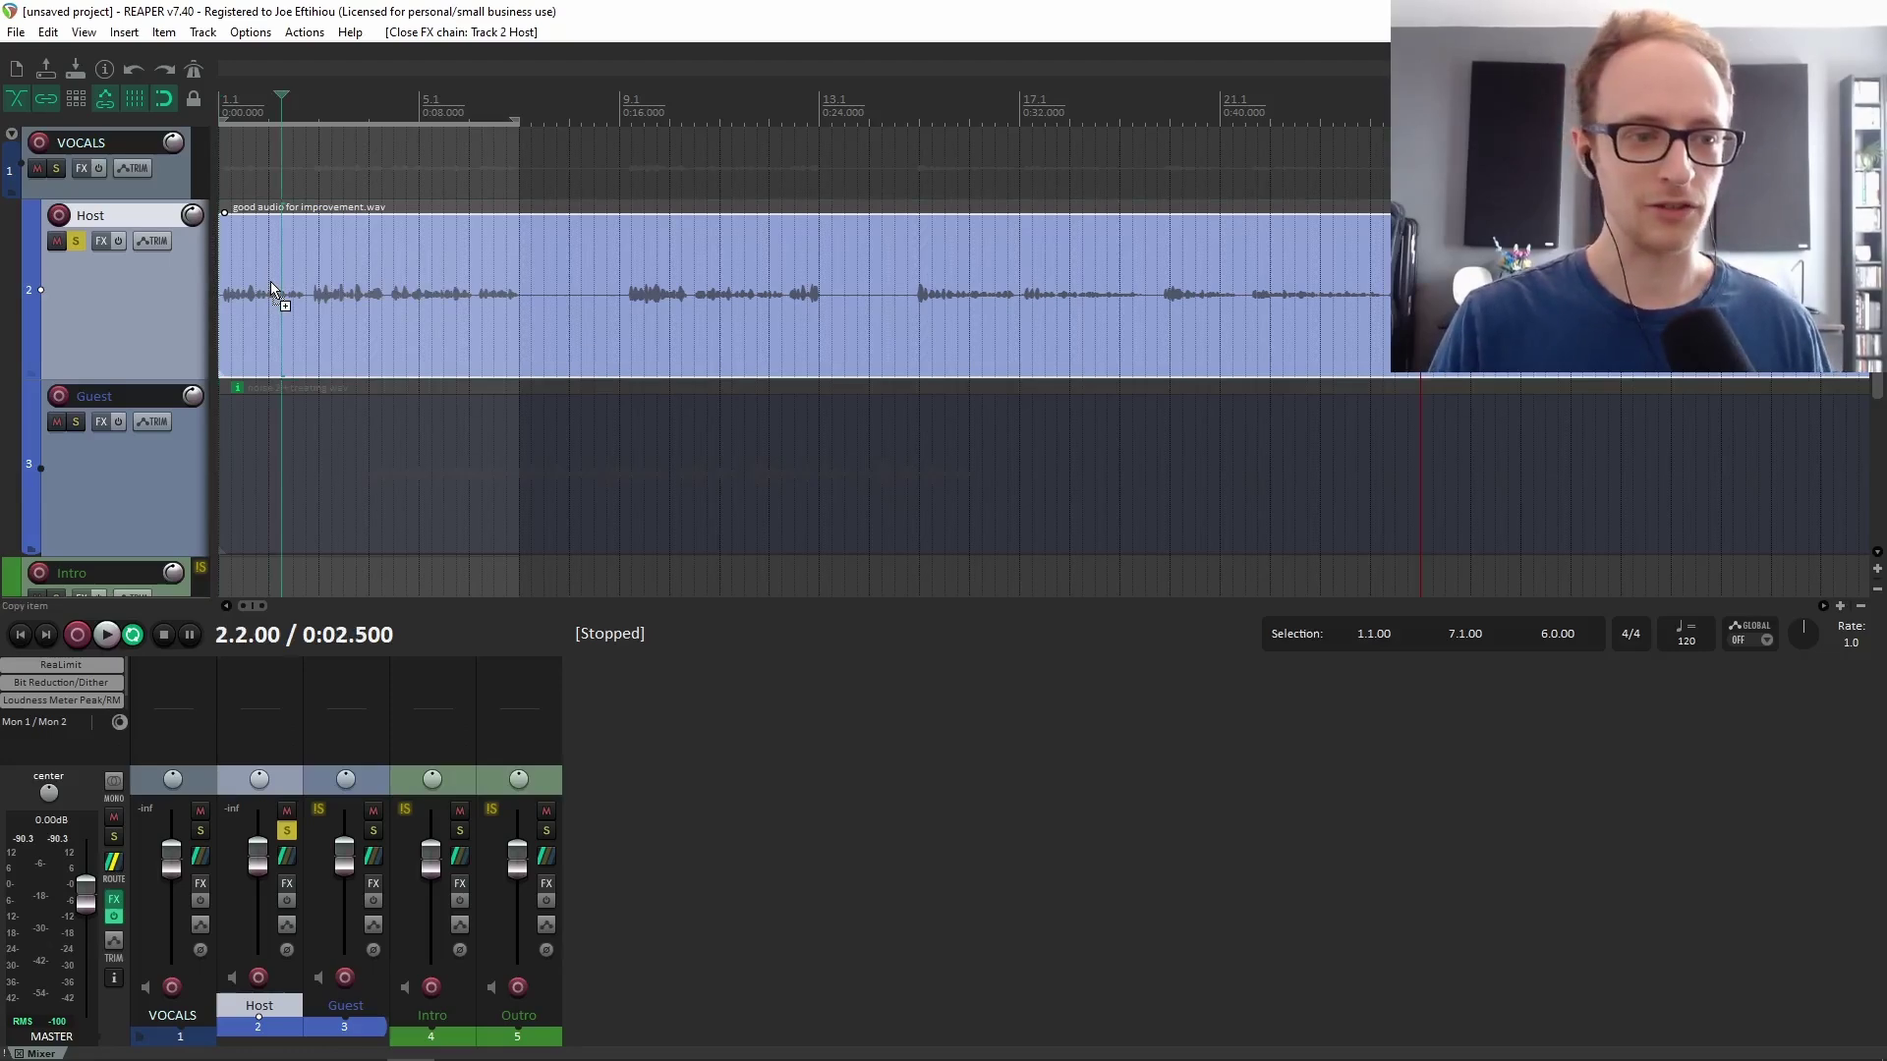
left_click(307, 257)
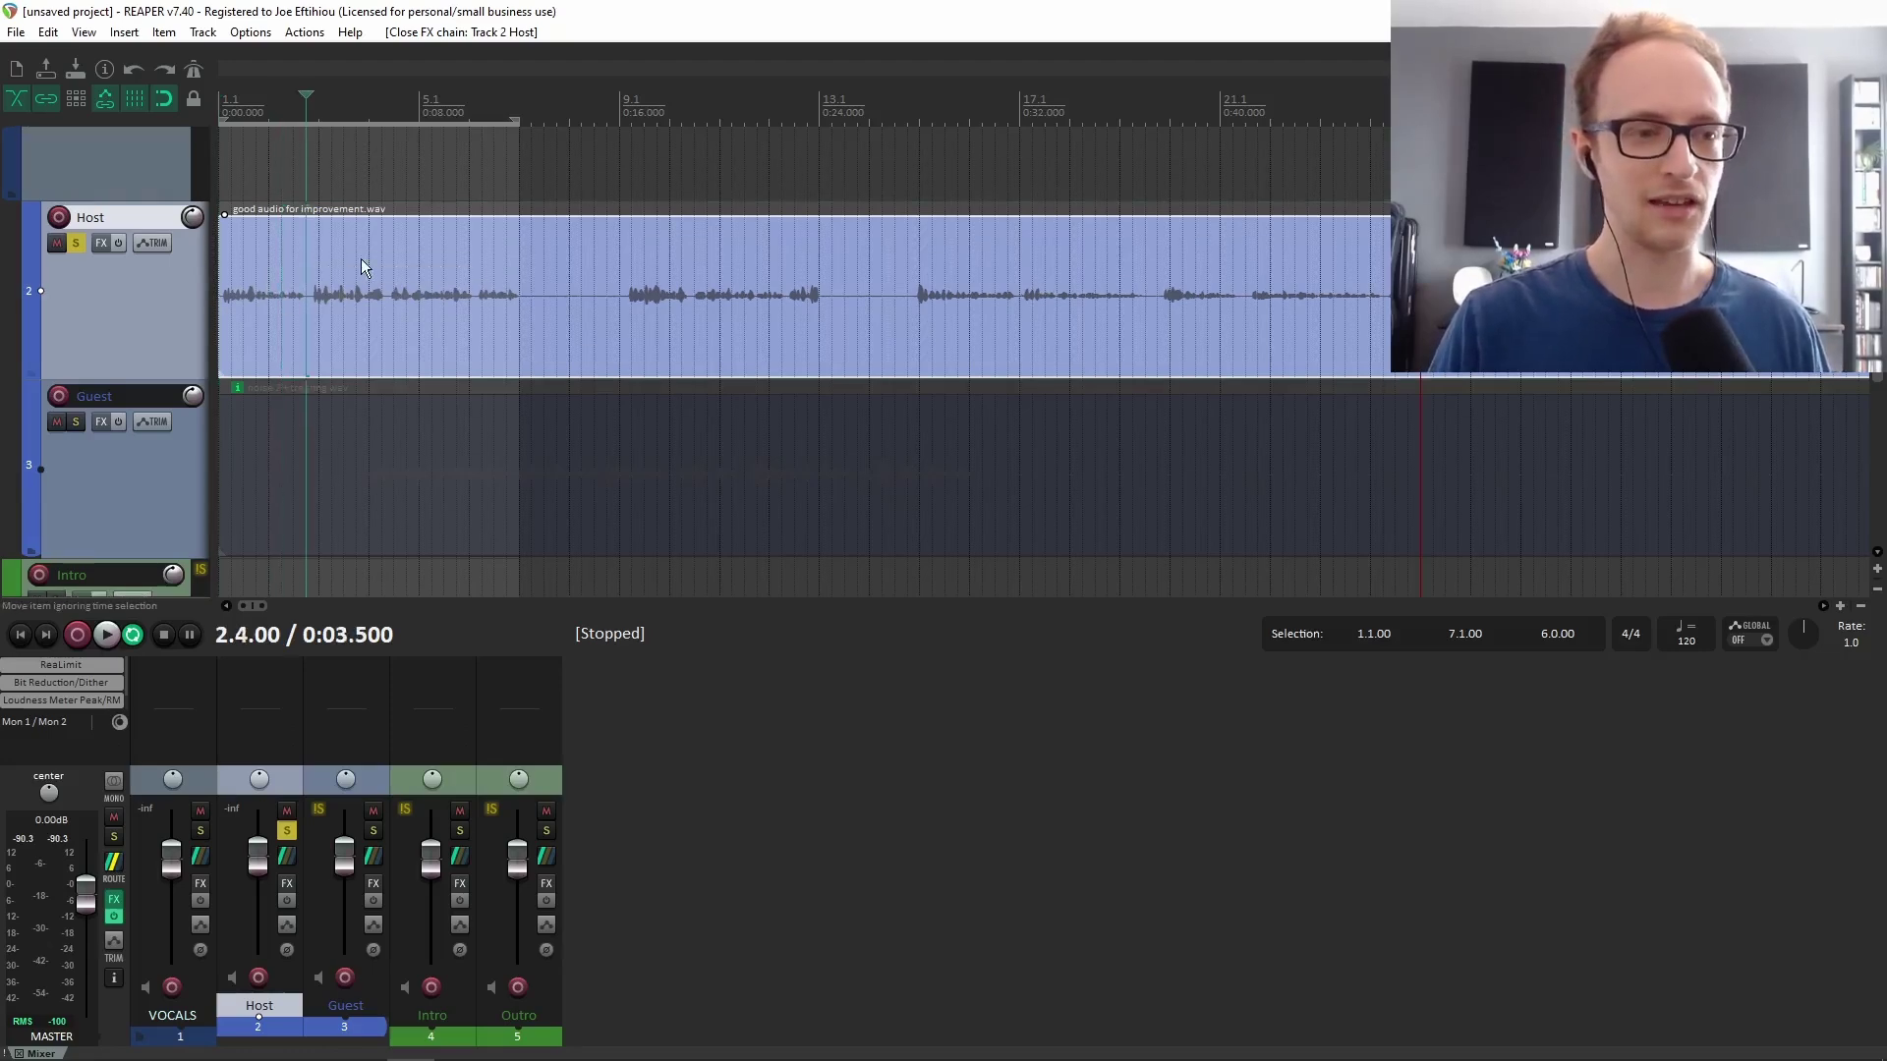
left_click(368, 261)
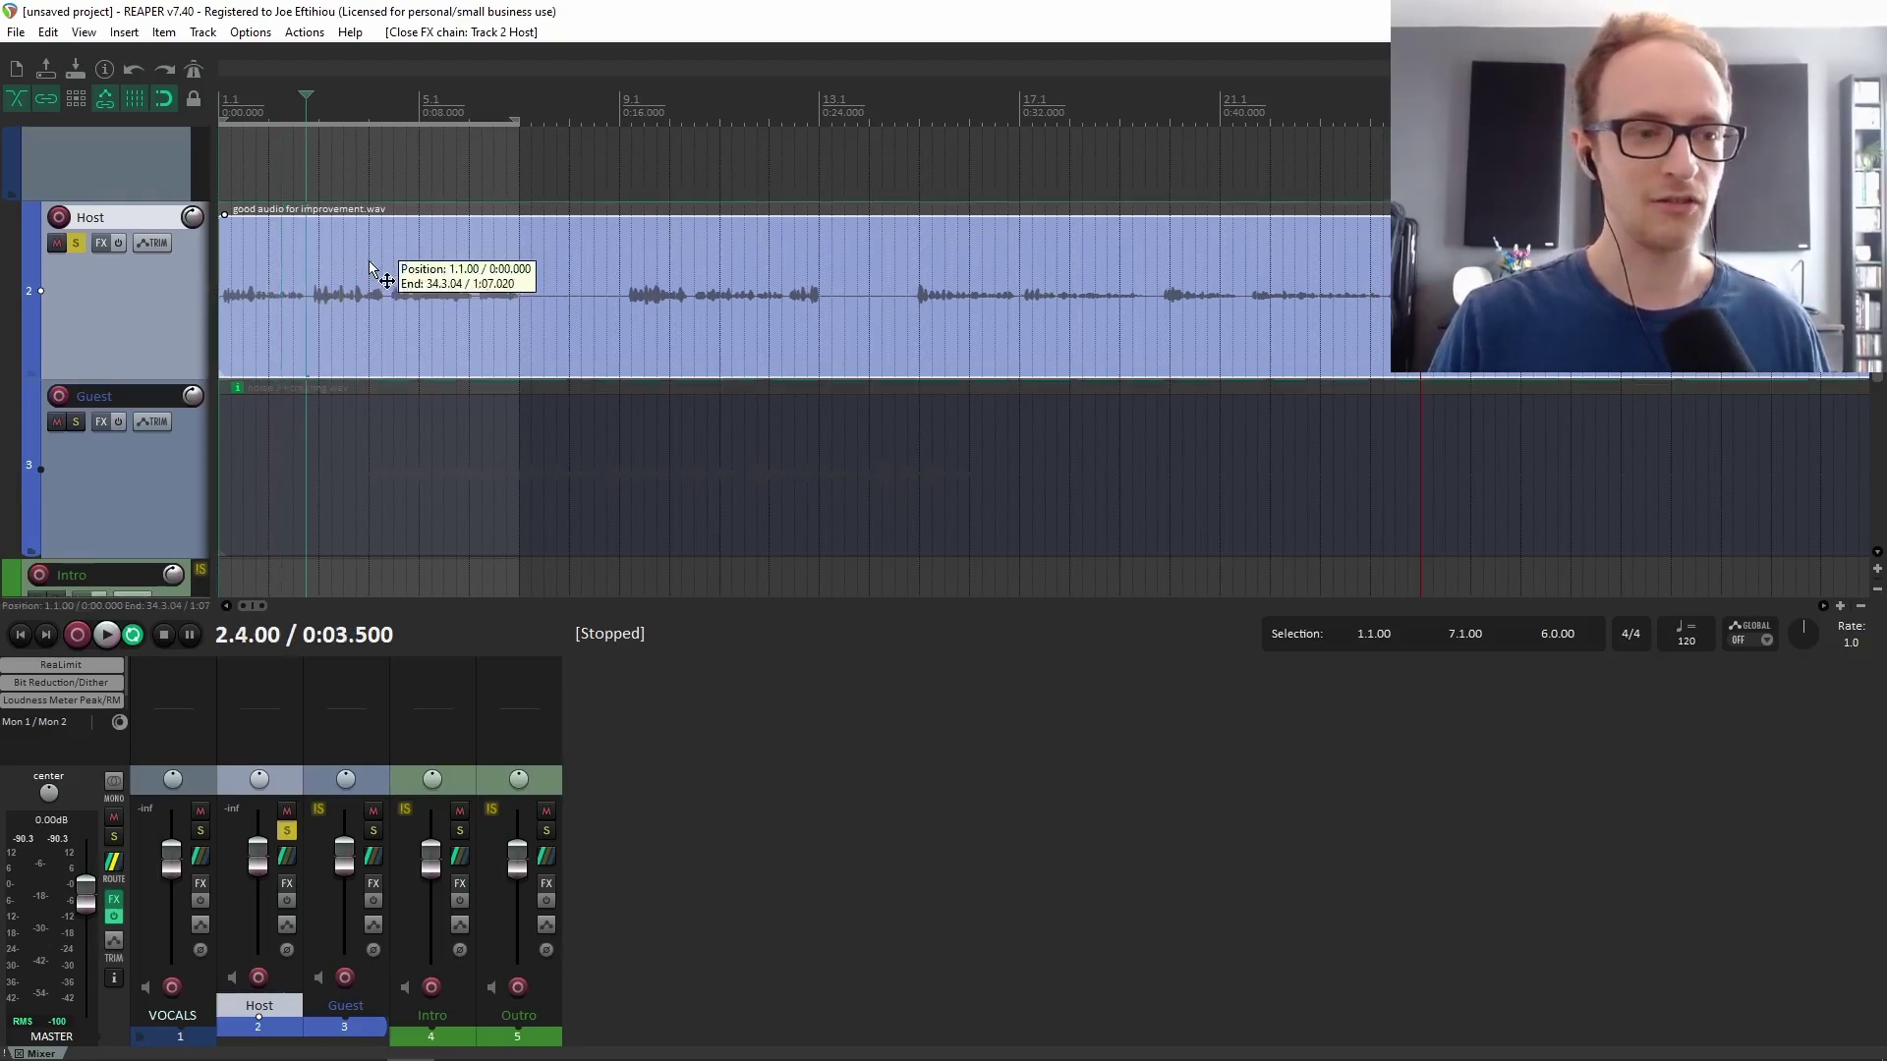
left_click(306, 275)
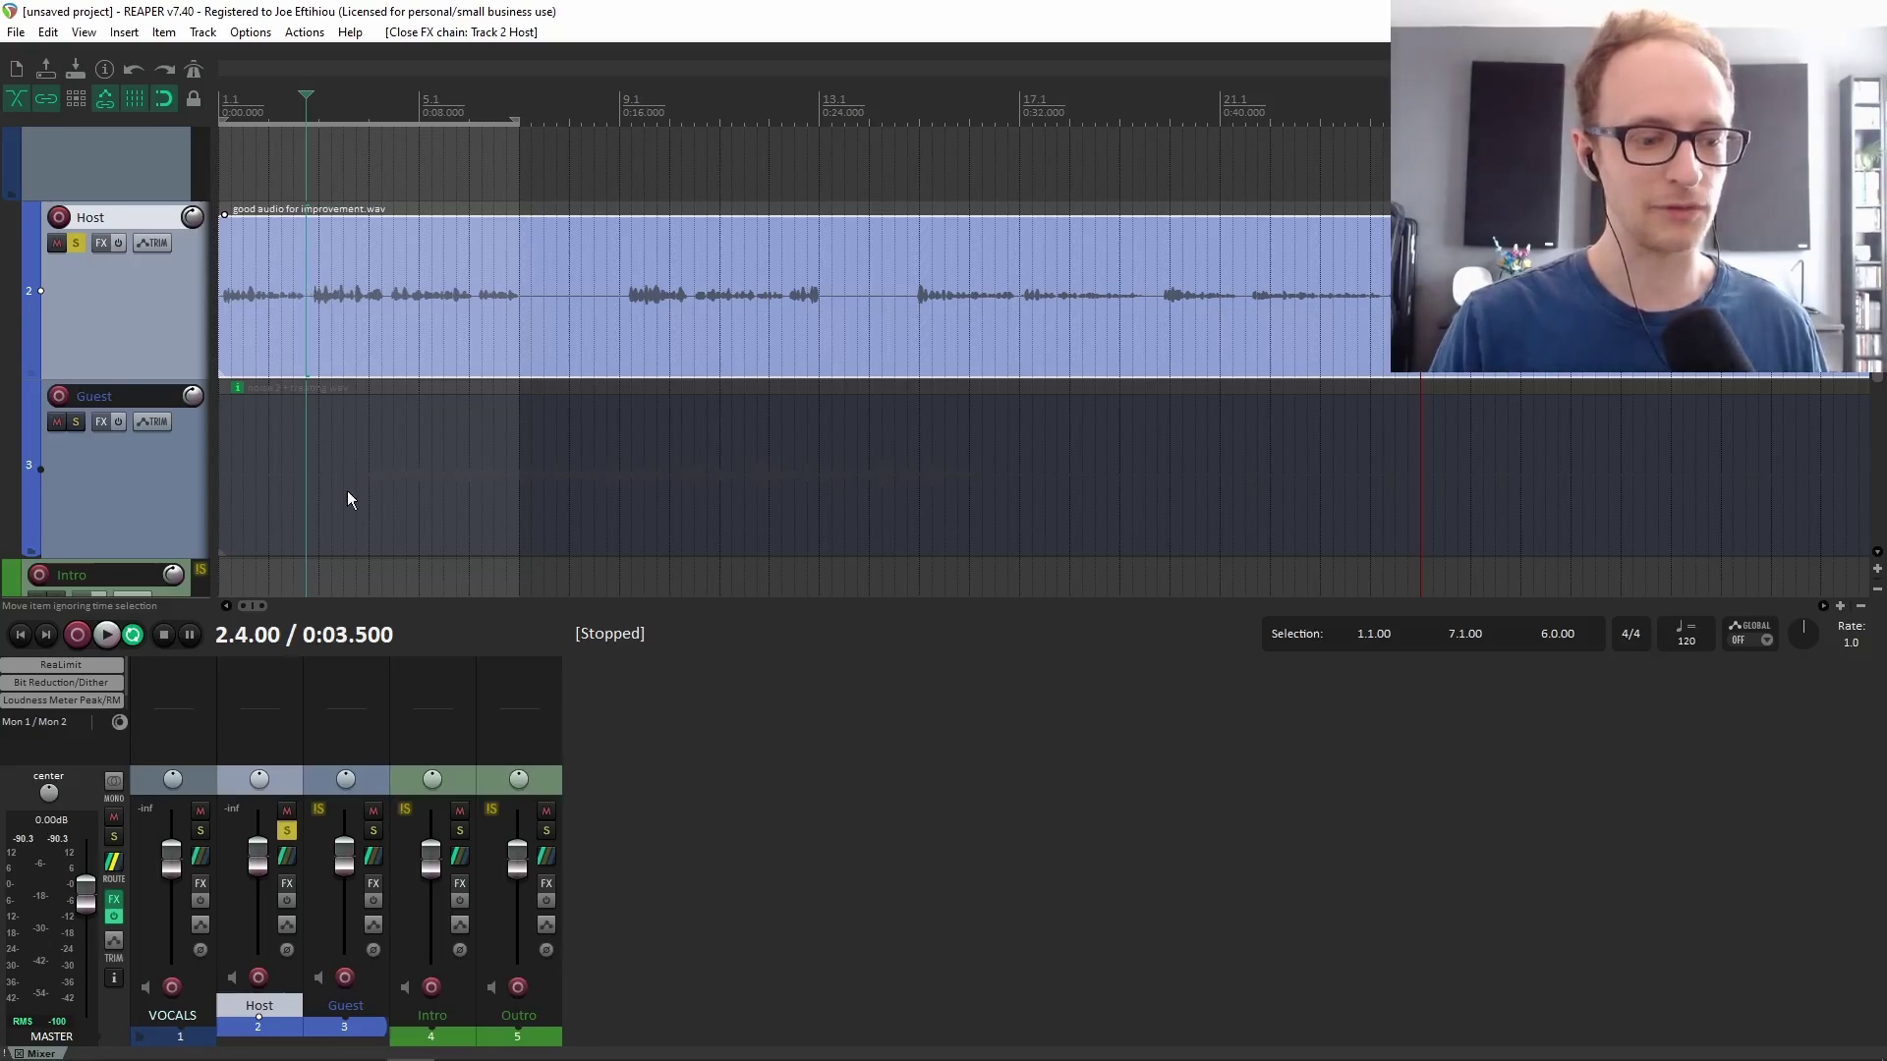
left_click(320, 311)
left_click(357, 271)
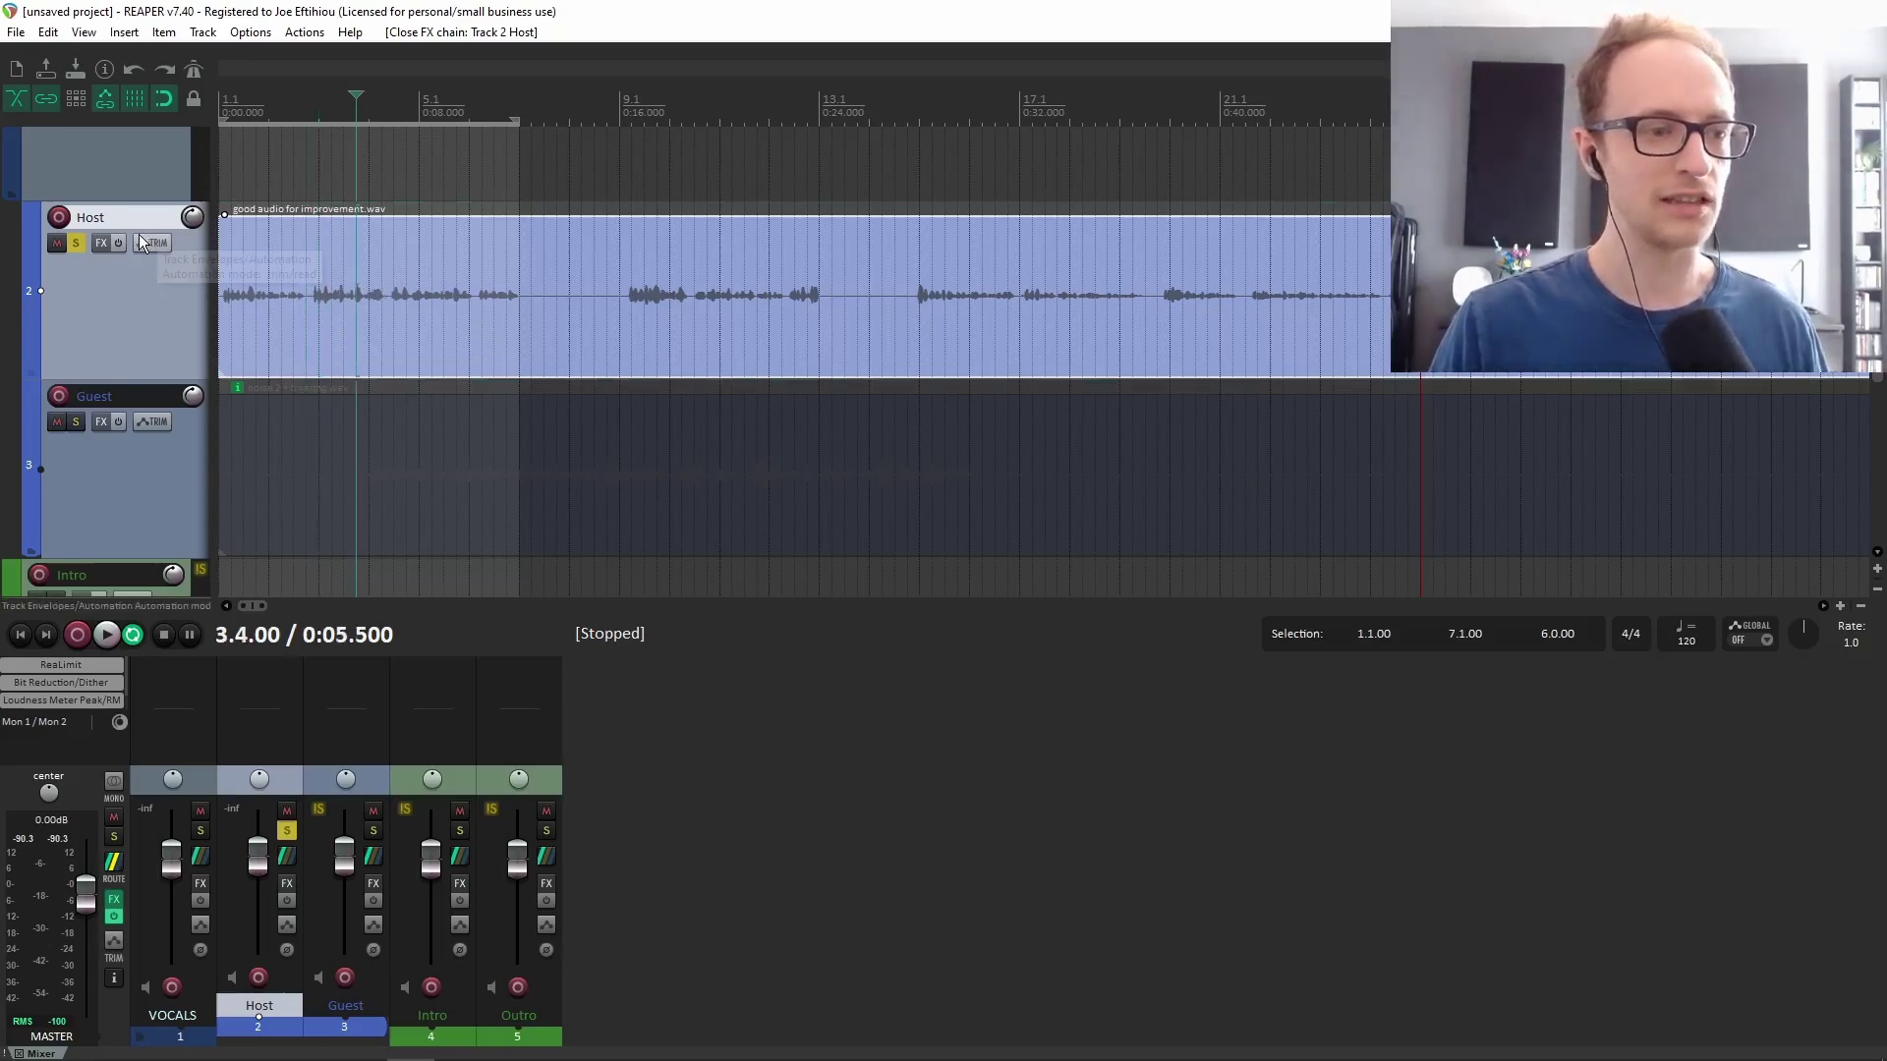
key("space")
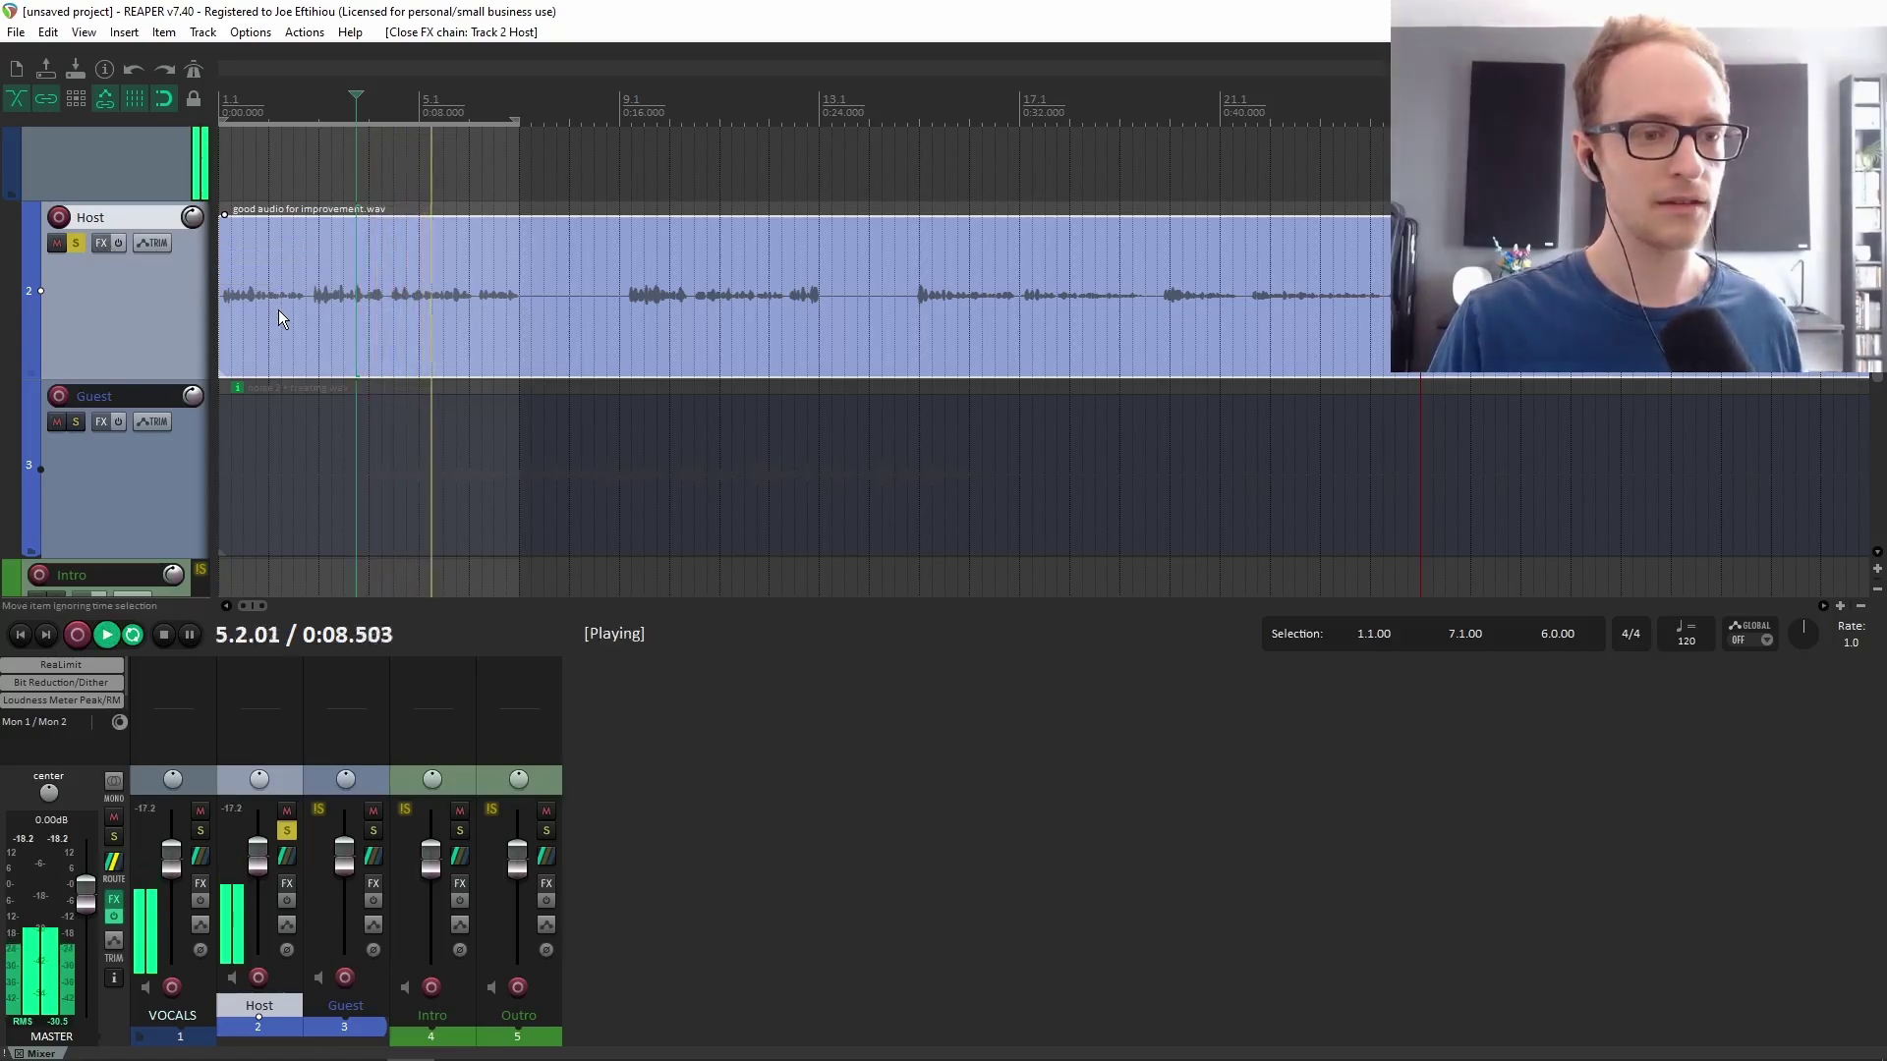
key("space")
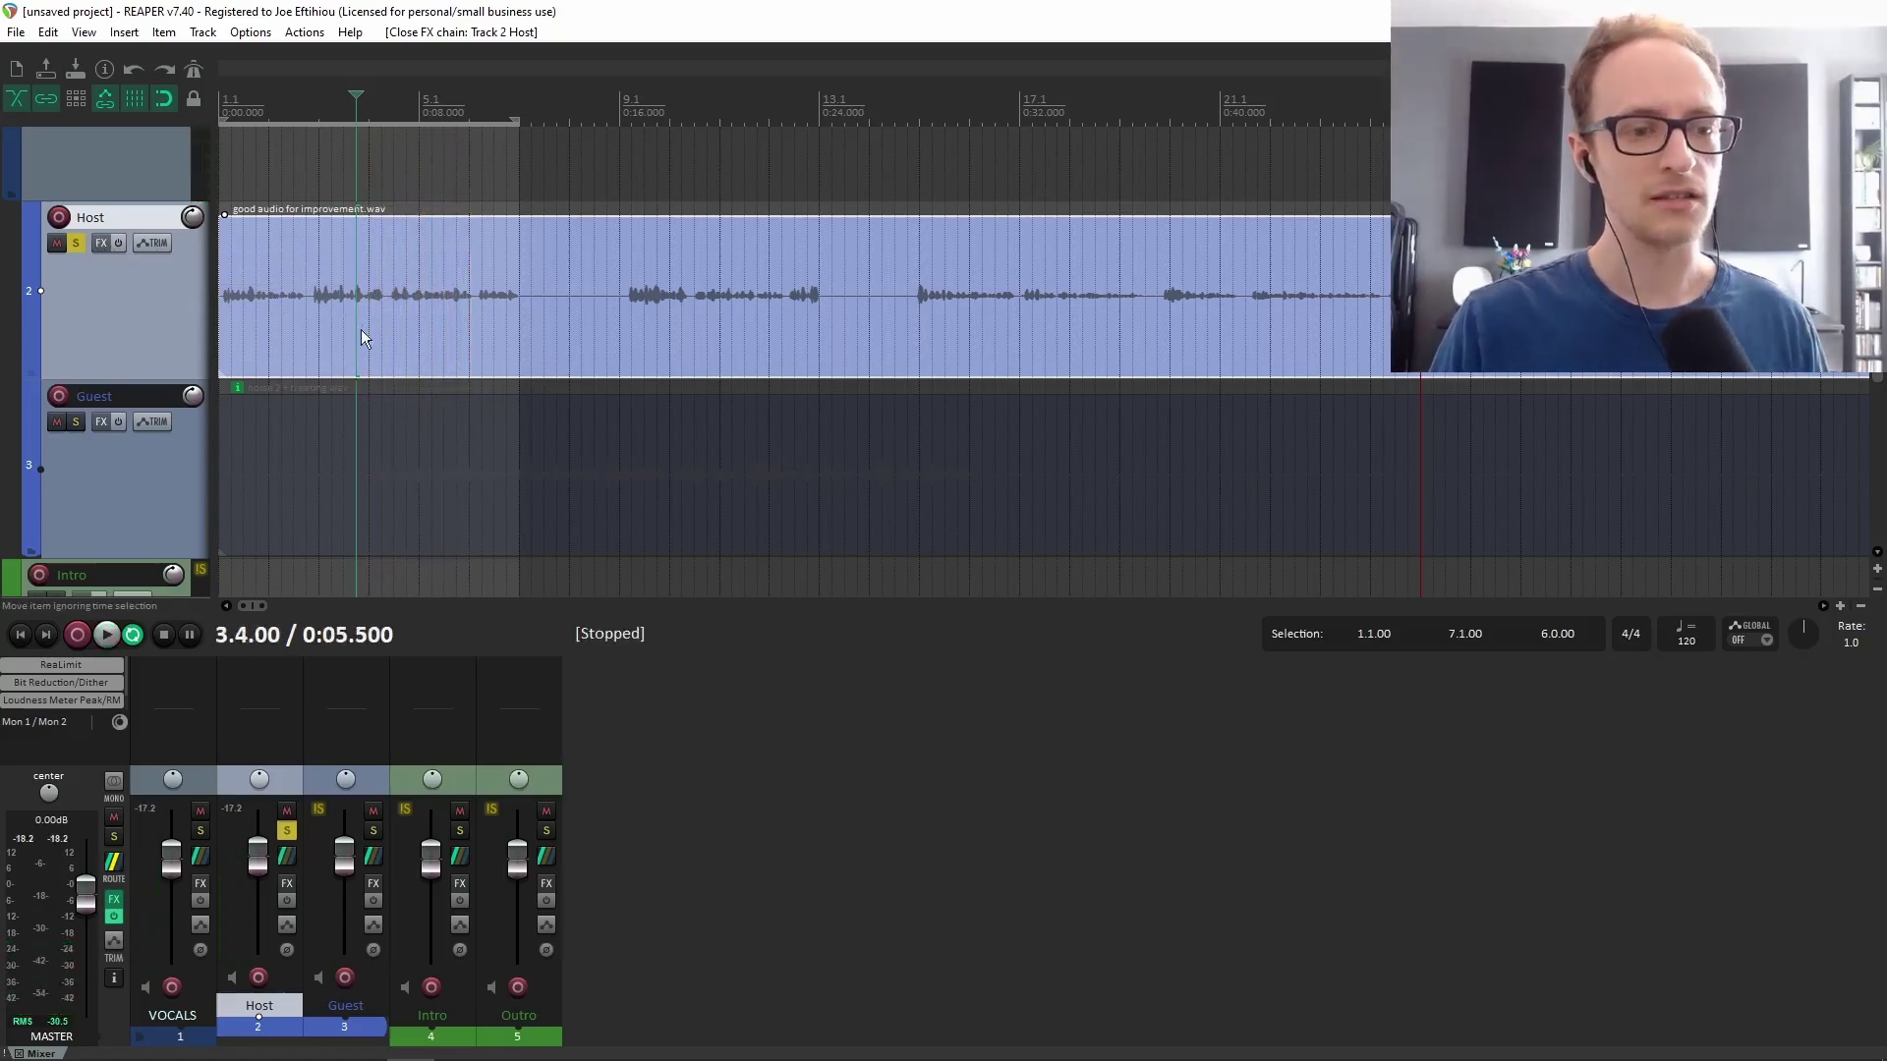
Solo the Guest track instead of the Host track and play it back from 0:06.000.
left_click(359, 425)
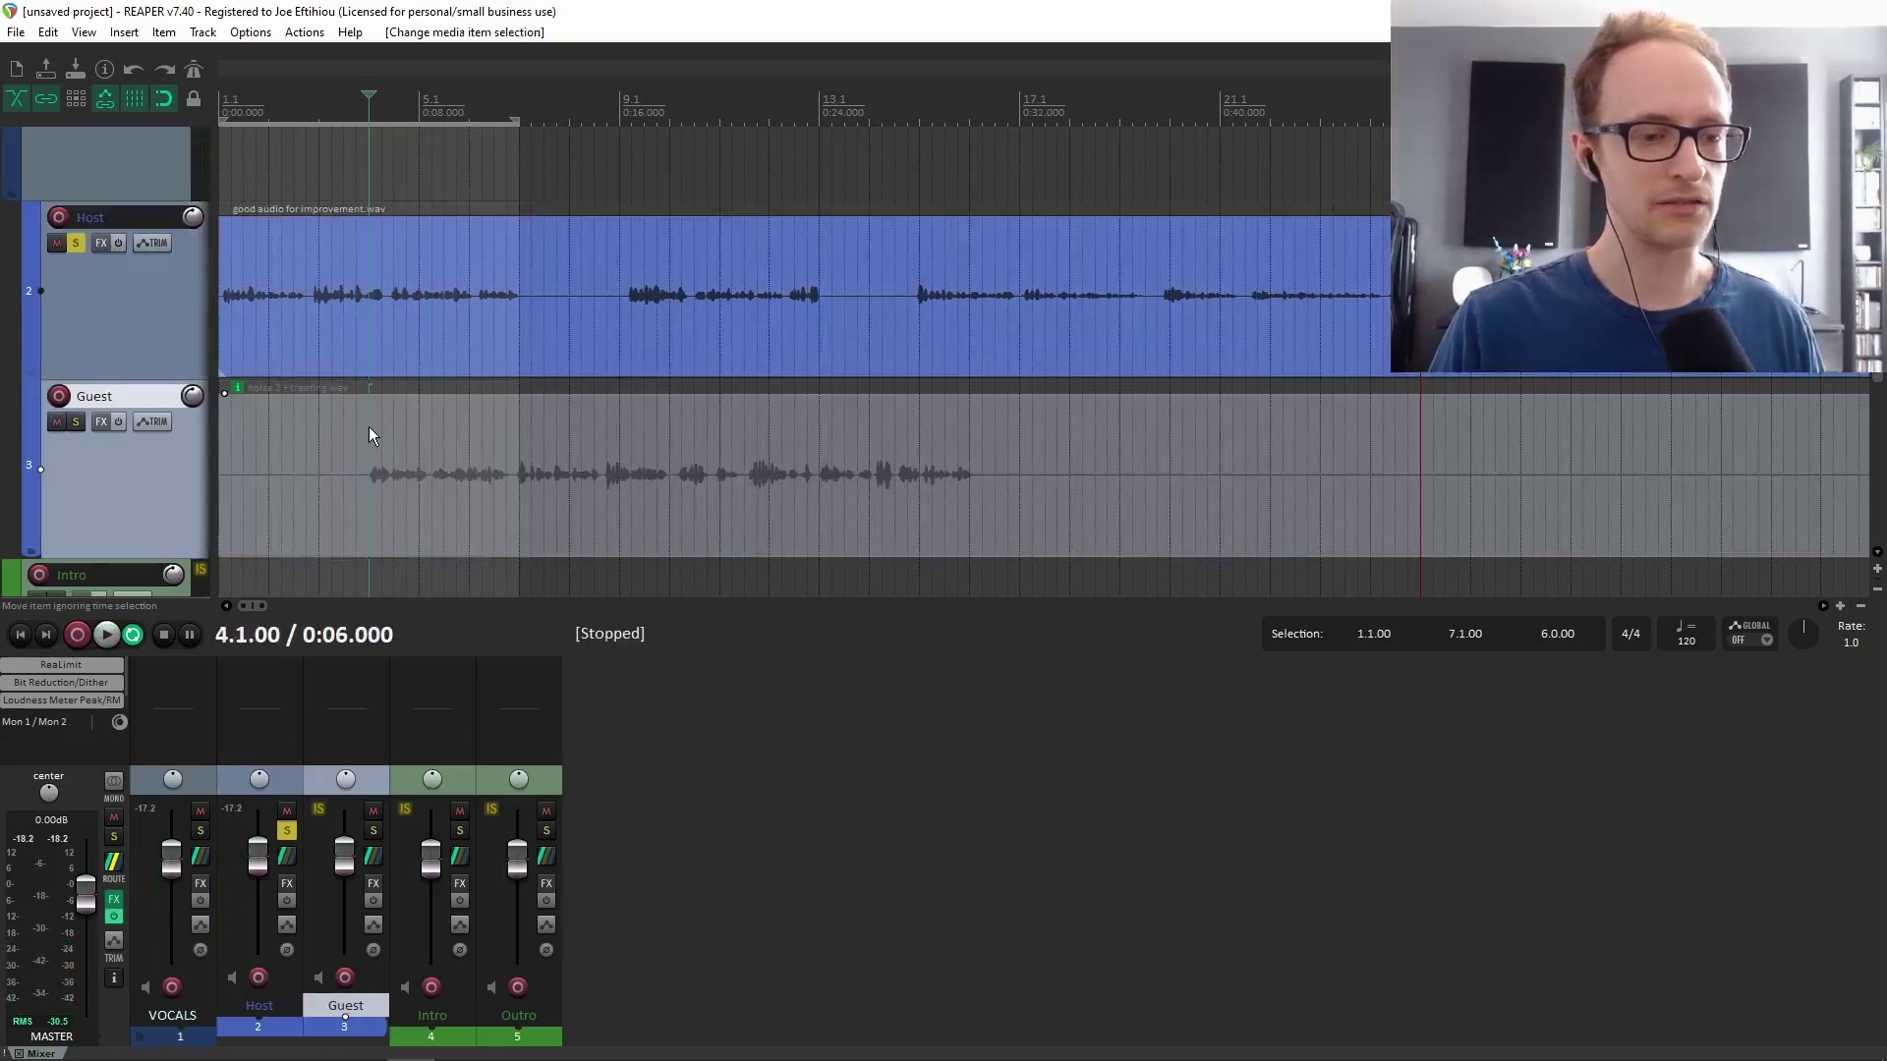
left_click(77, 248)
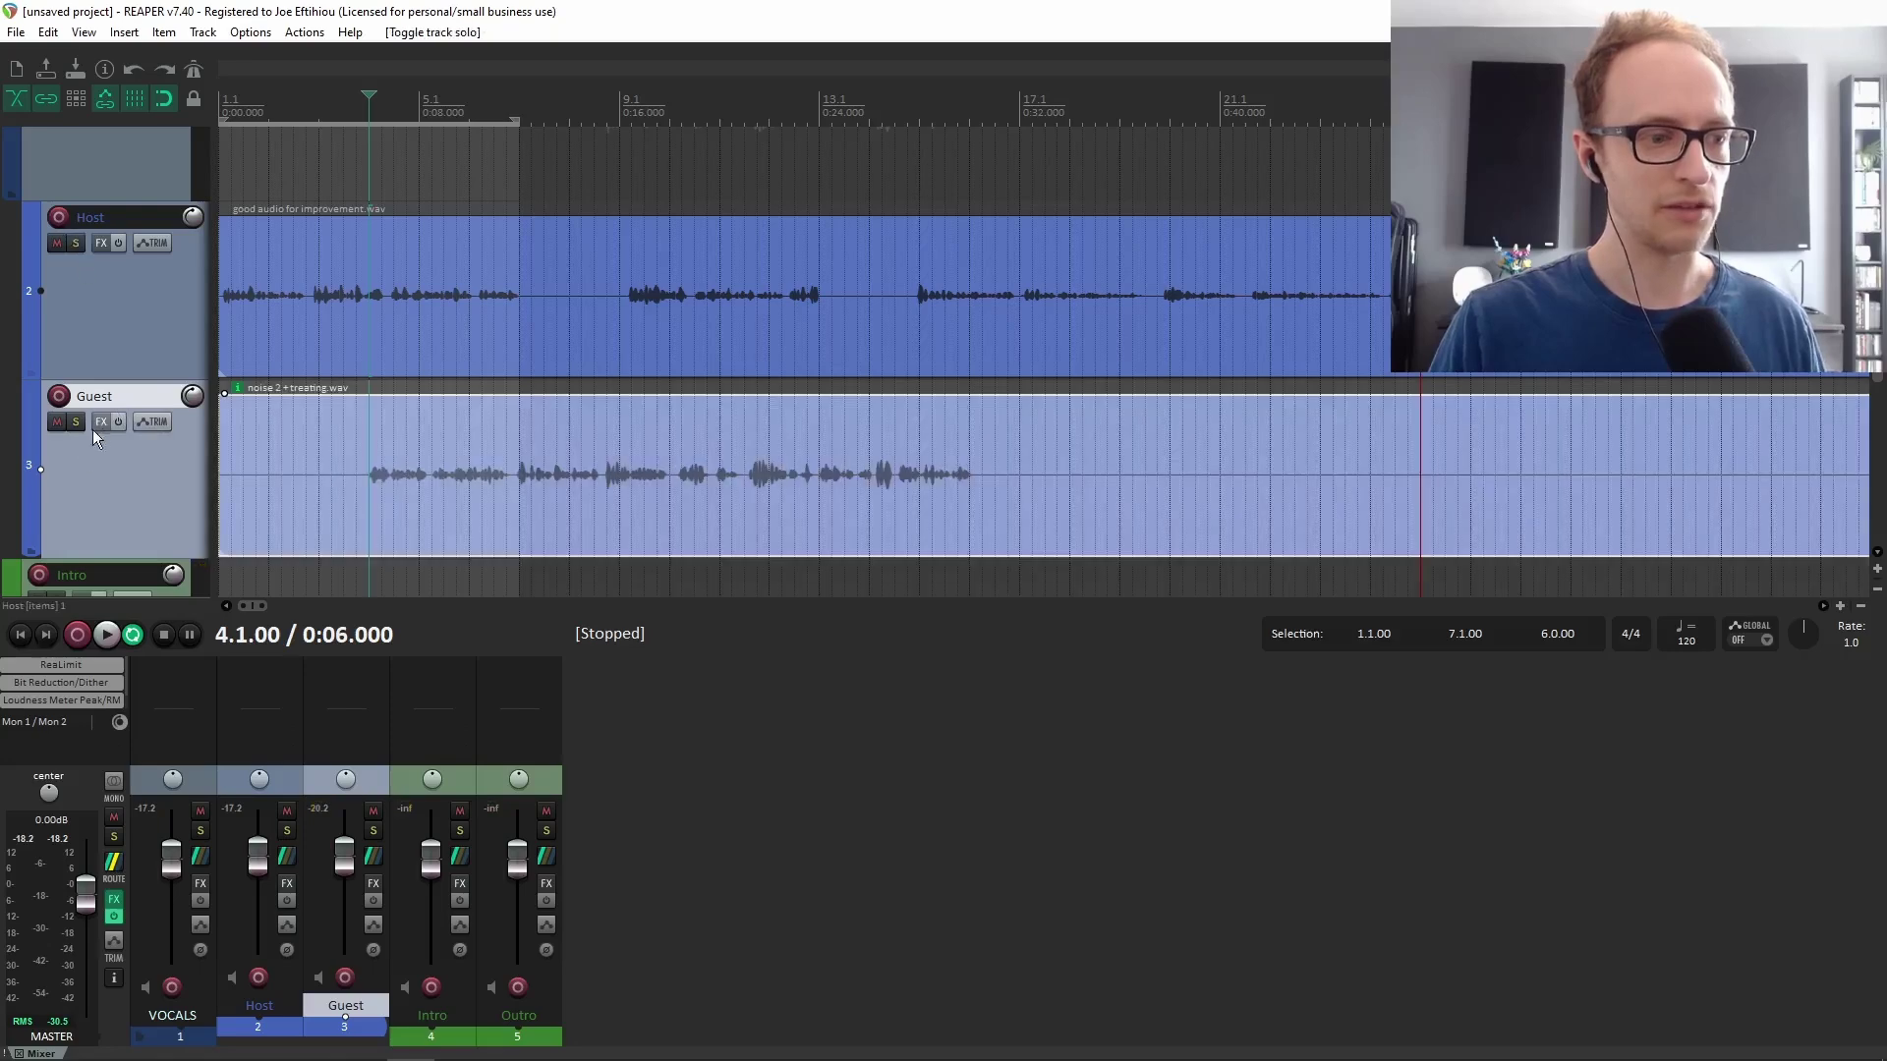
left_click(75, 421)
key("space")
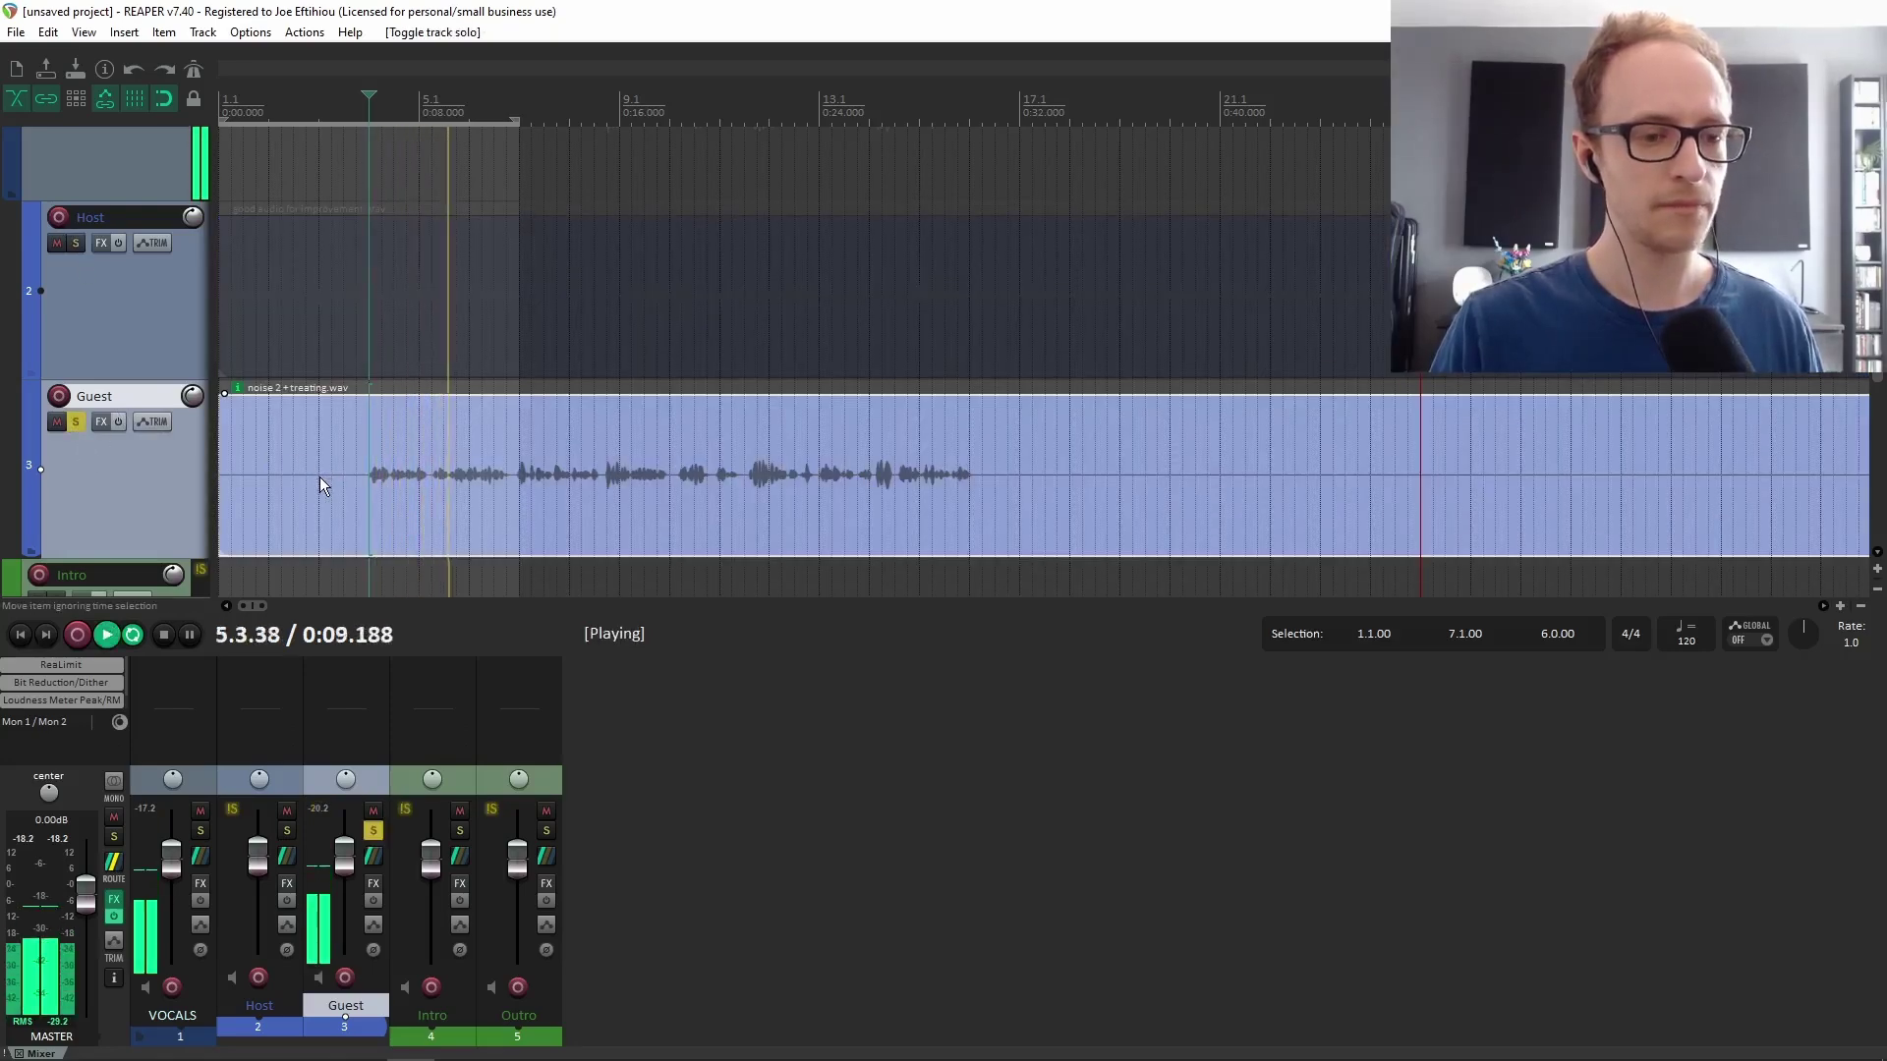
key("space")
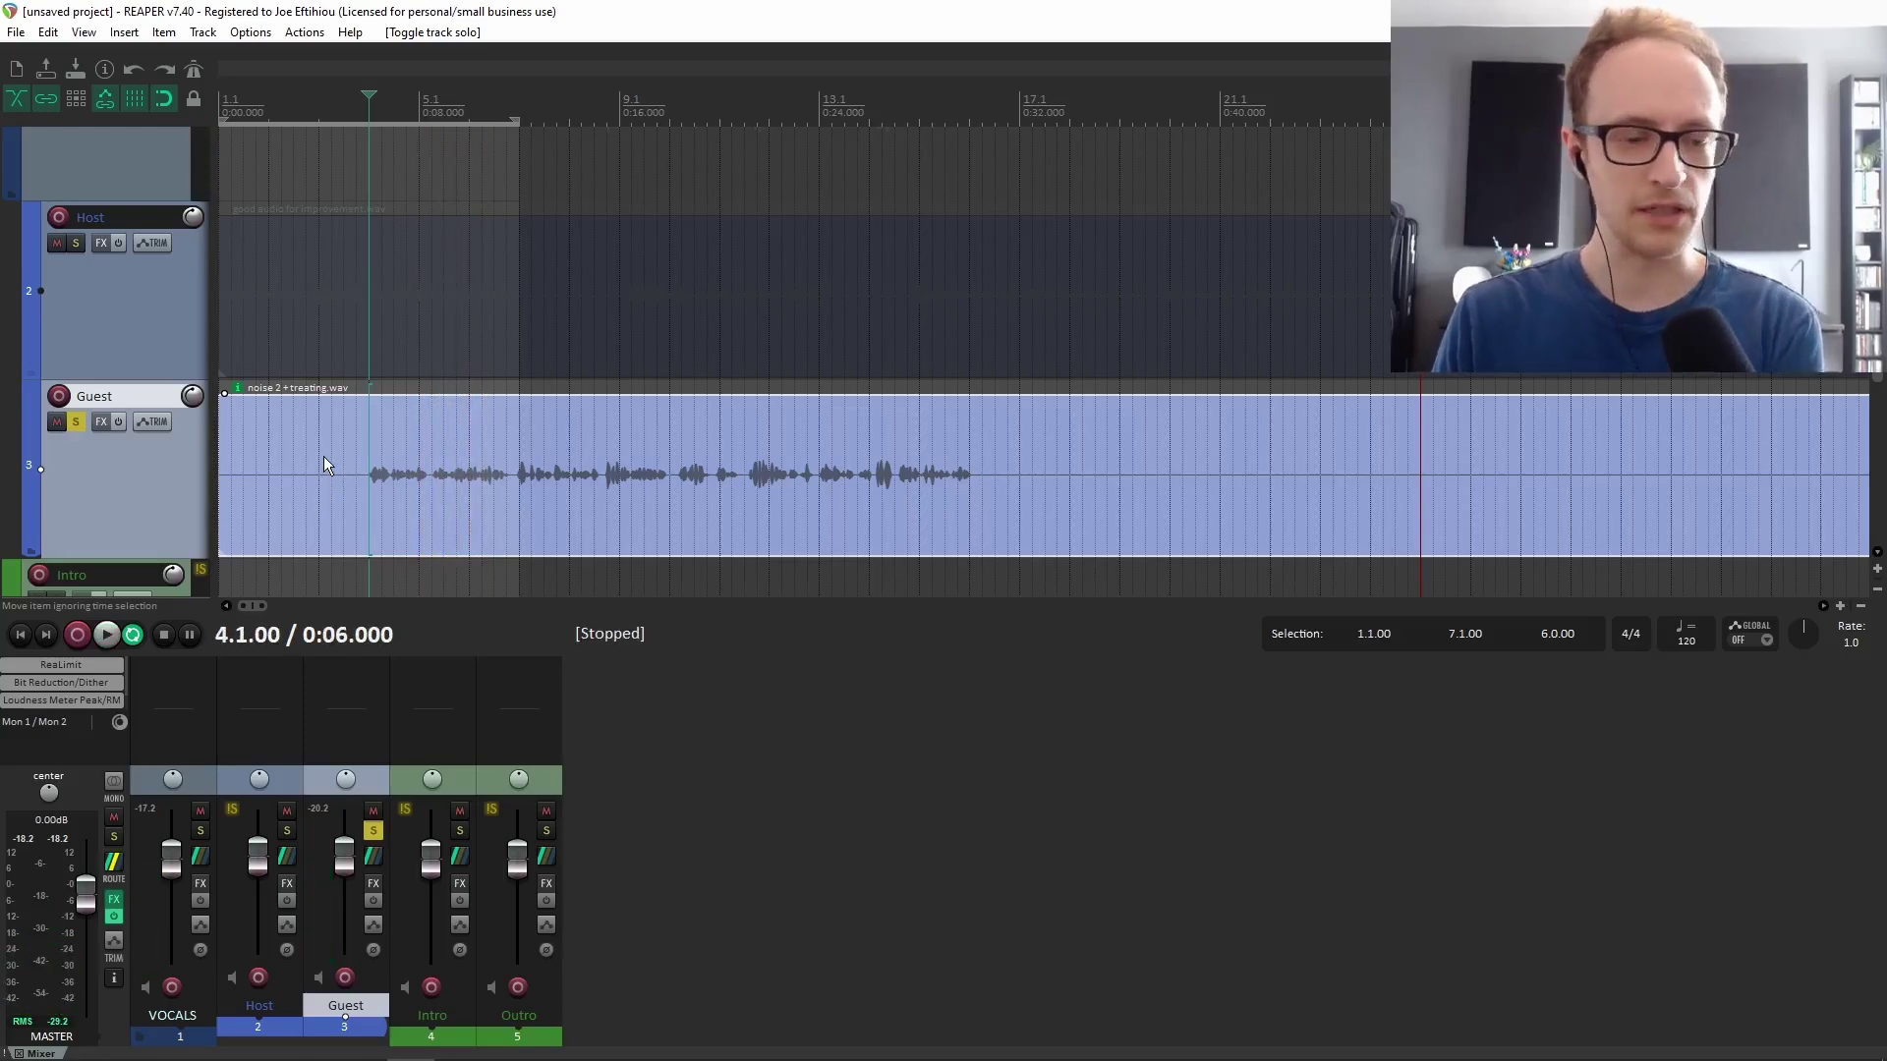
Solo the Host track instead of the Guest track and return the edit cursor to the project start.
left_click(361, 261)
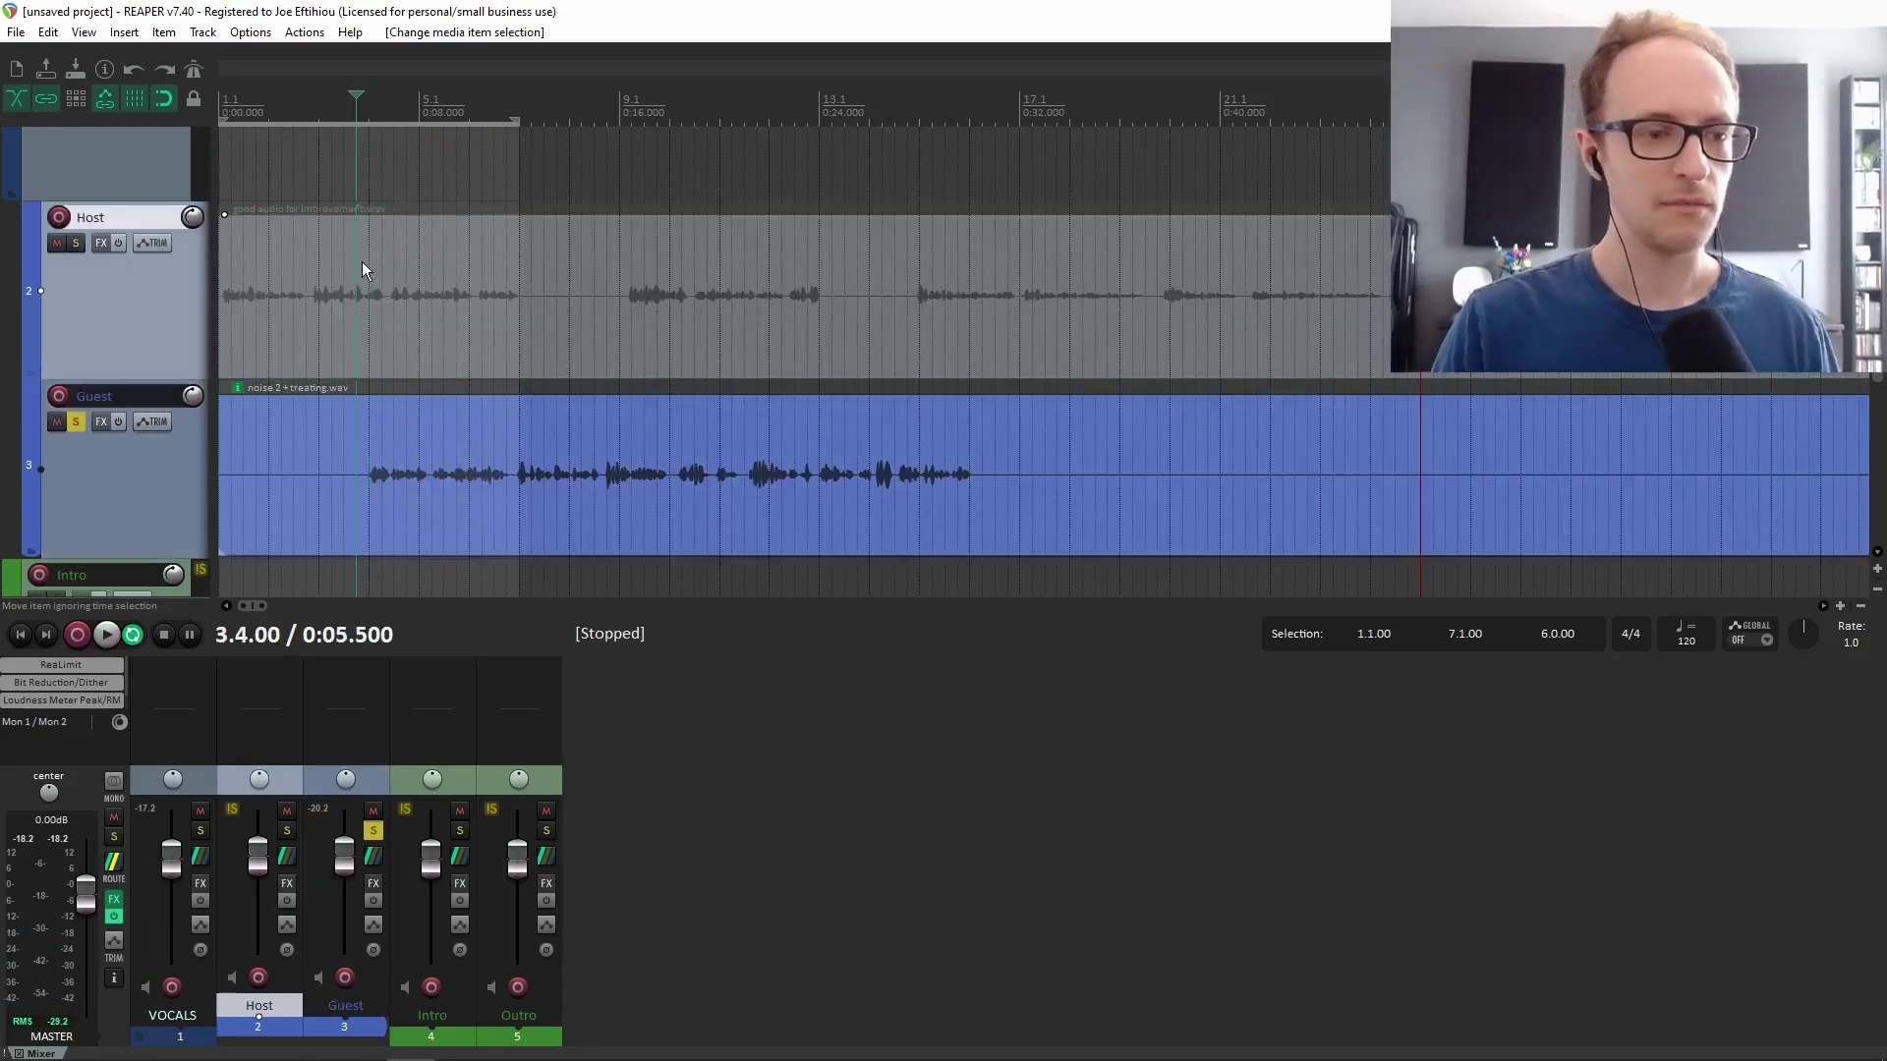
left_click(83, 421)
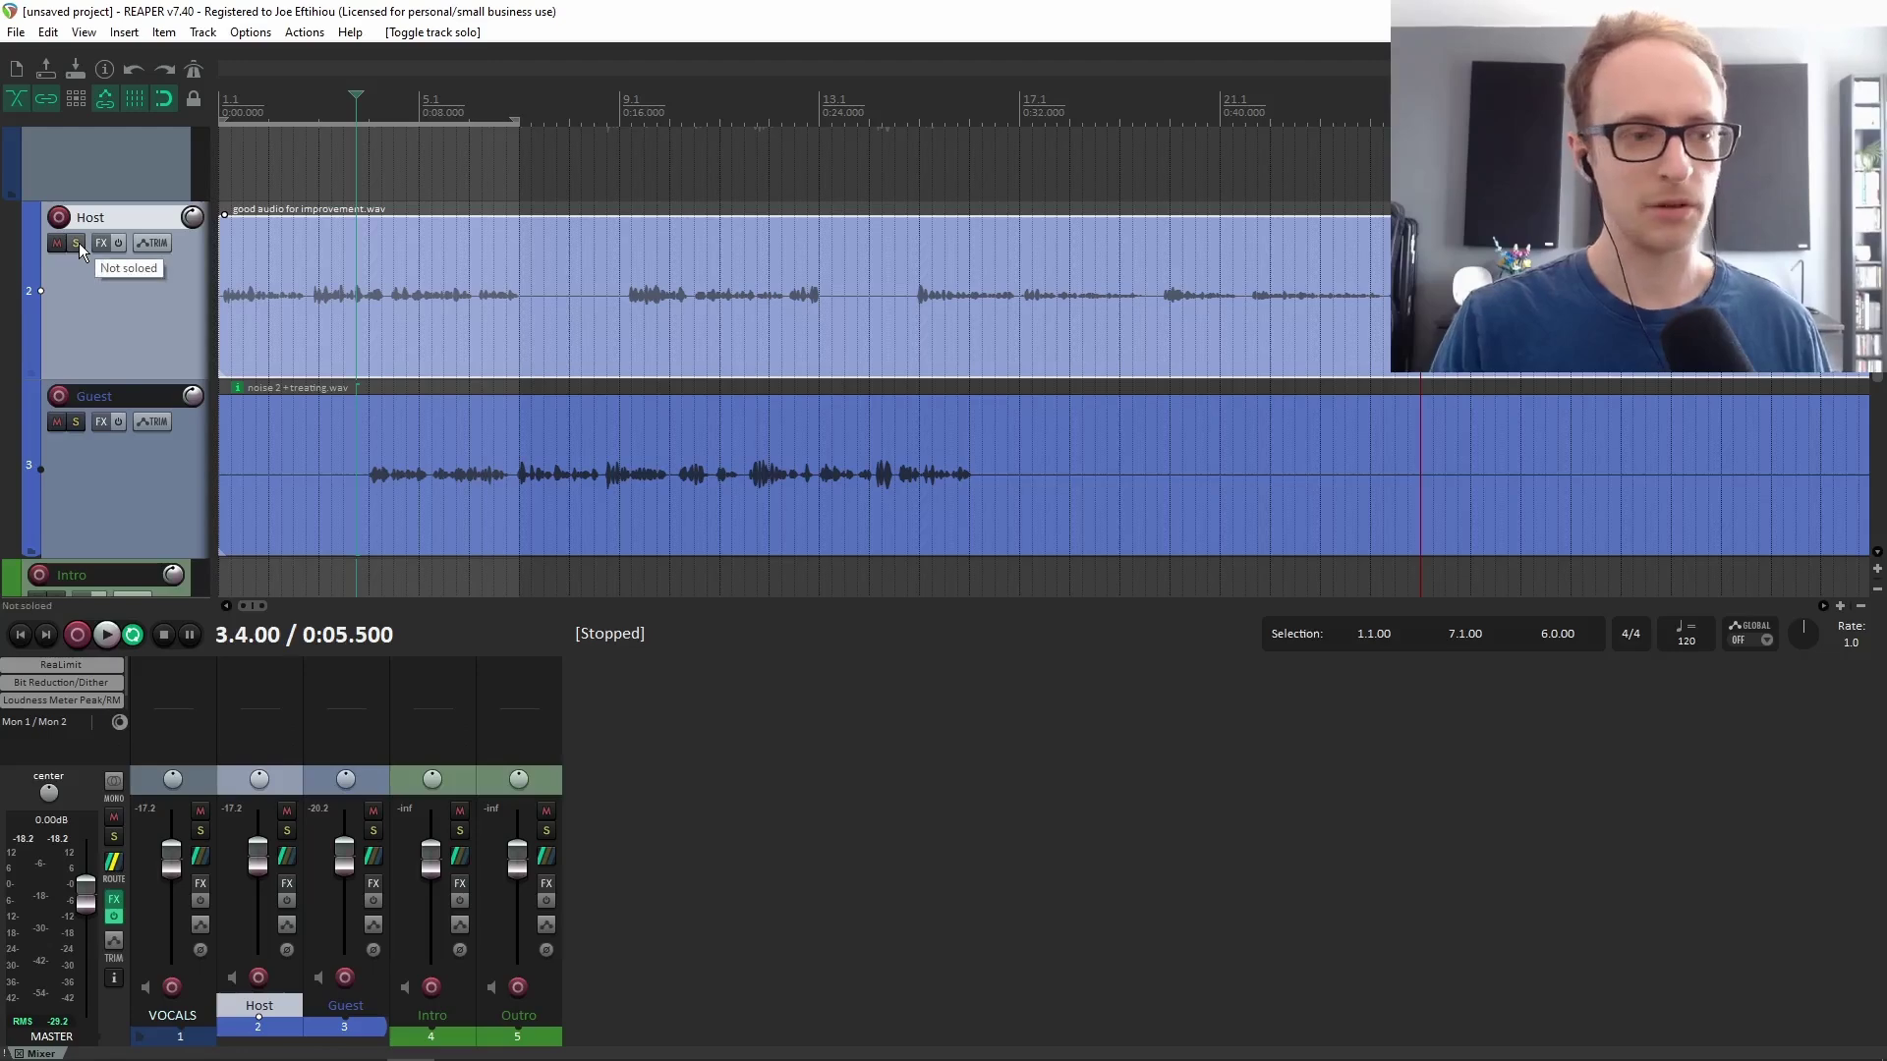
left_click(76, 244)
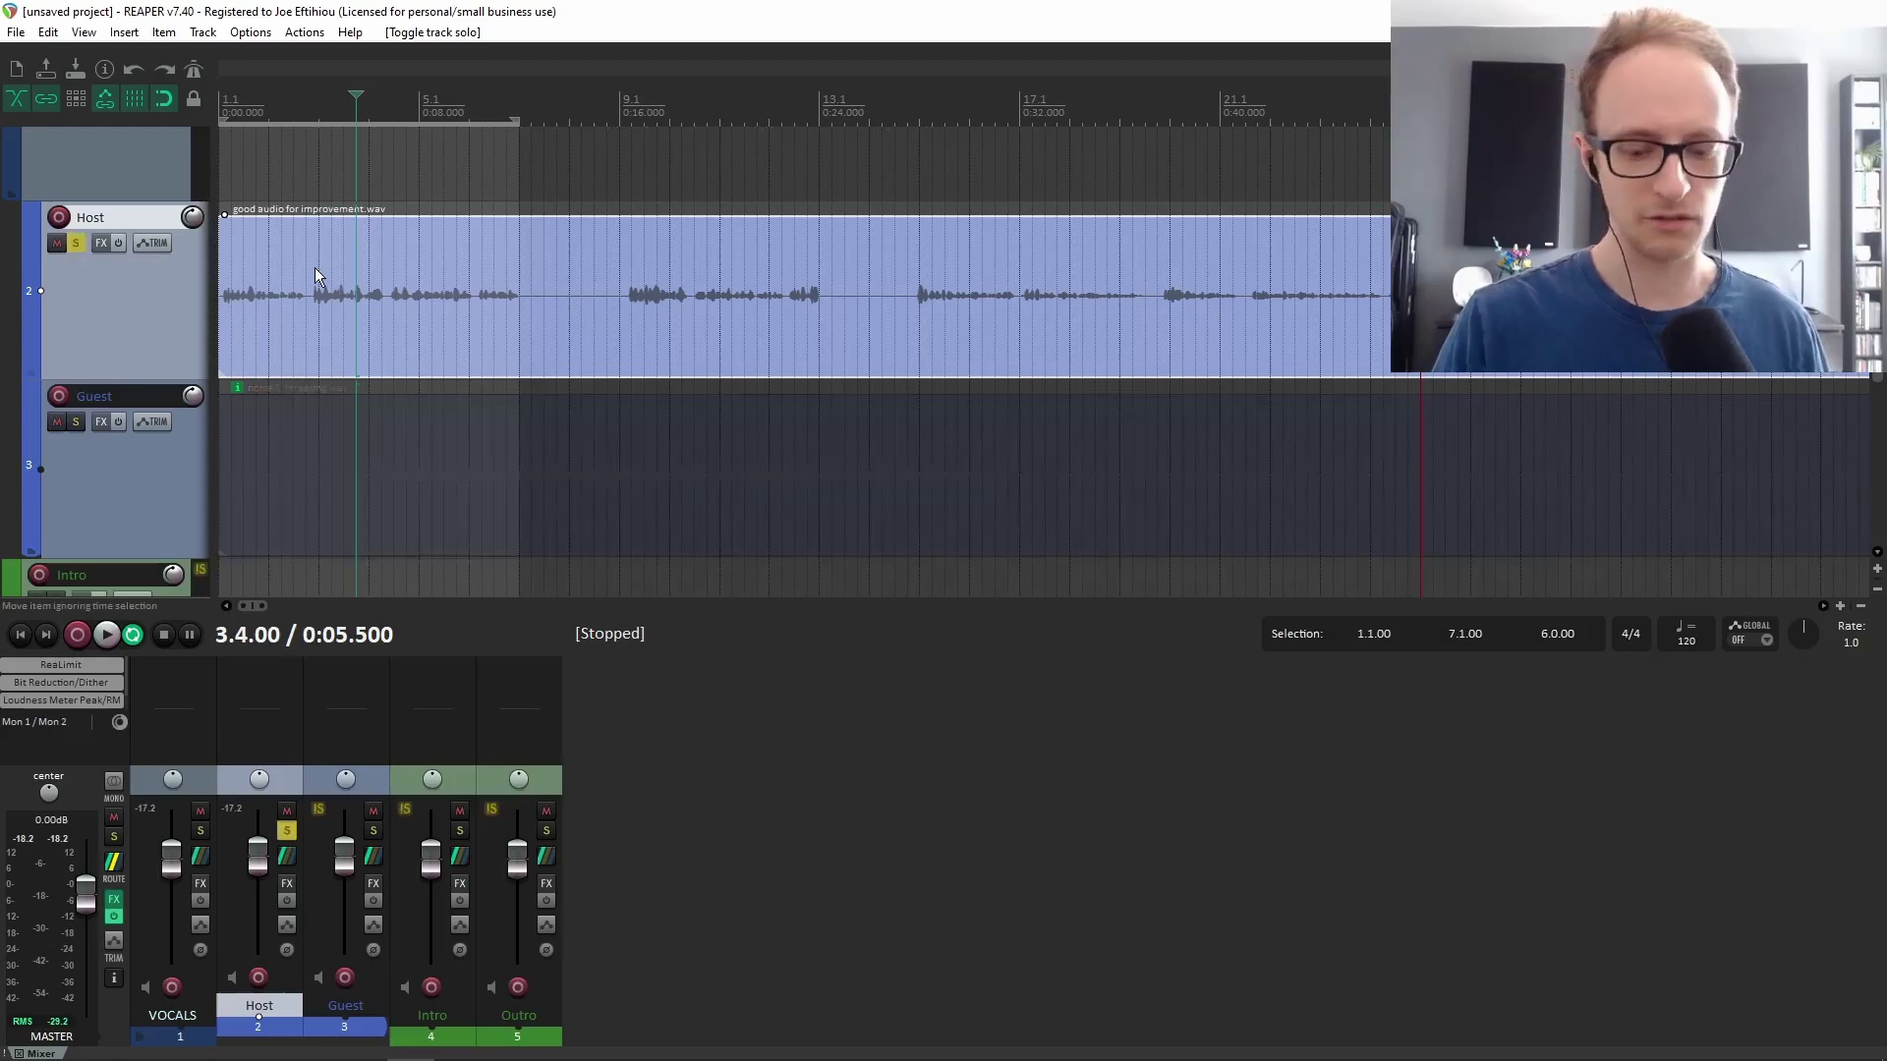
key("Home")
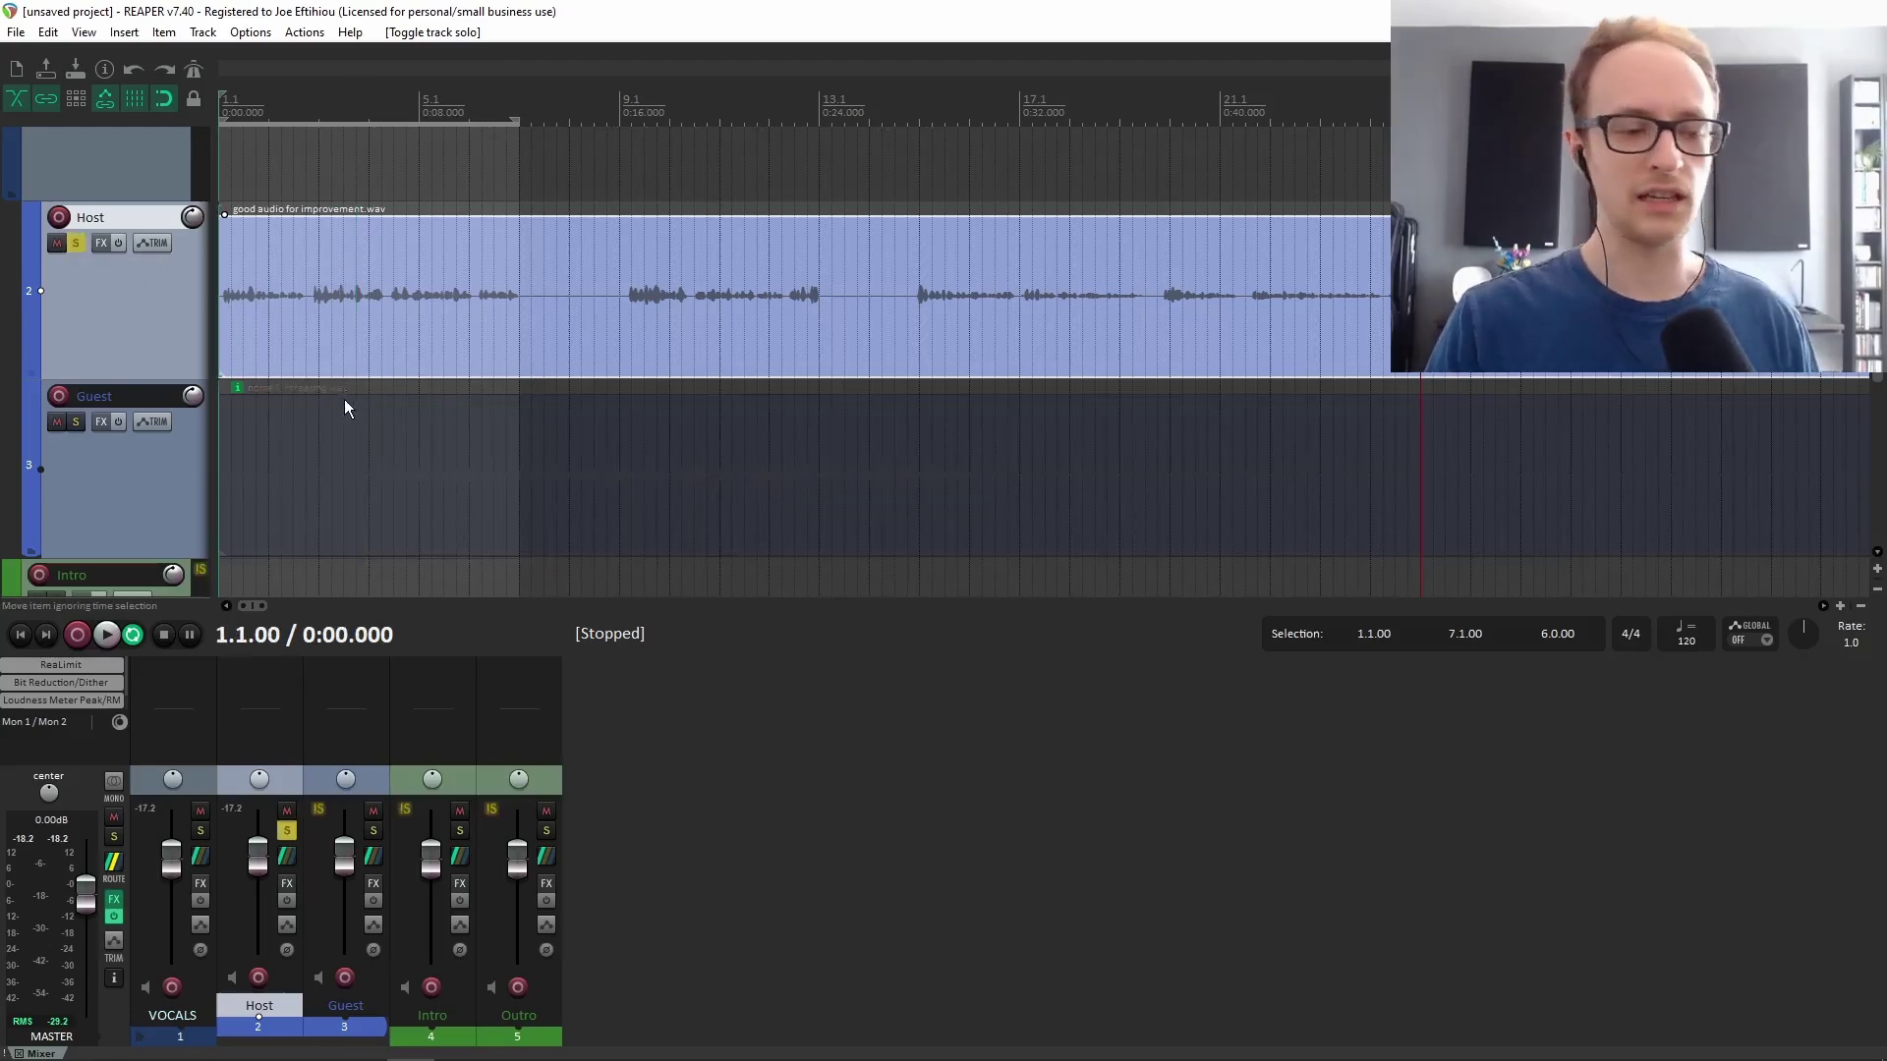
Add the ReaEQ (Cockos) plugin to the Host track and move its window clear of the track controls.
left_click(257, 670)
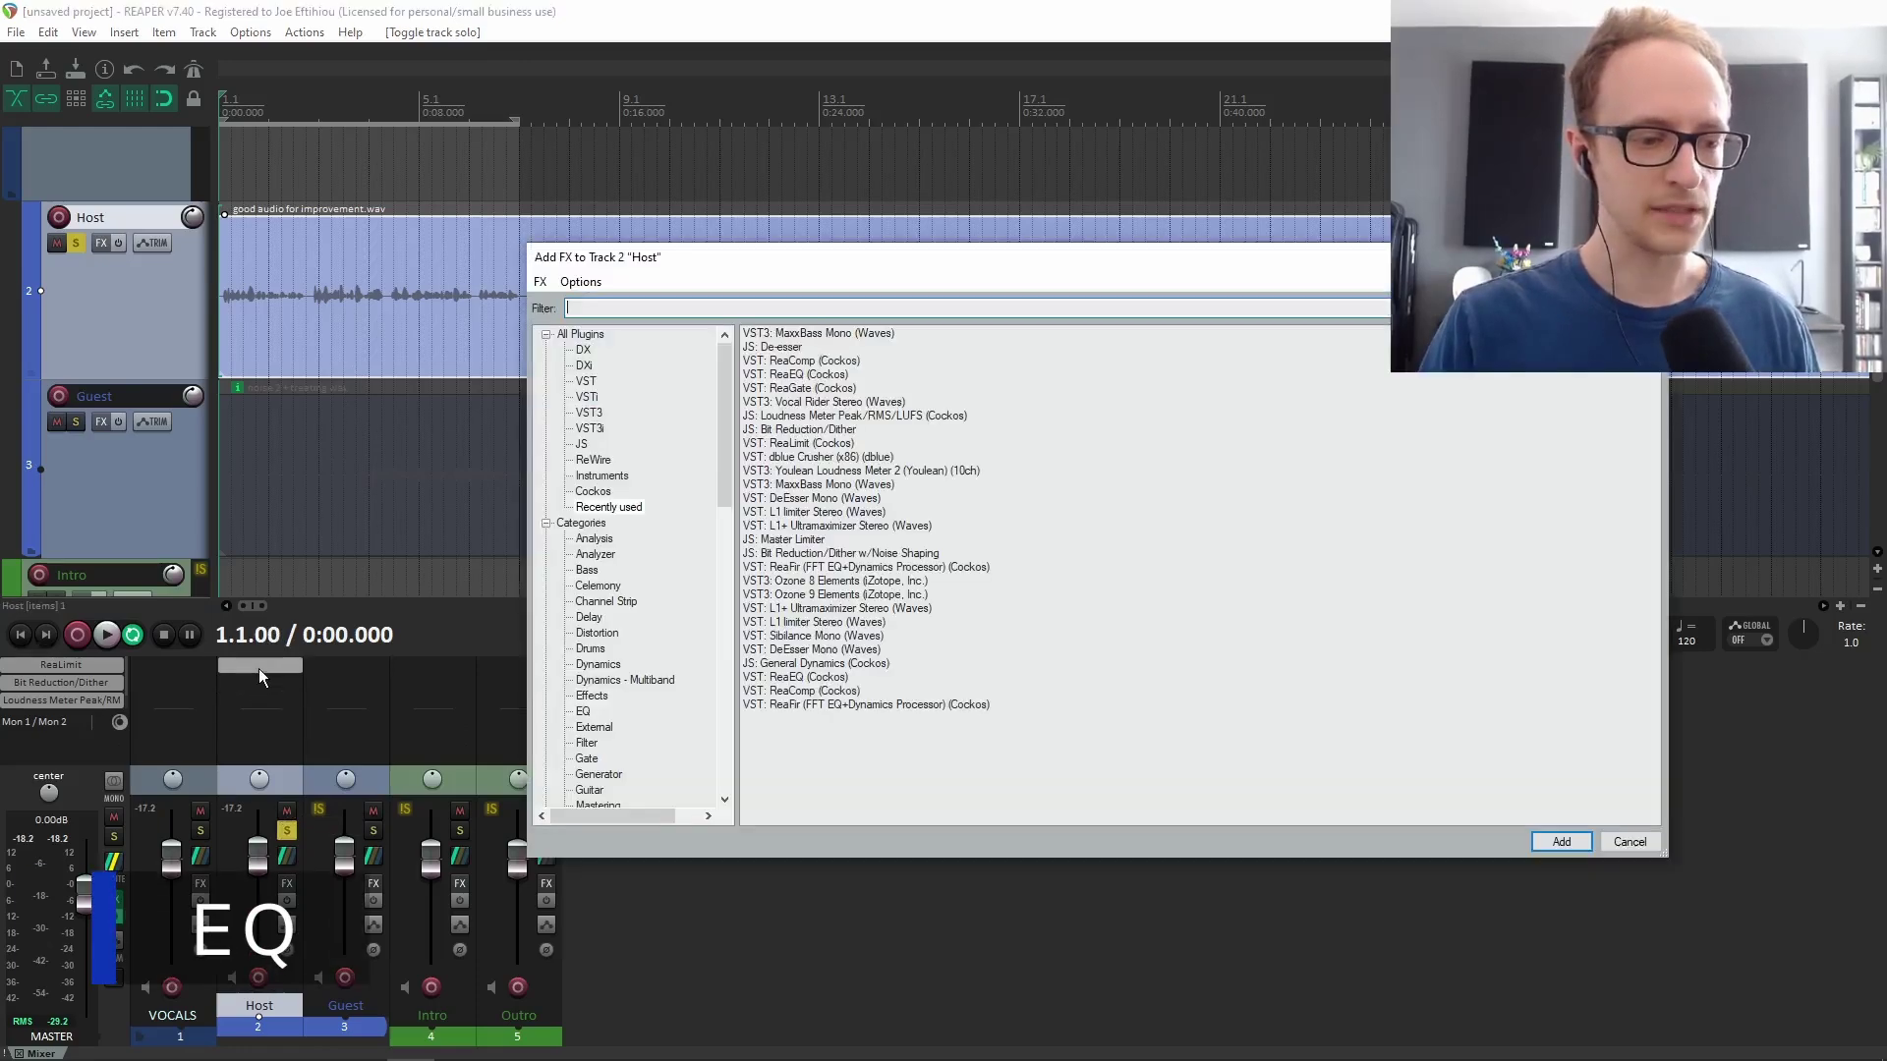
double_click(822, 374)
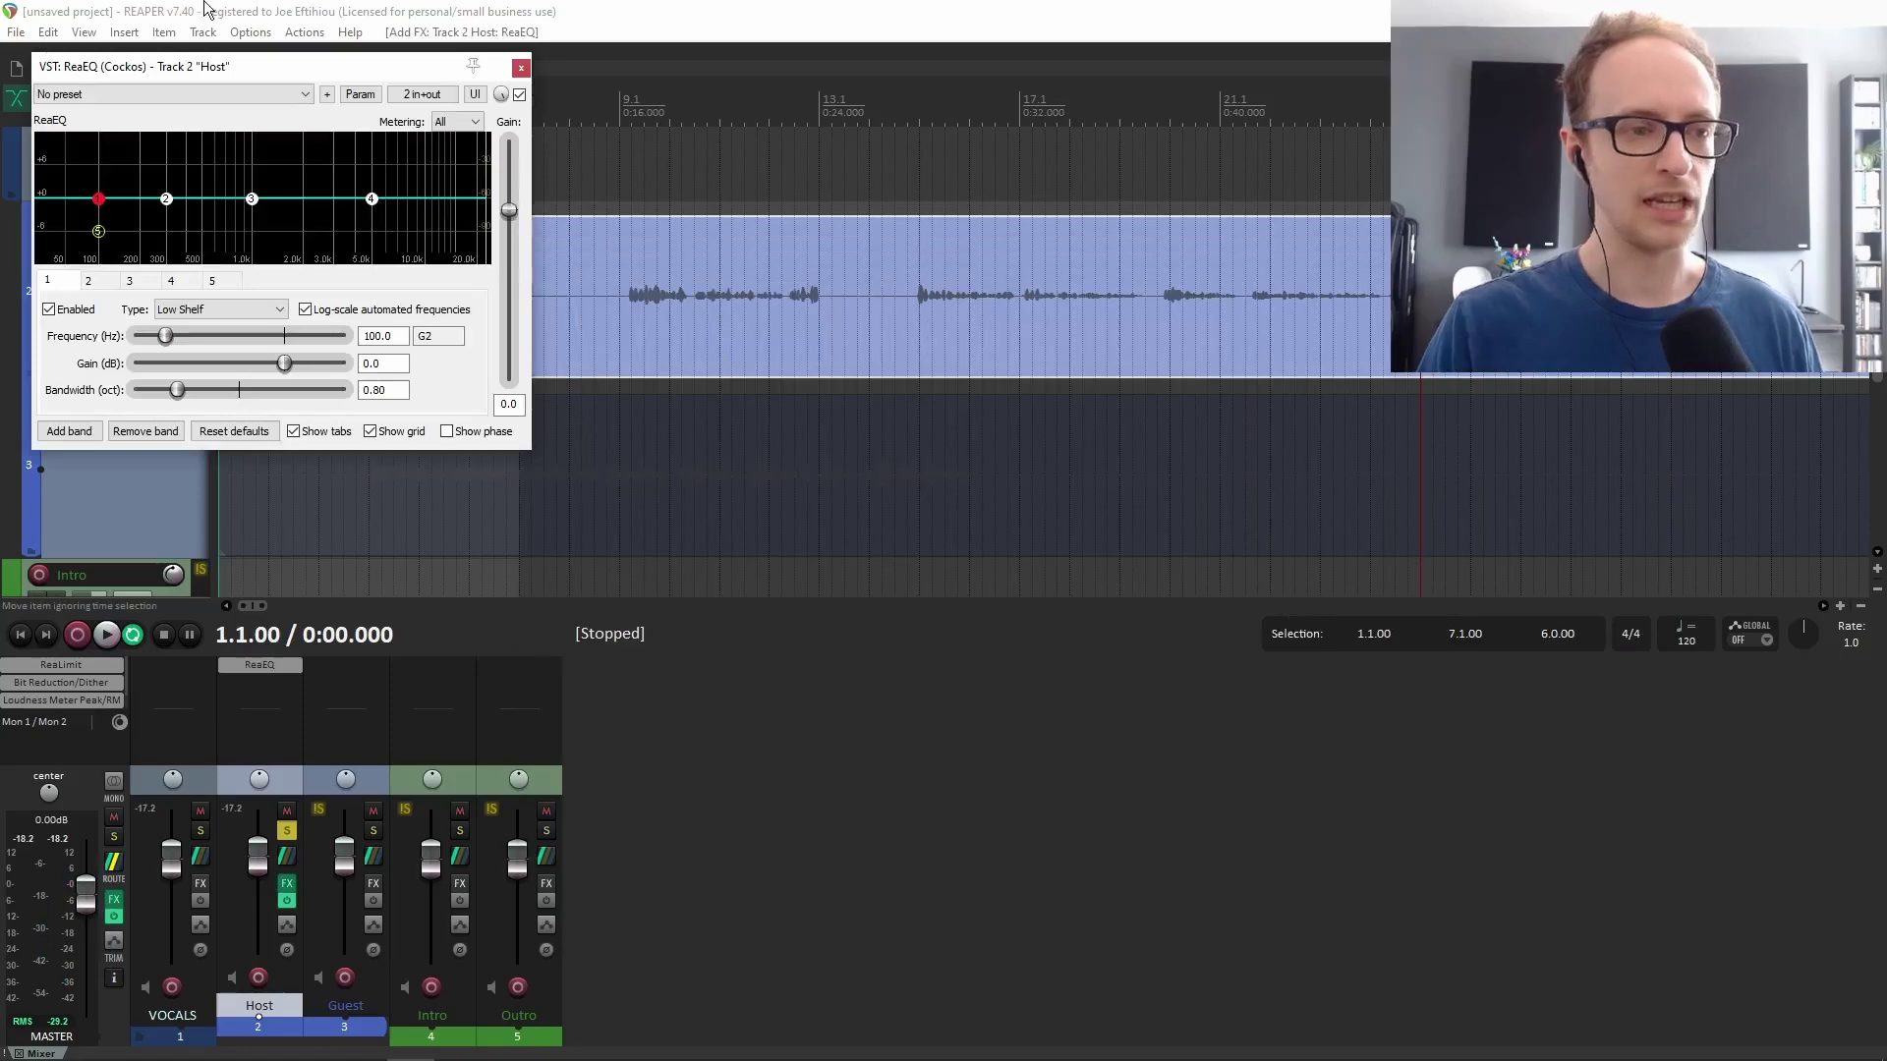
left_click_drag(236, 74, 983, 398)
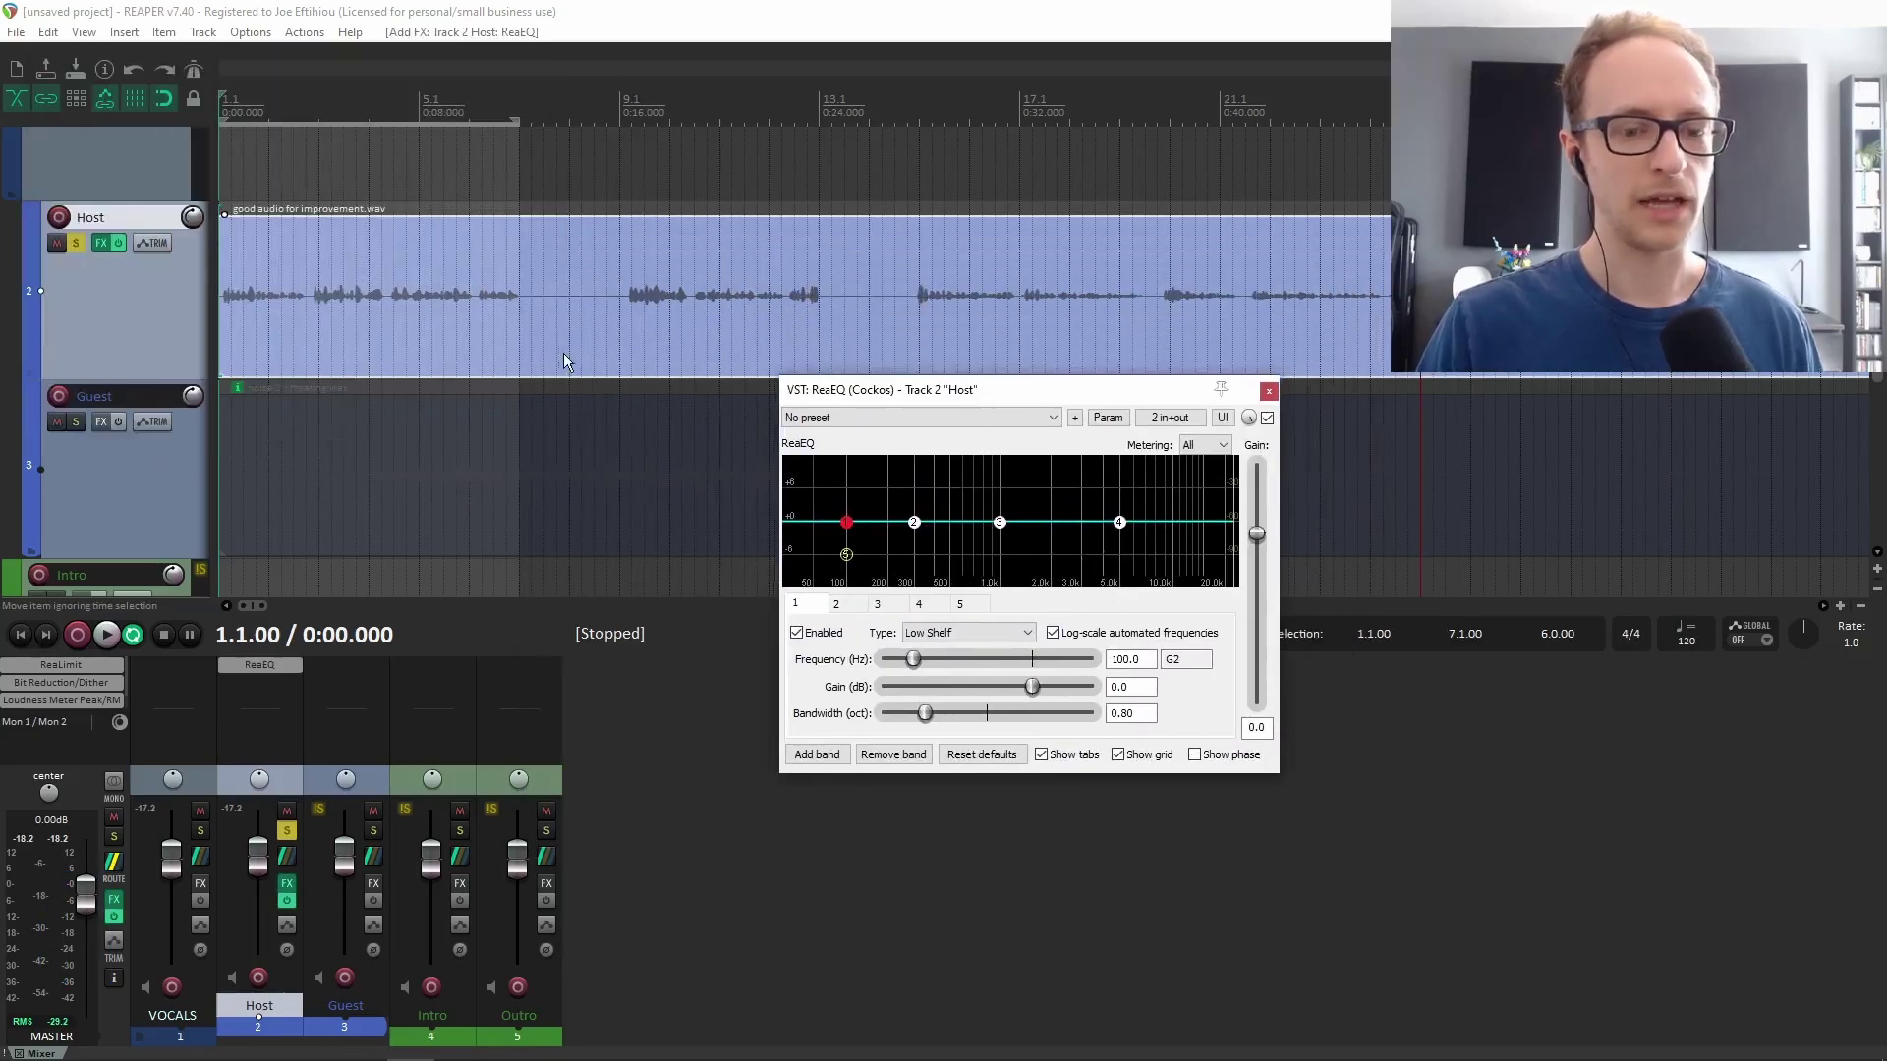
Play the Host track from the start and examine its frequency spectrum in ReaEQ.
scroll(424, 195, "up", 2)
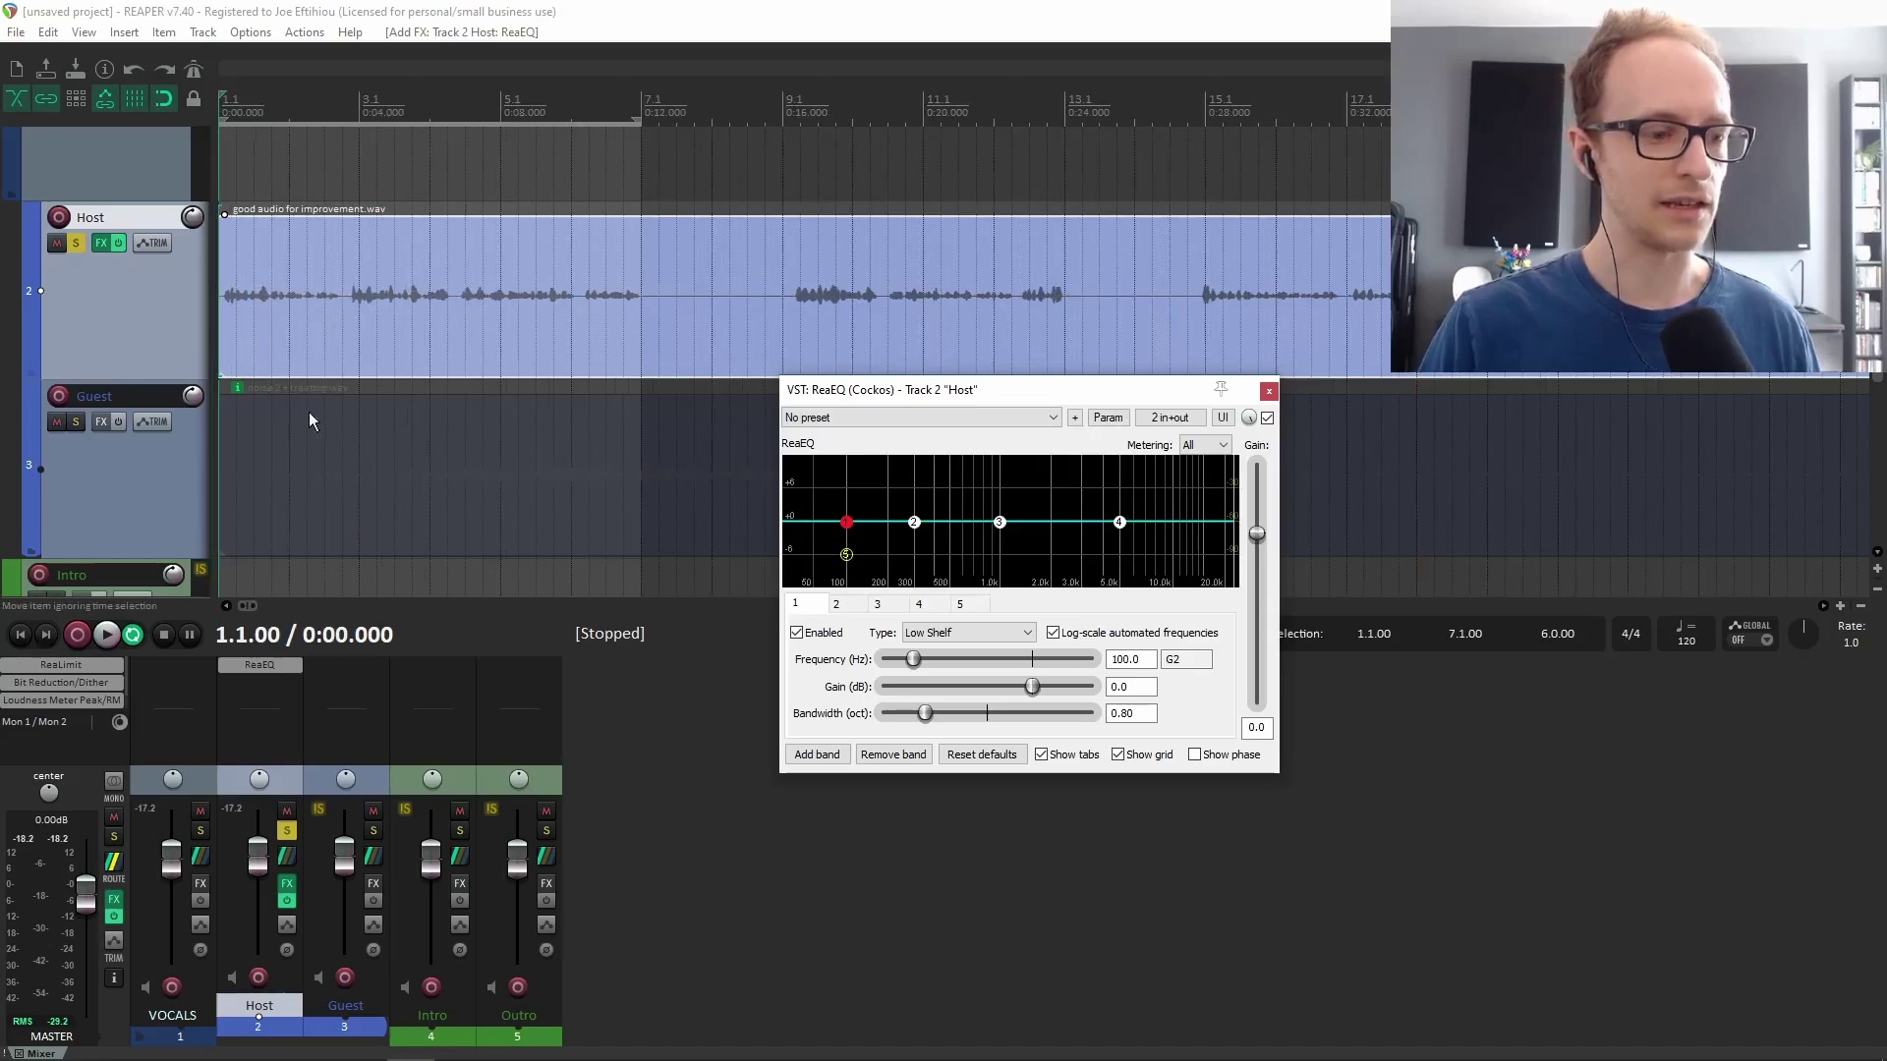
key("space")
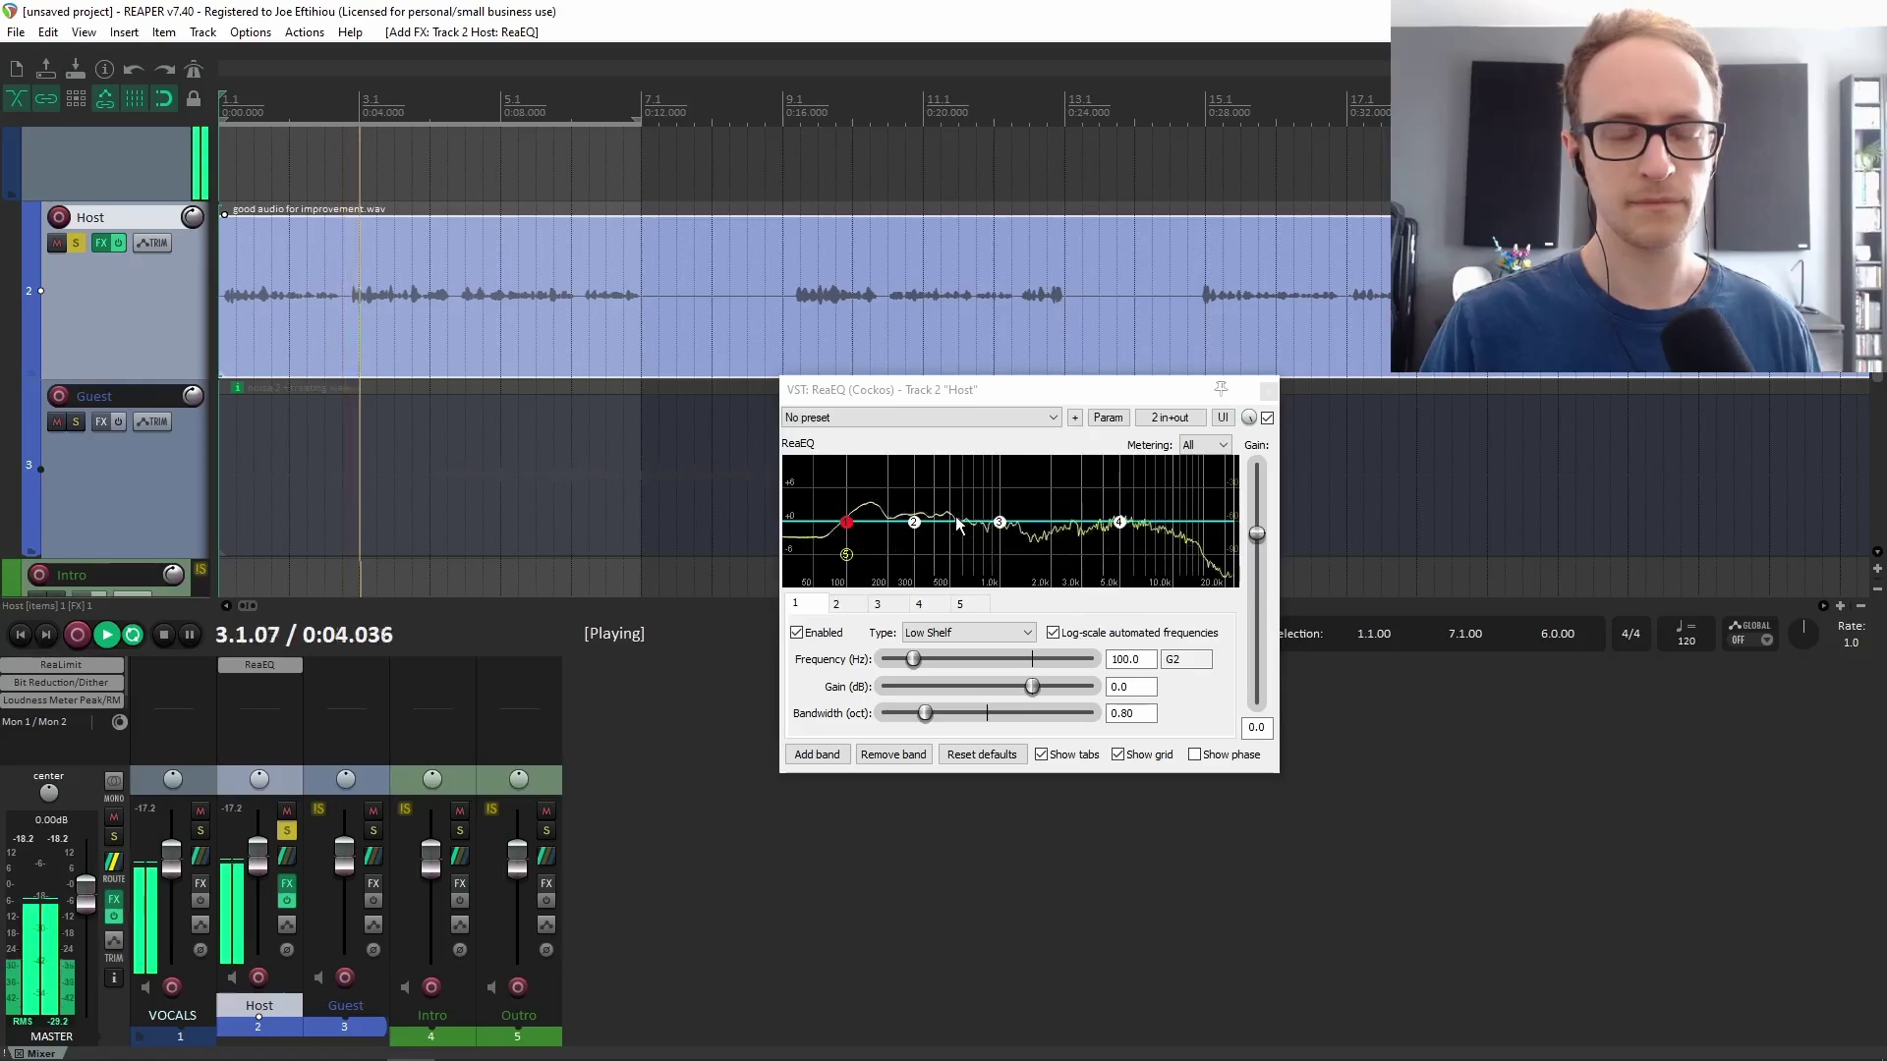
key("space")
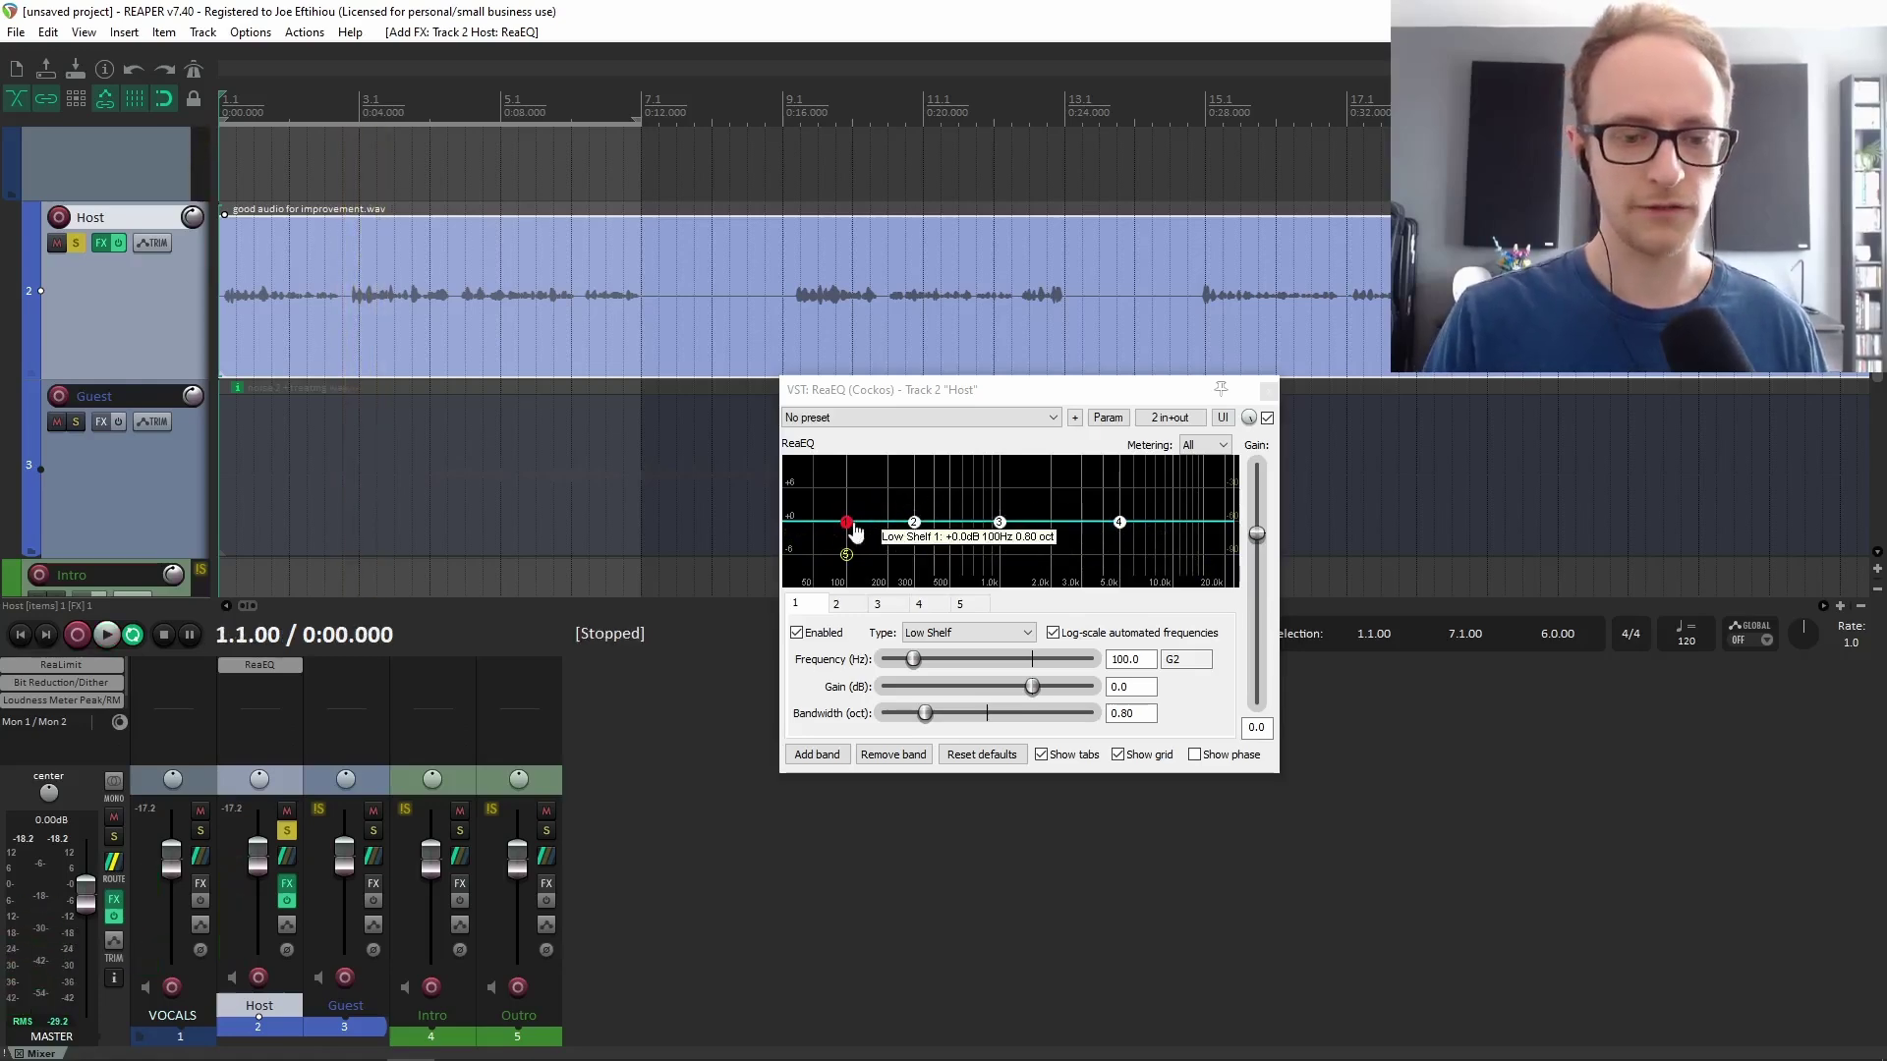
Change ReaEQ band 1 to a High Pass filter at about 81 Hz with a bandwidth of about 1.81 octaves.
left_click(944, 633)
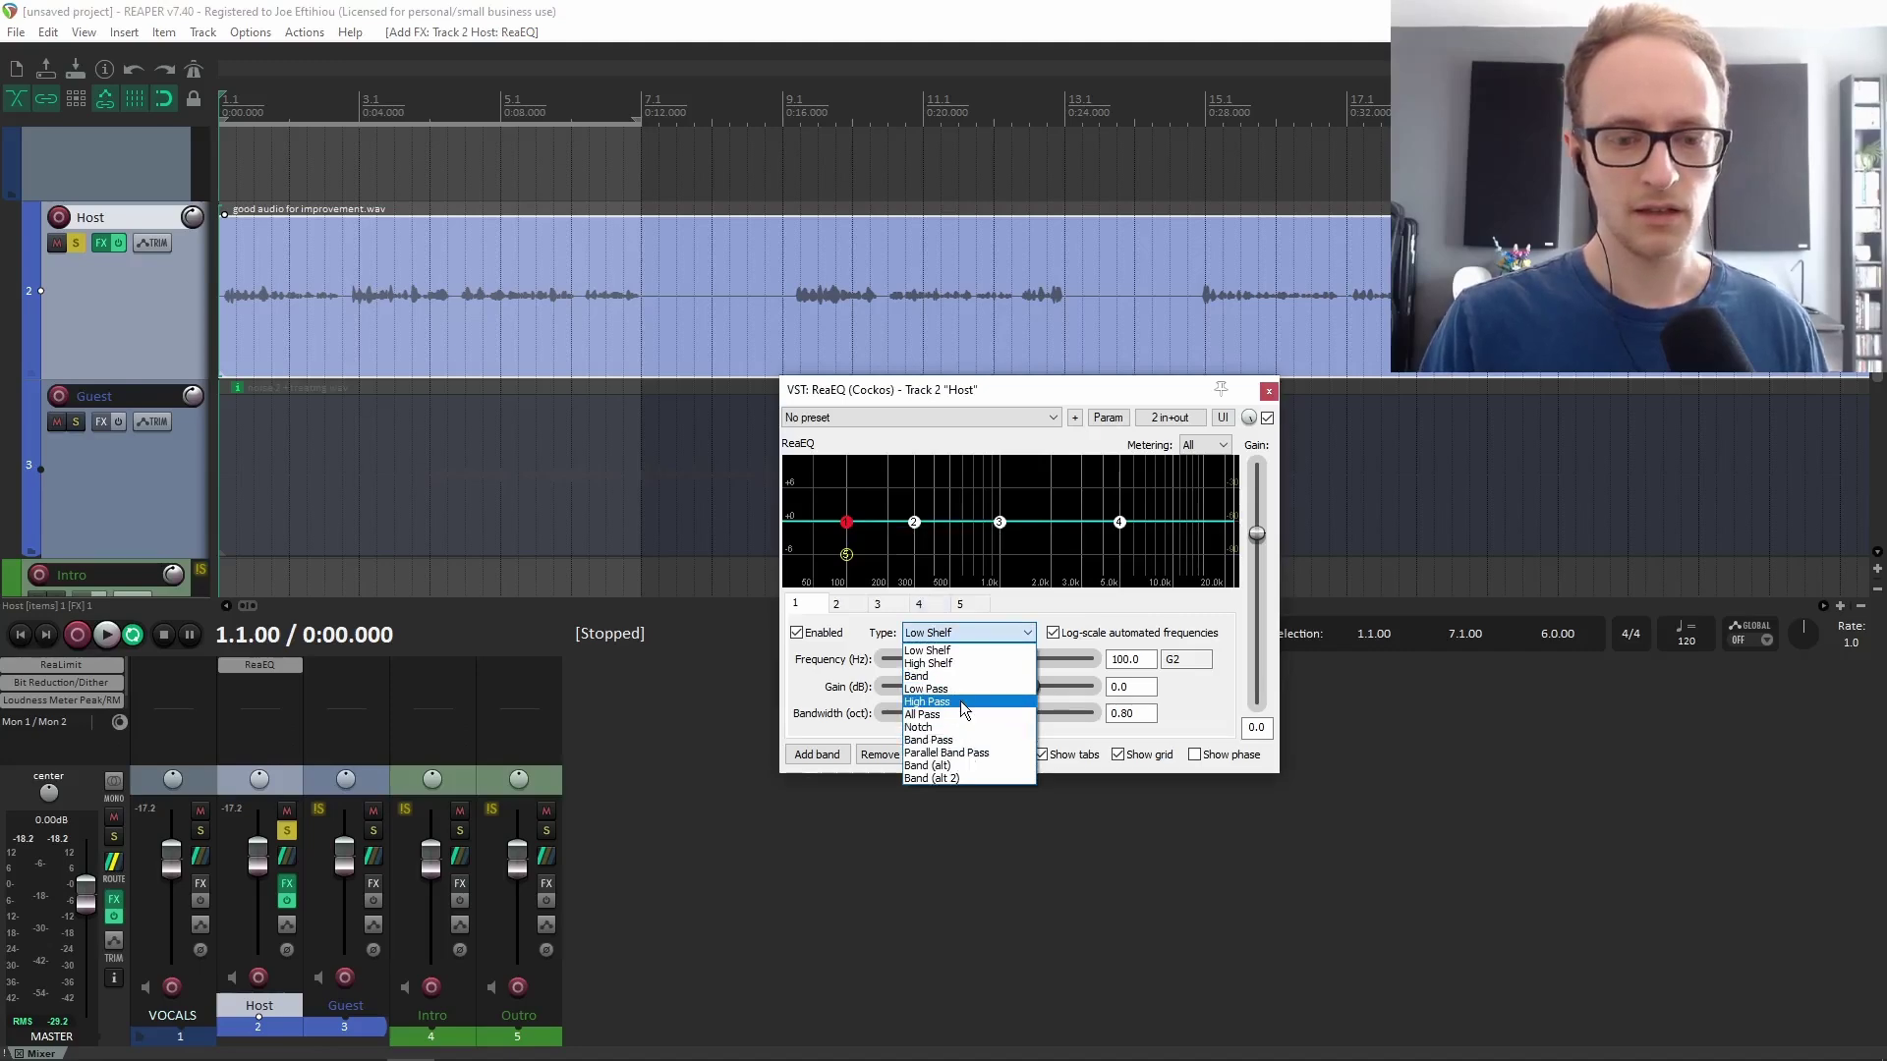
left_click(964, 704)
left_click_drag(911, 524, 953, 532)
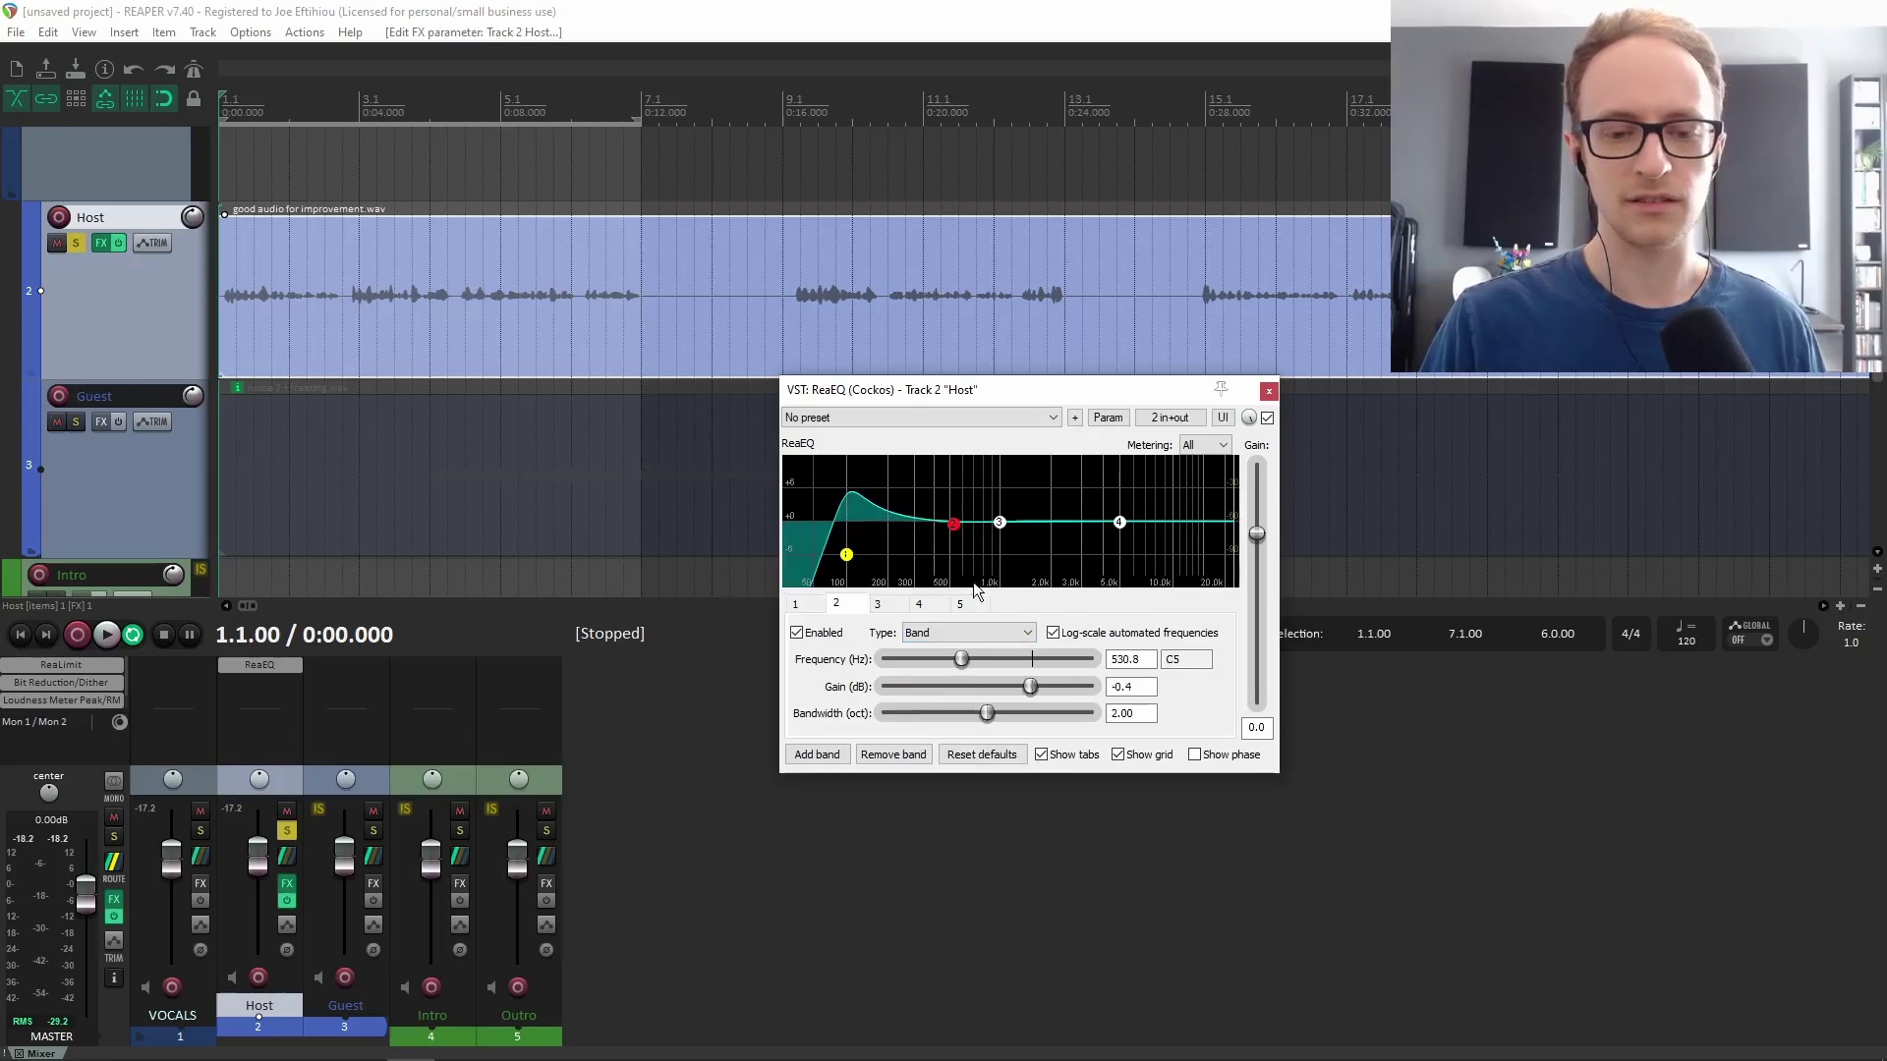
left_click(862, 563)
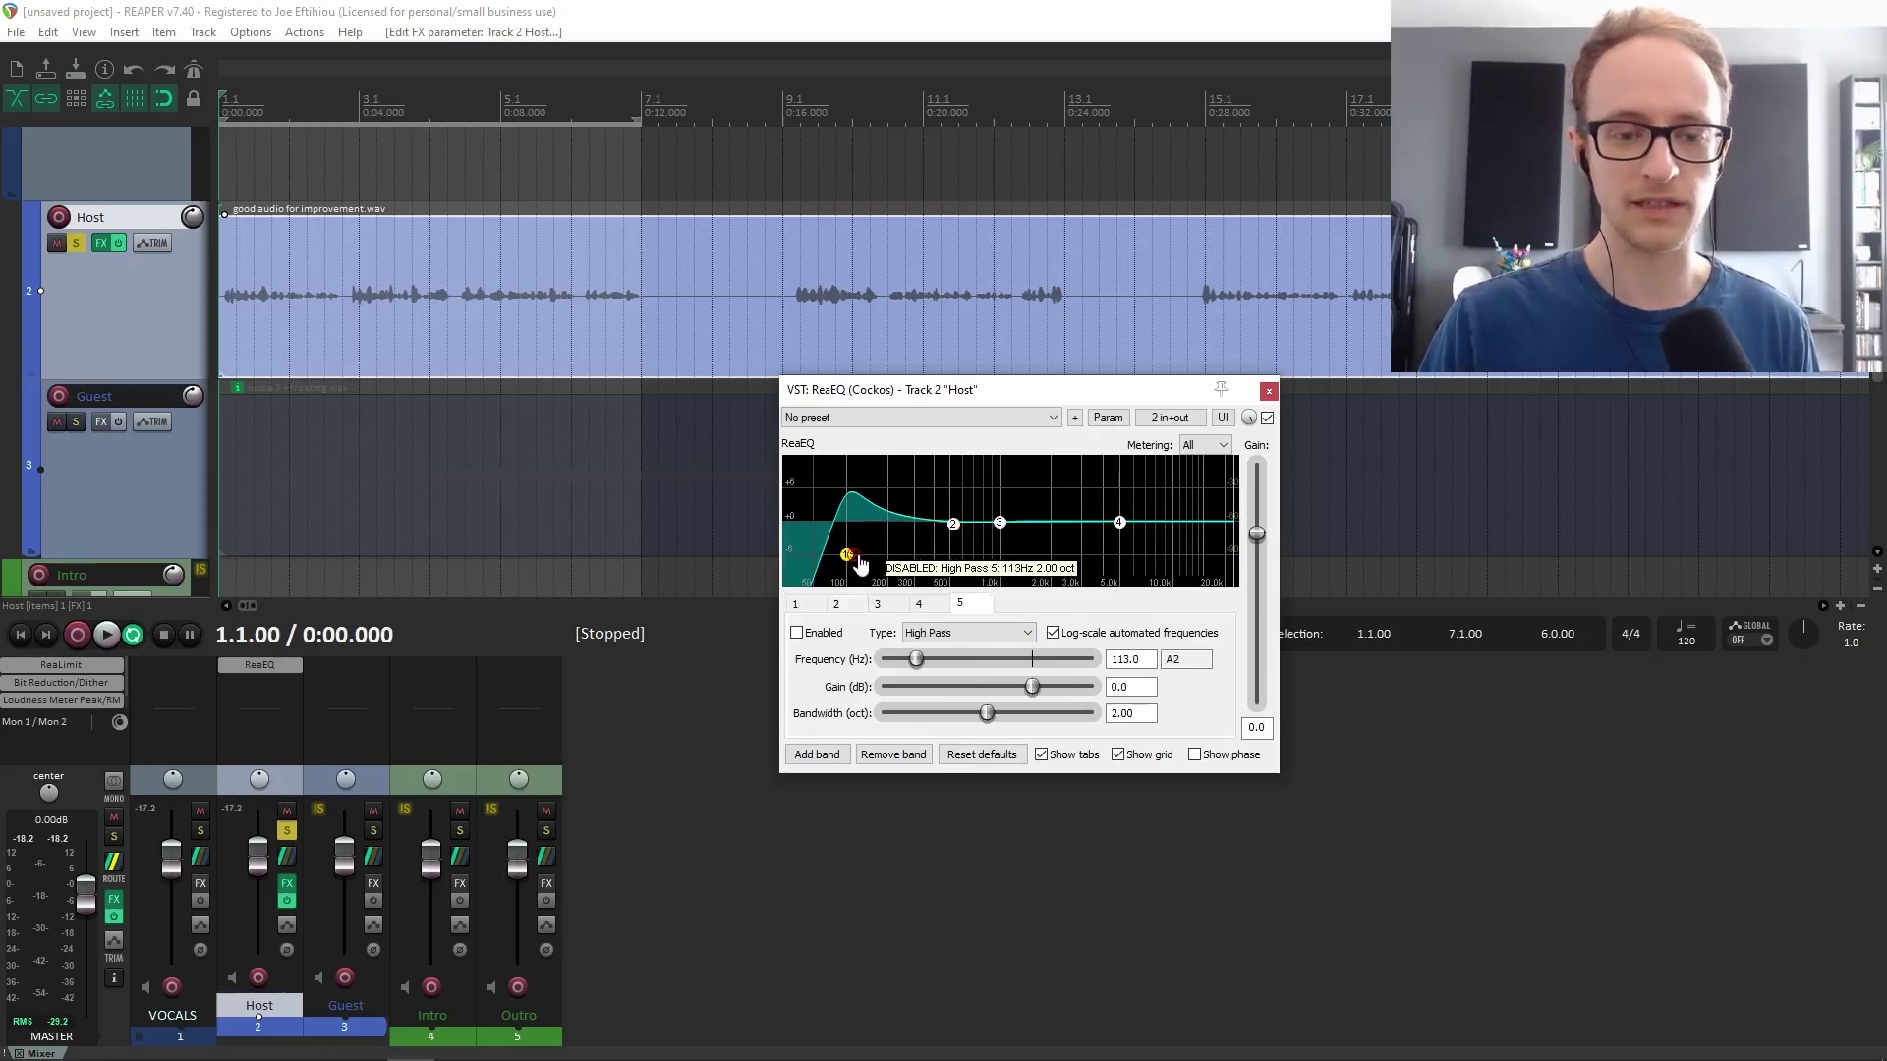
left_click_drag(846, 554, 854, 554)
left_click_drag(924, 714, 981, 712)
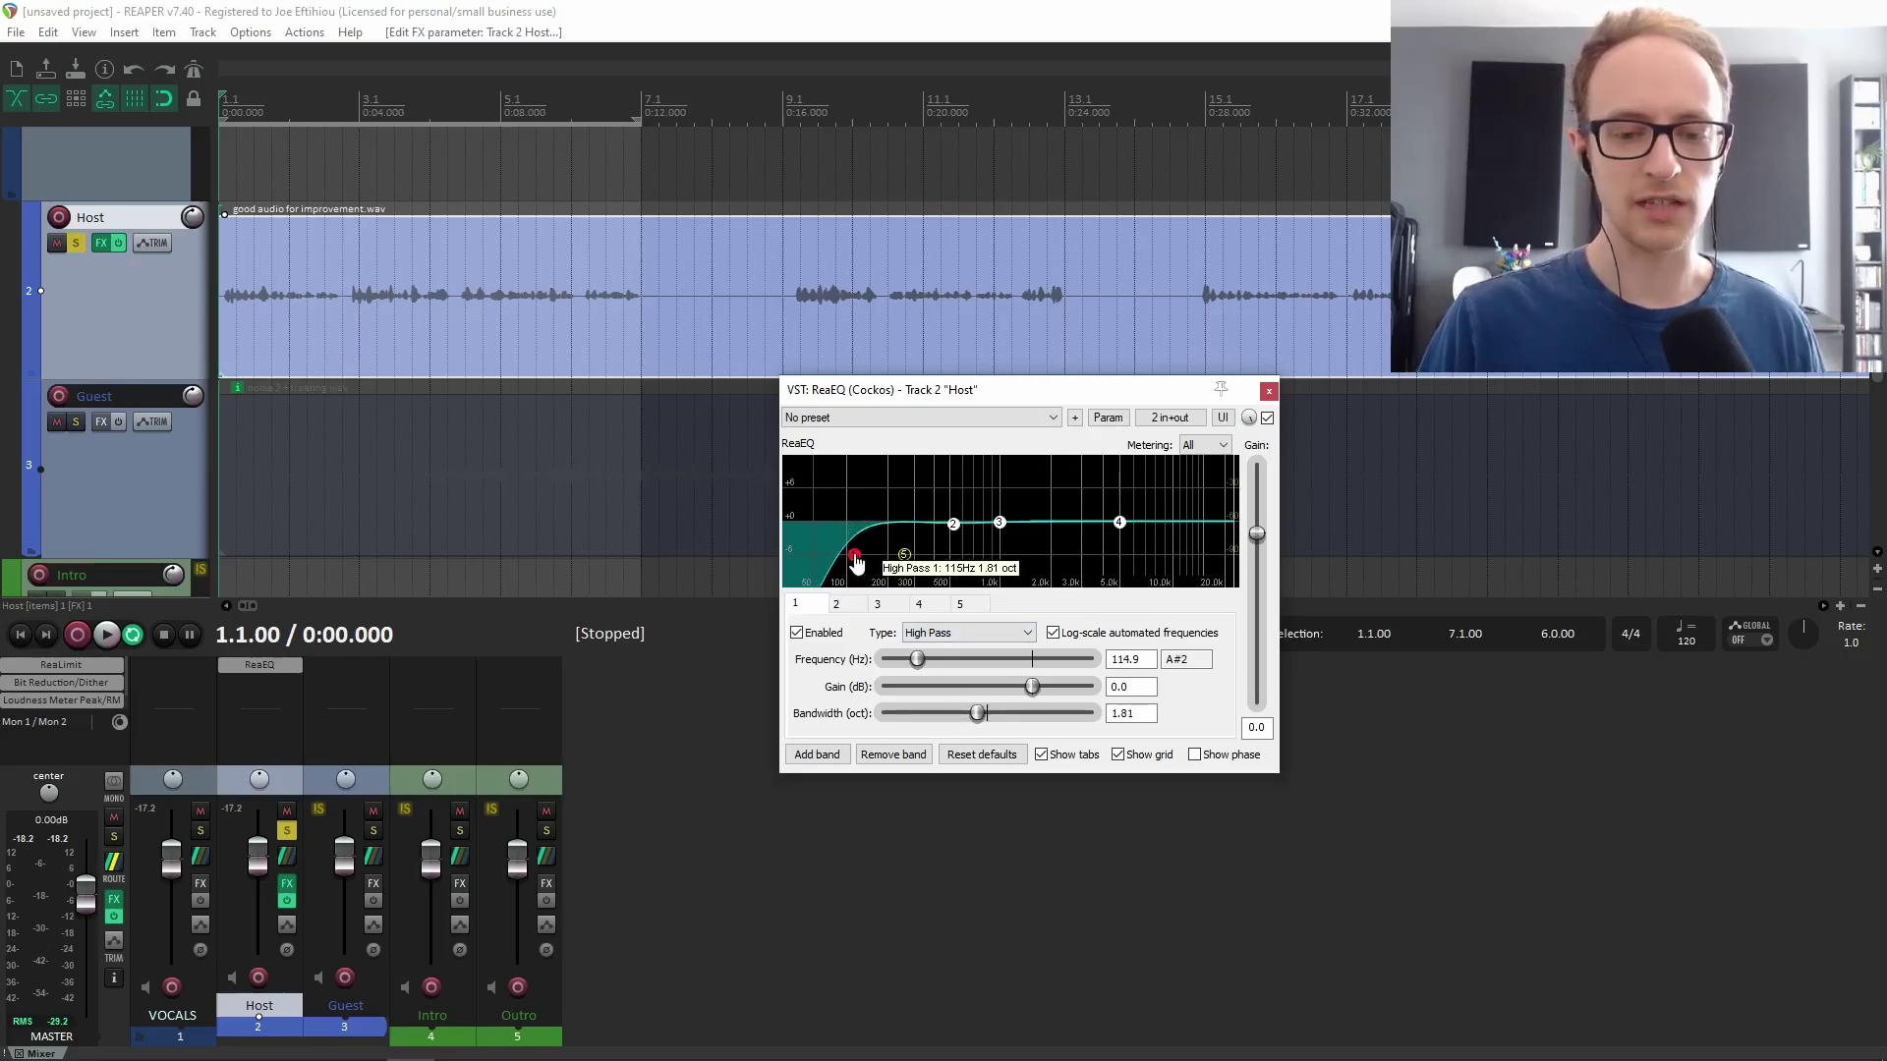
left_click_drag(856, 562, 838, 561)
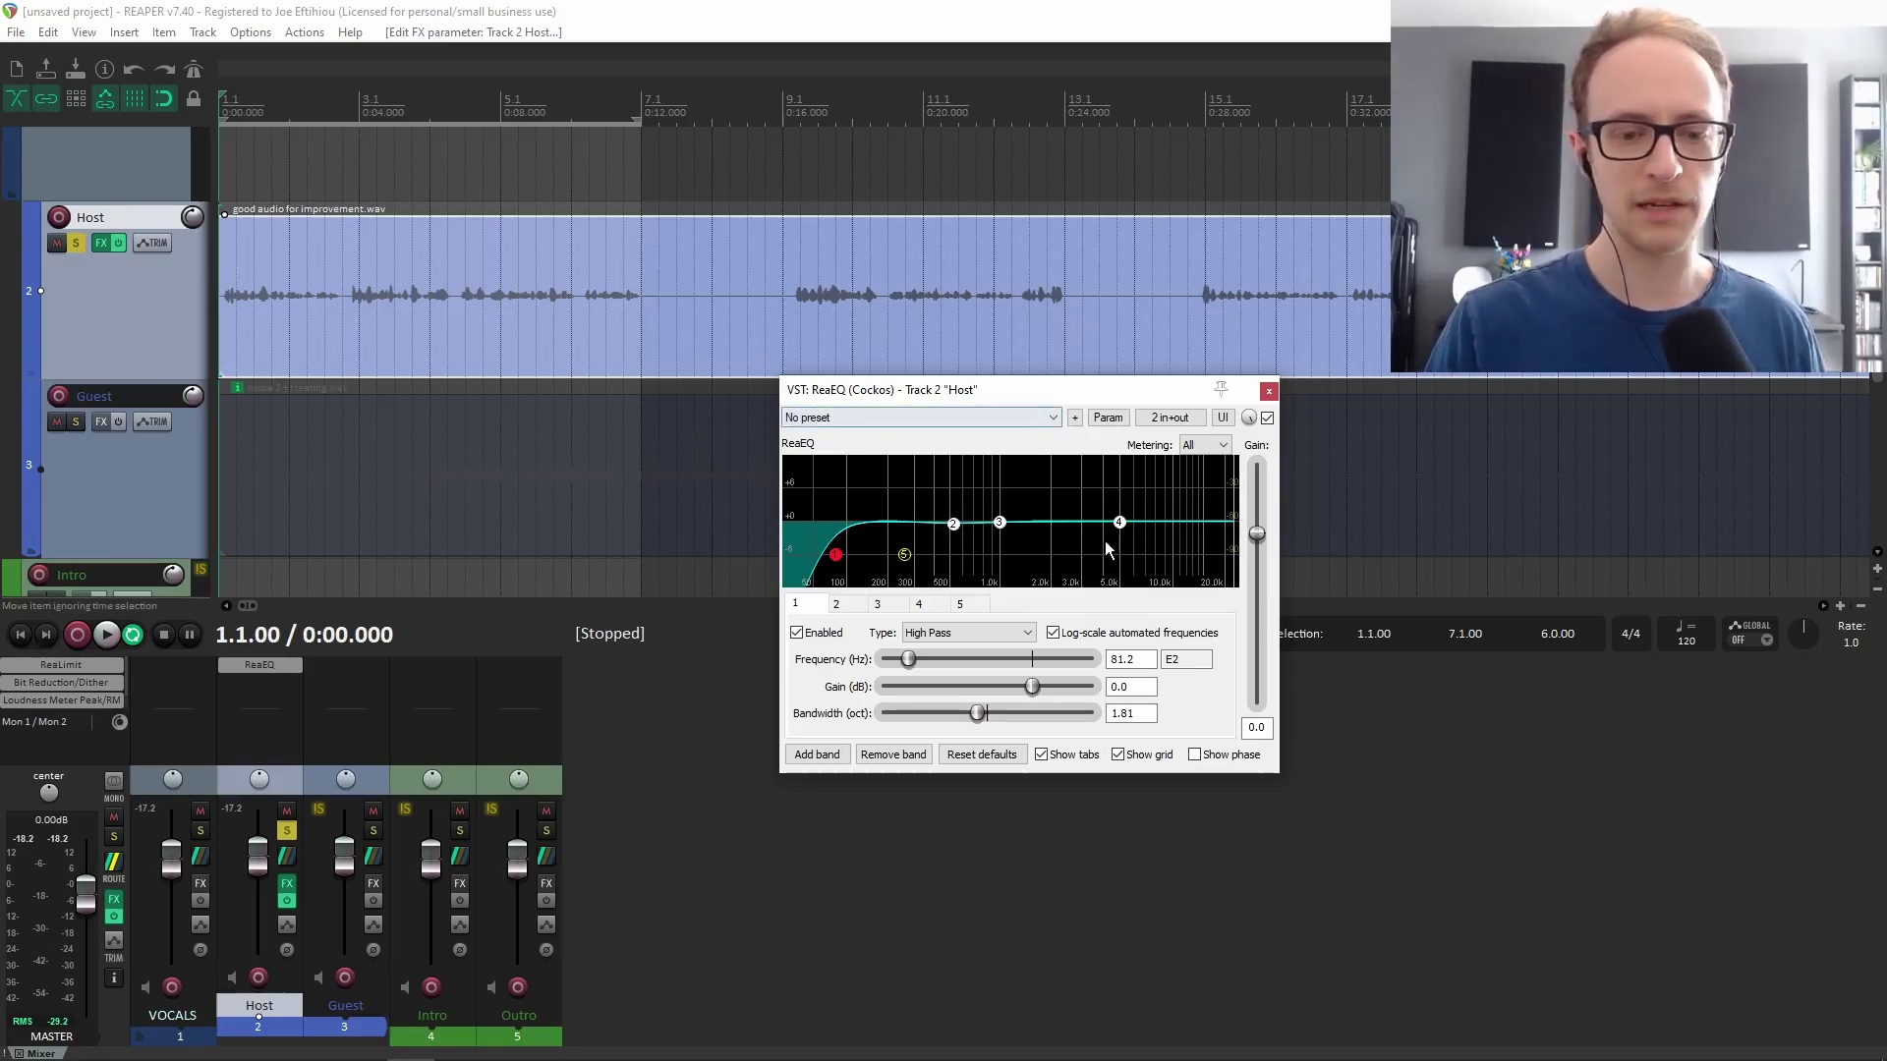
Play the Host track and compare its sound with the high-pass band enabled and disabled, leaving it enabled.
key("space")
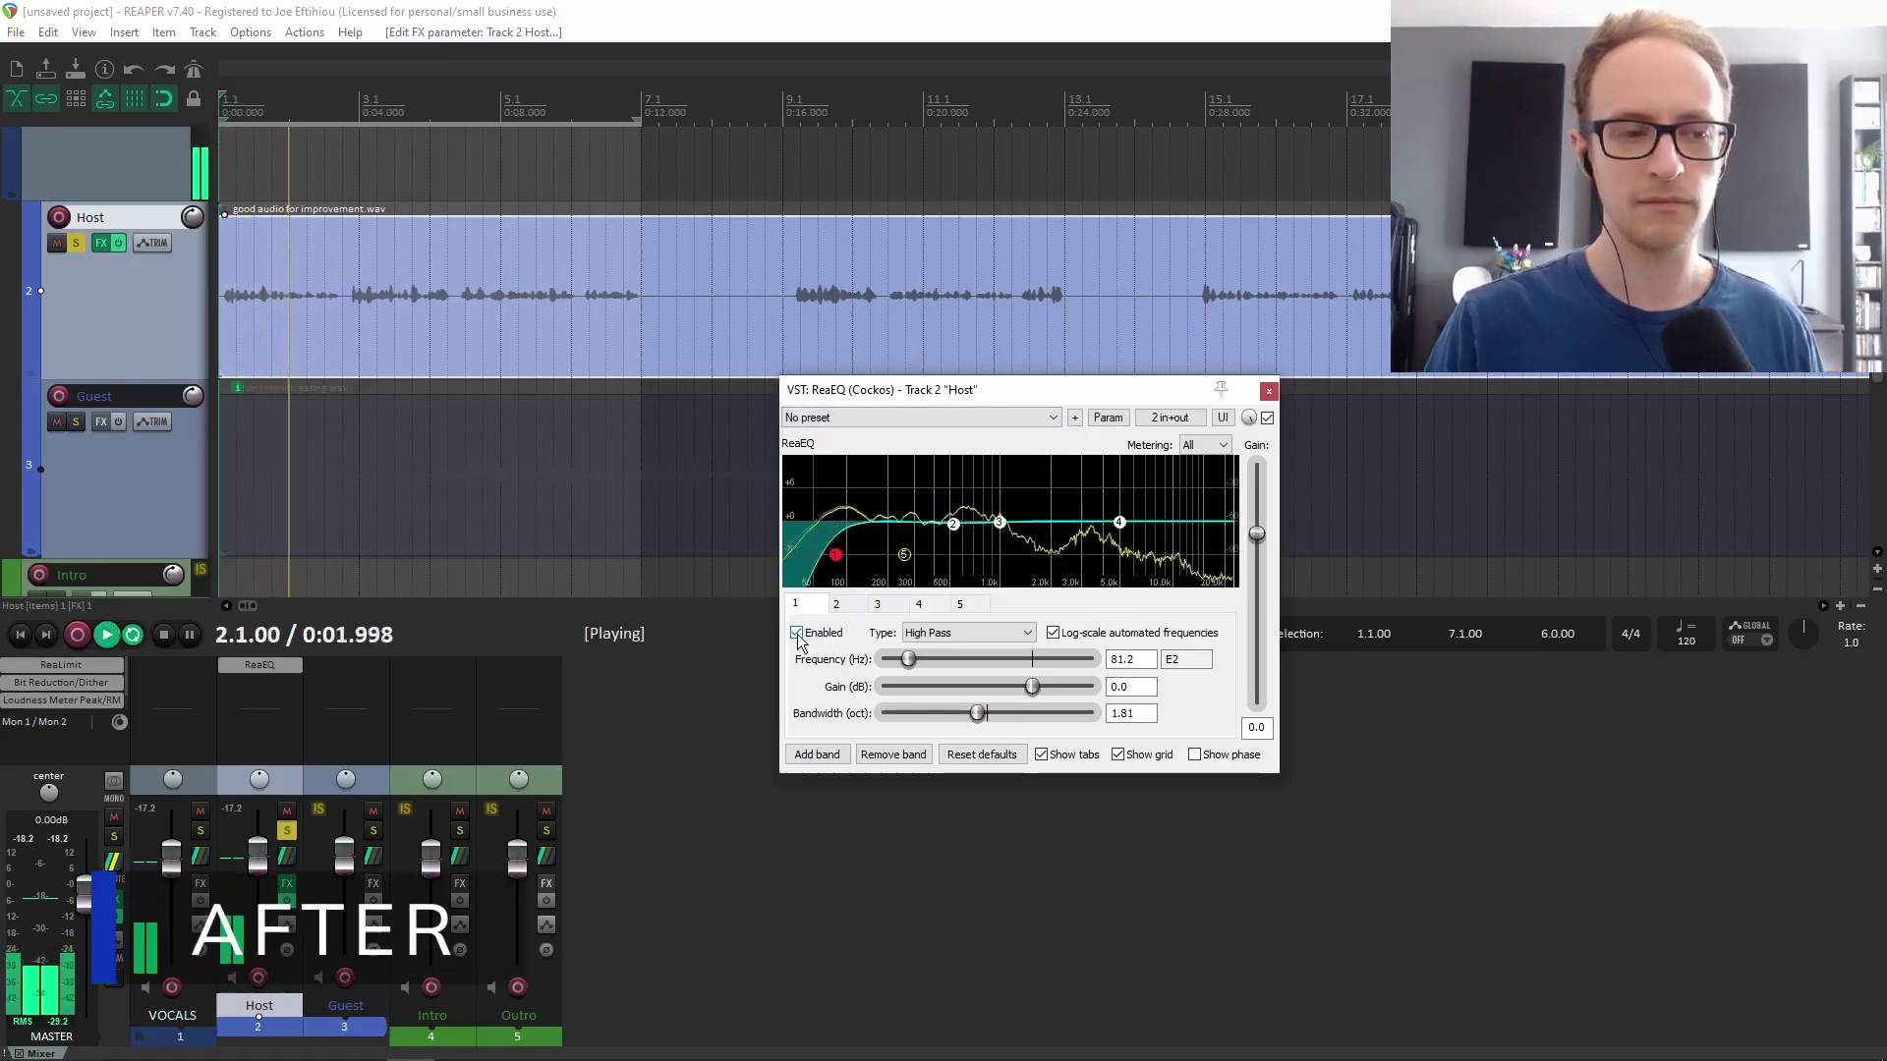
left_click(797, 633)
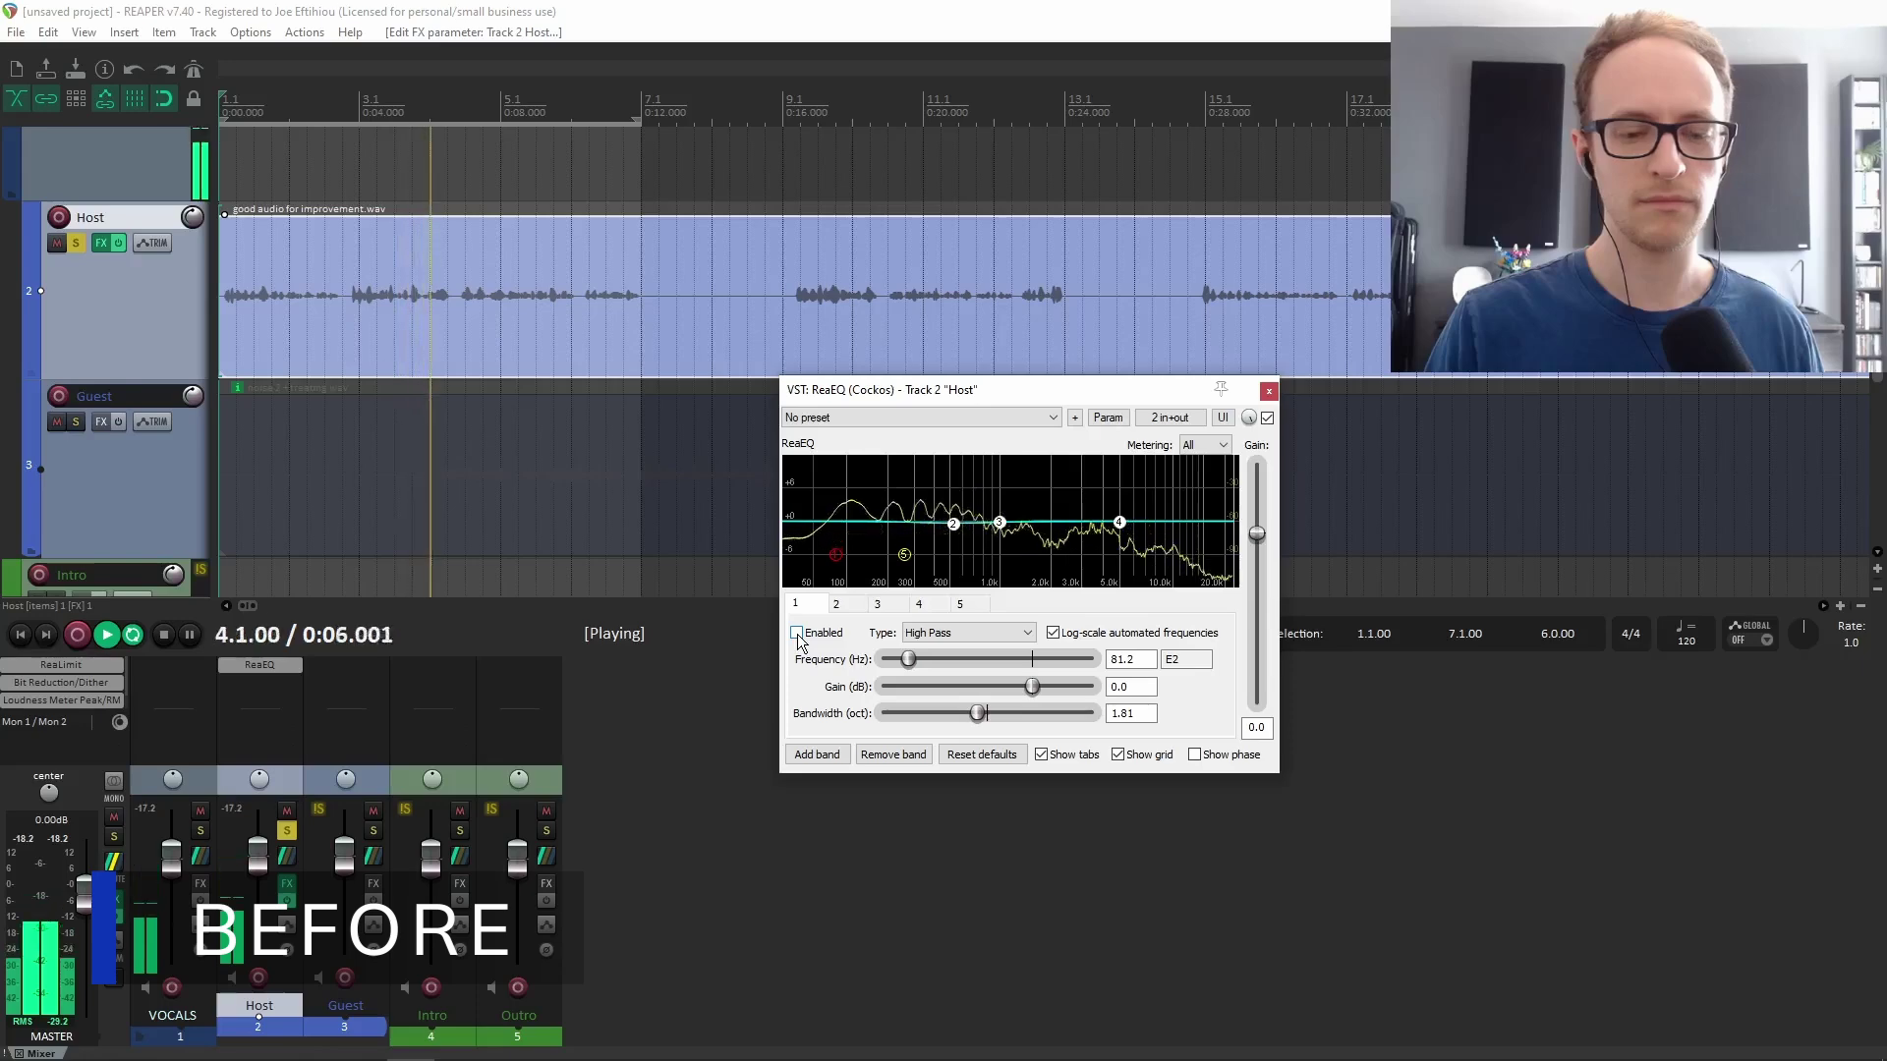
left_click(797, 633)
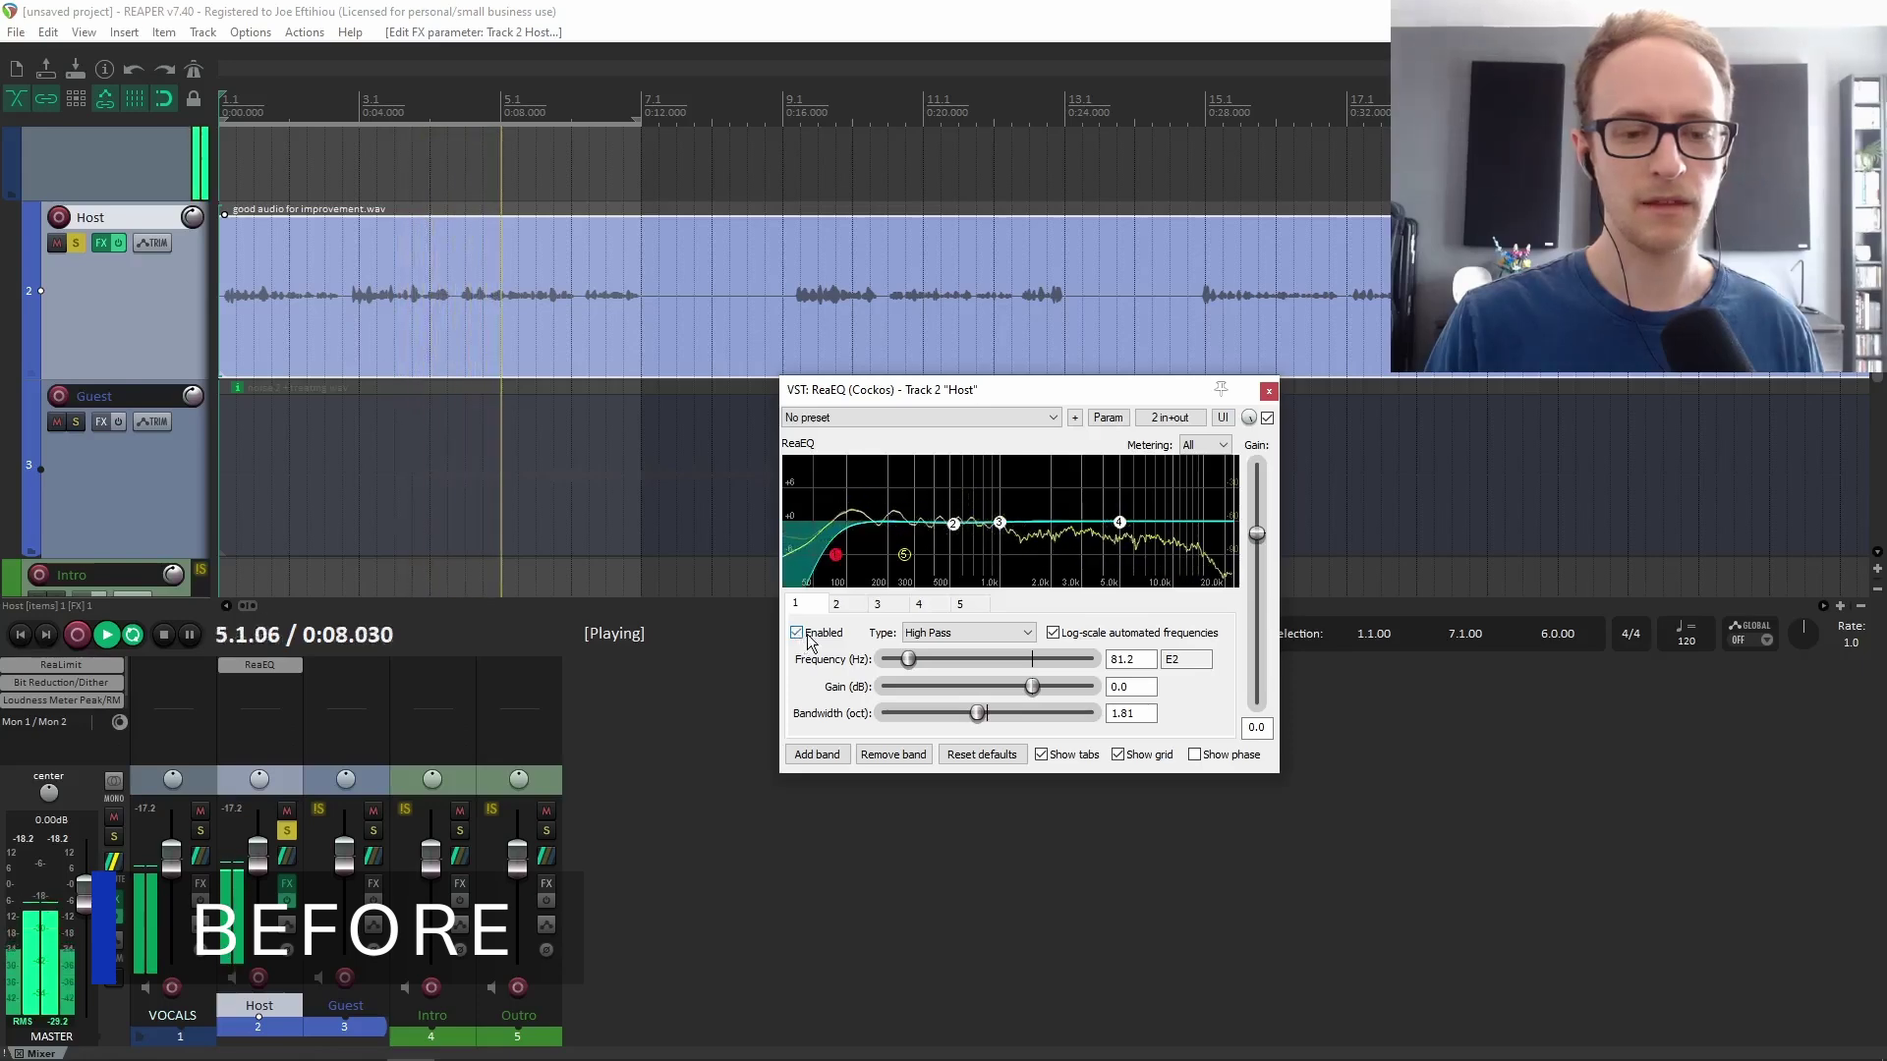
key("space")
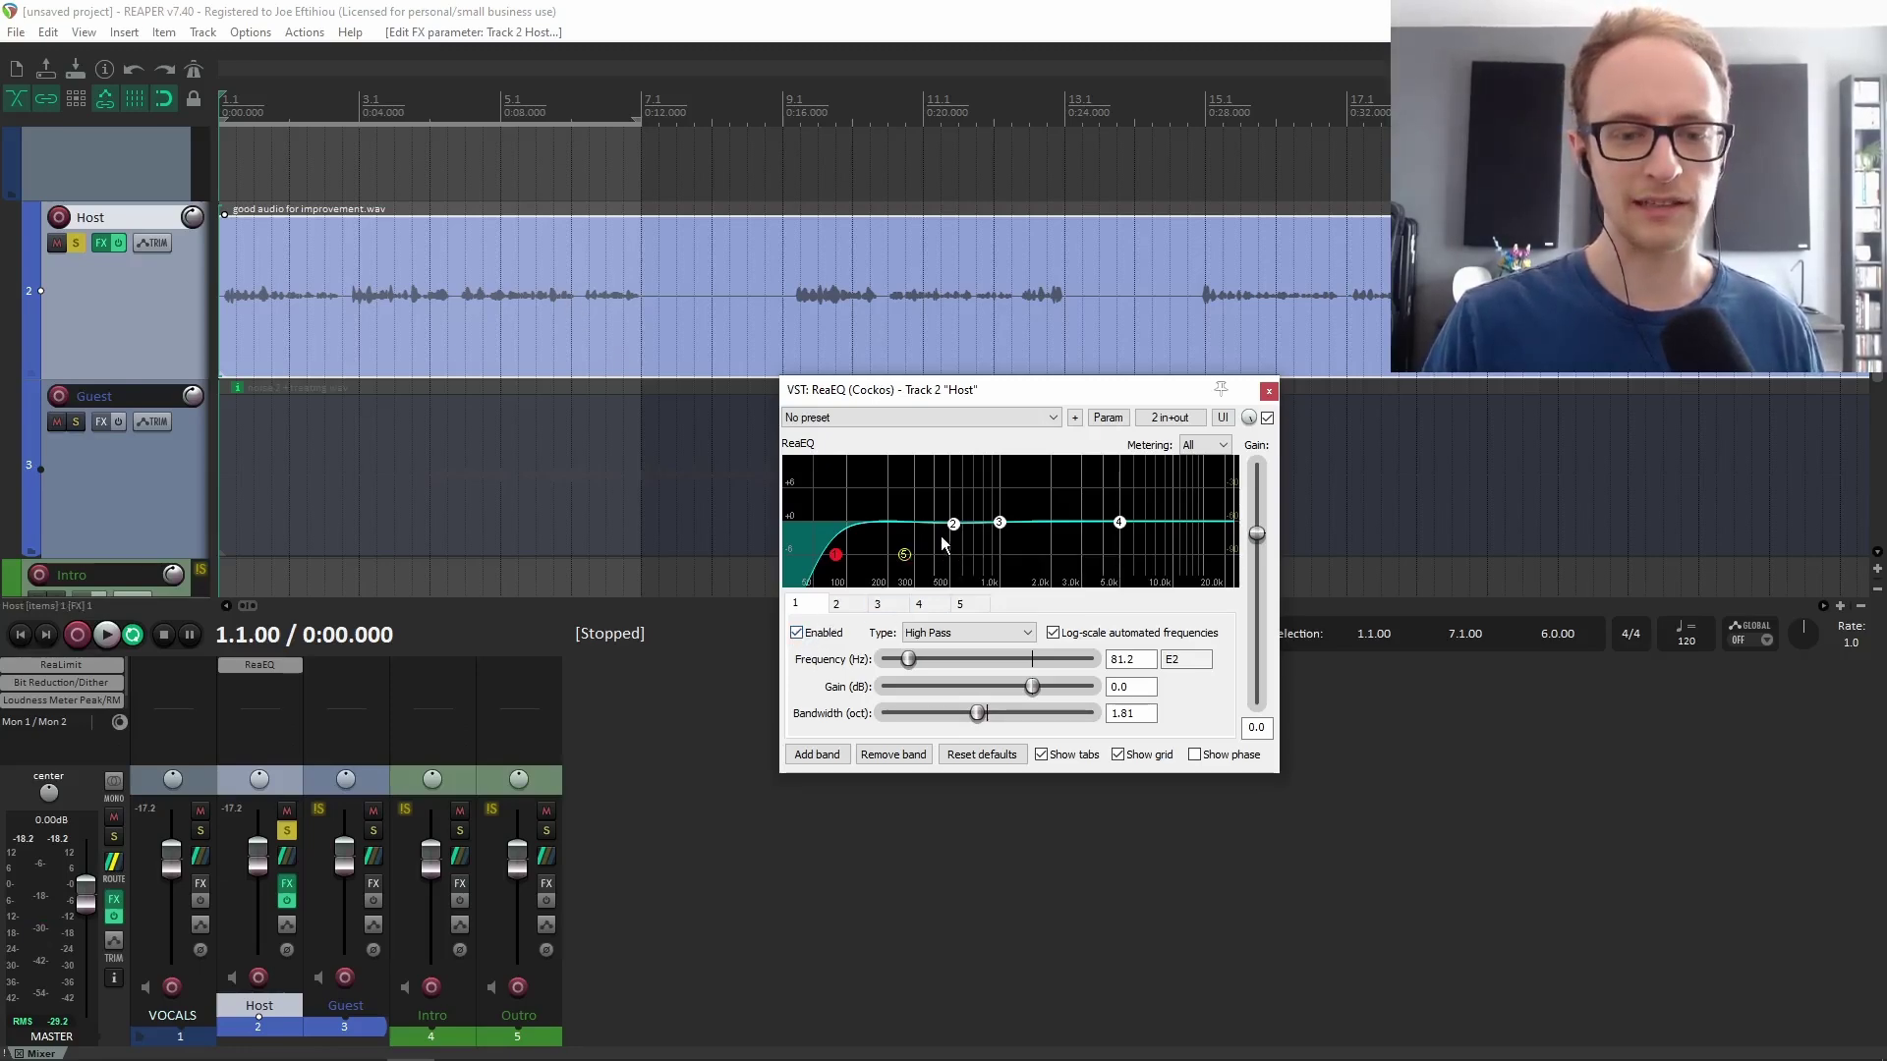
Set ReaEQ band 2 to boost about 6.6 dB at about 111 Hz with a bandwidth of about 0.73 octaves.
left_click_drag(952, 523, 854, 498)
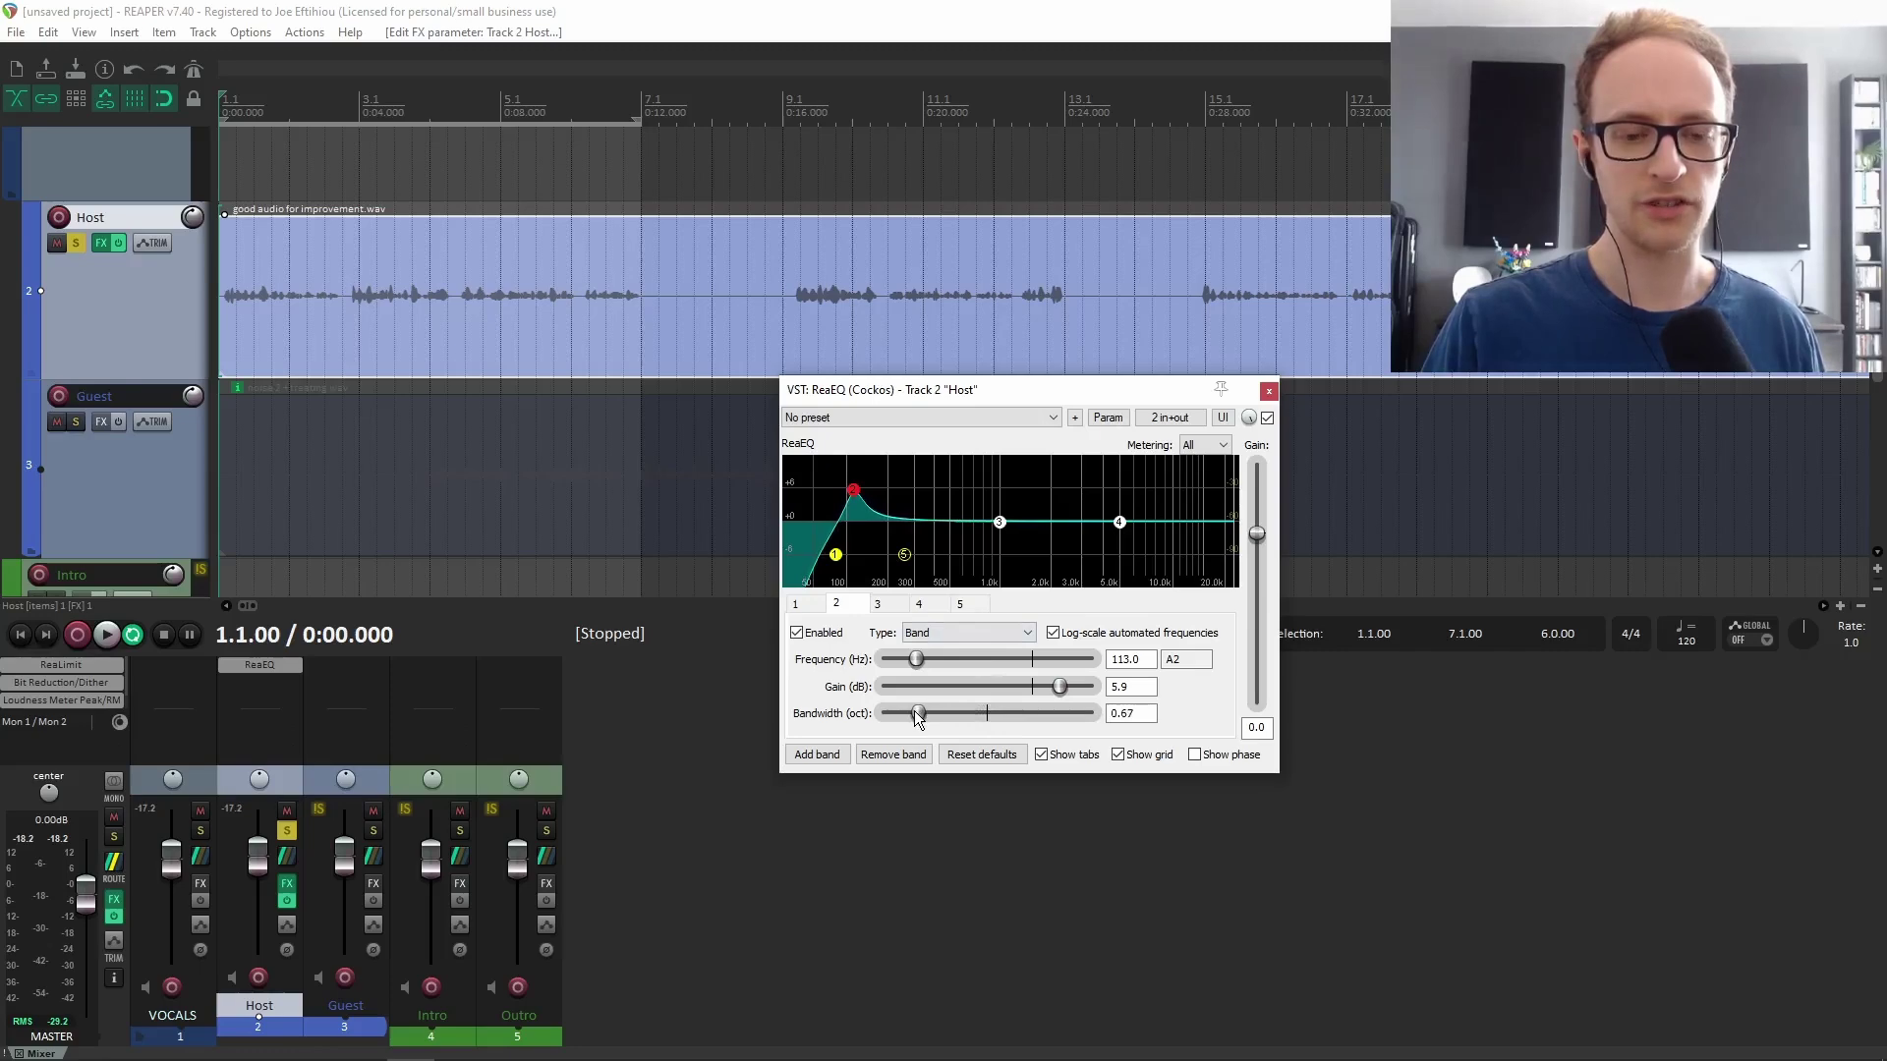
left_click_drag(915, 717, 919, 716)
left_click(855, 493)
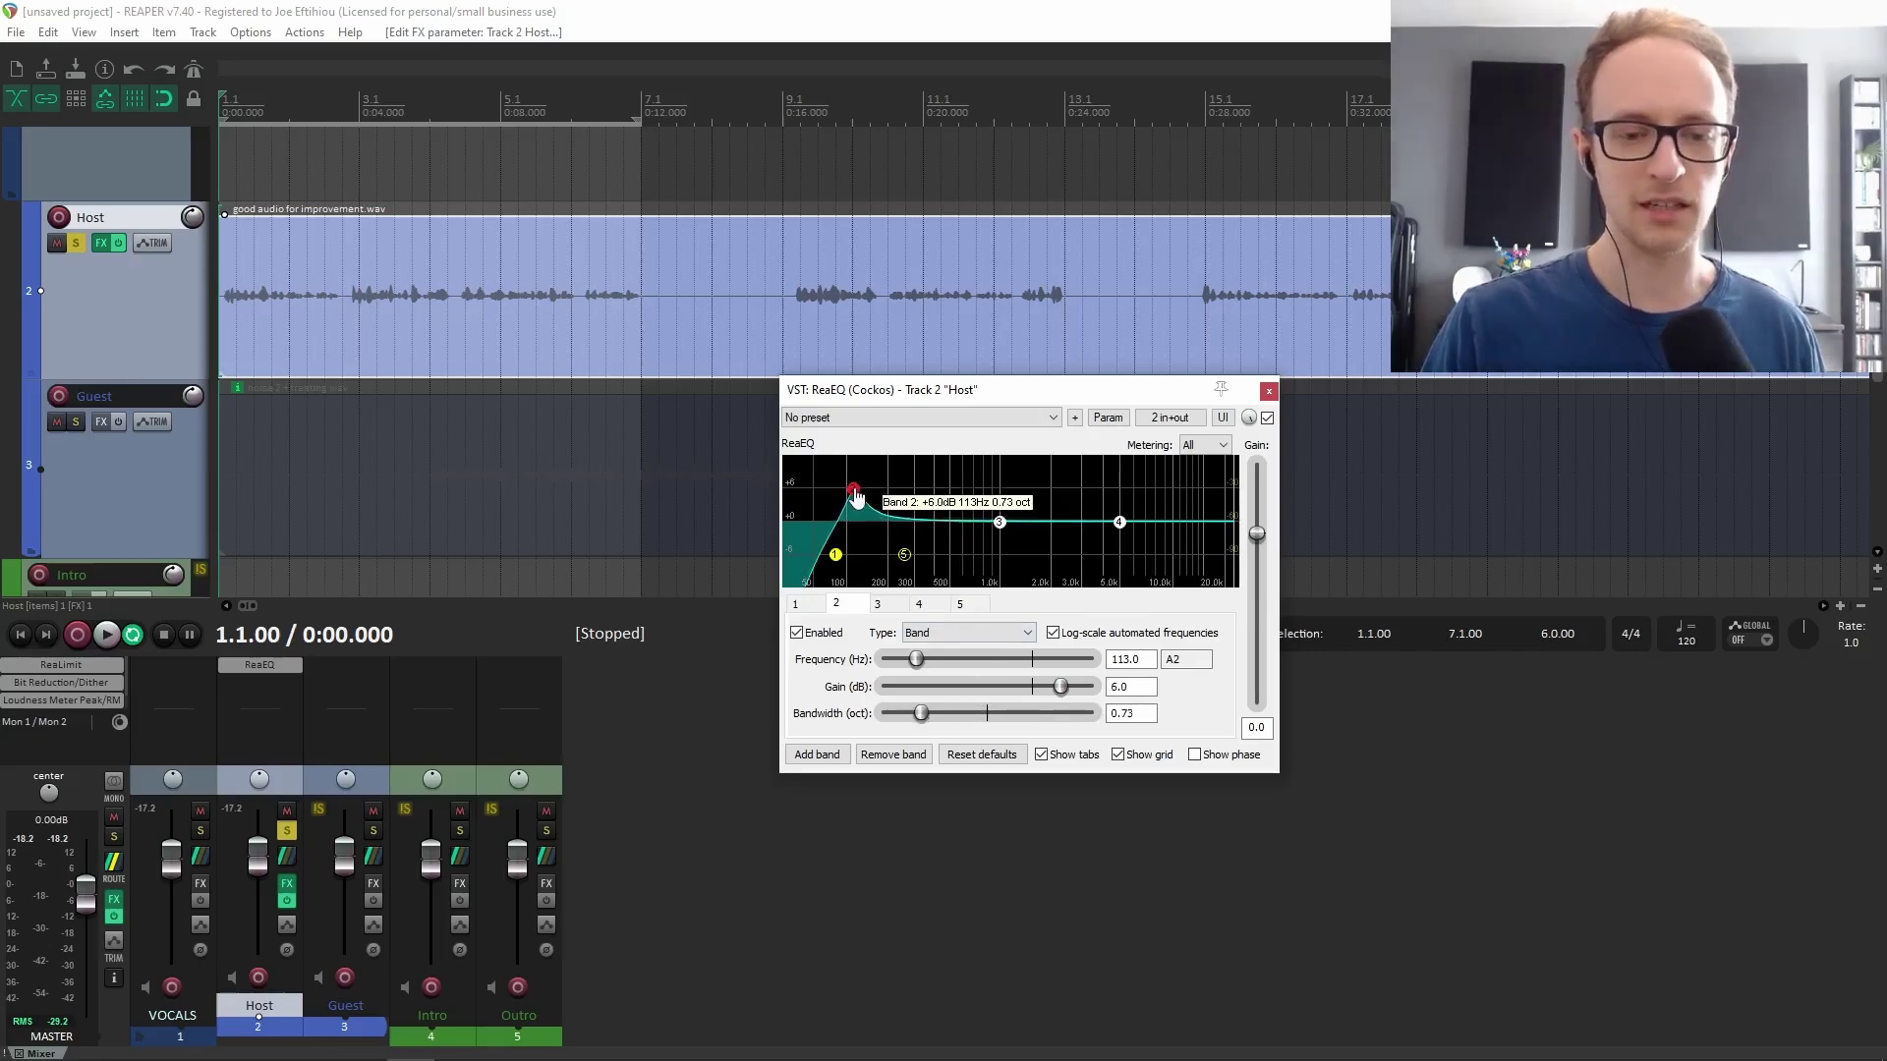
left_click_drag(855, 497, 853, 493)
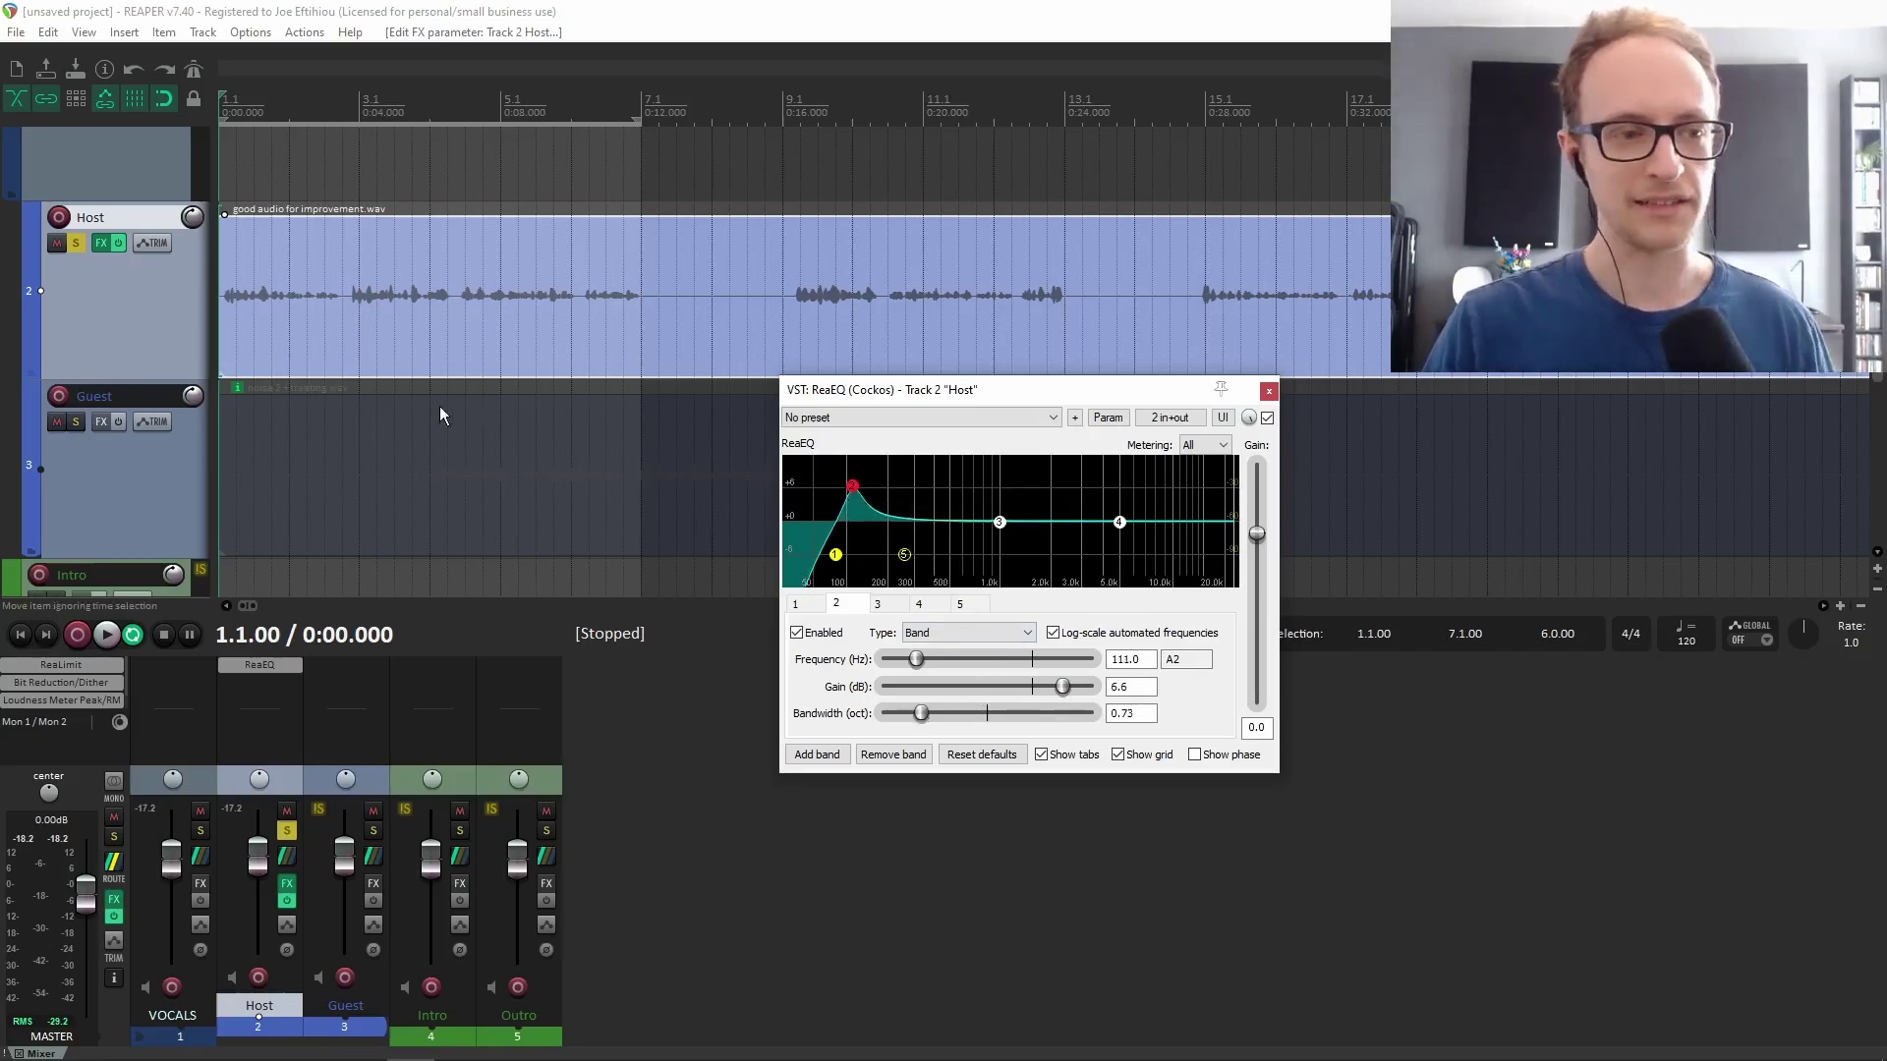
Play the Host track and compare its sound with the low-frequency boost of band 2 disabled and enabled.
key("space")
left_click(797, 633)
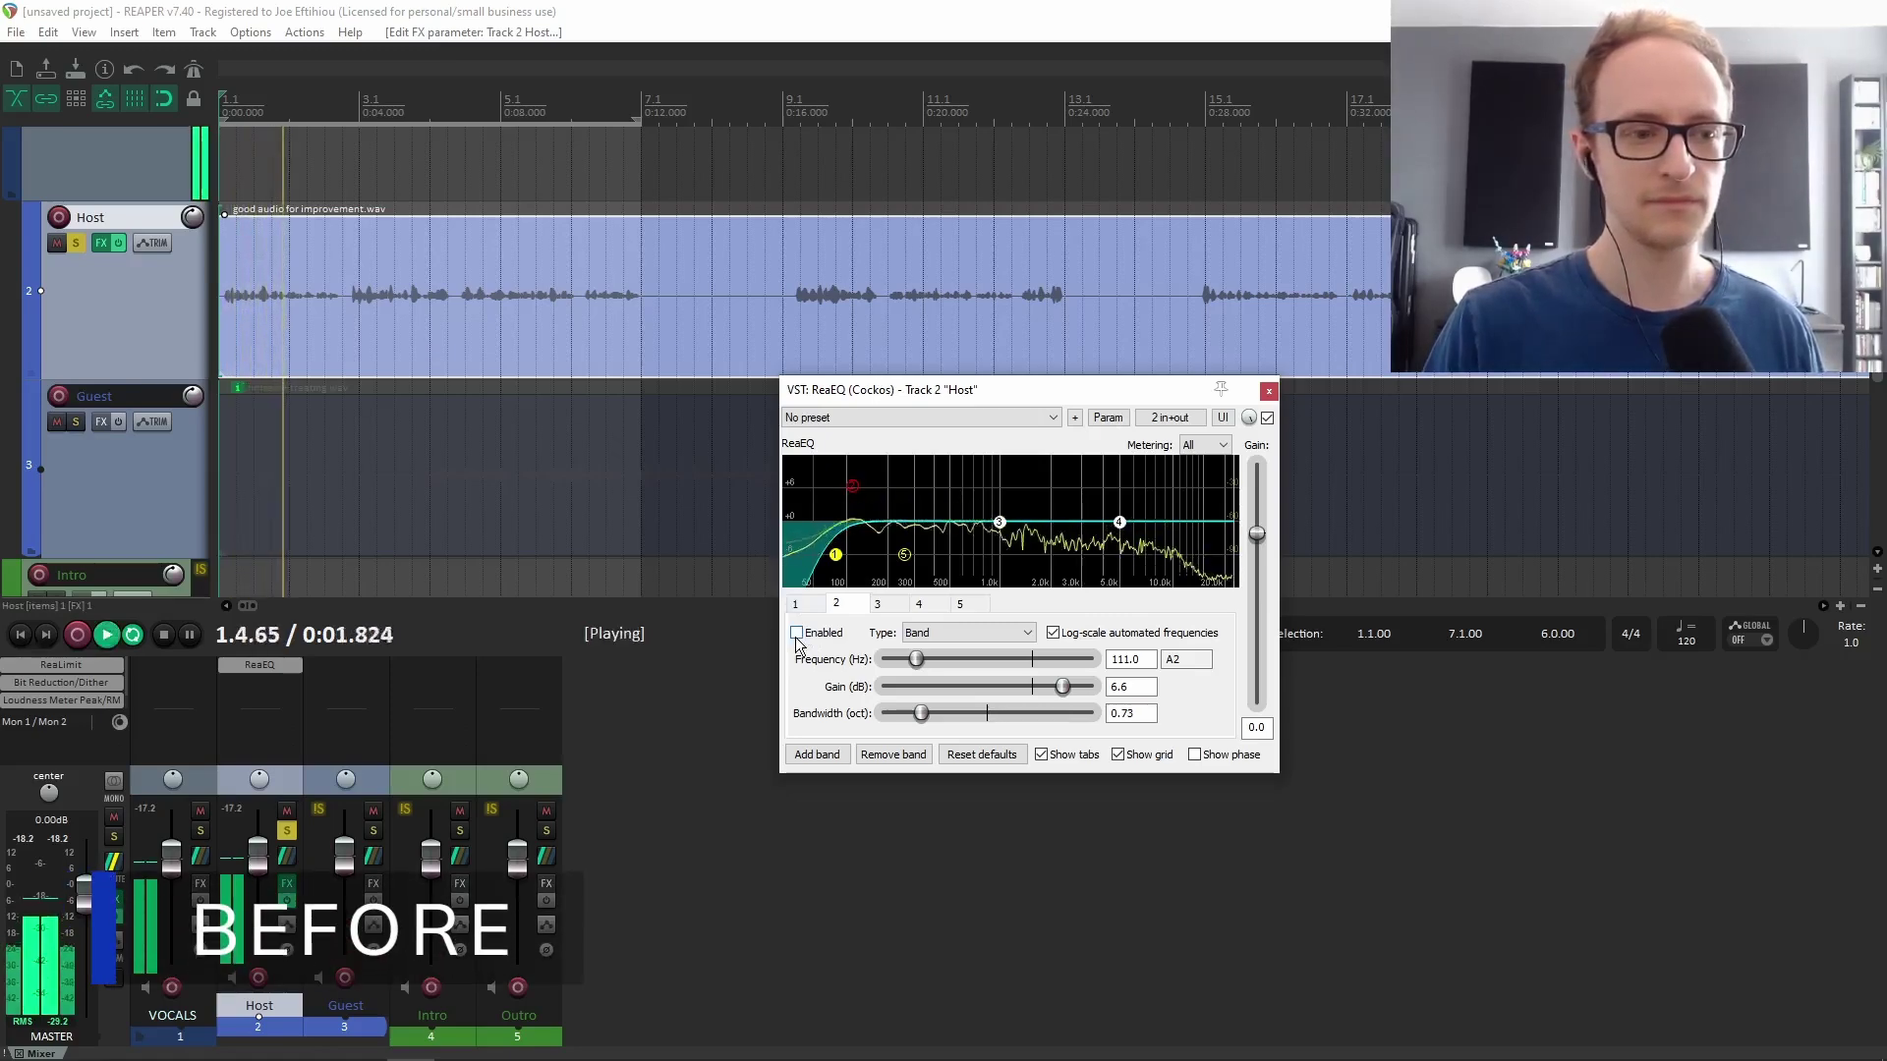
left_click(796, 633)
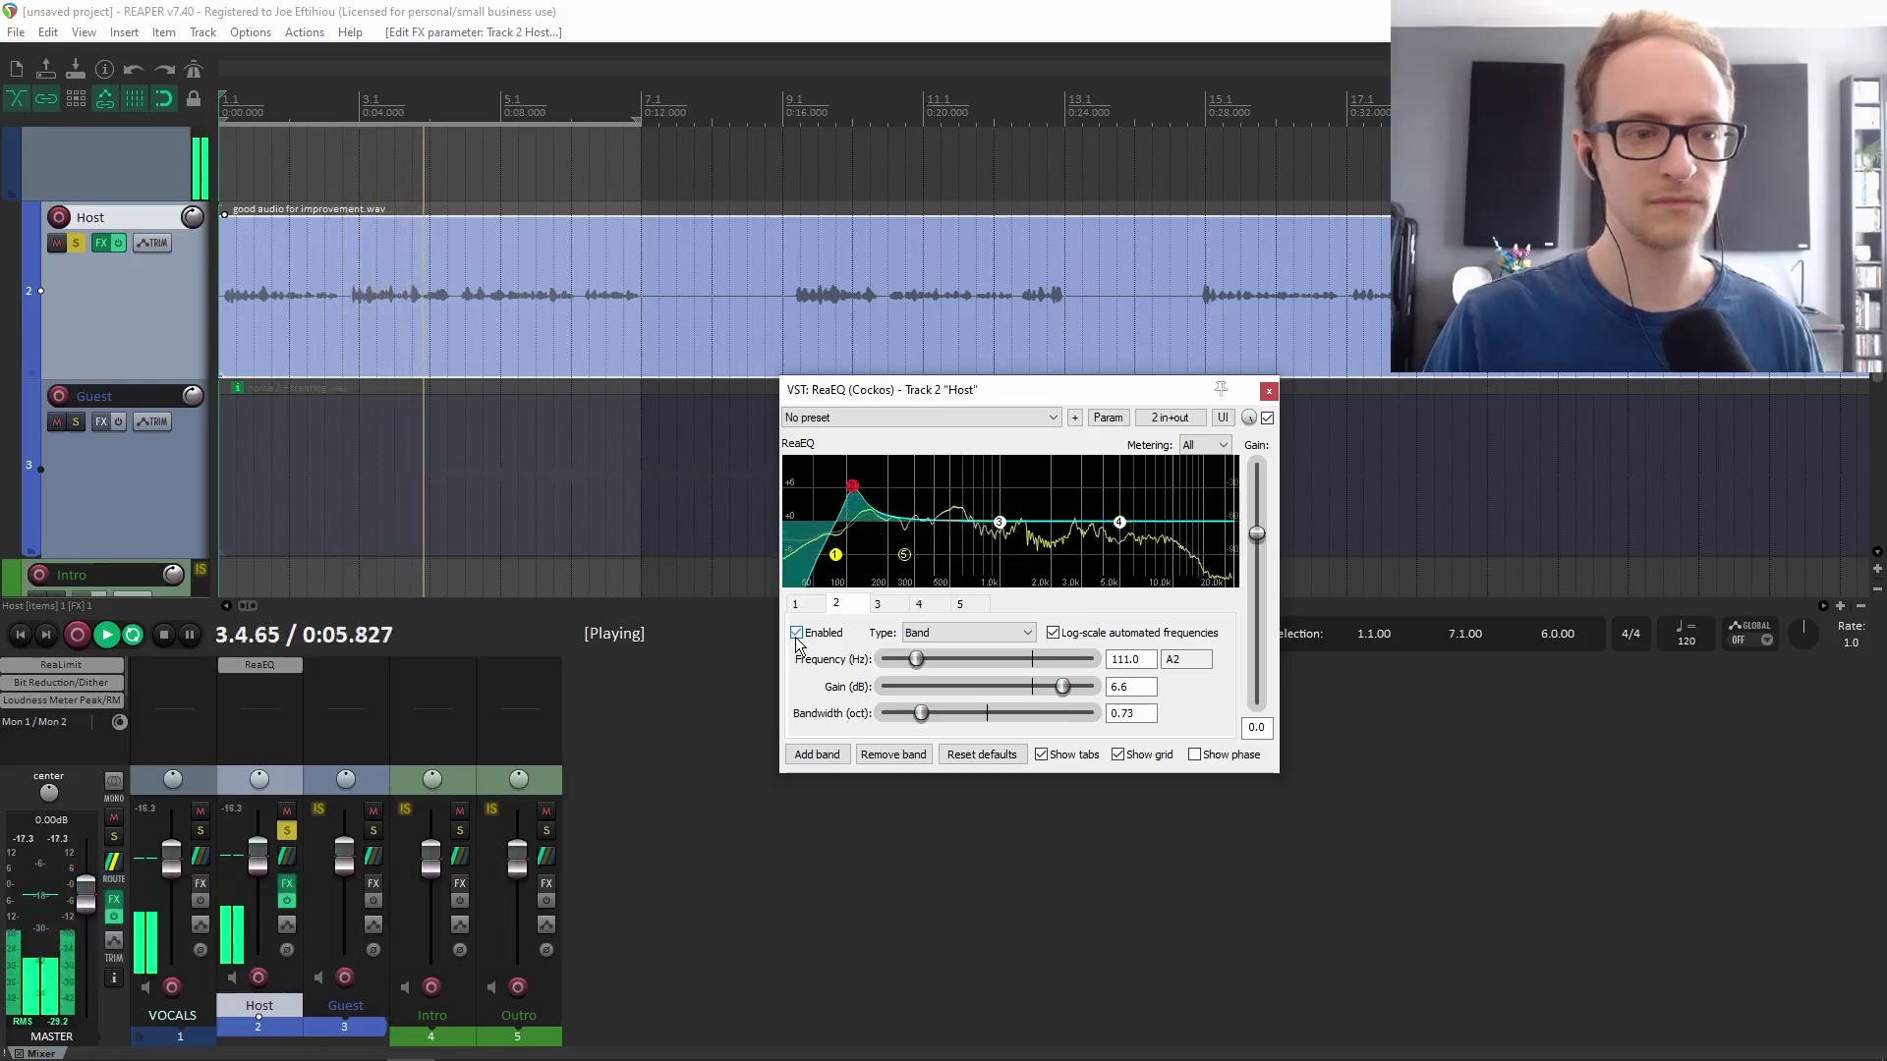
Toggle band 2 off and on once more during playback to compare, leave it enabled and stop playback.
left_click(797, 635)
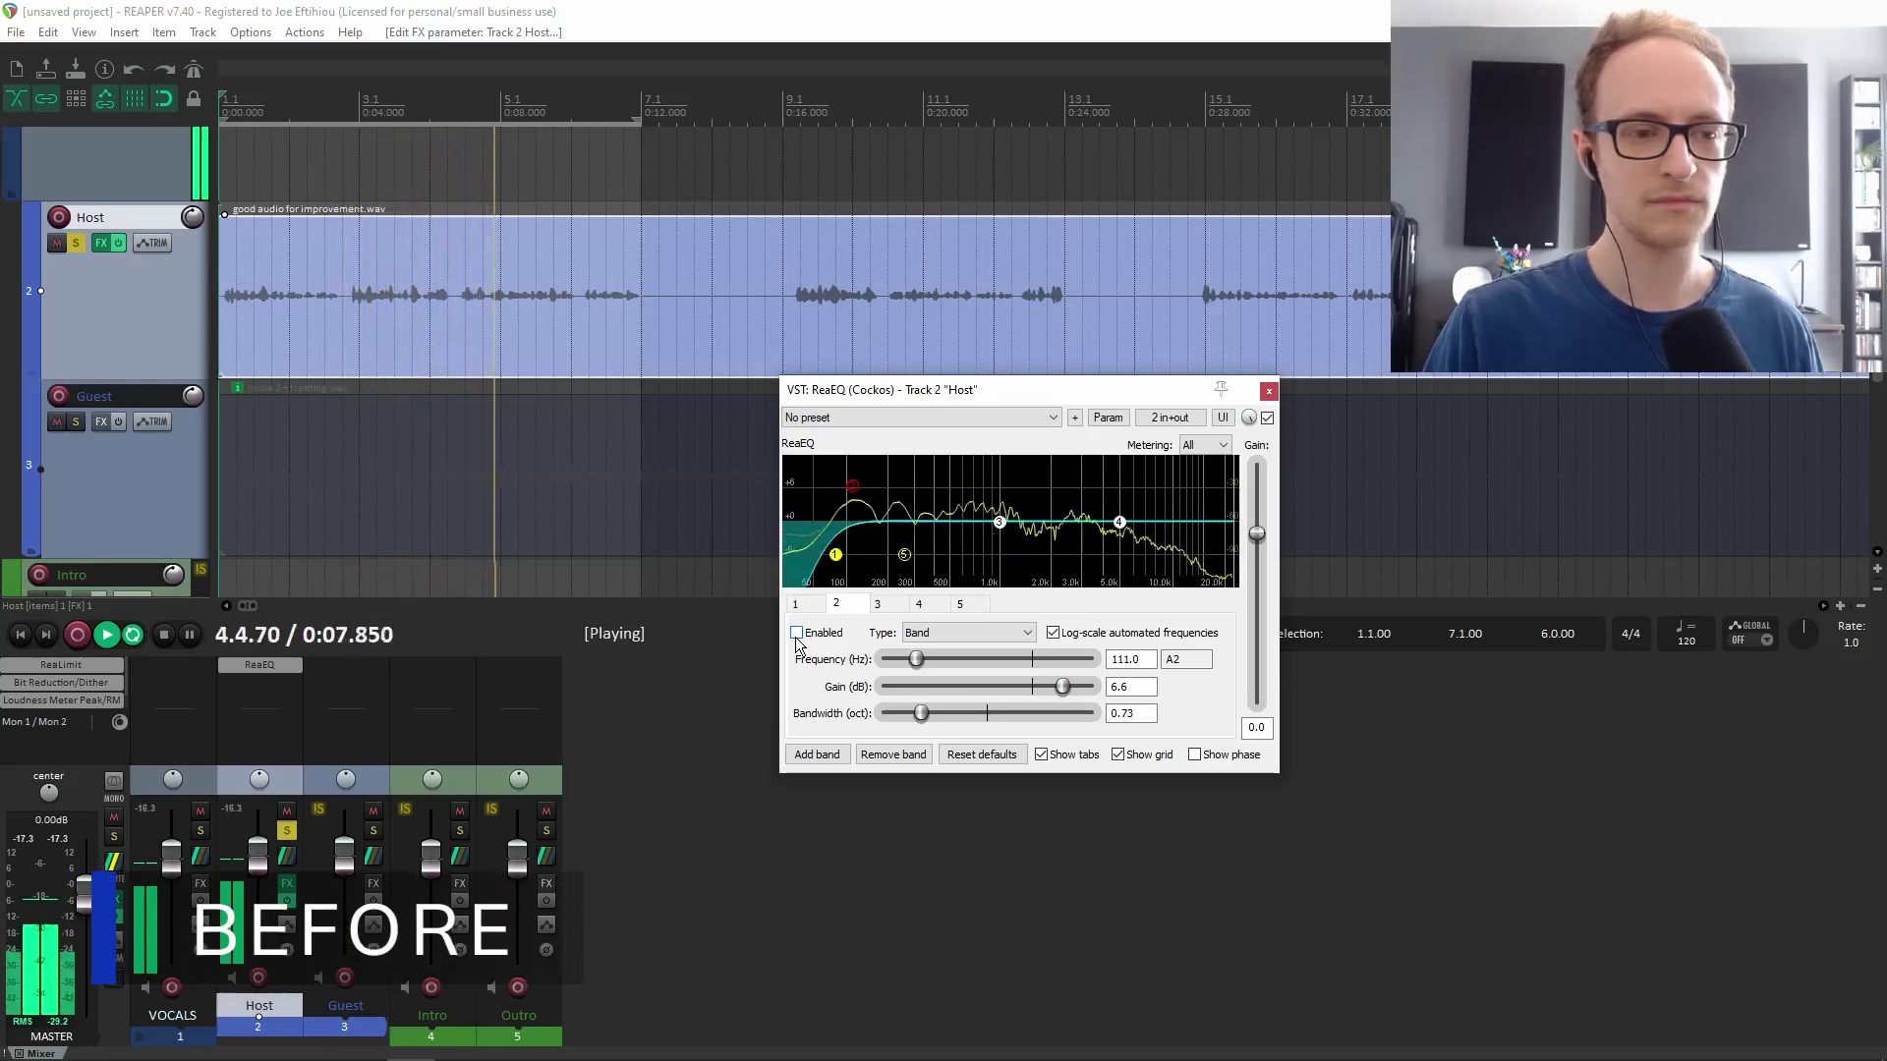
left_click(797, 634)
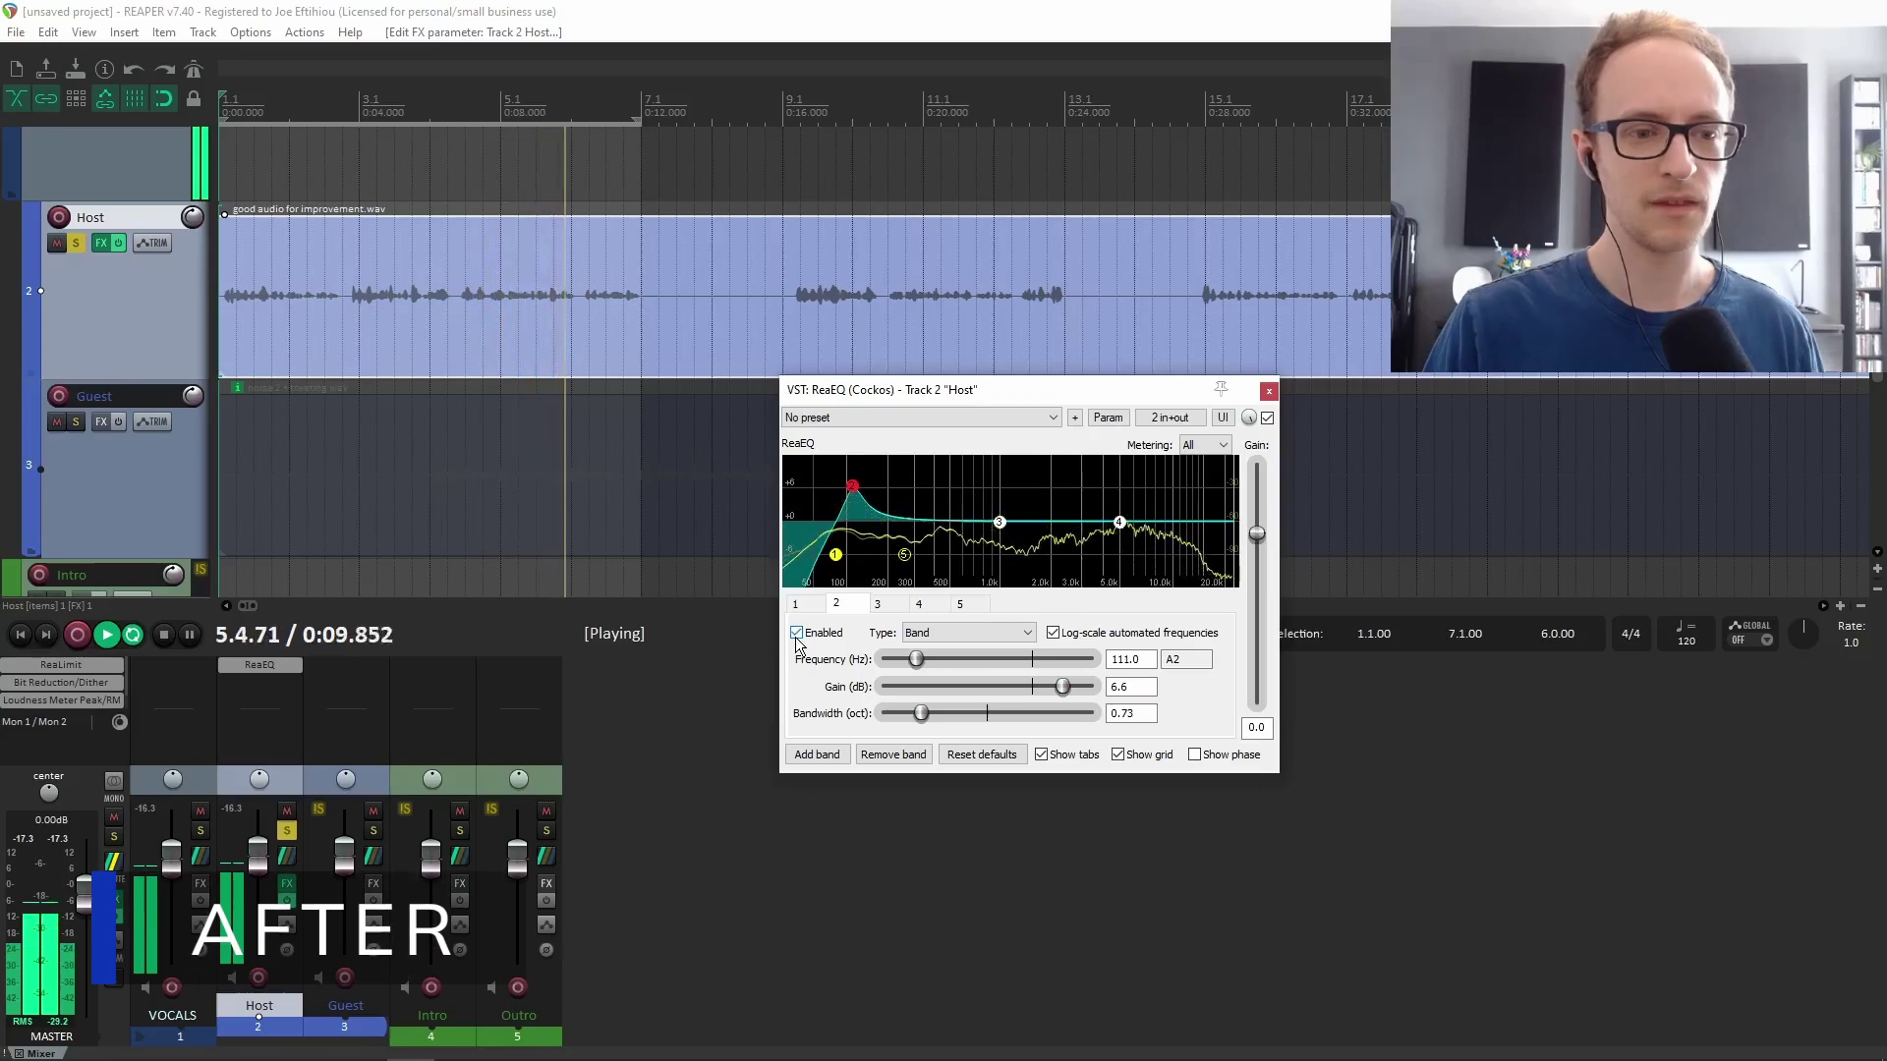
key("space")
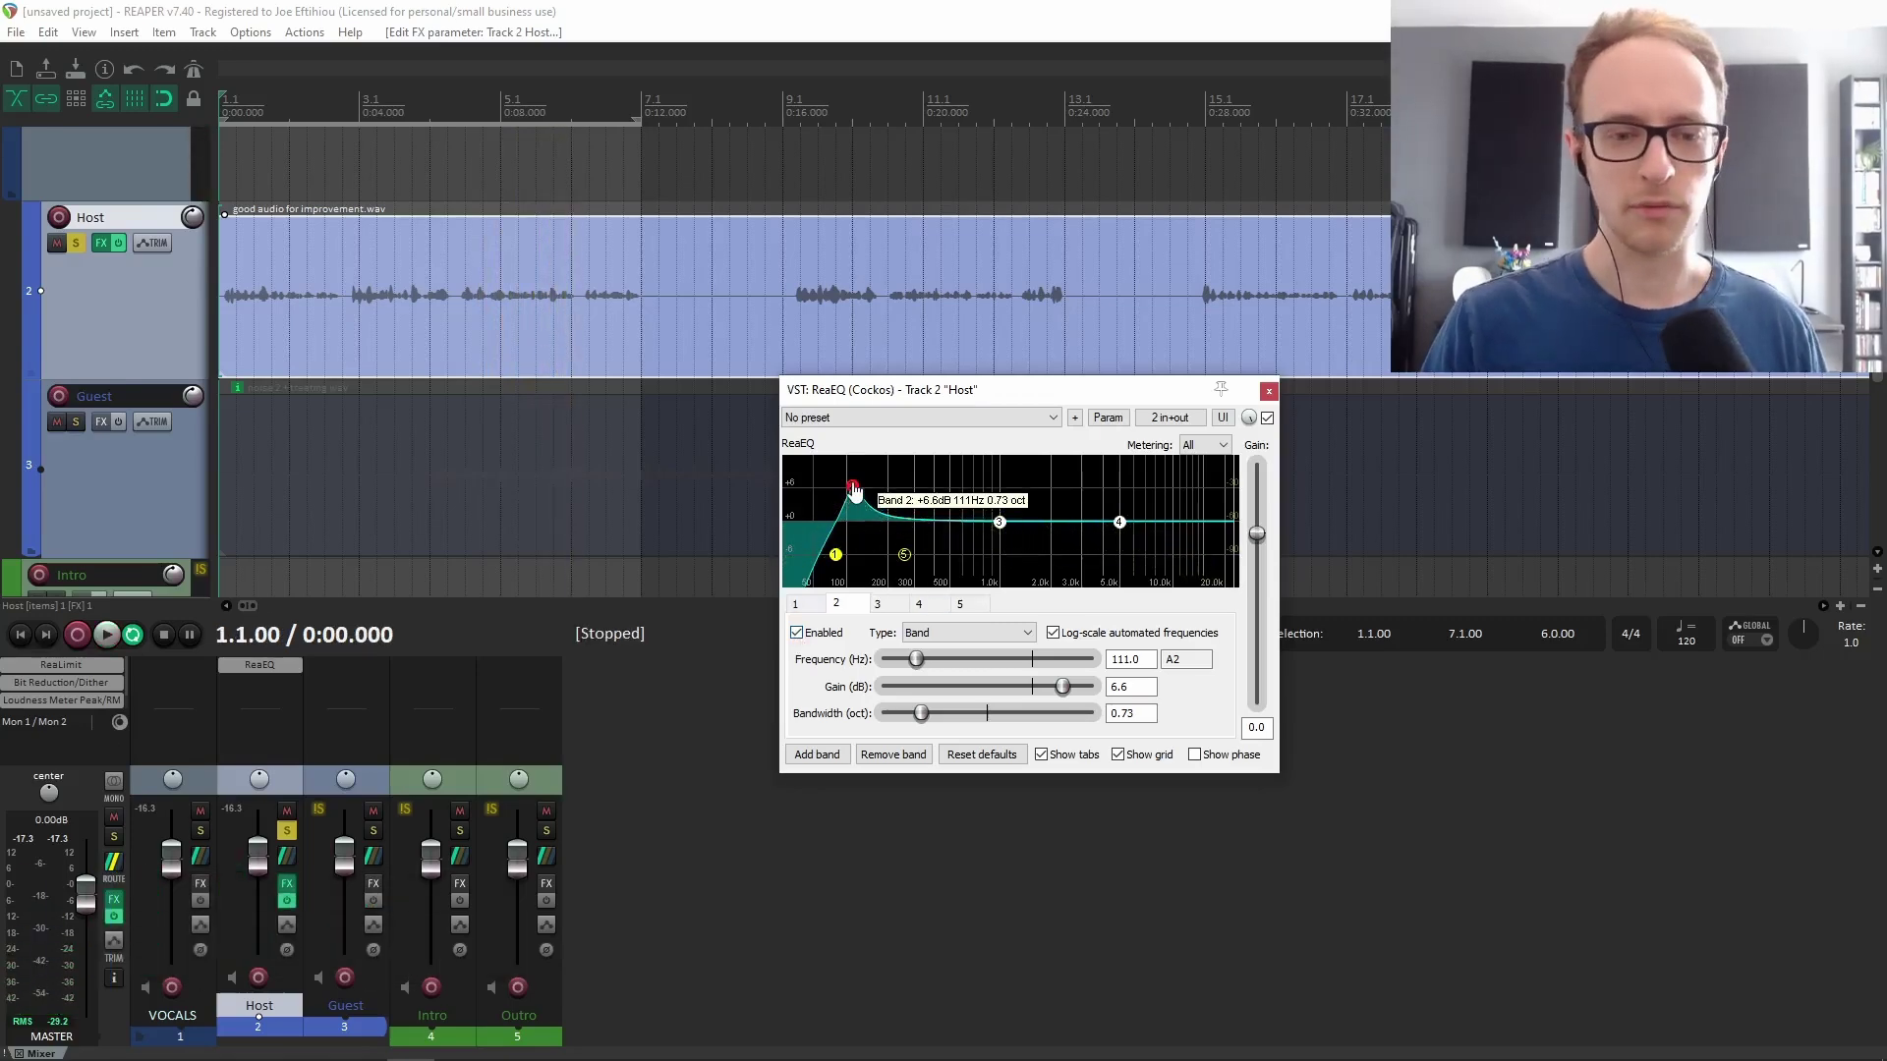
Raise band 2's boost to about 9.6 dB at about 109 Hz and compare it disabled and enabled from the start of the Host track.
left_click_drag(853, 490, 853, 474)
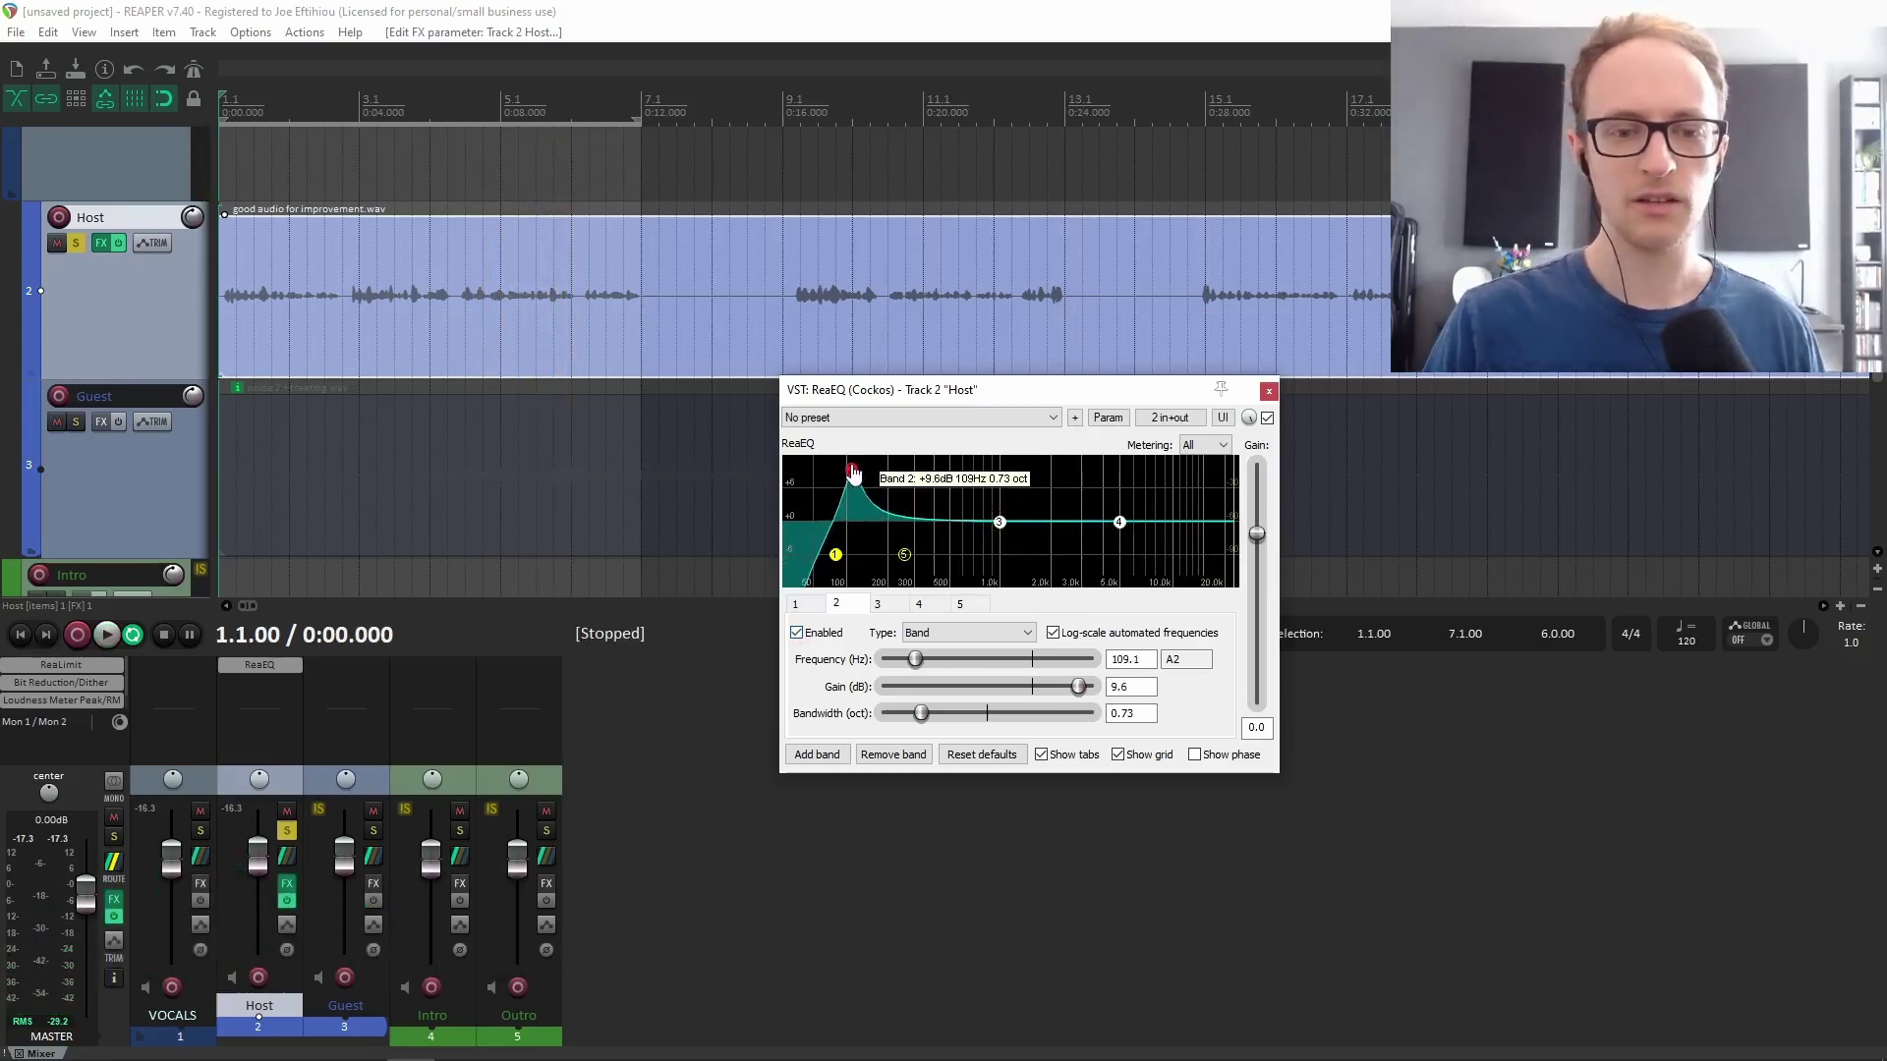
left_click(232, 265)
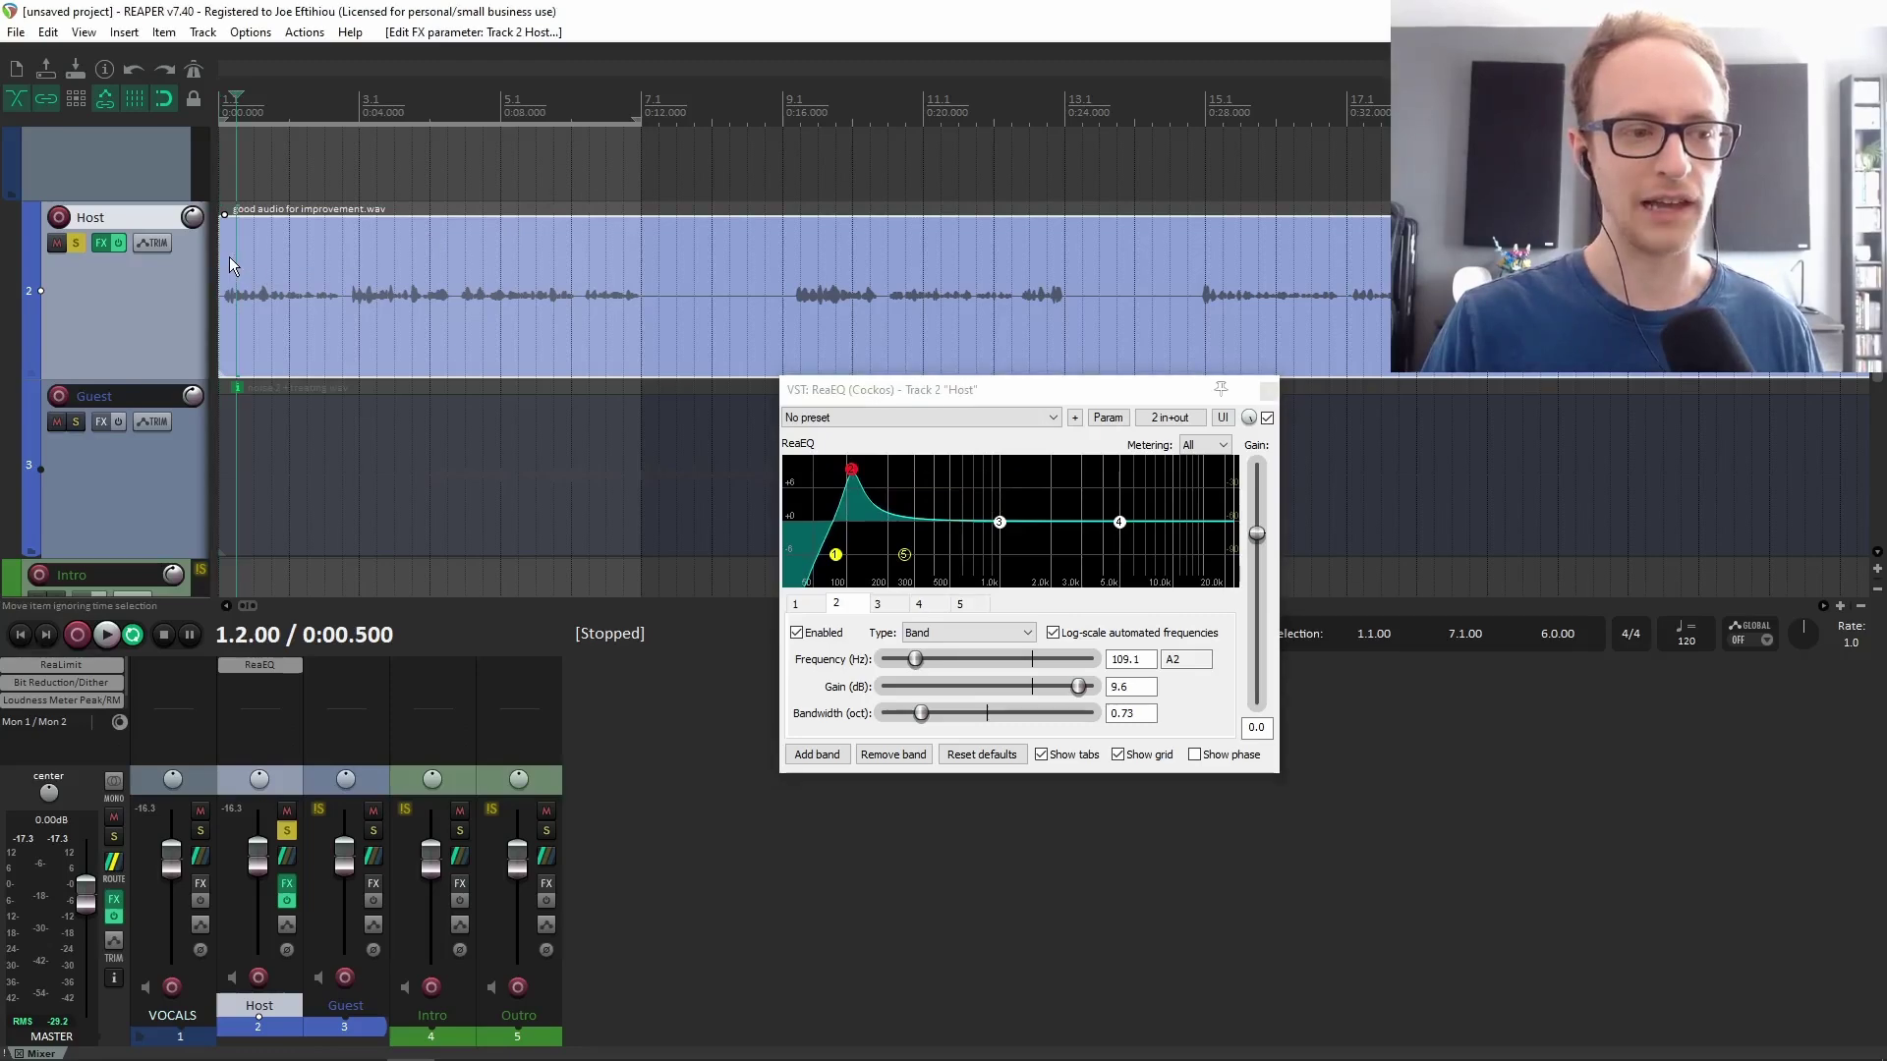
left_click(224, 254)
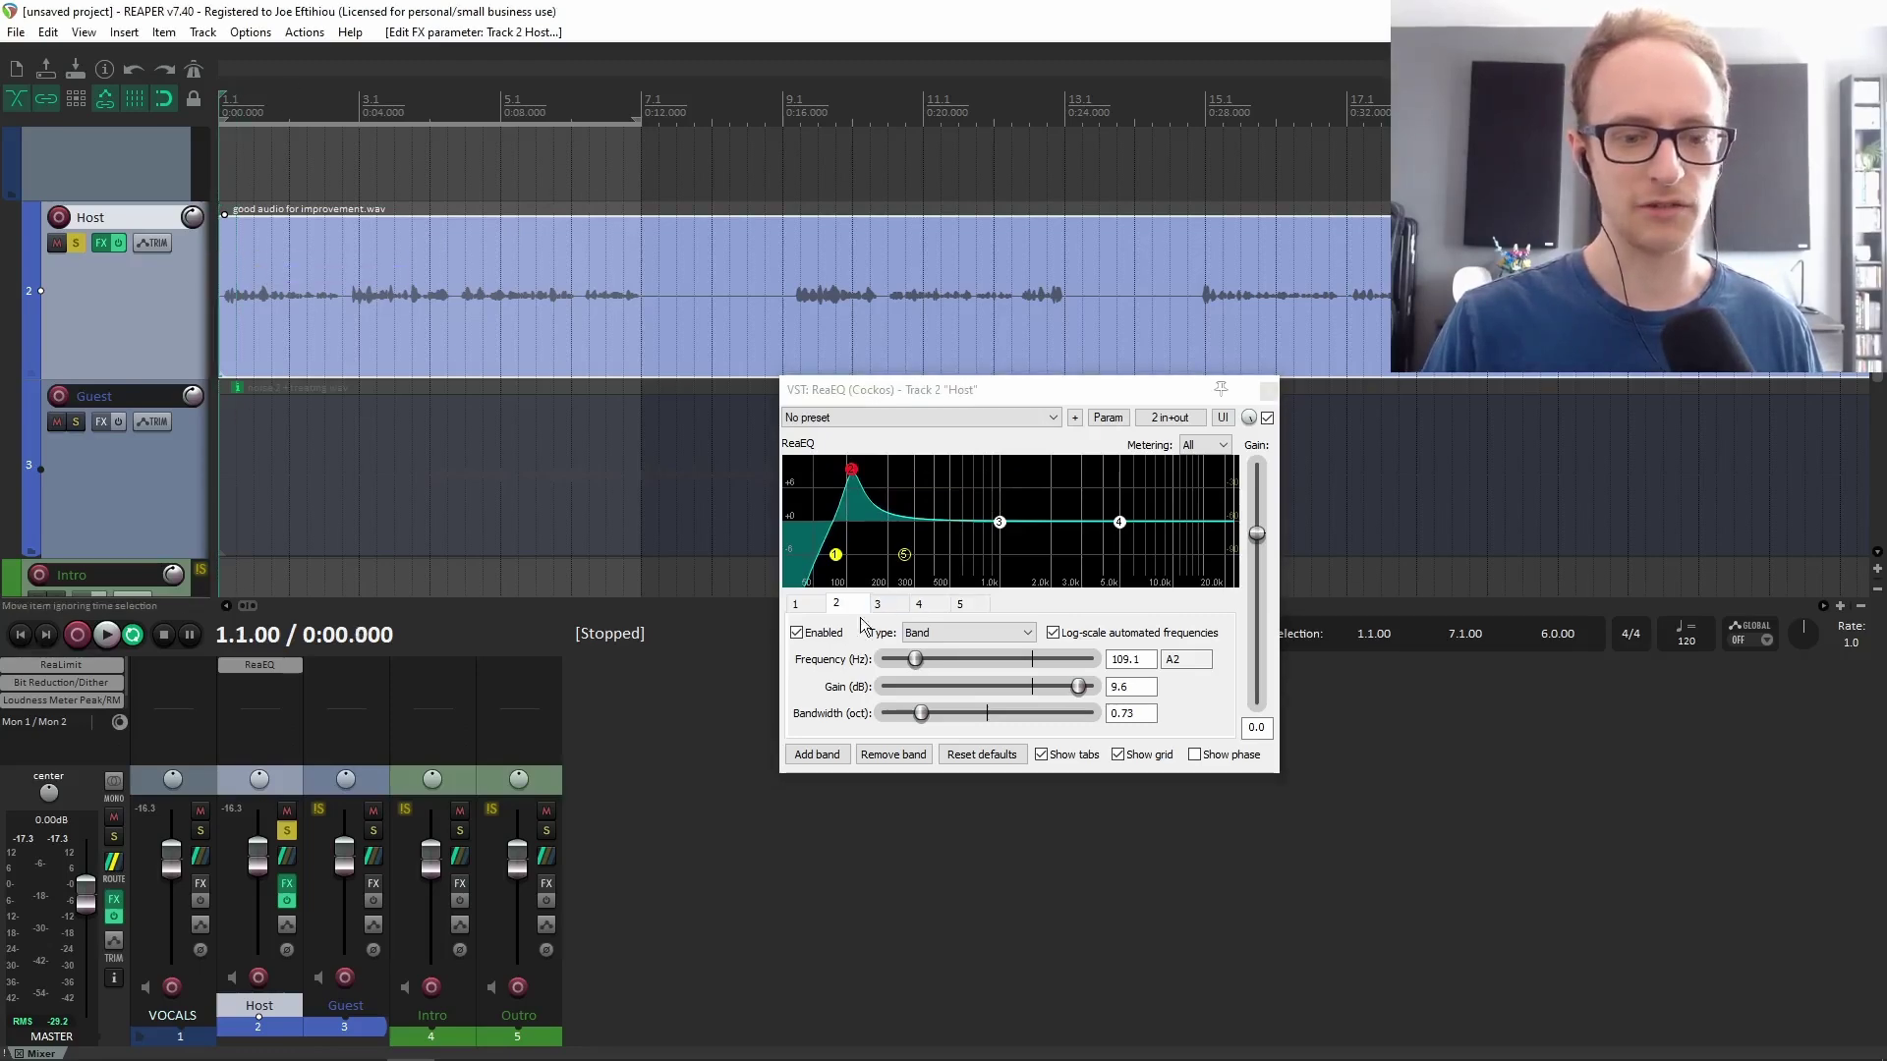
key("space")
left_click(797, 633)
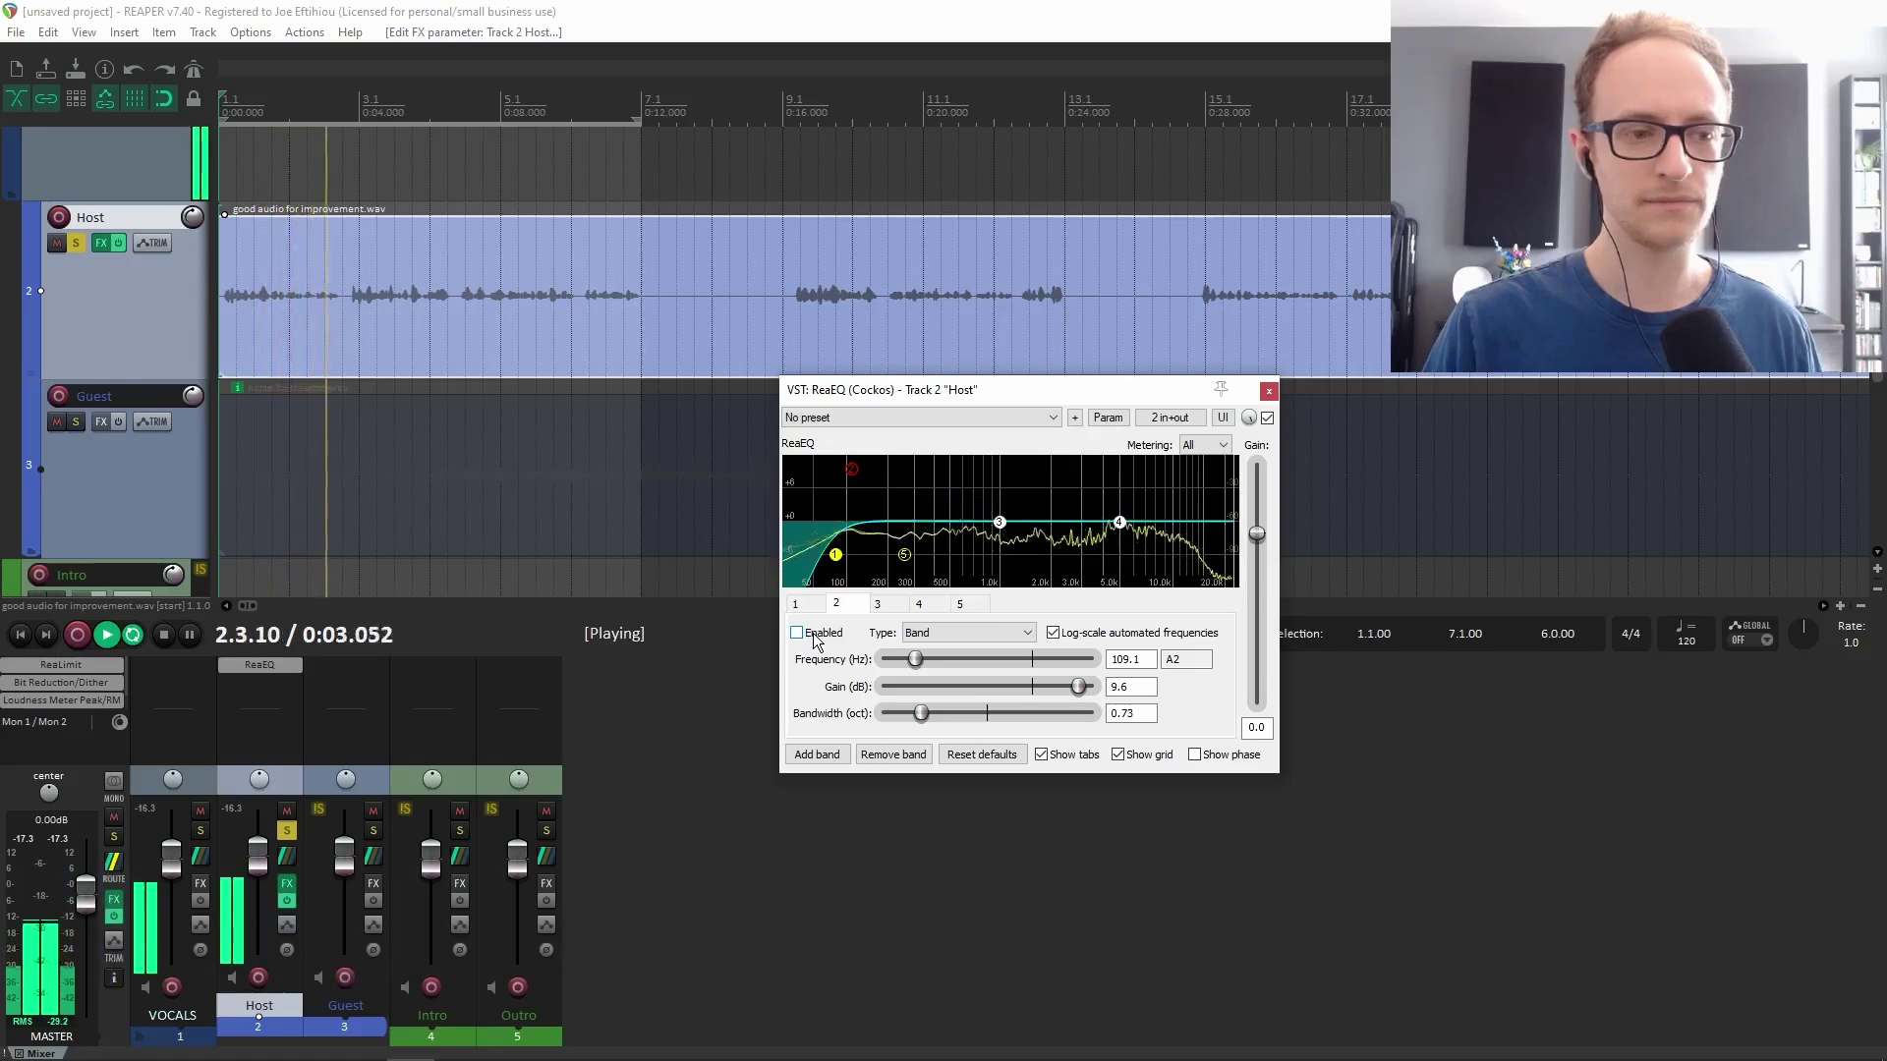
left_click(814, 640)
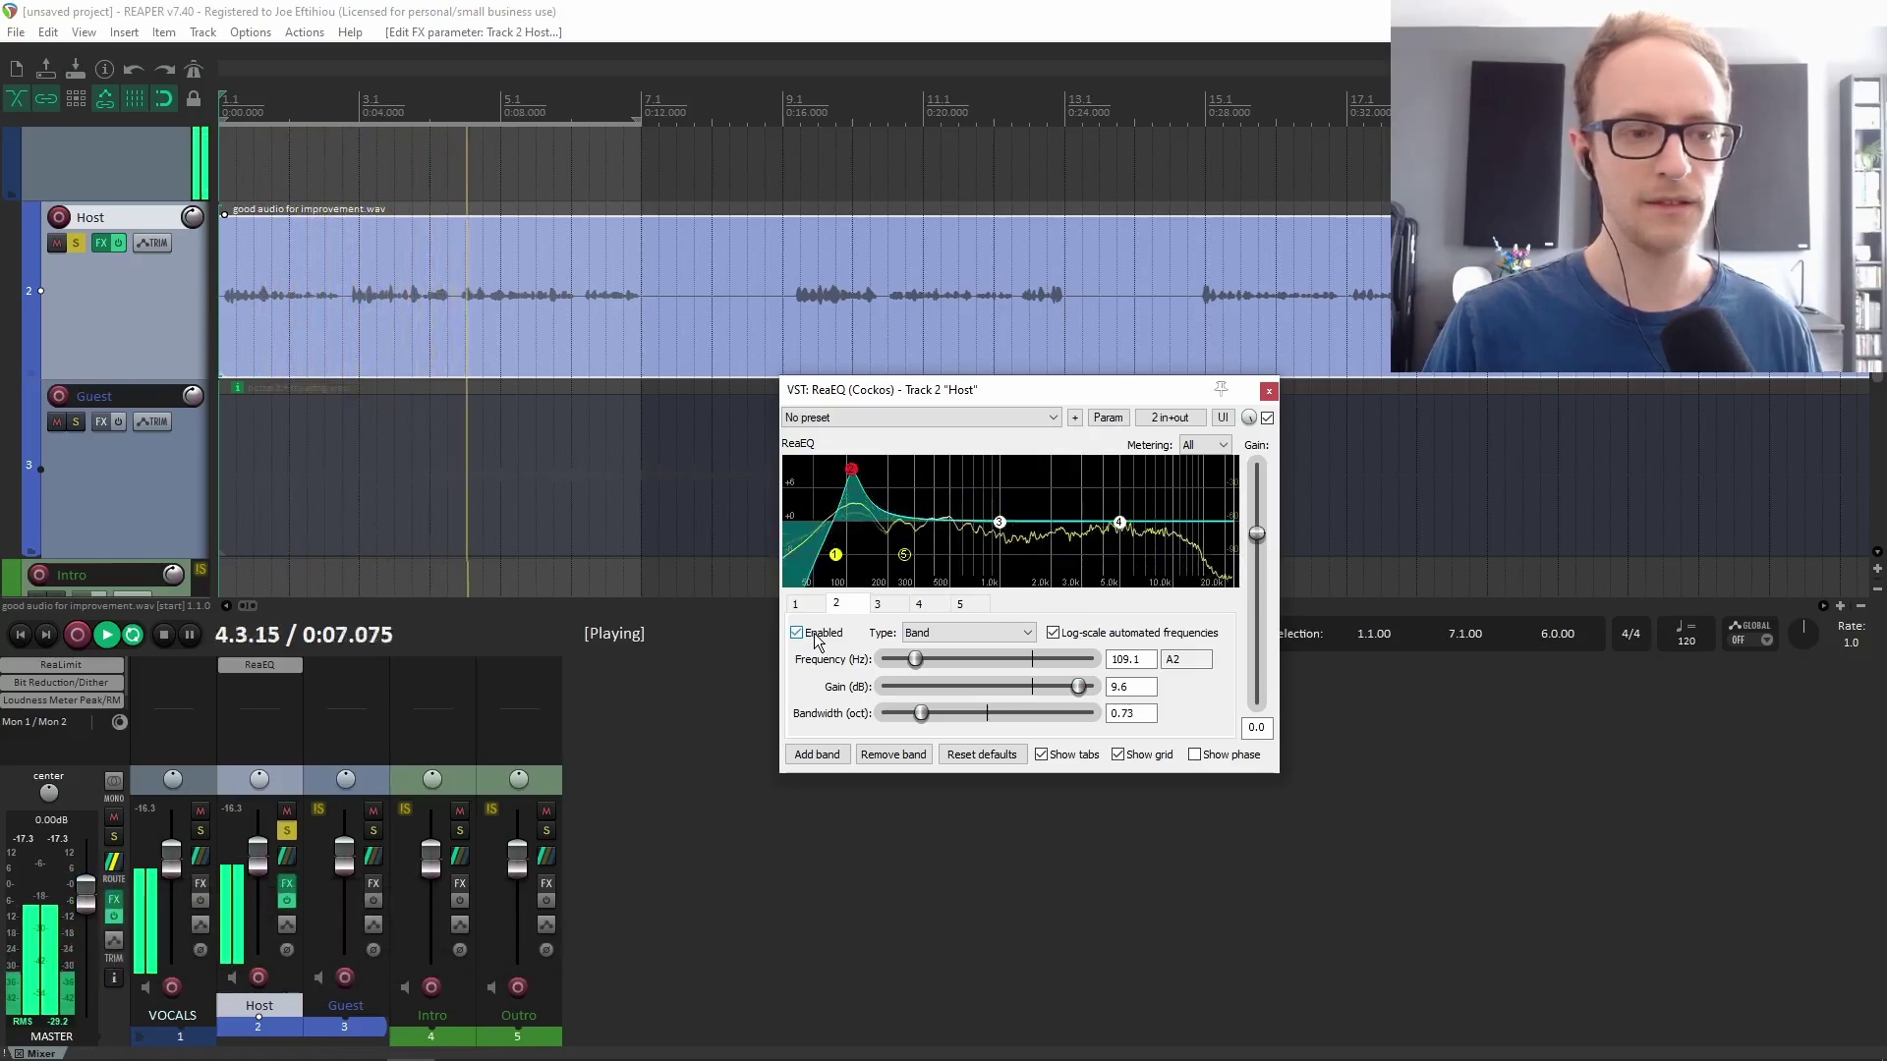
key("space")
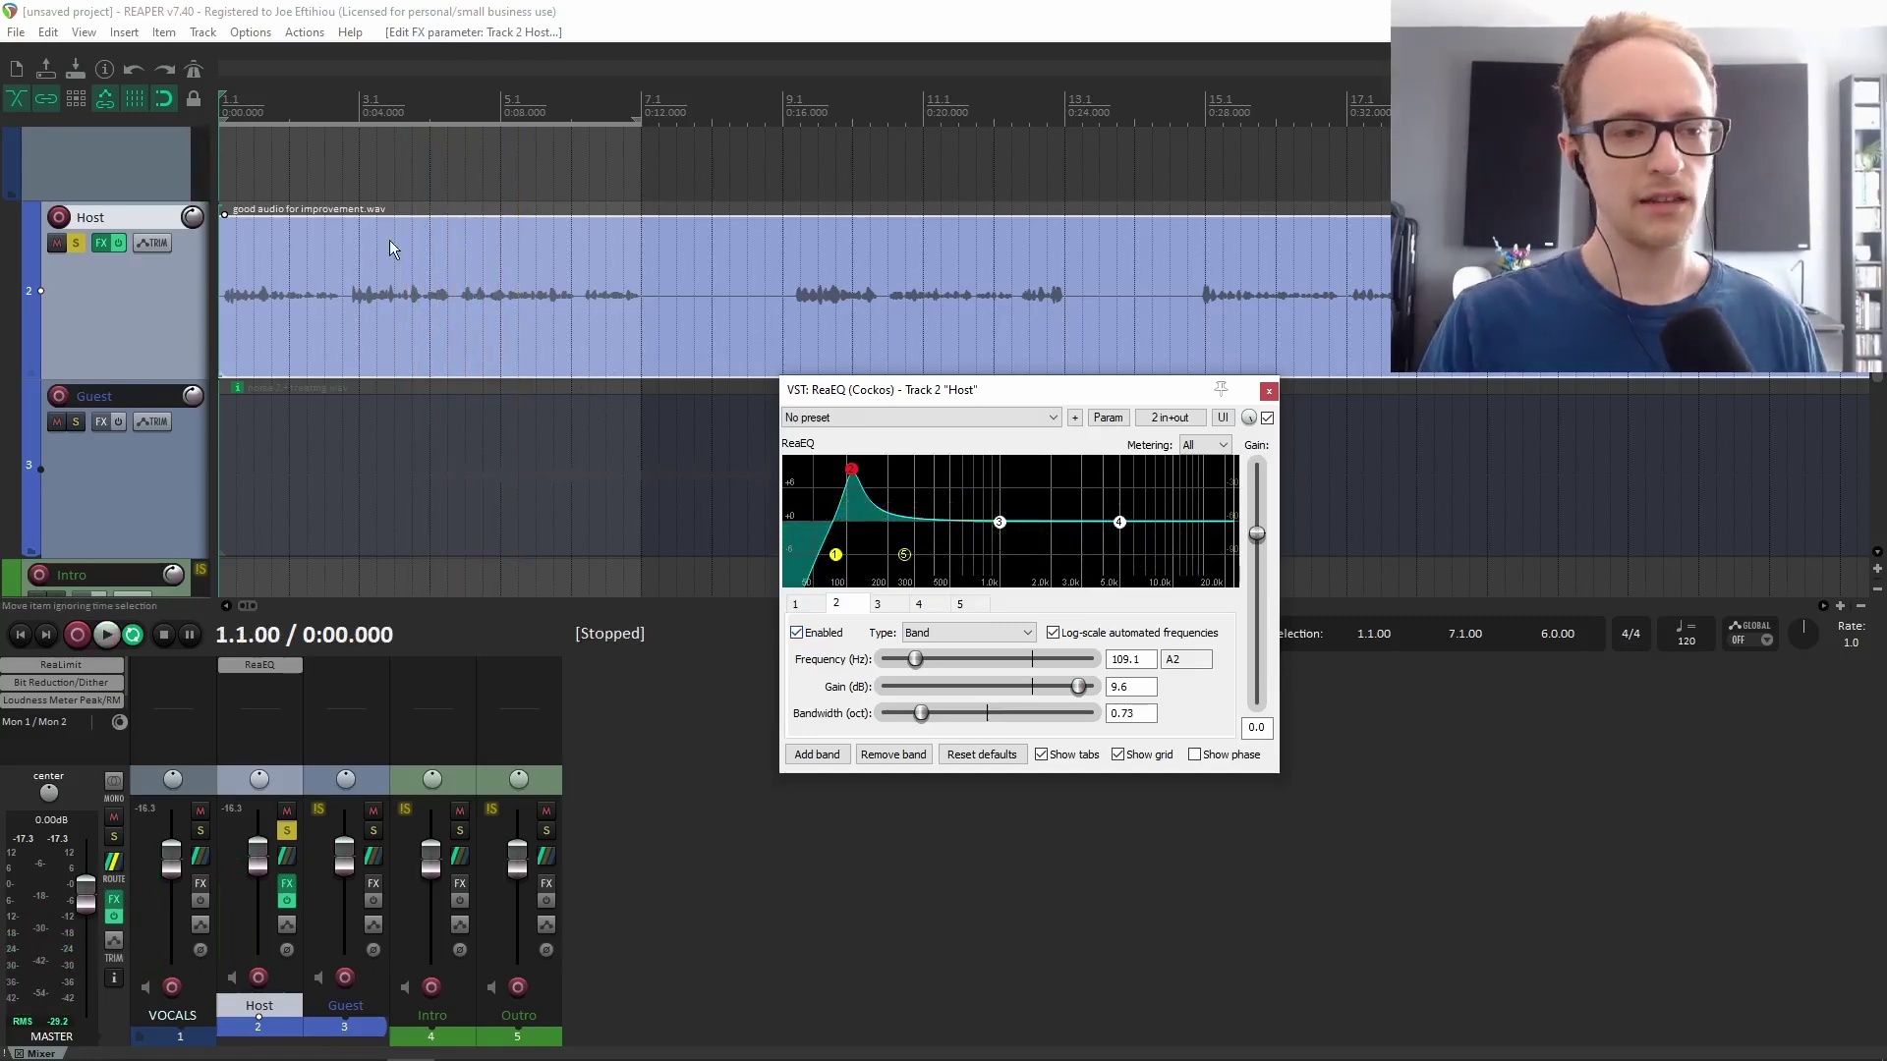
Set ReaEQ band 3 to cut about 5.5 dB at about 355 Hz with a bandwidth of about 0.50 octaves.
left_click(358, 261)
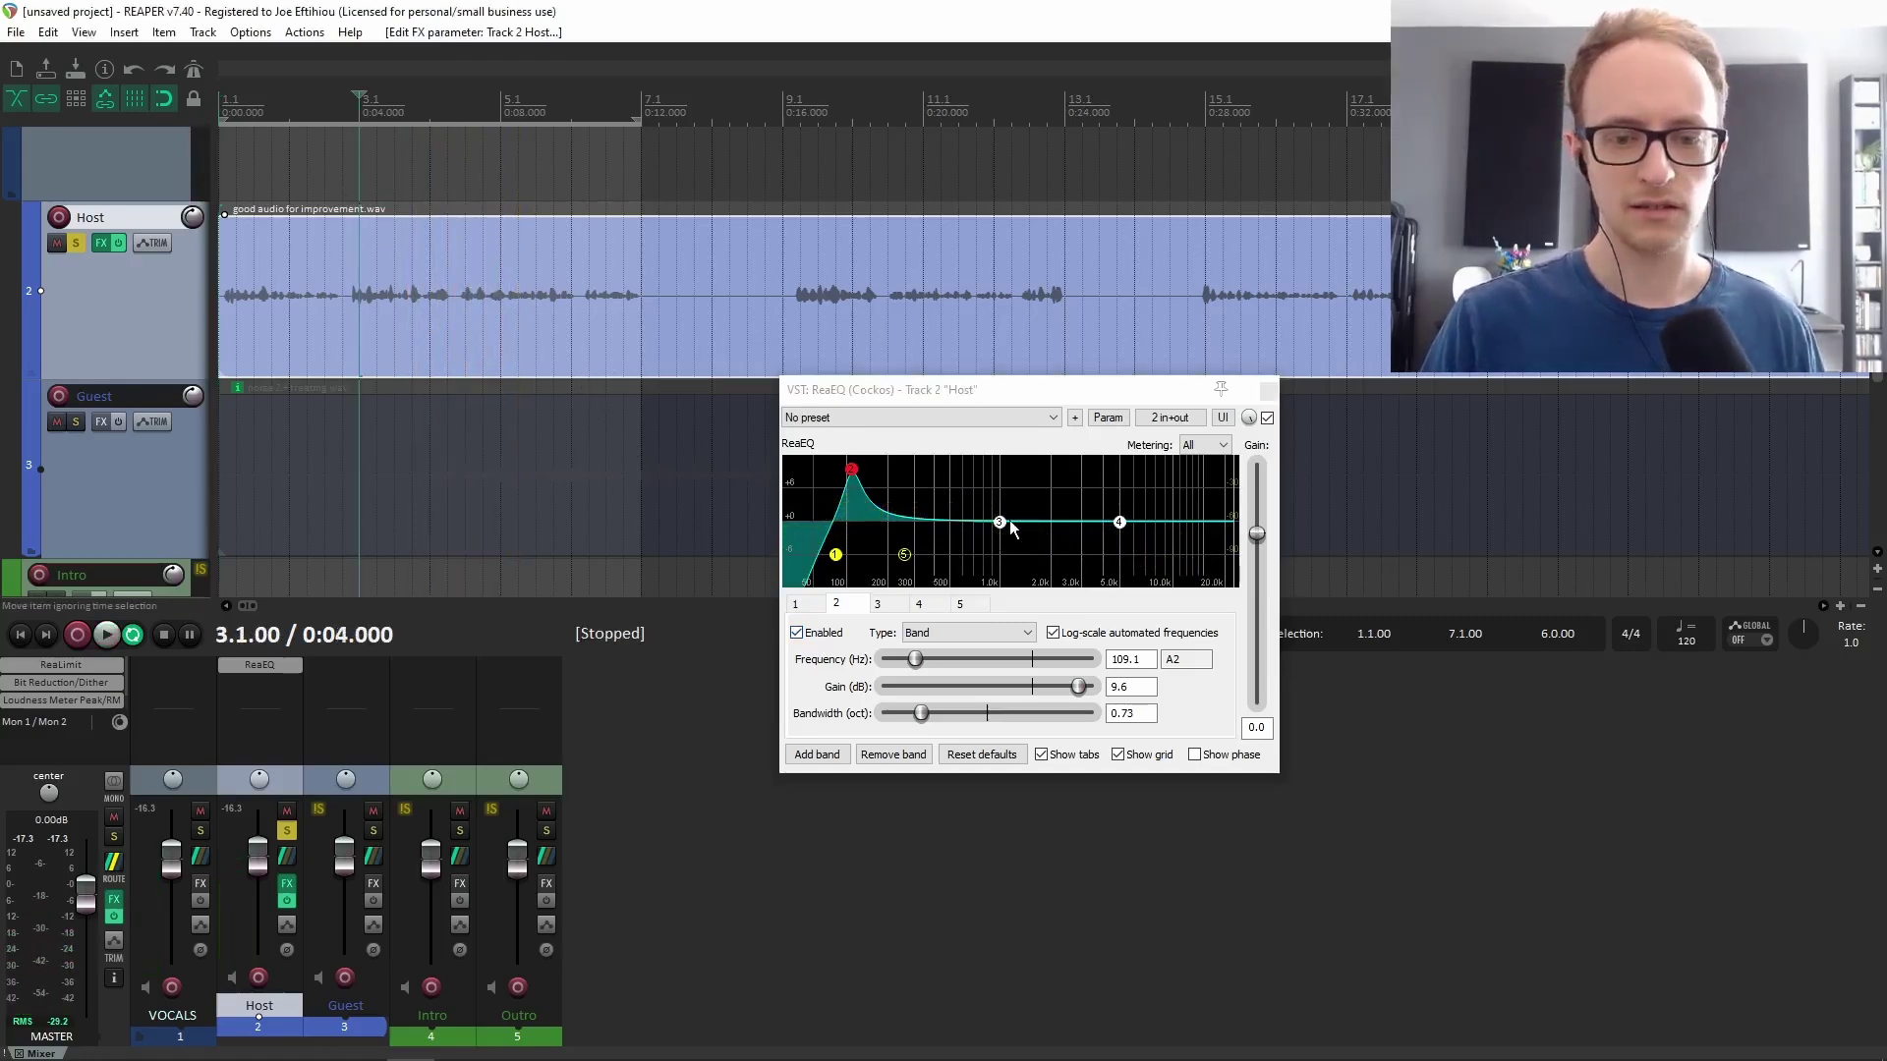
left_click_drag(1000, 523, 933, 493)
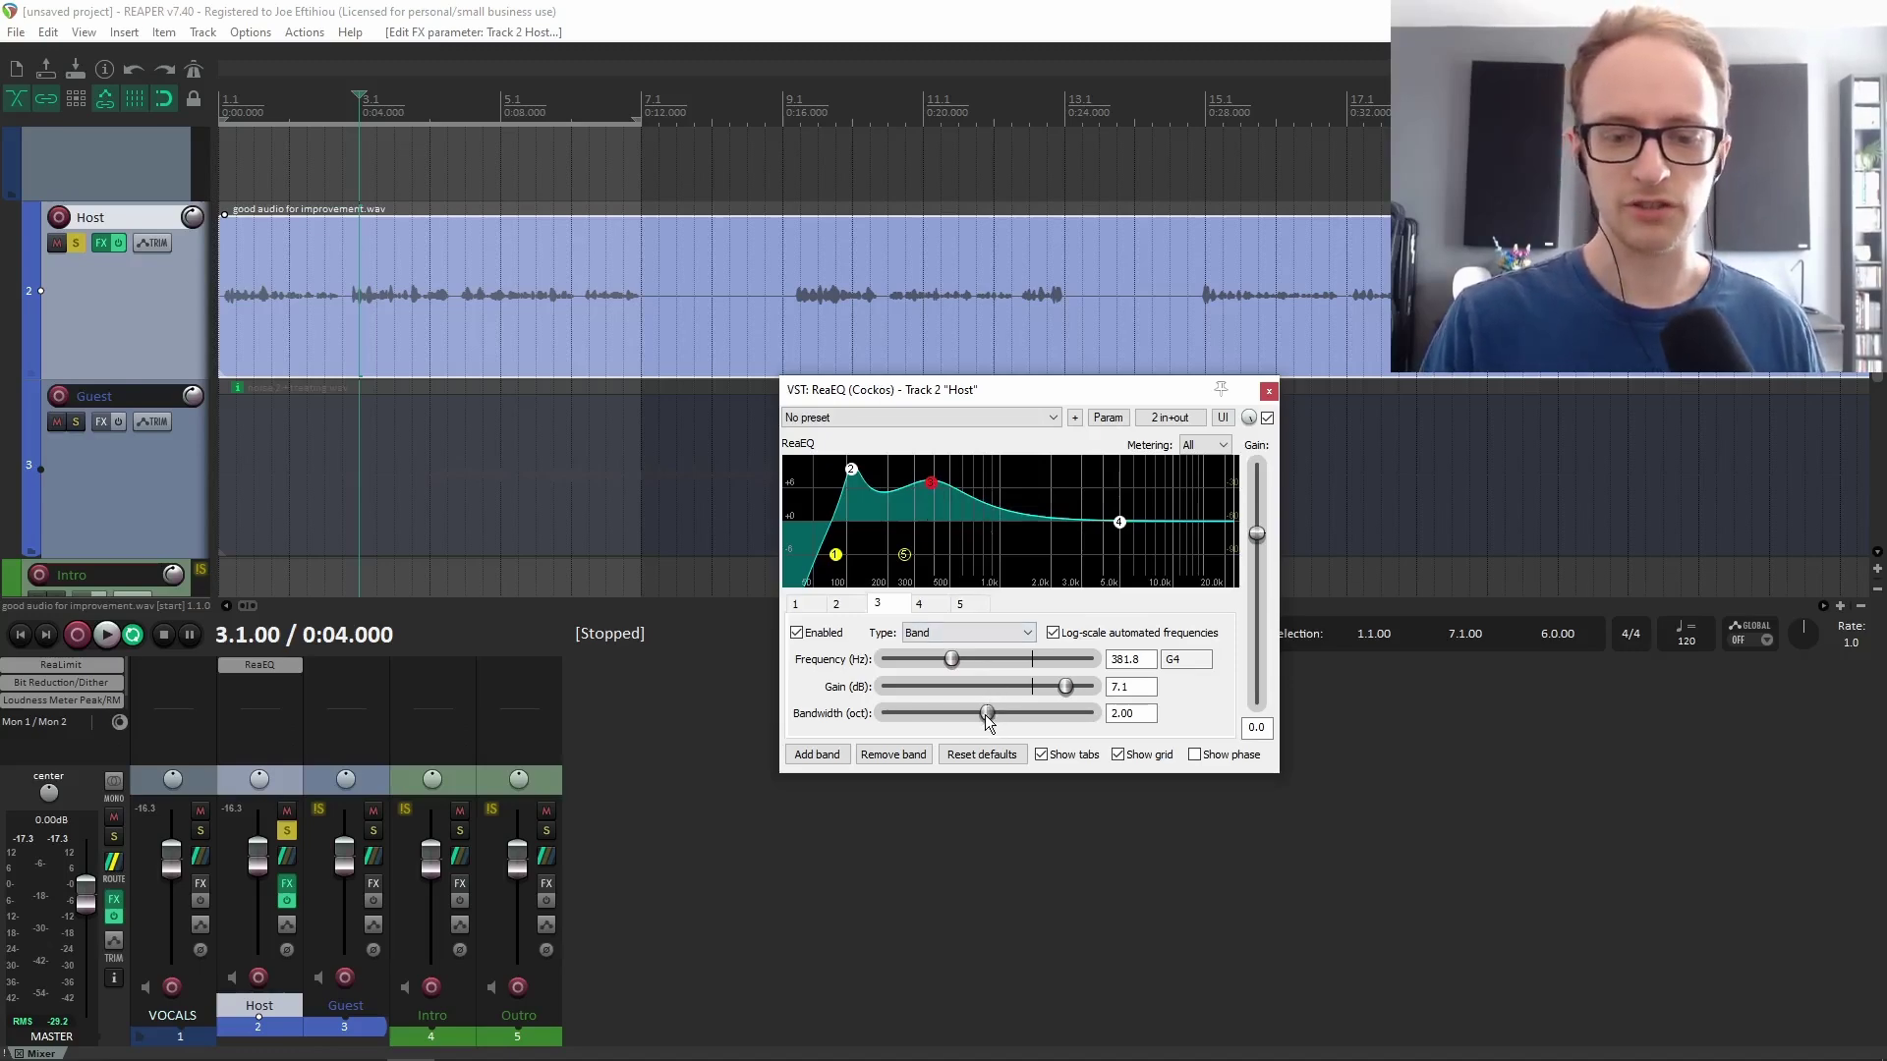
left_click_drag(979, 718, 912, 722)
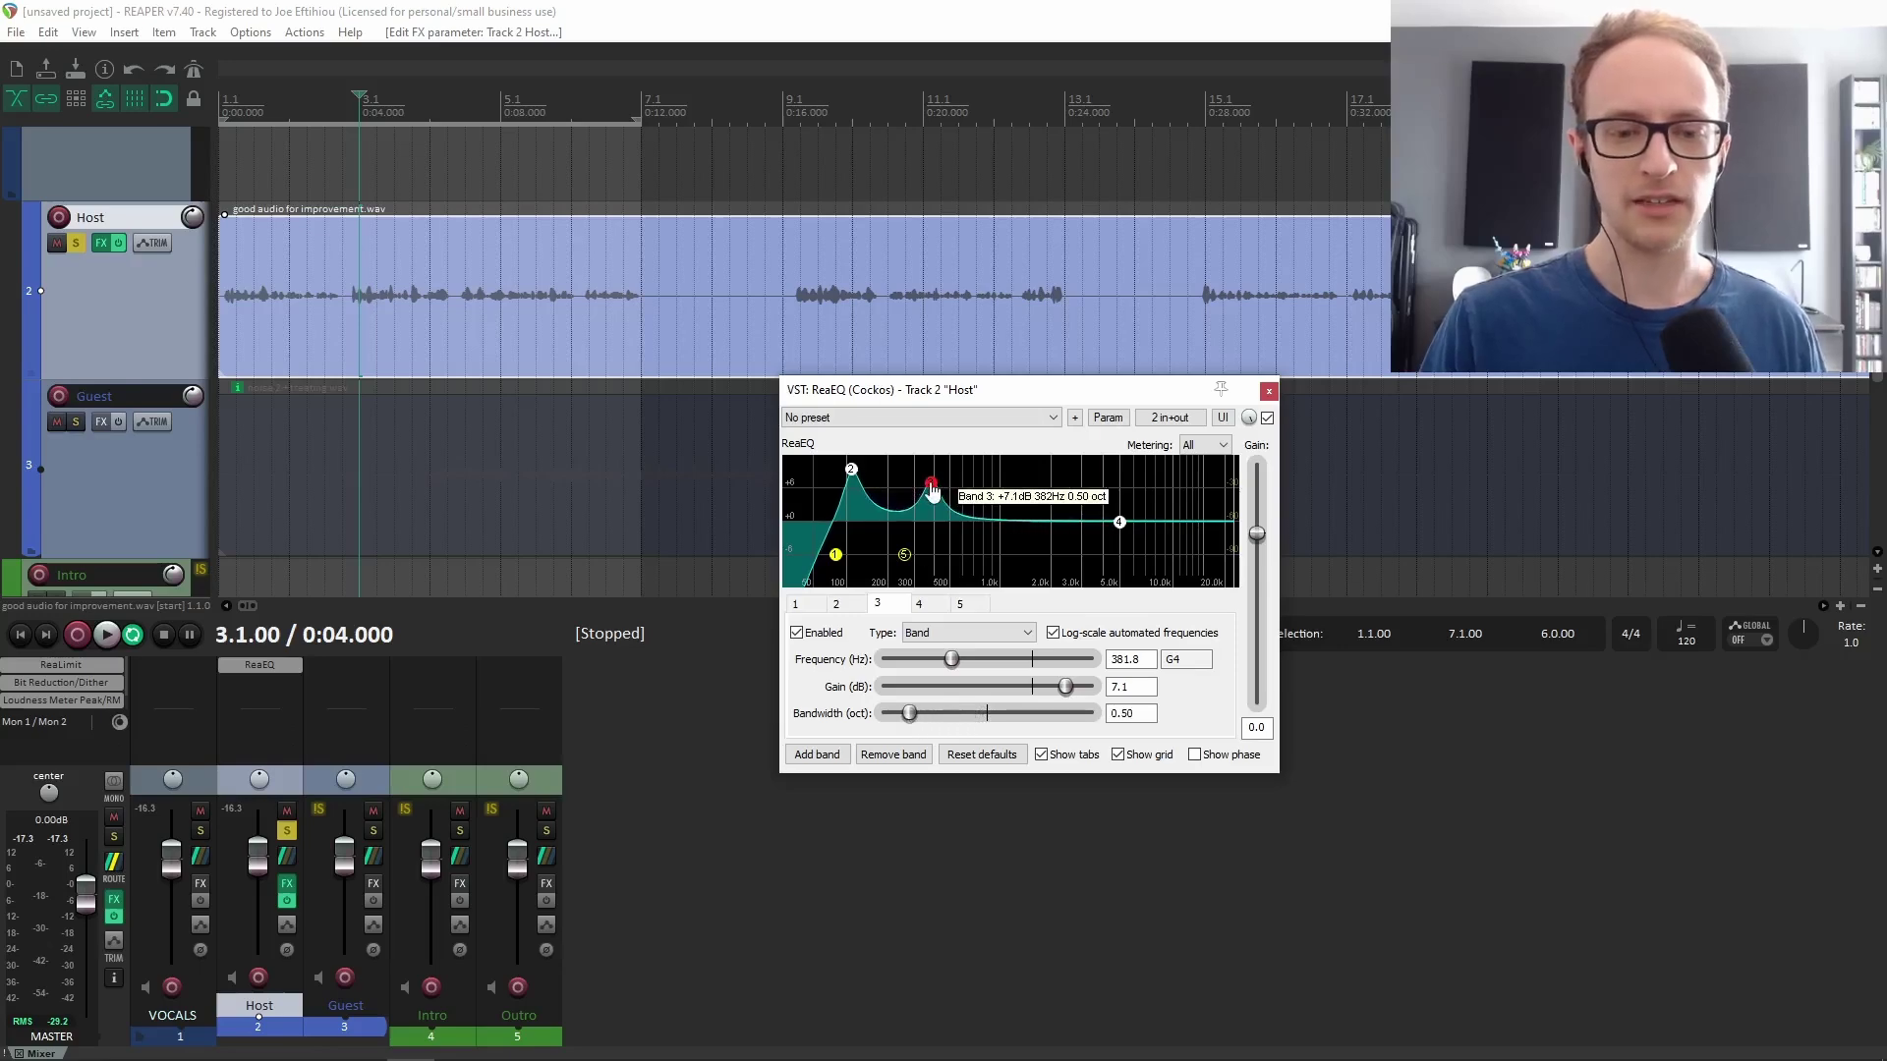
left_click_drag(931, 485, 927, 562)
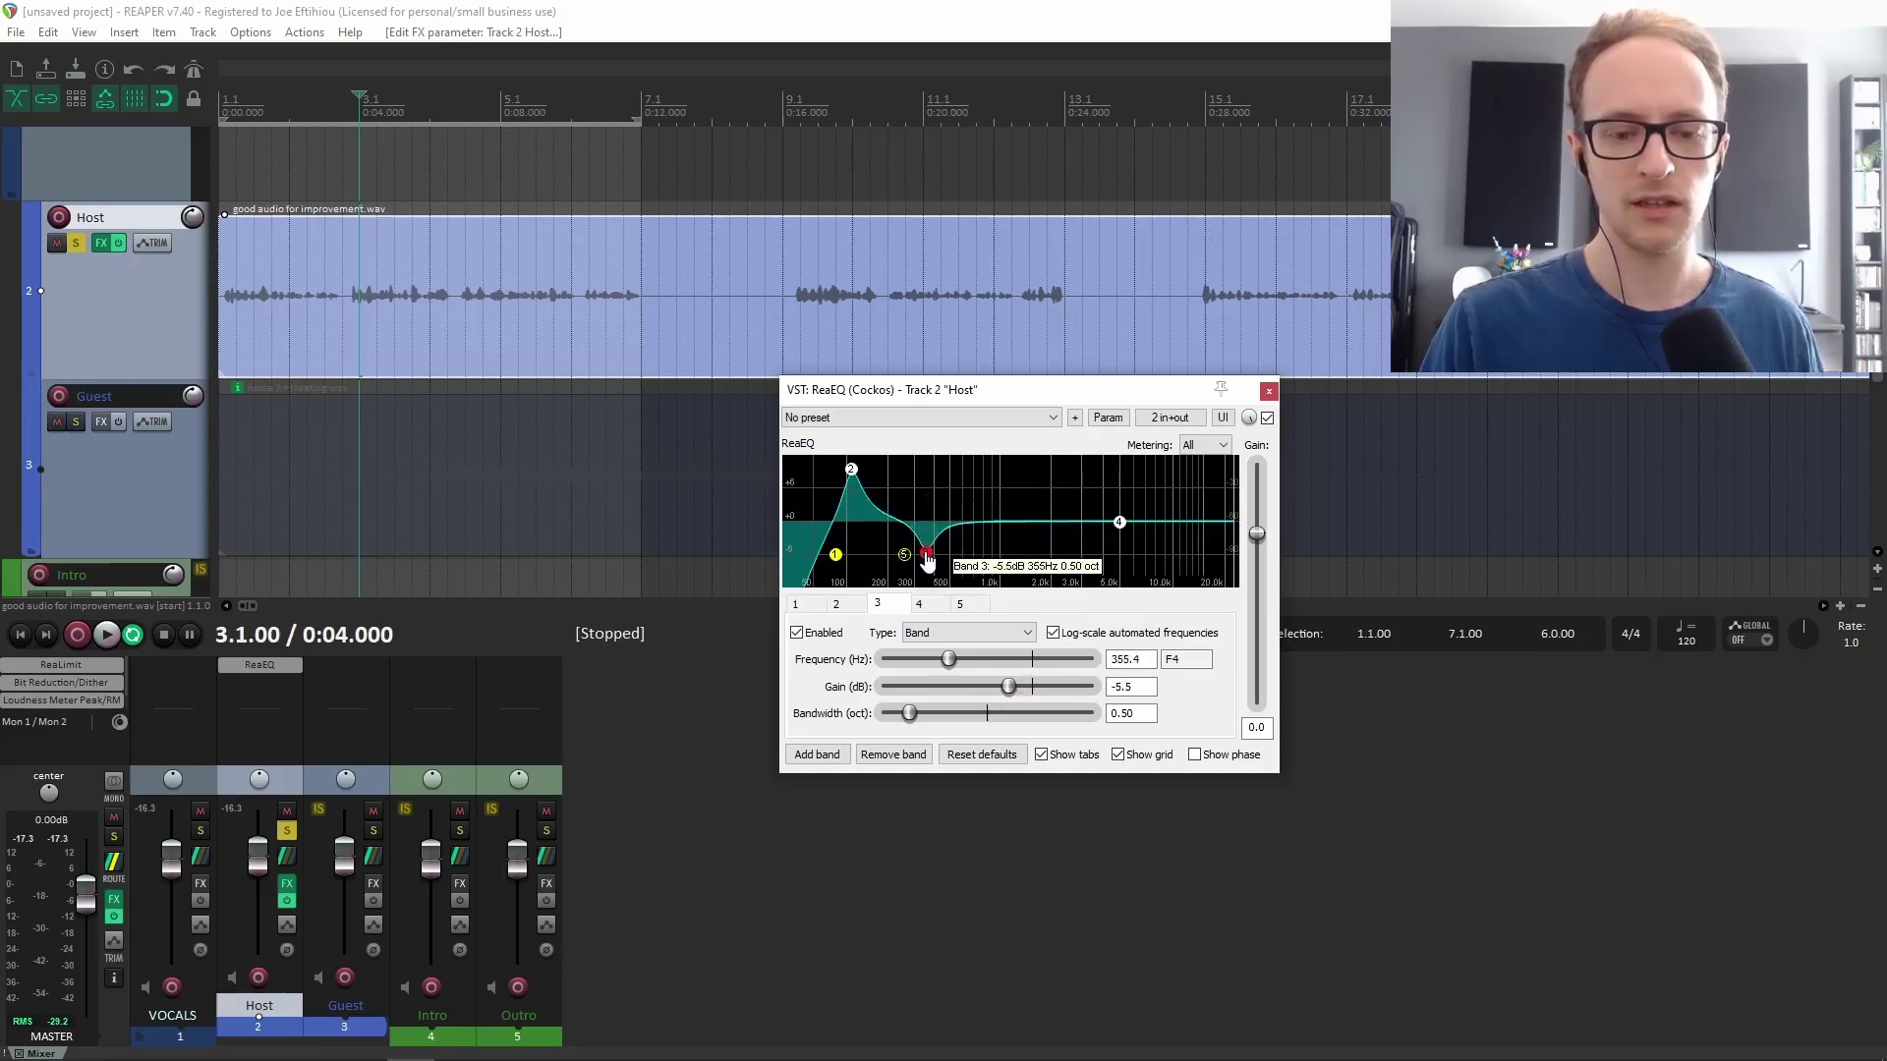
Play the Host track from near its start to compare band 3's cut disabled and enabled, and leave band 3 disabled.
left_click(237, 268)
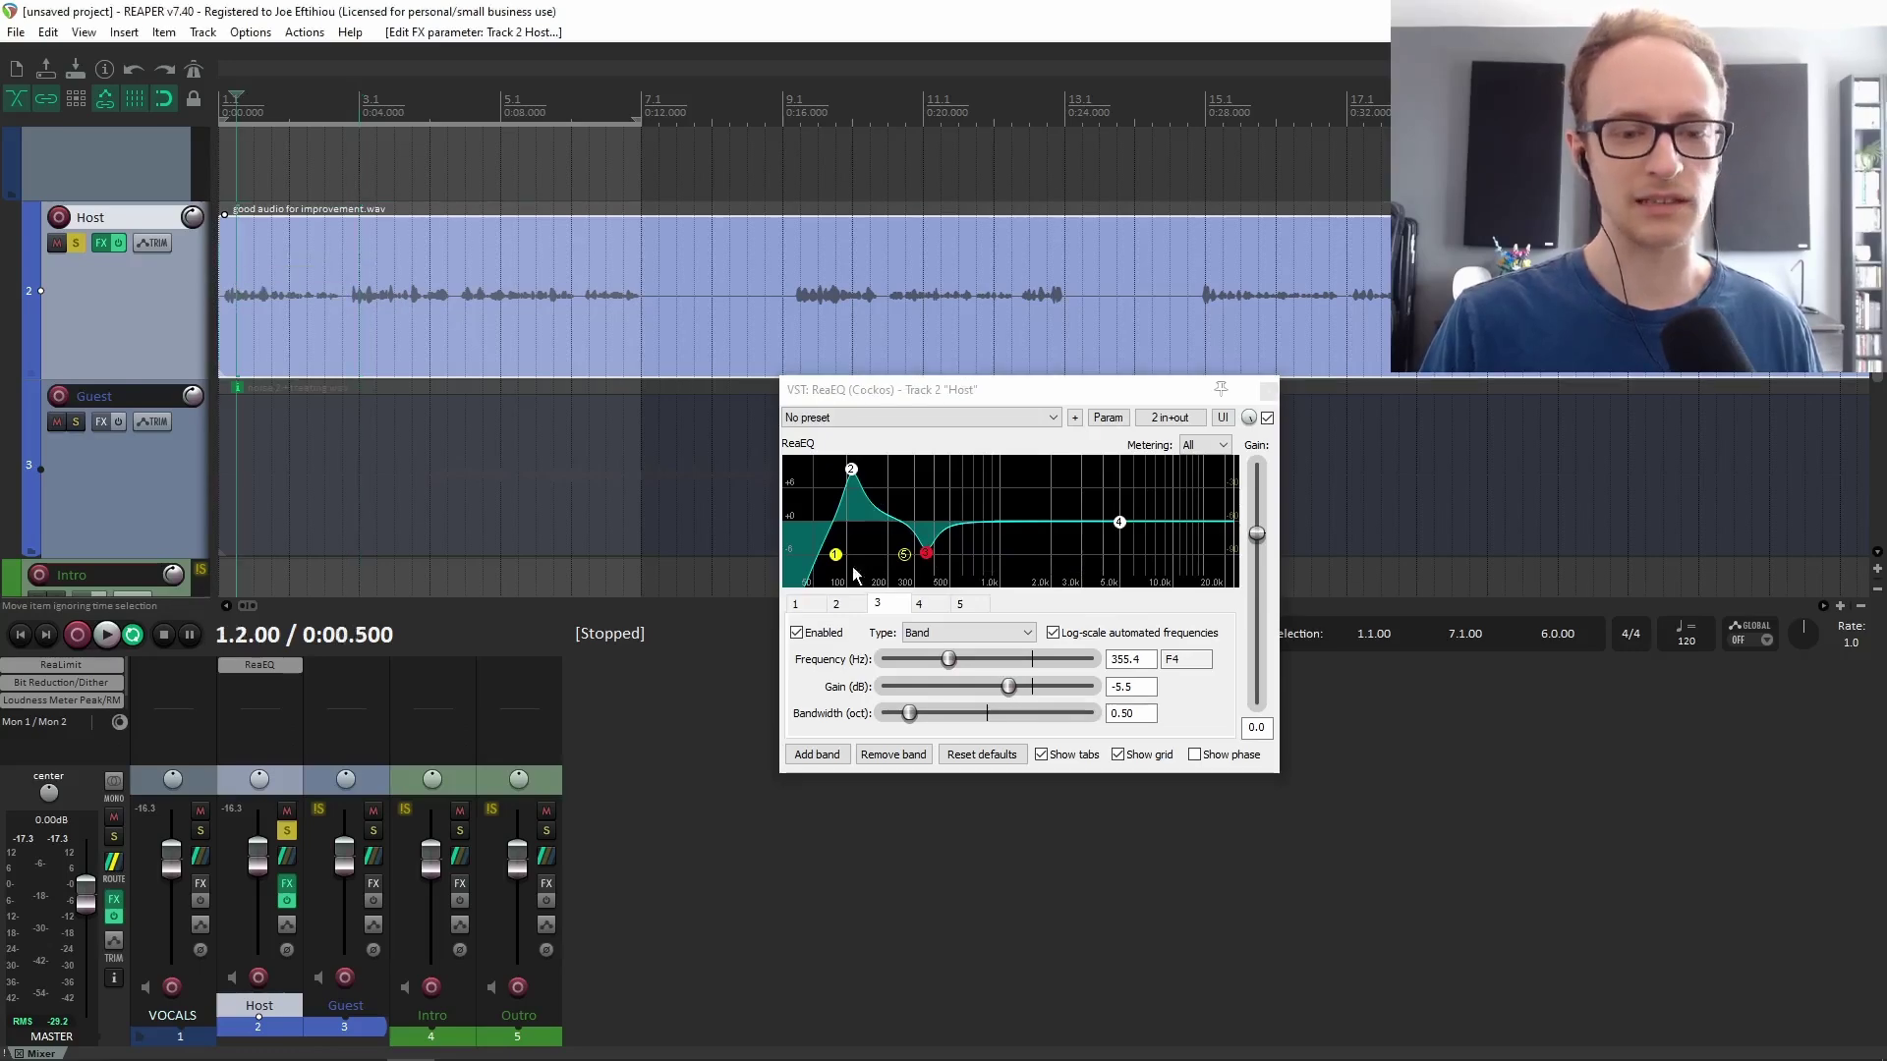
left_click(877, 619)
key("space")
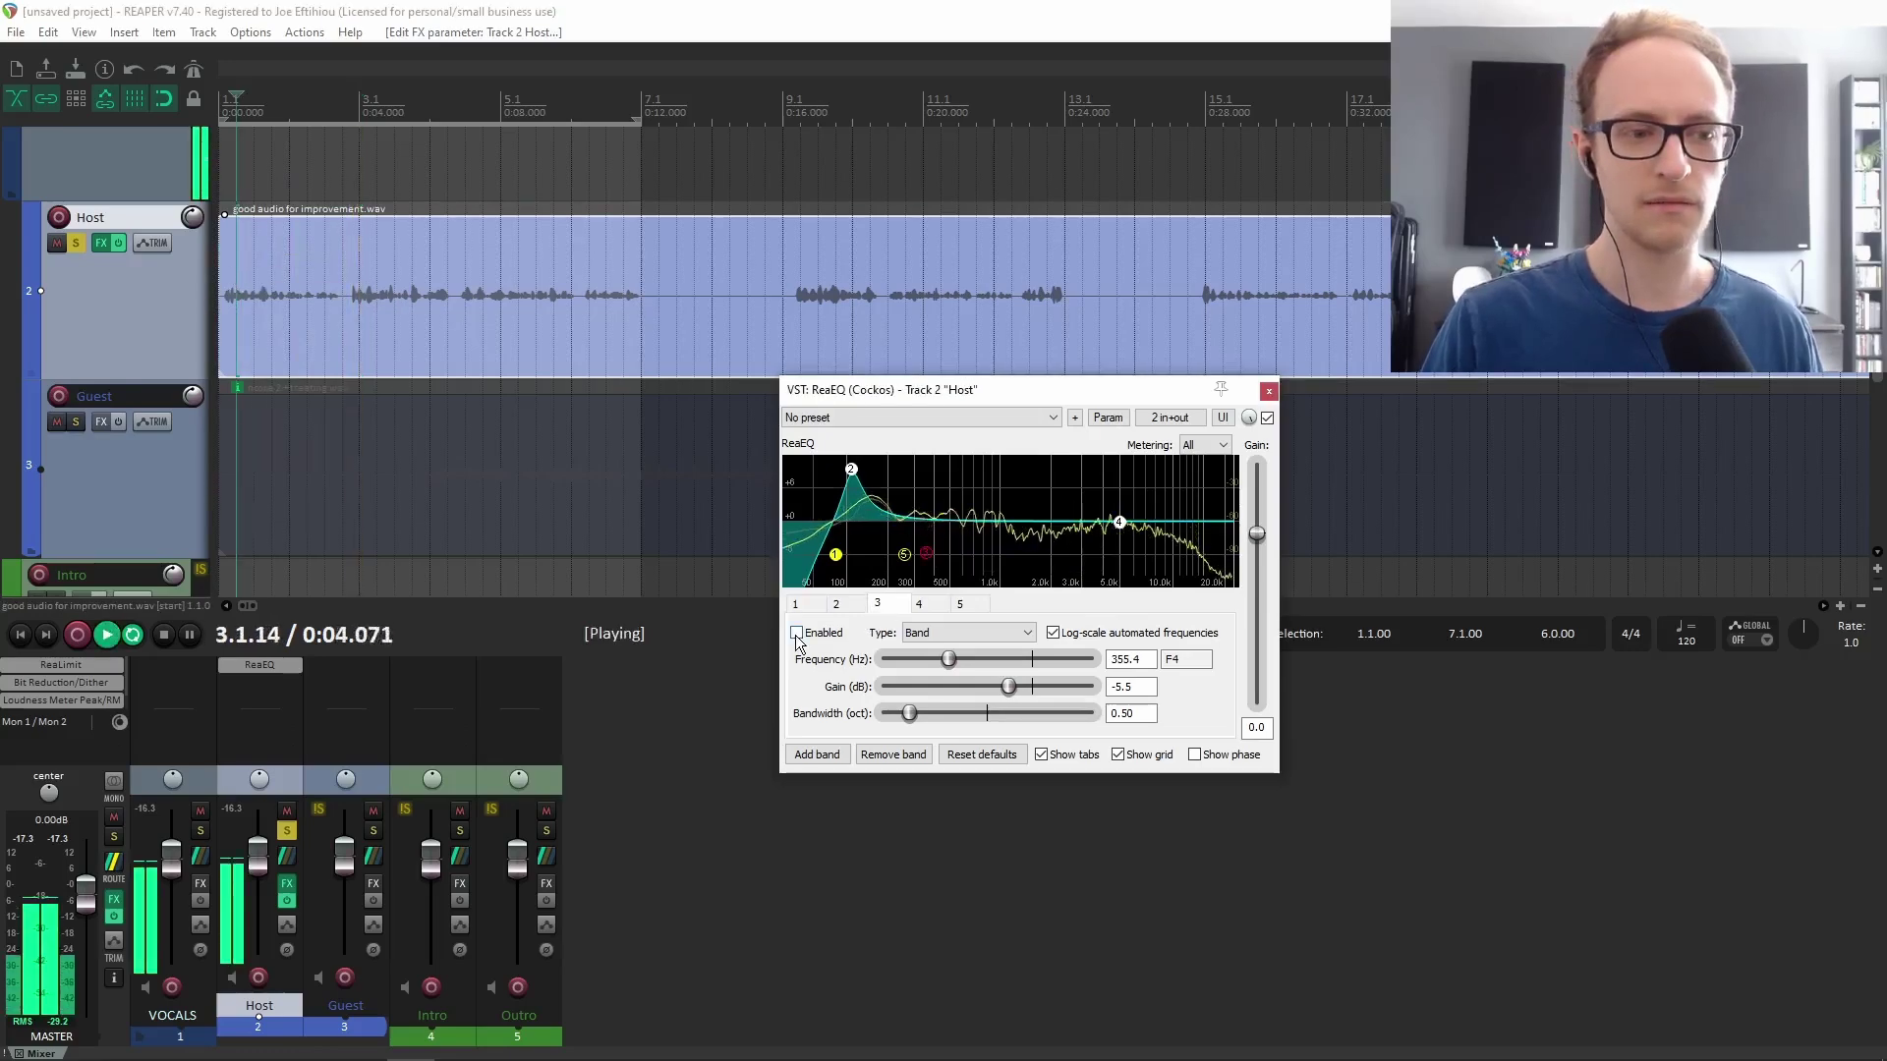
left_click(797, 633)
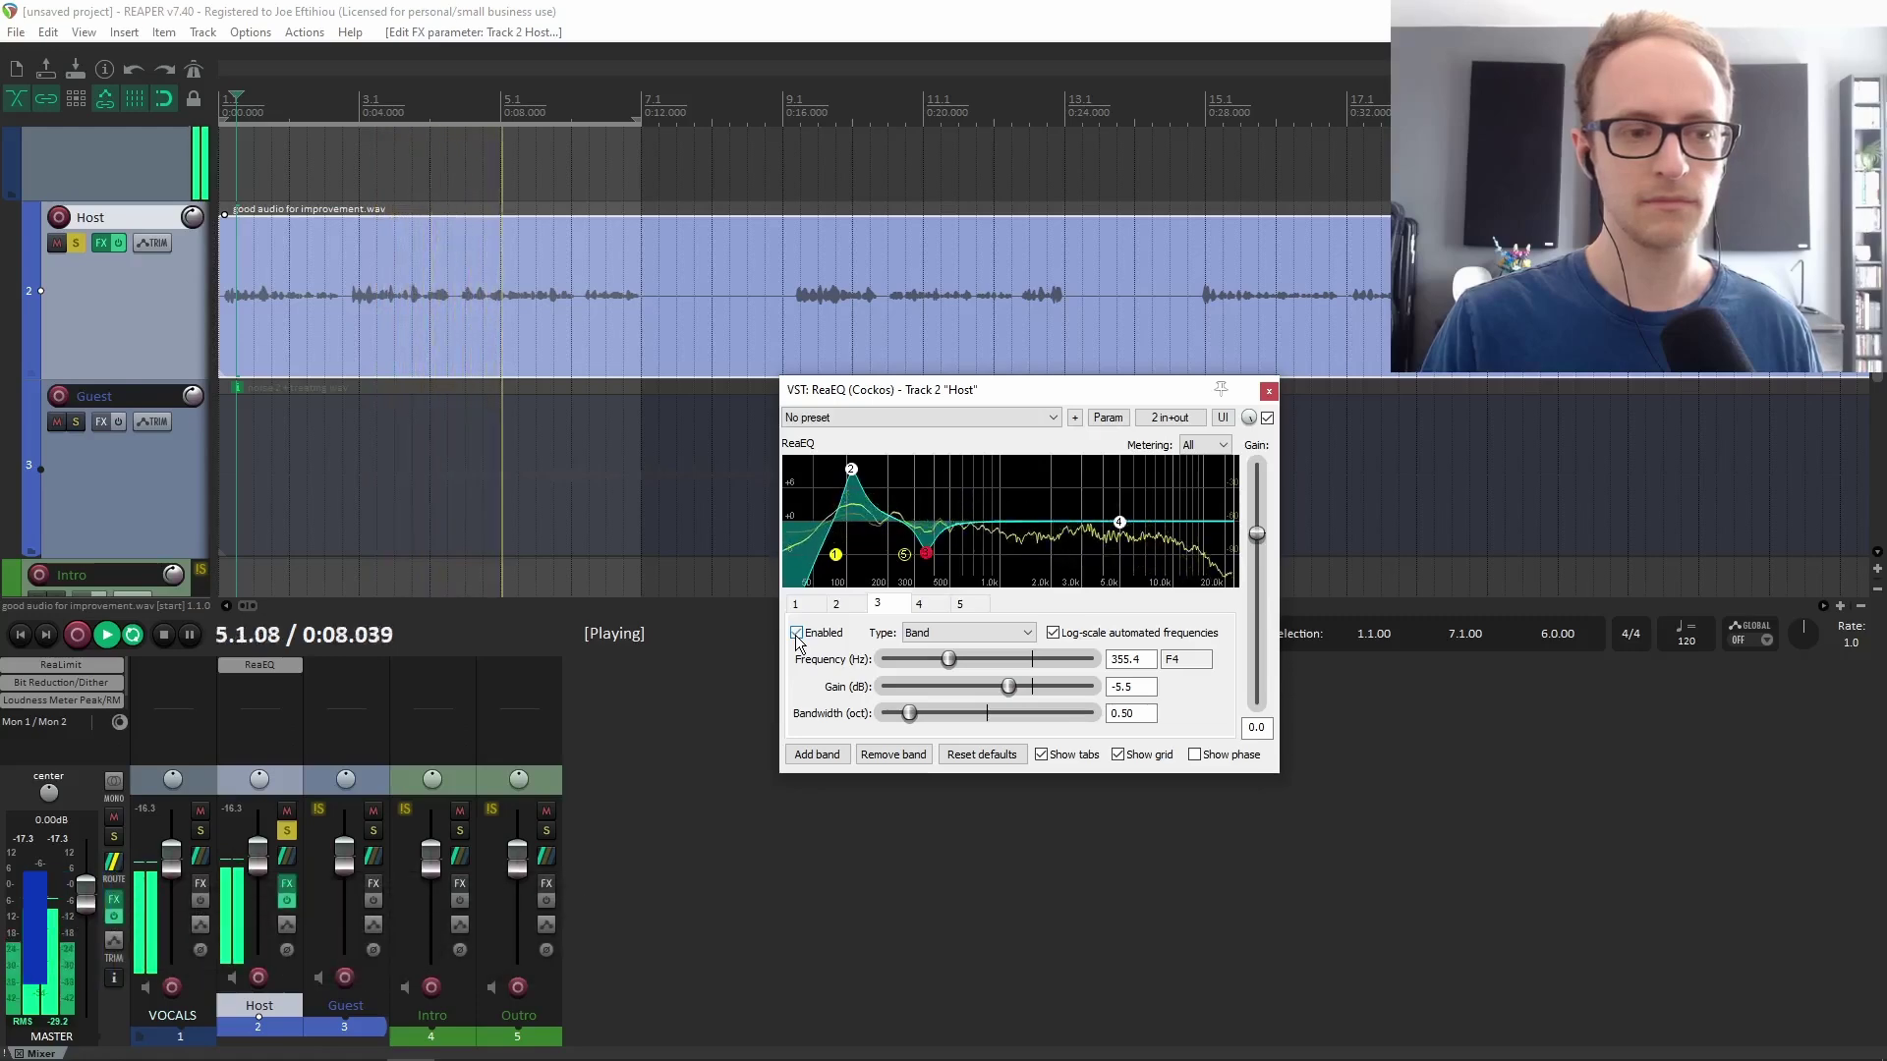
left_click(797, 639)
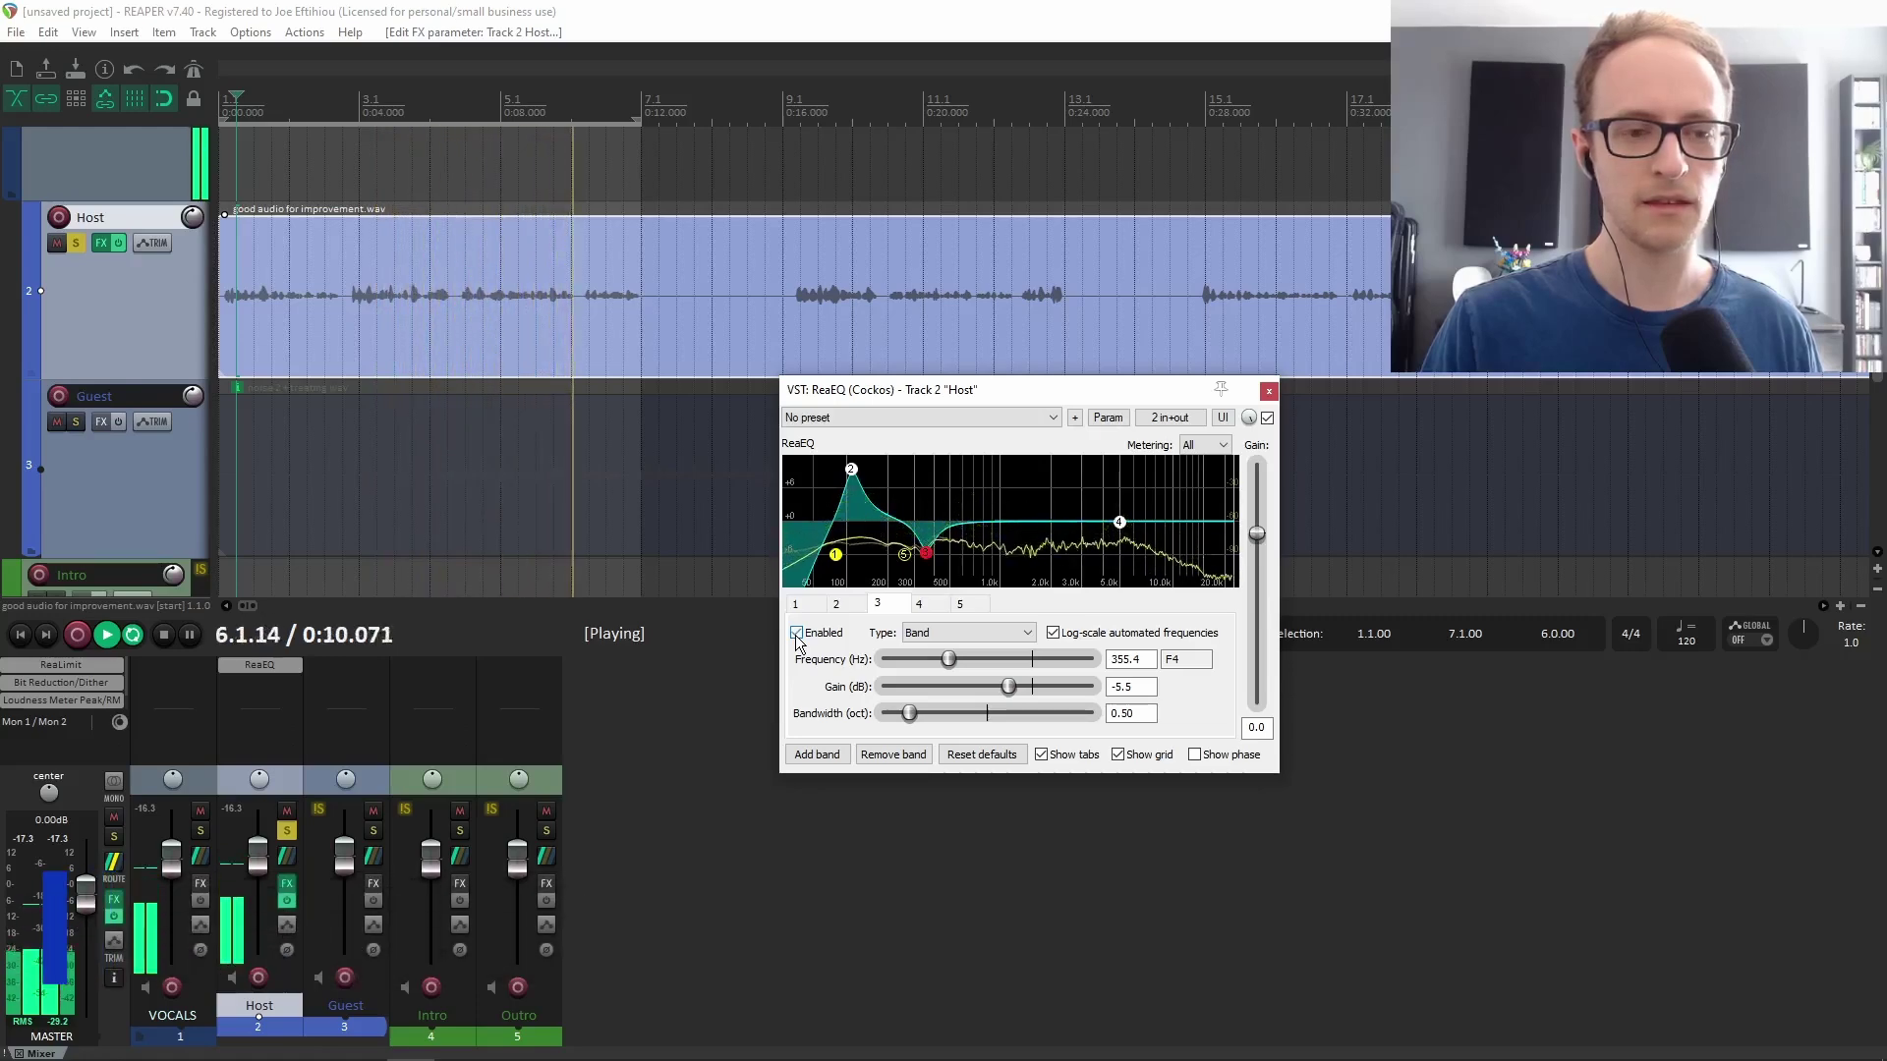
key("space")
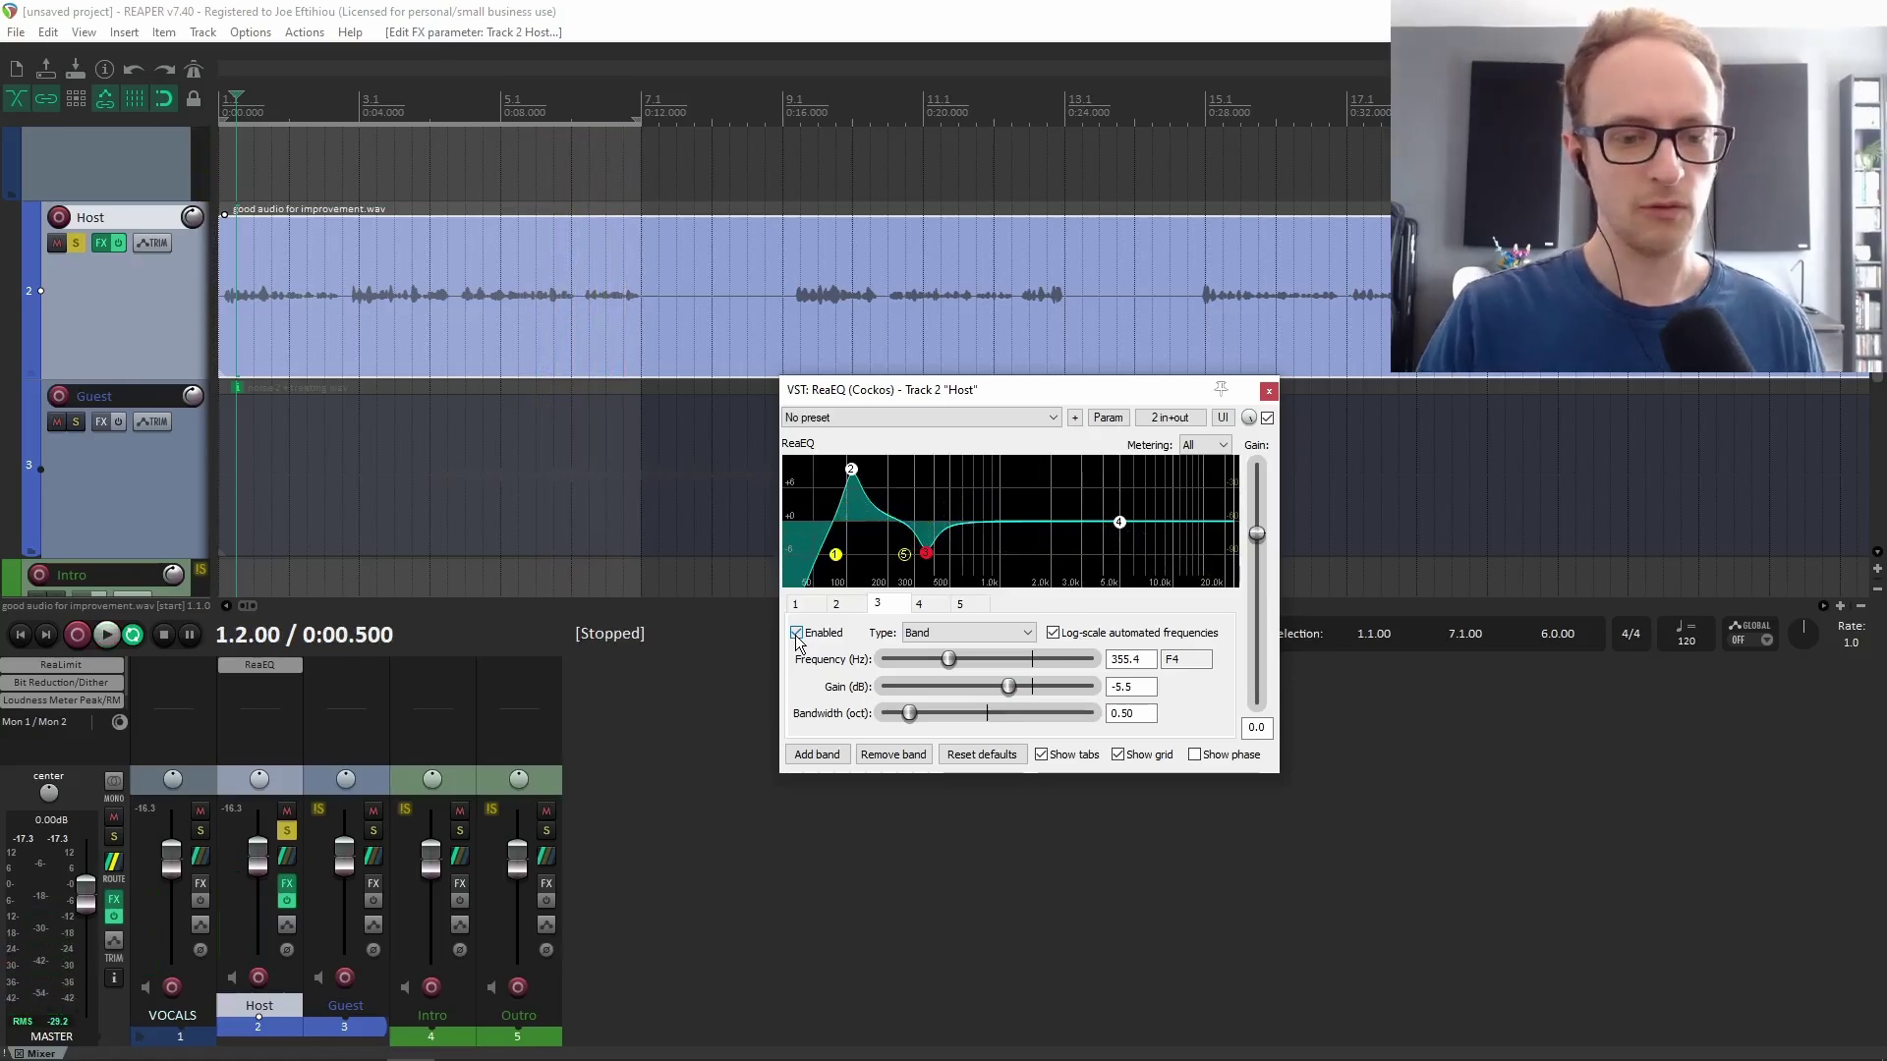
left_click(796, 634)
Try a high-shelf boost of about 2.7 dB at about 4625 Hz on band 4, toggling the band off and on.
mouse_move(1120, 528)
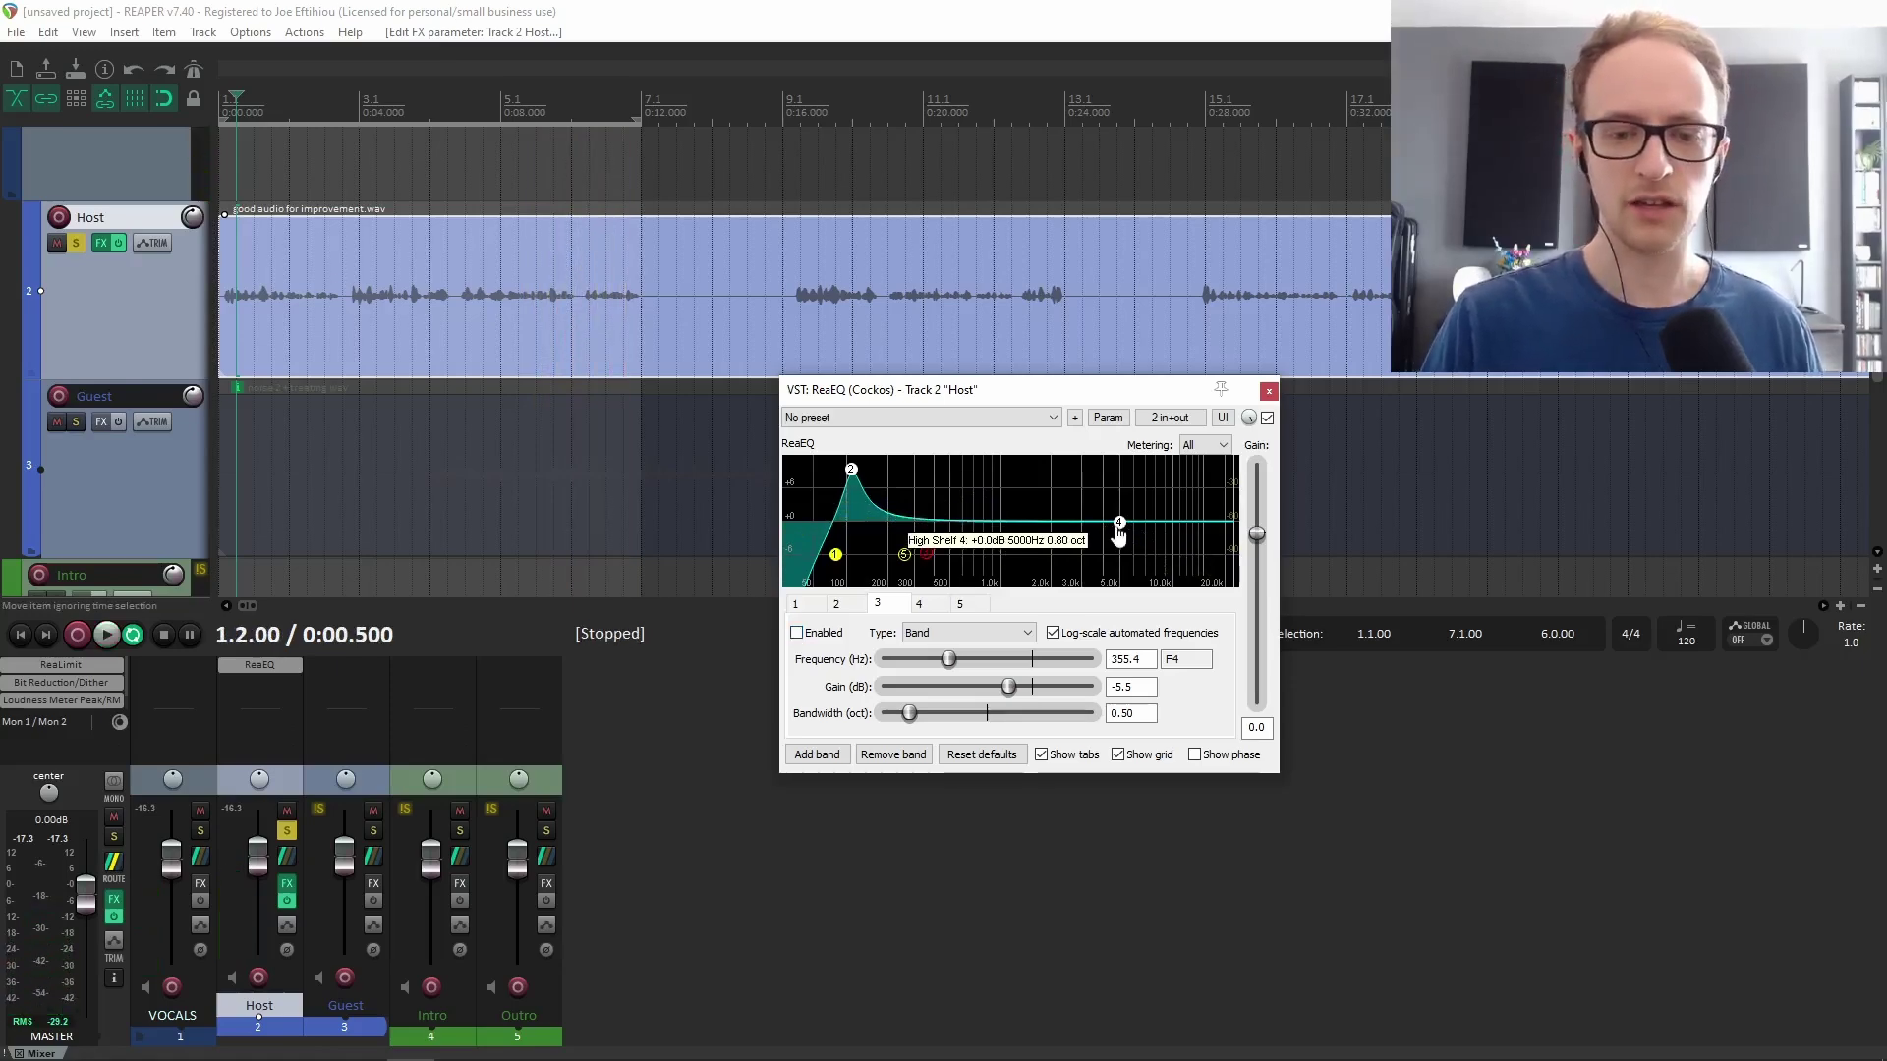
left_click_drag(1119, 524, 1114, 509)
left_click(818, 635)
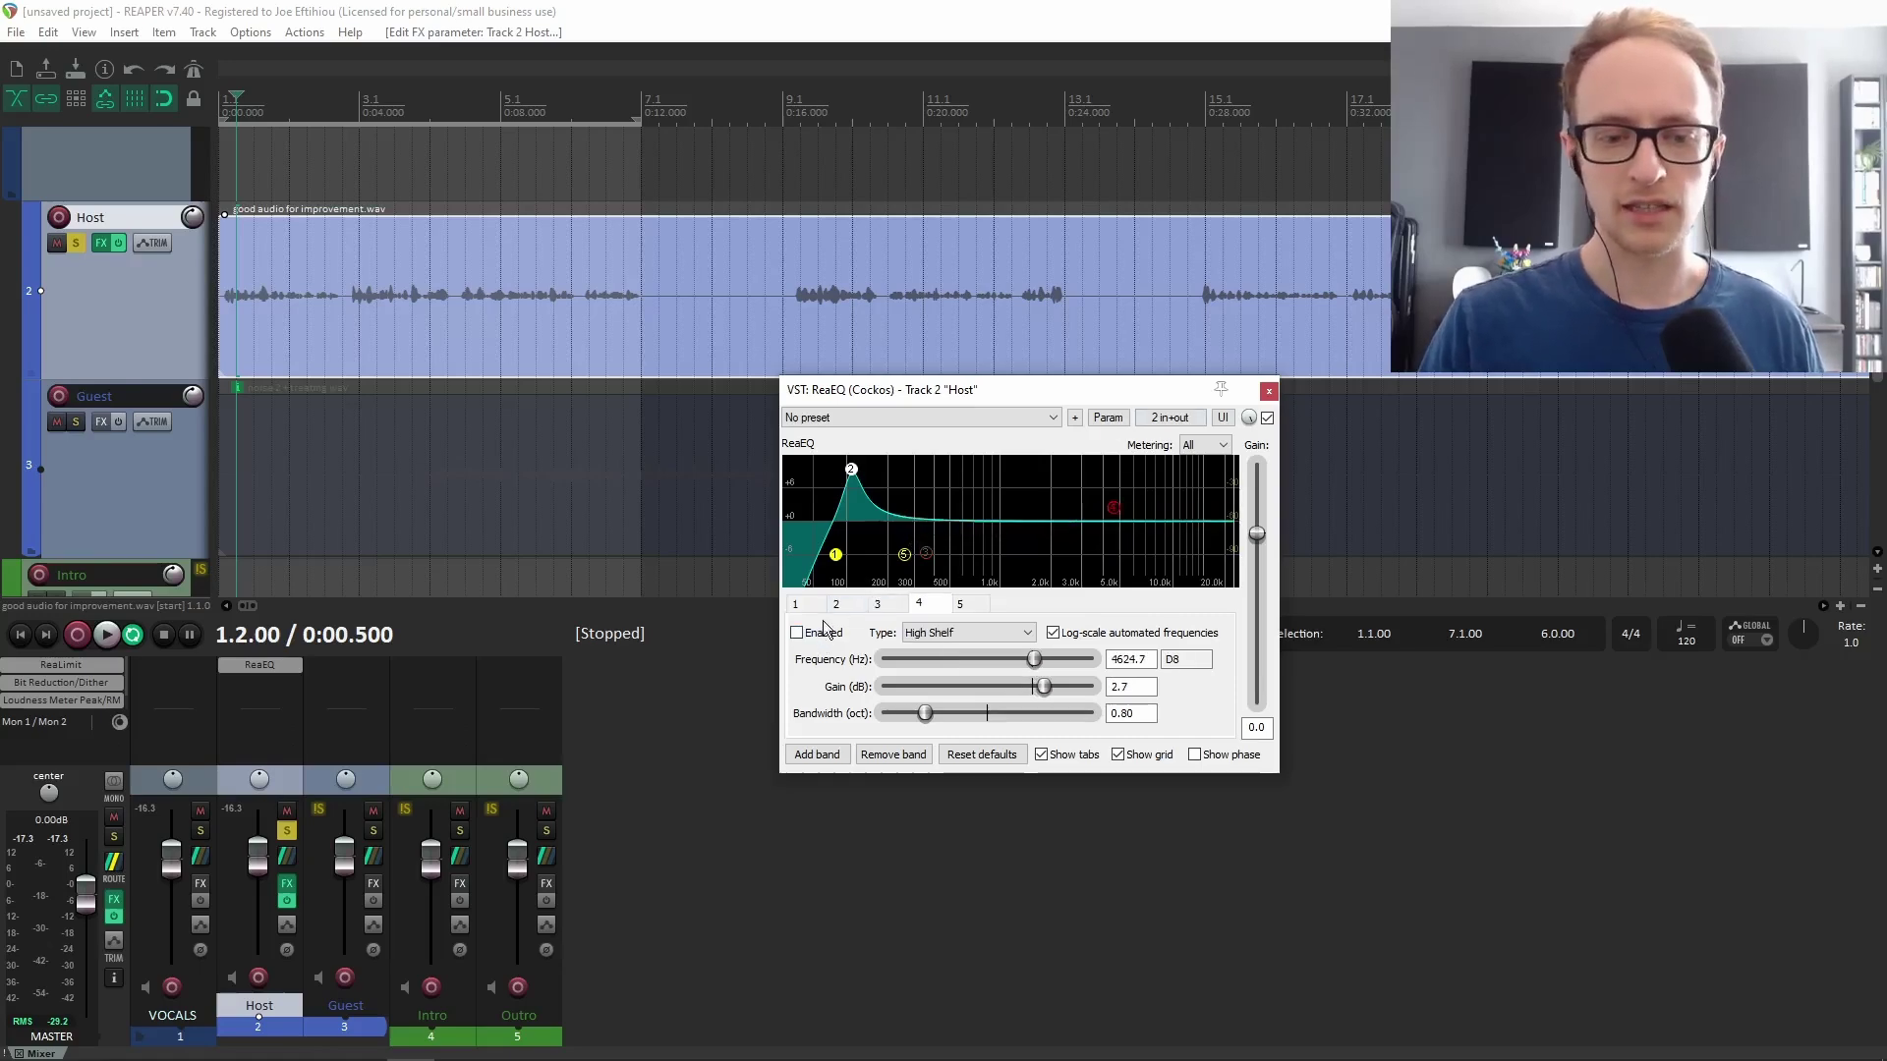
left_click(797, 634)
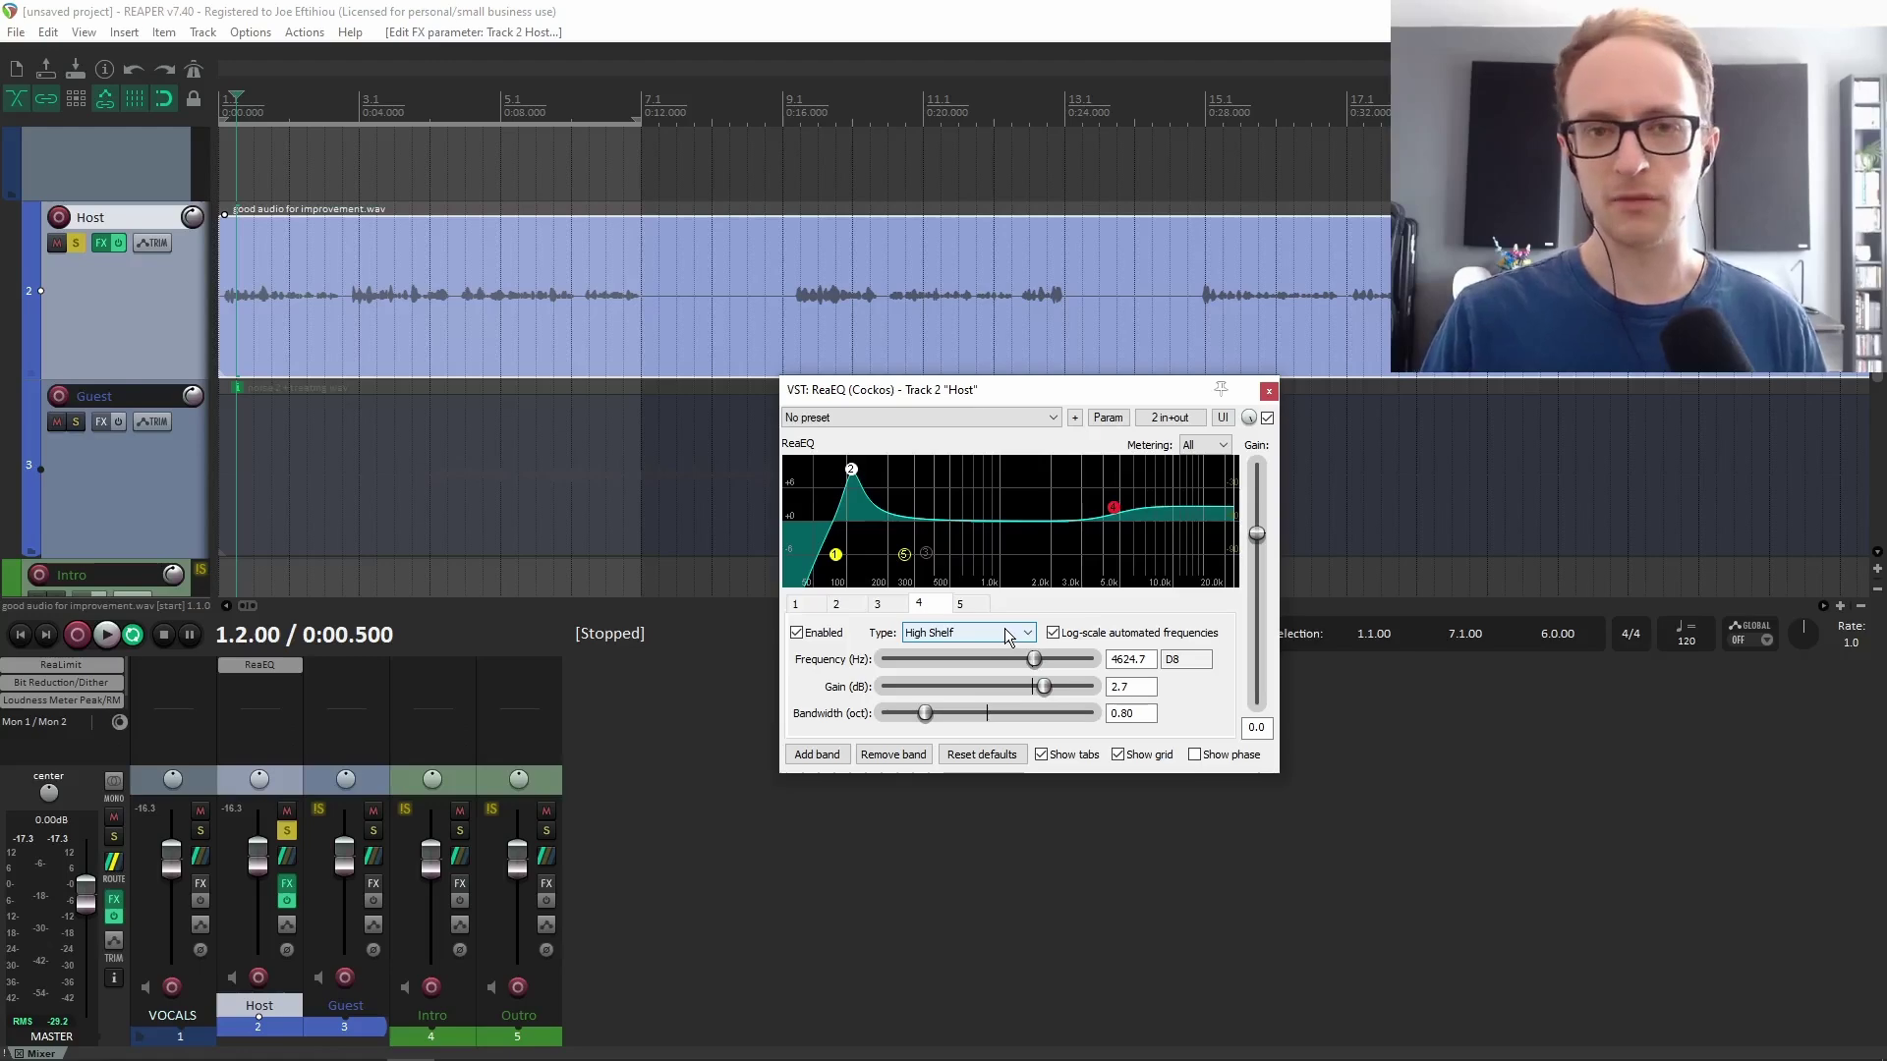
Change band 4 to the Band type and boost about 3.6 dB at about 4278 Hz.
mouse_move(1121, 516)
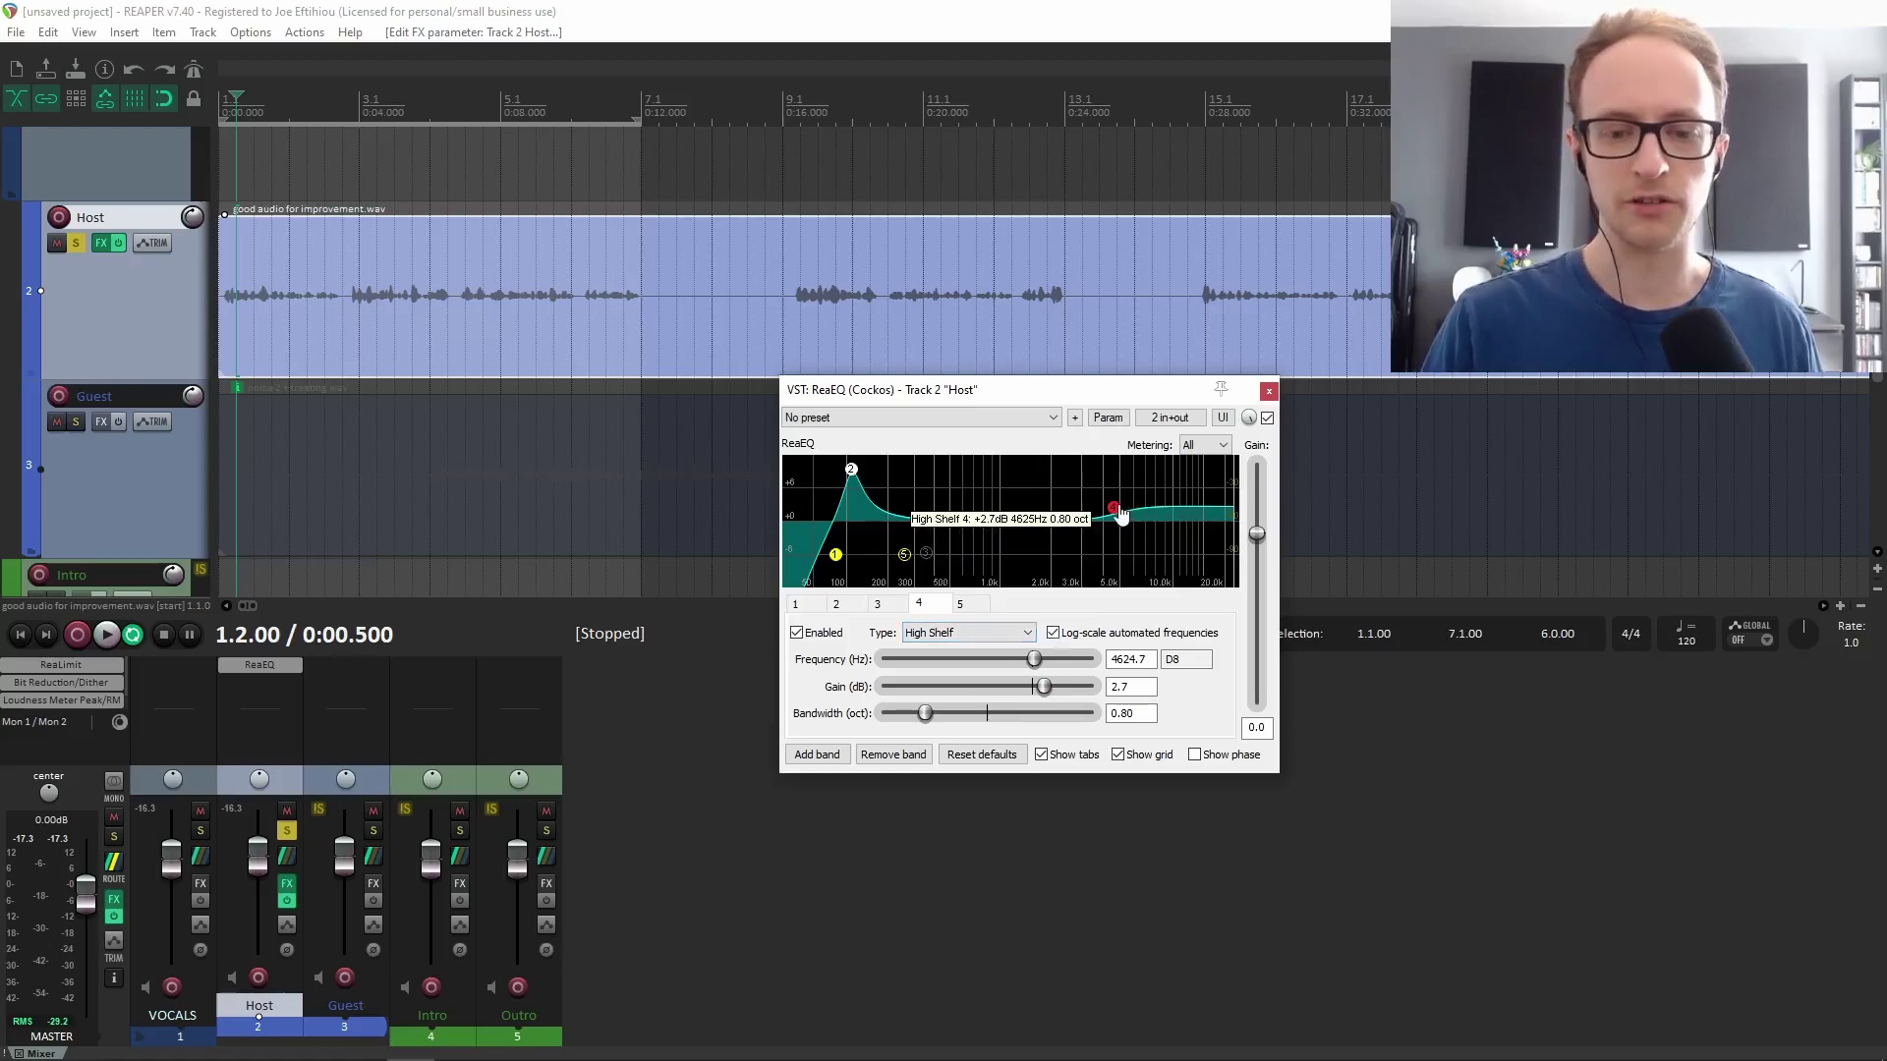
left_click(973, 633)
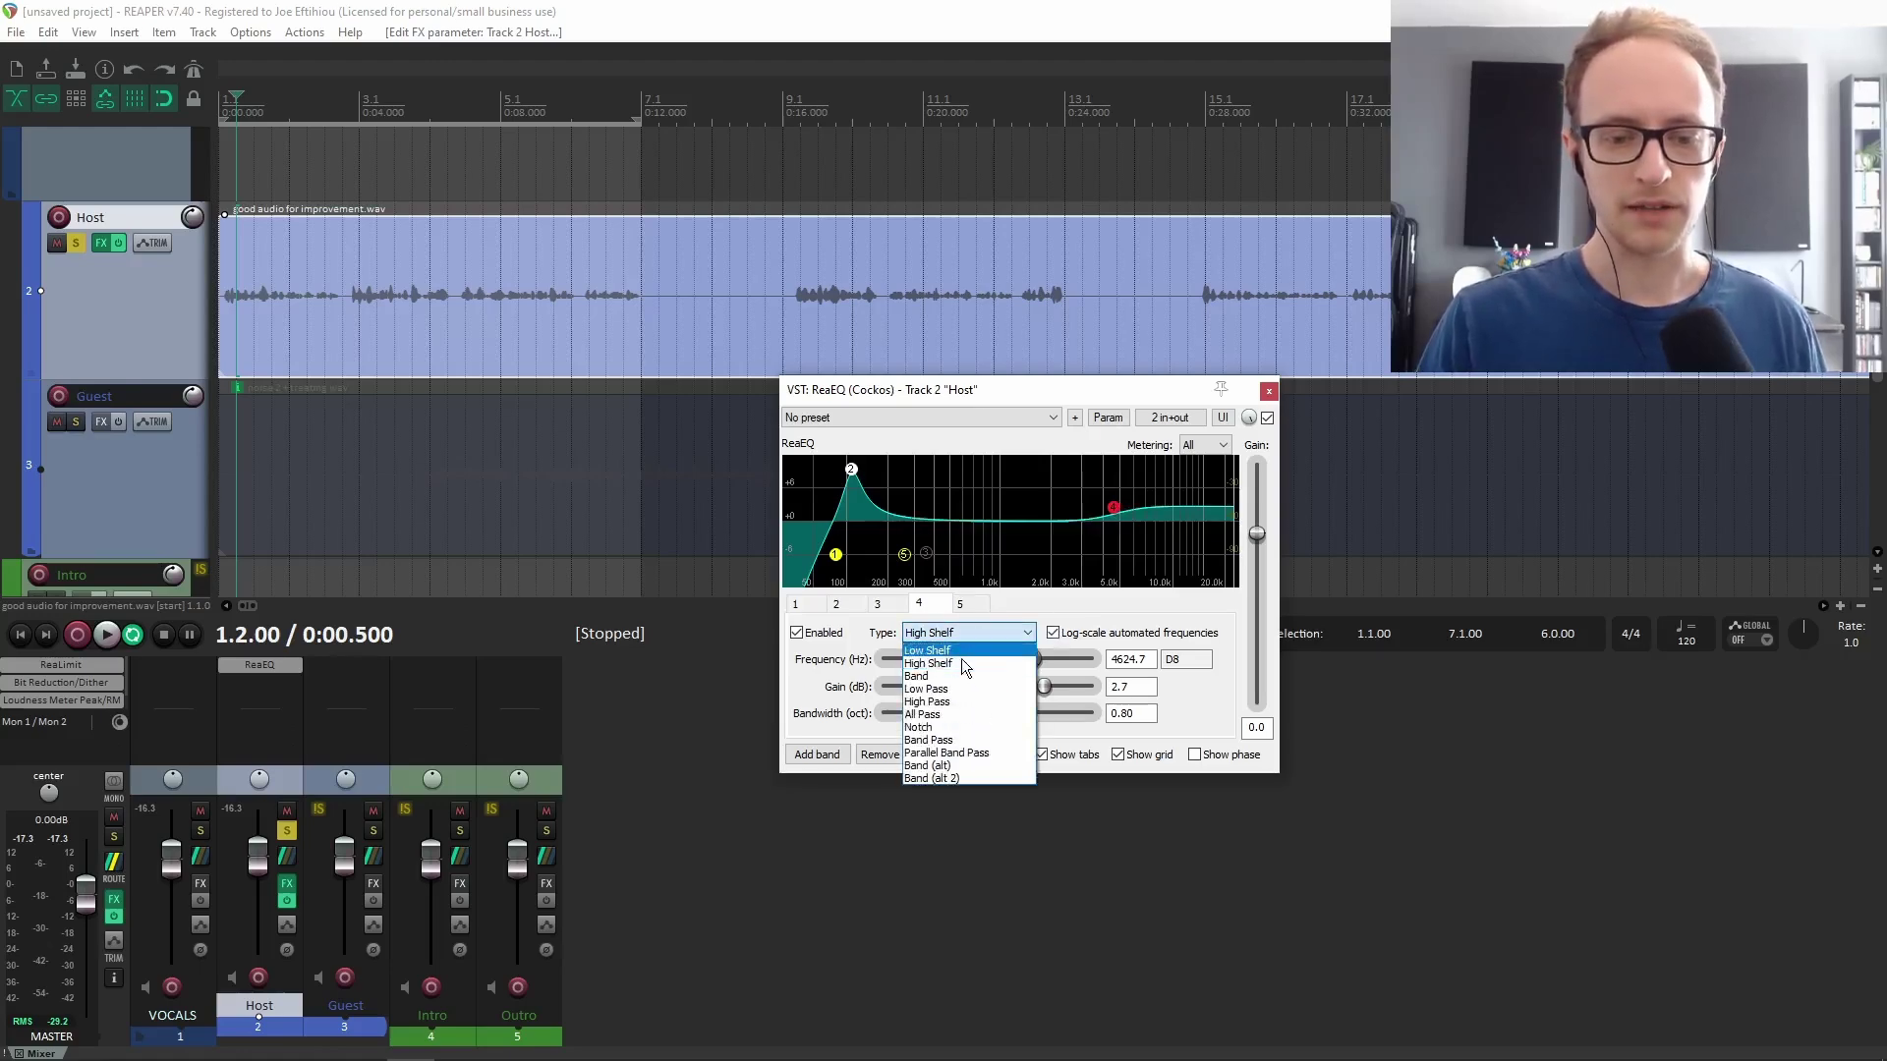
left_click(916, 676)
mouse_move(1121, 515)
left_mouse_down()
mouse_move(1082, 509)
mouse_move(1111, 516)
left_mouse_up()
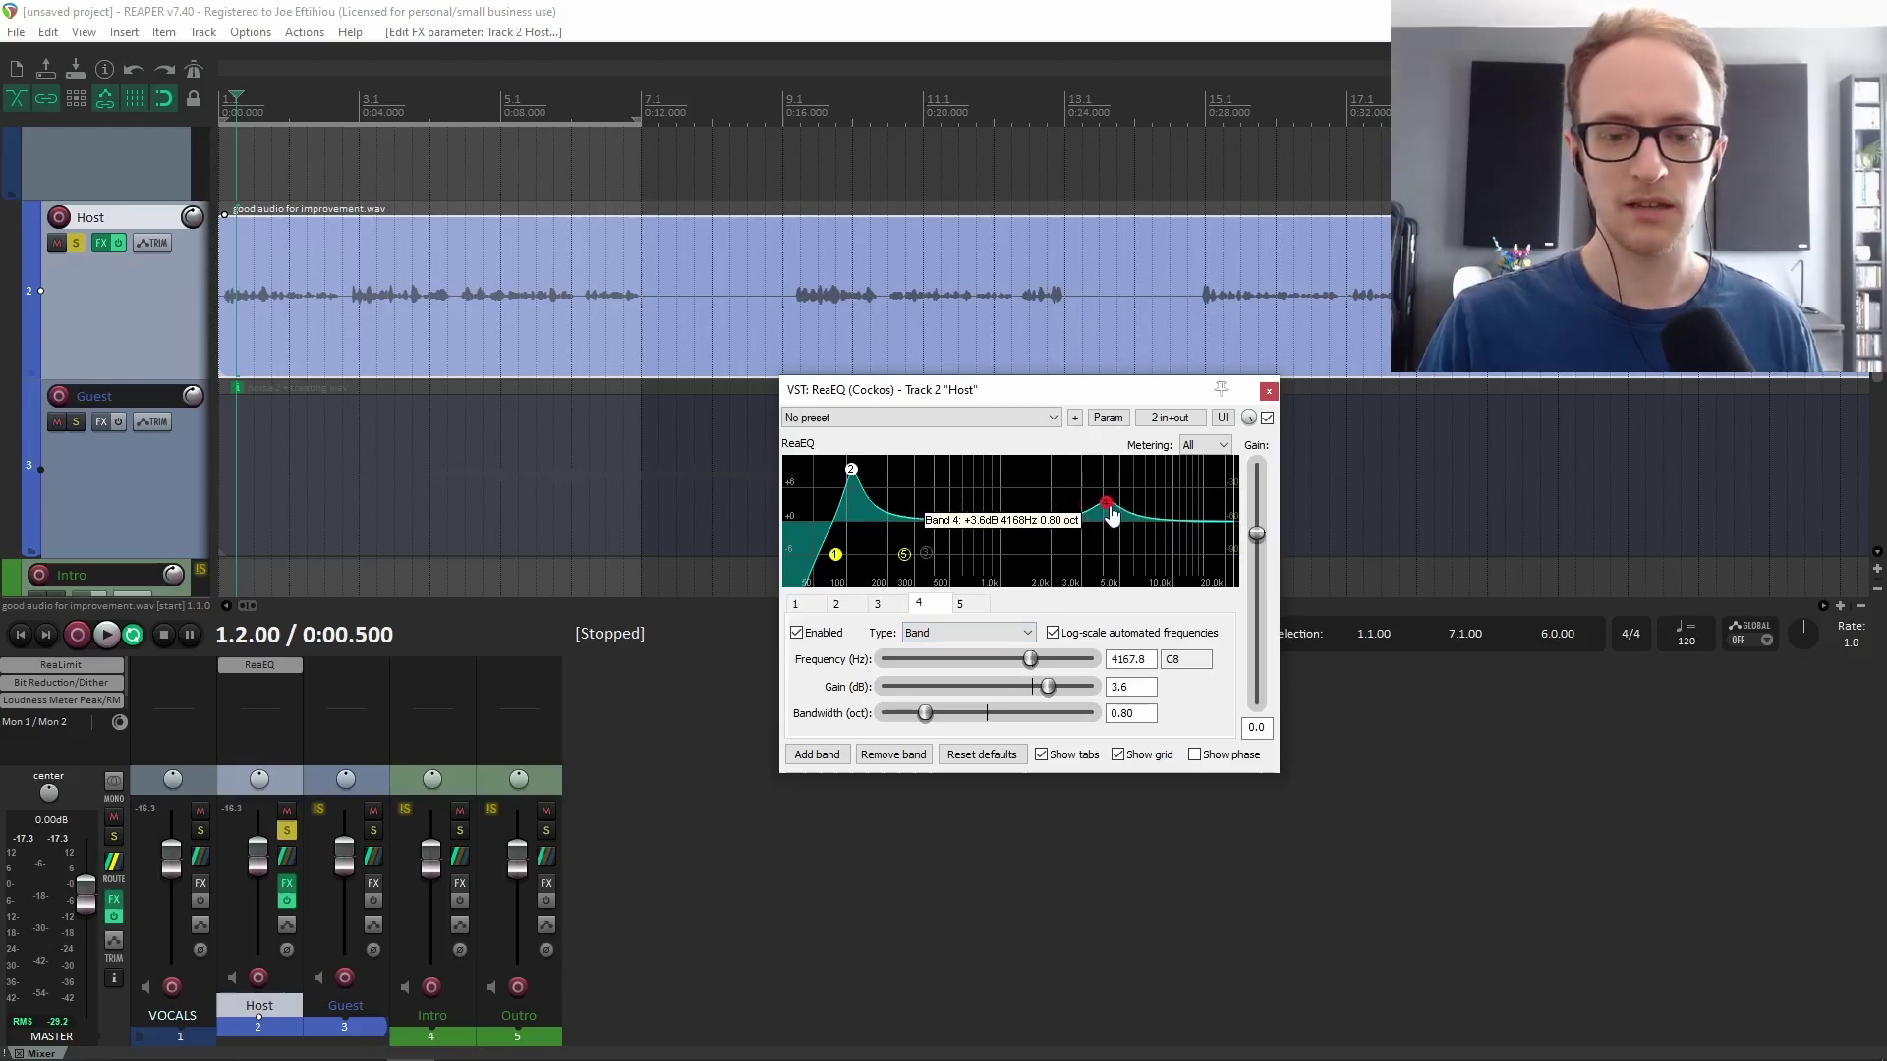
Shift band 4's boost to about 5694 Hz while the Host track plays, stop playback and re-enable band 3.
left_click(228, 262)
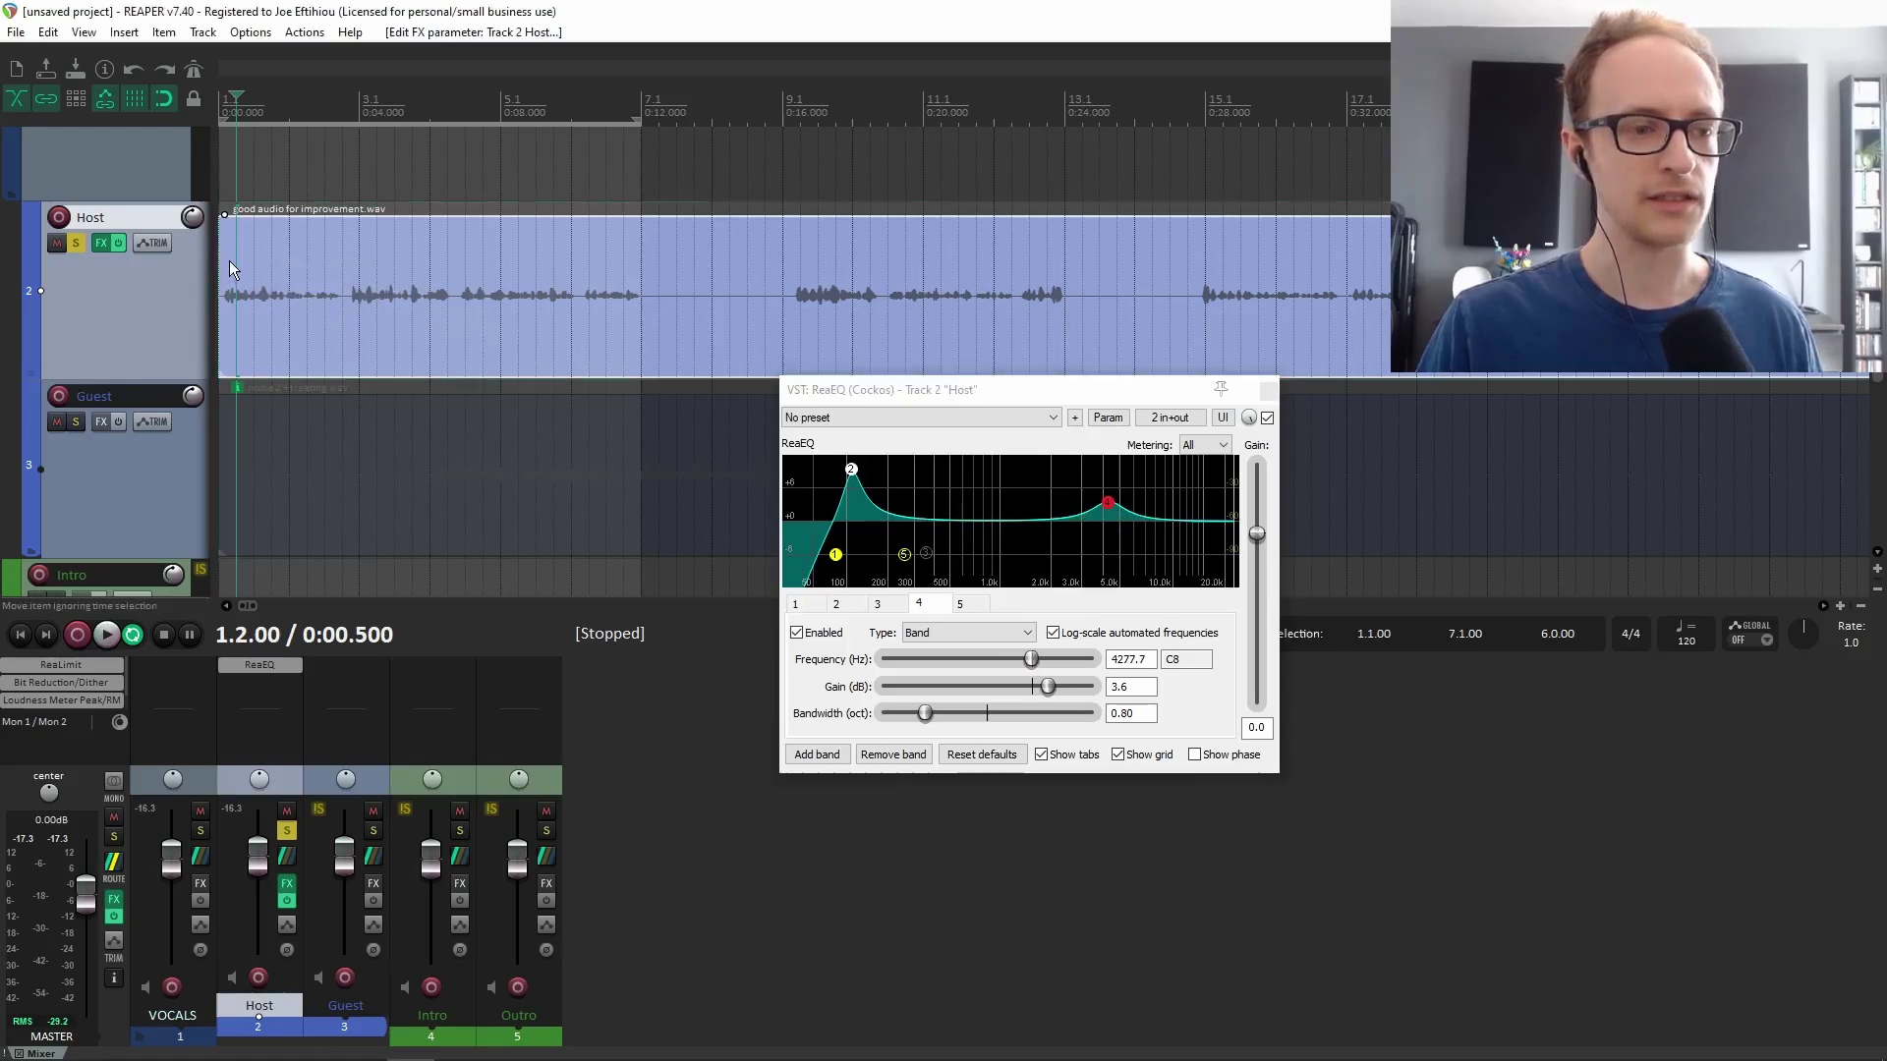
key("space")
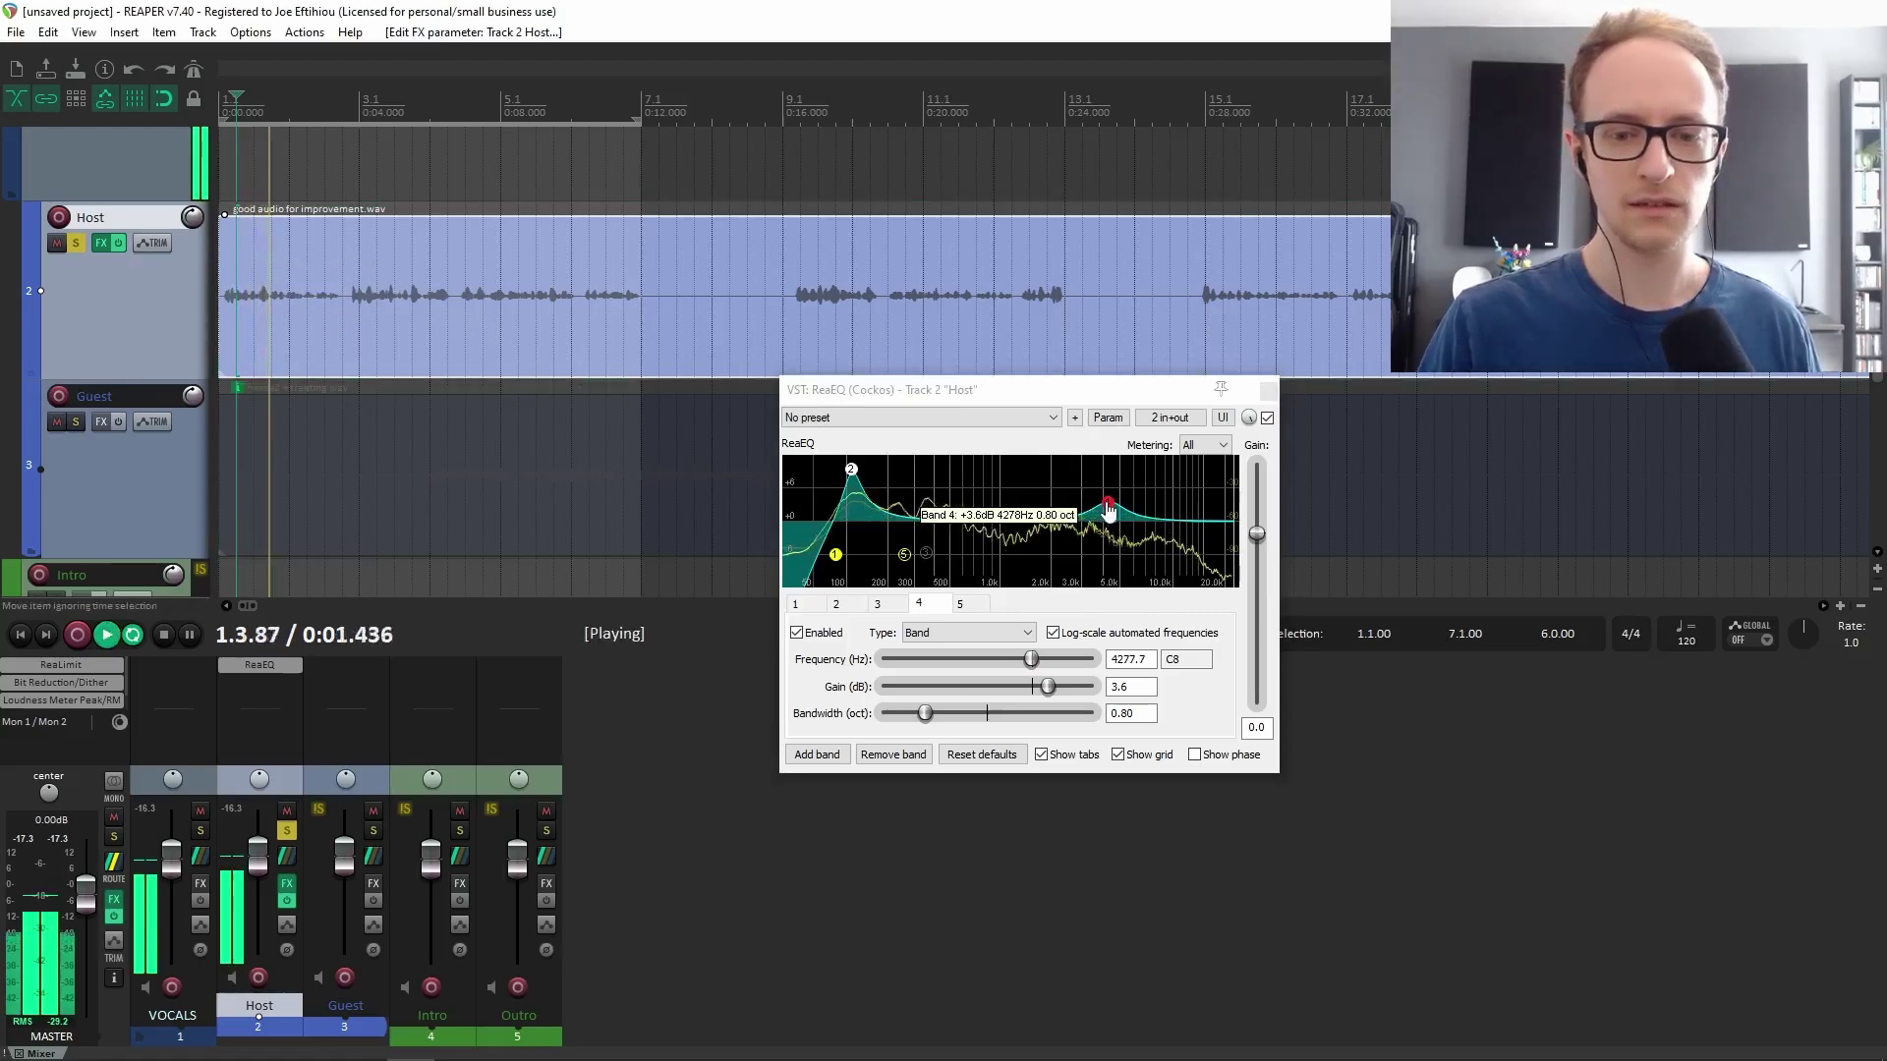
mouse_move(1107, 502)
left_mouse_down()
mouse_move(1143, 469)
mouse_move(934, 471)
mouse_move(1133, 471)
mouse_move(1131, 509)
left_mouse_up()
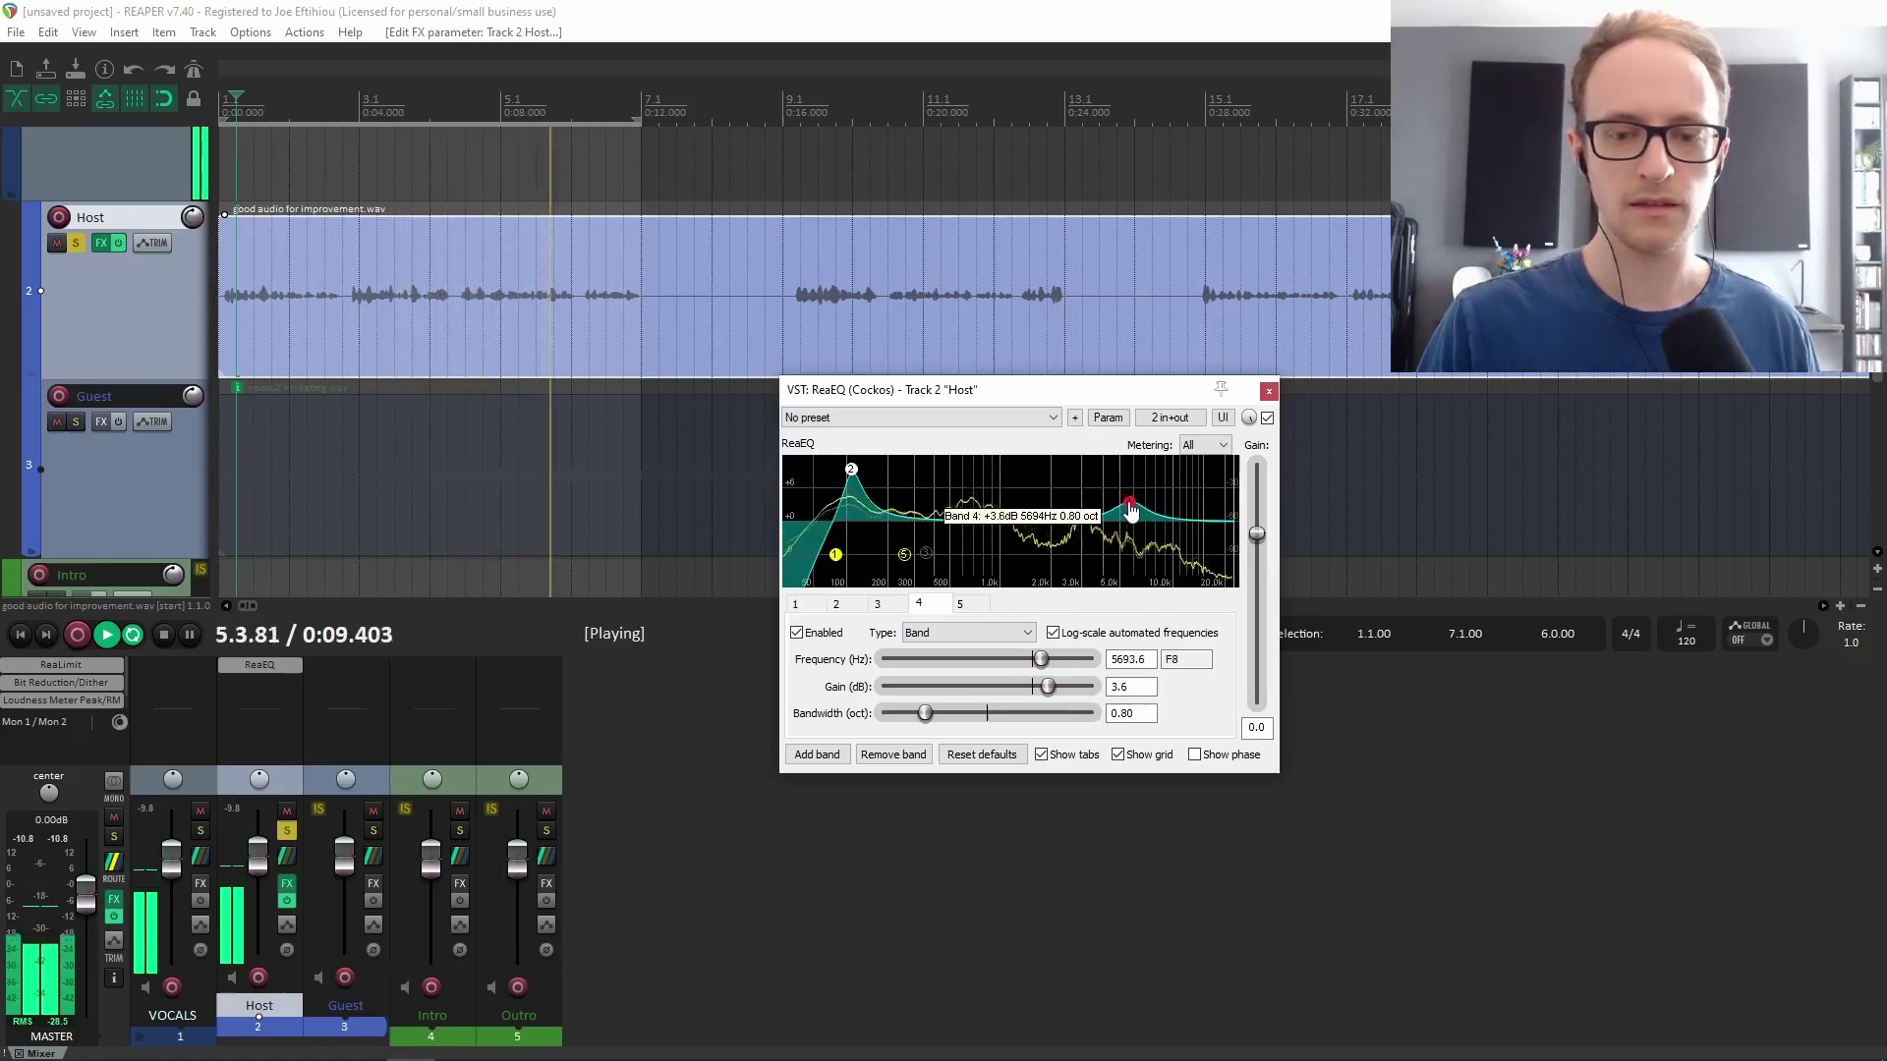
key("space")
left_click(877, 604)
left_click(798, 632)
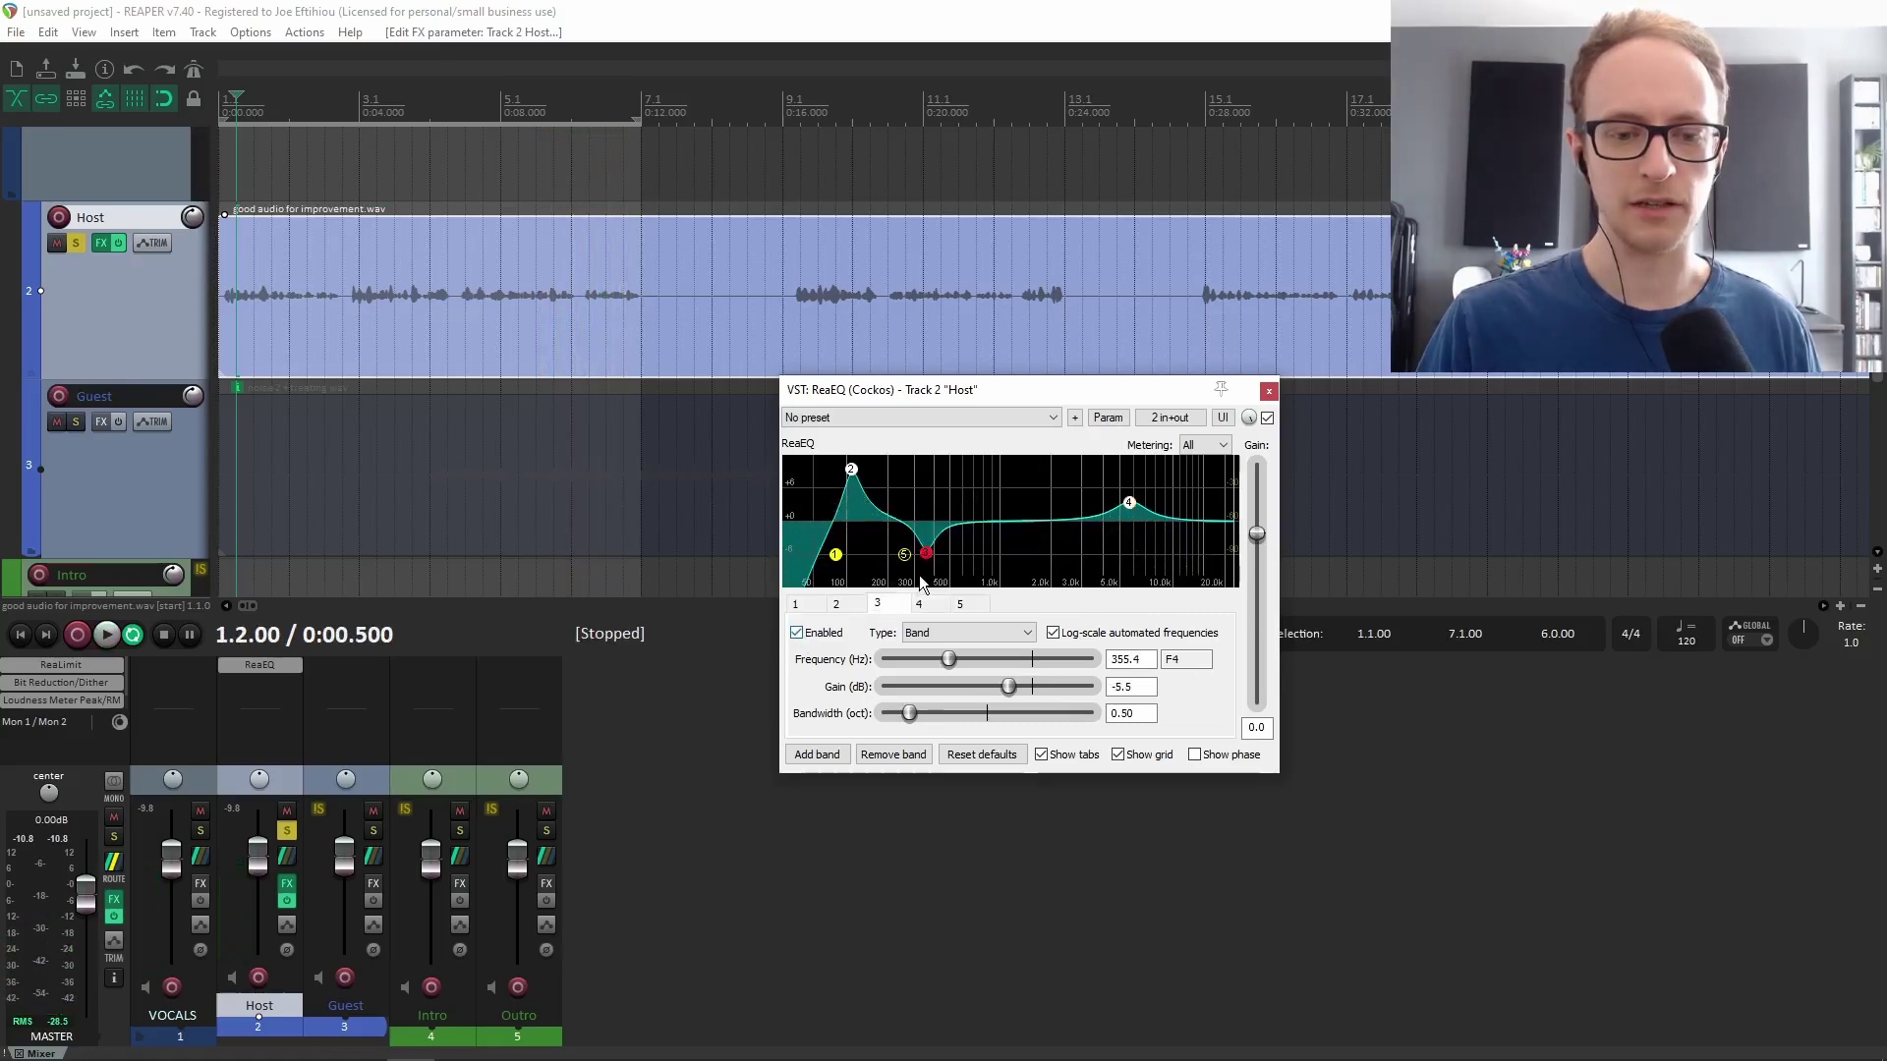
Play the Host track from the start and compare it with ReaEQ bypassed and active, leaving ReaEQ active.
left_click(272, 267)
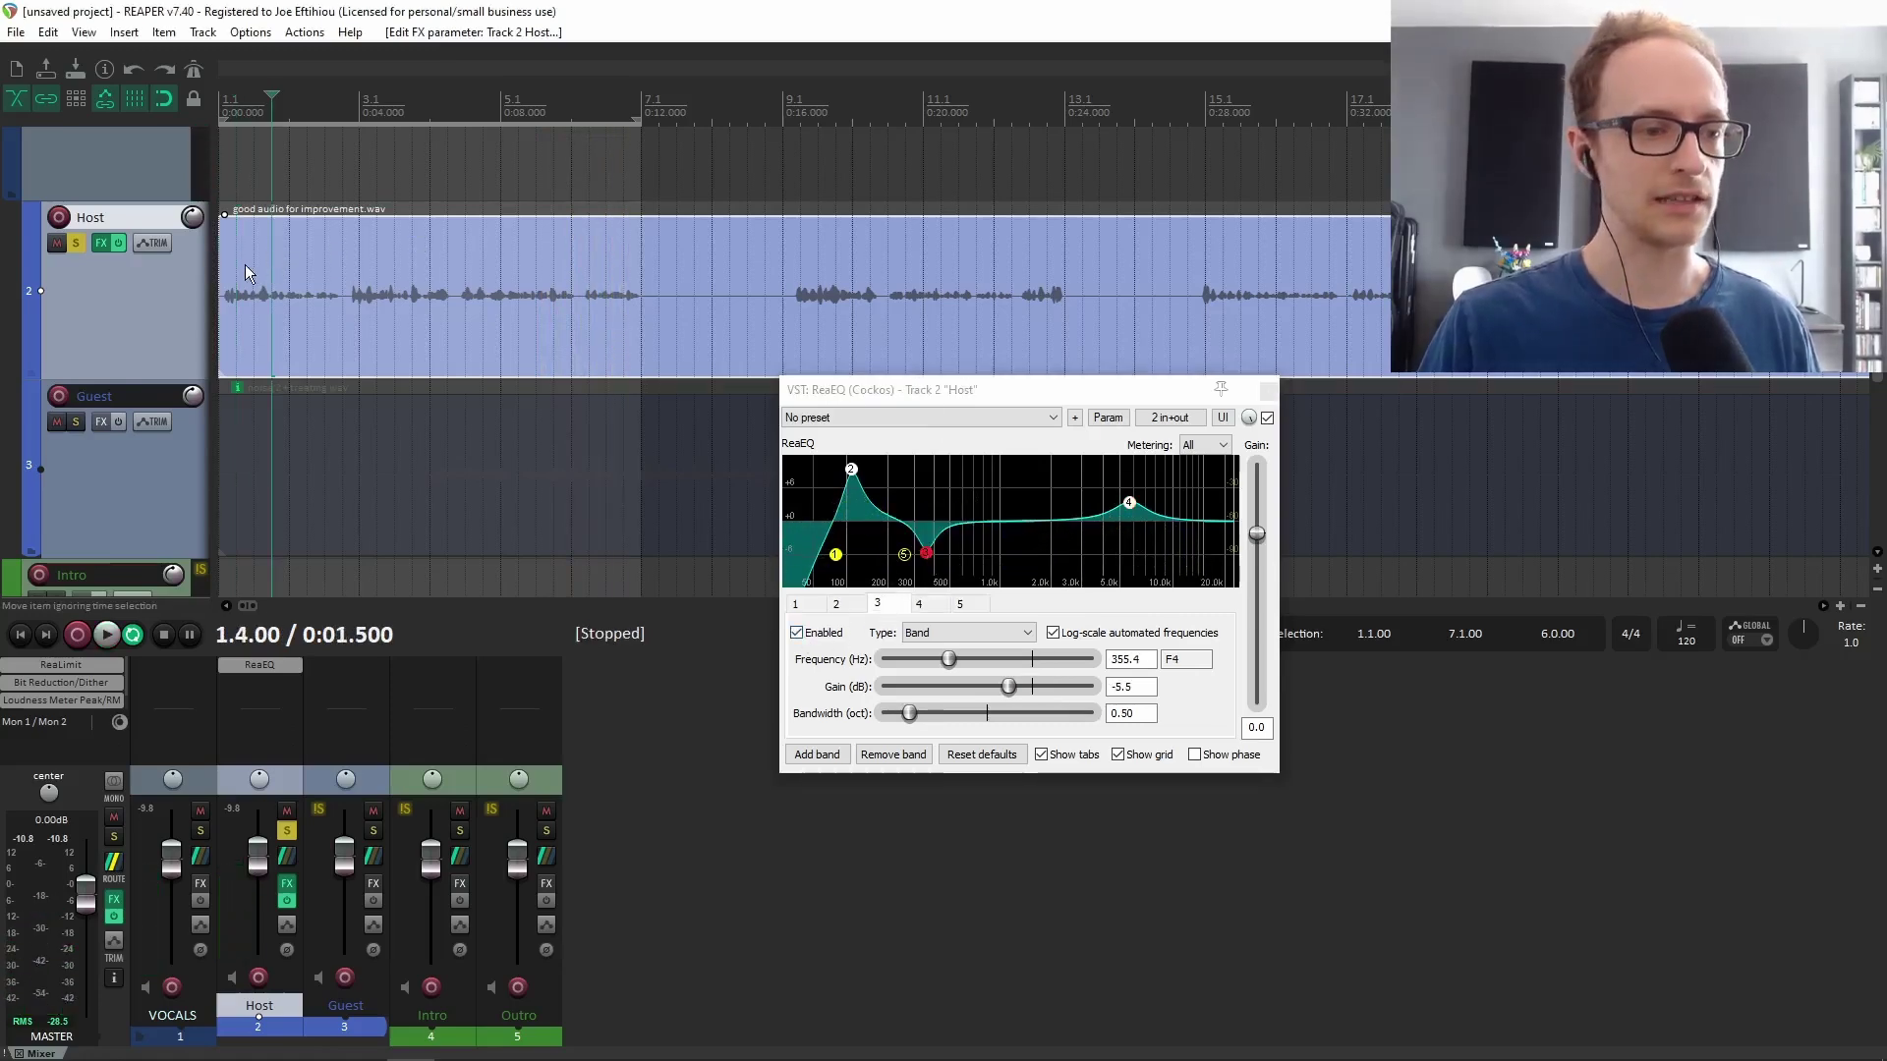
left_click(224, 261)
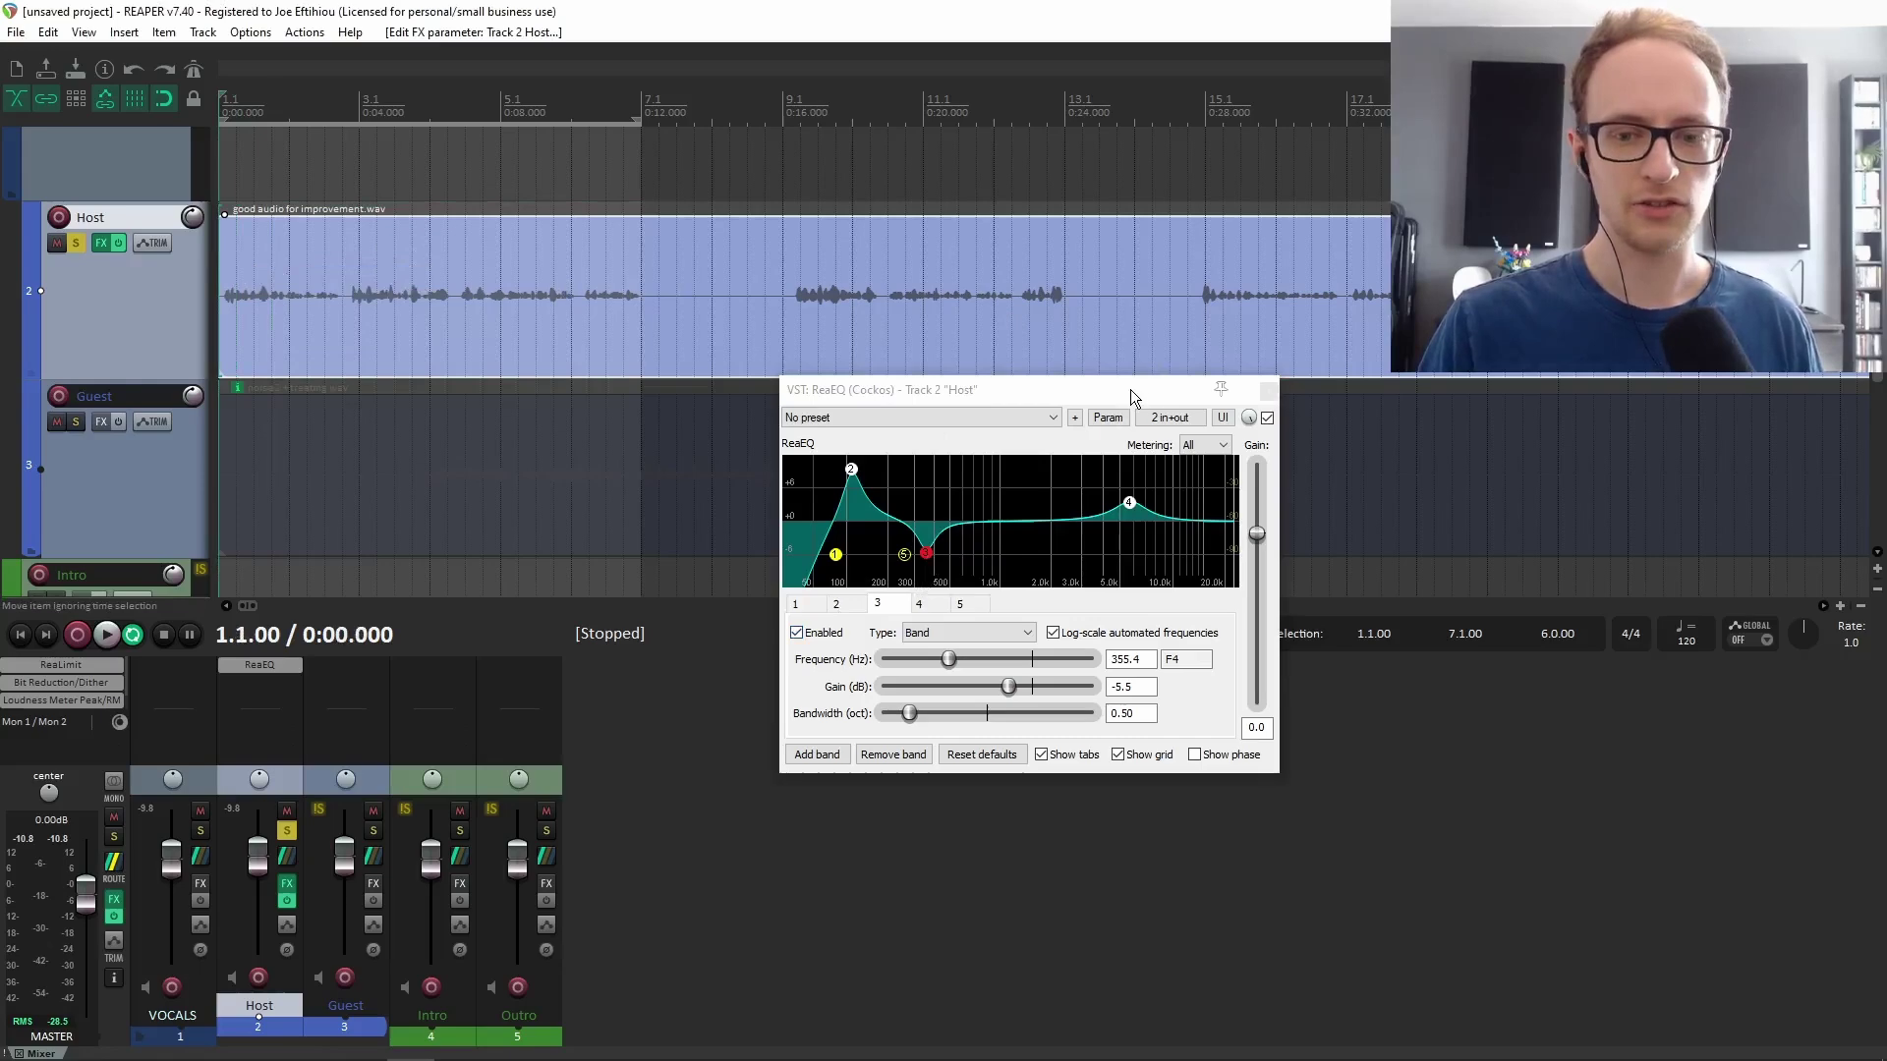
left_click(1268, 418)
key("space")
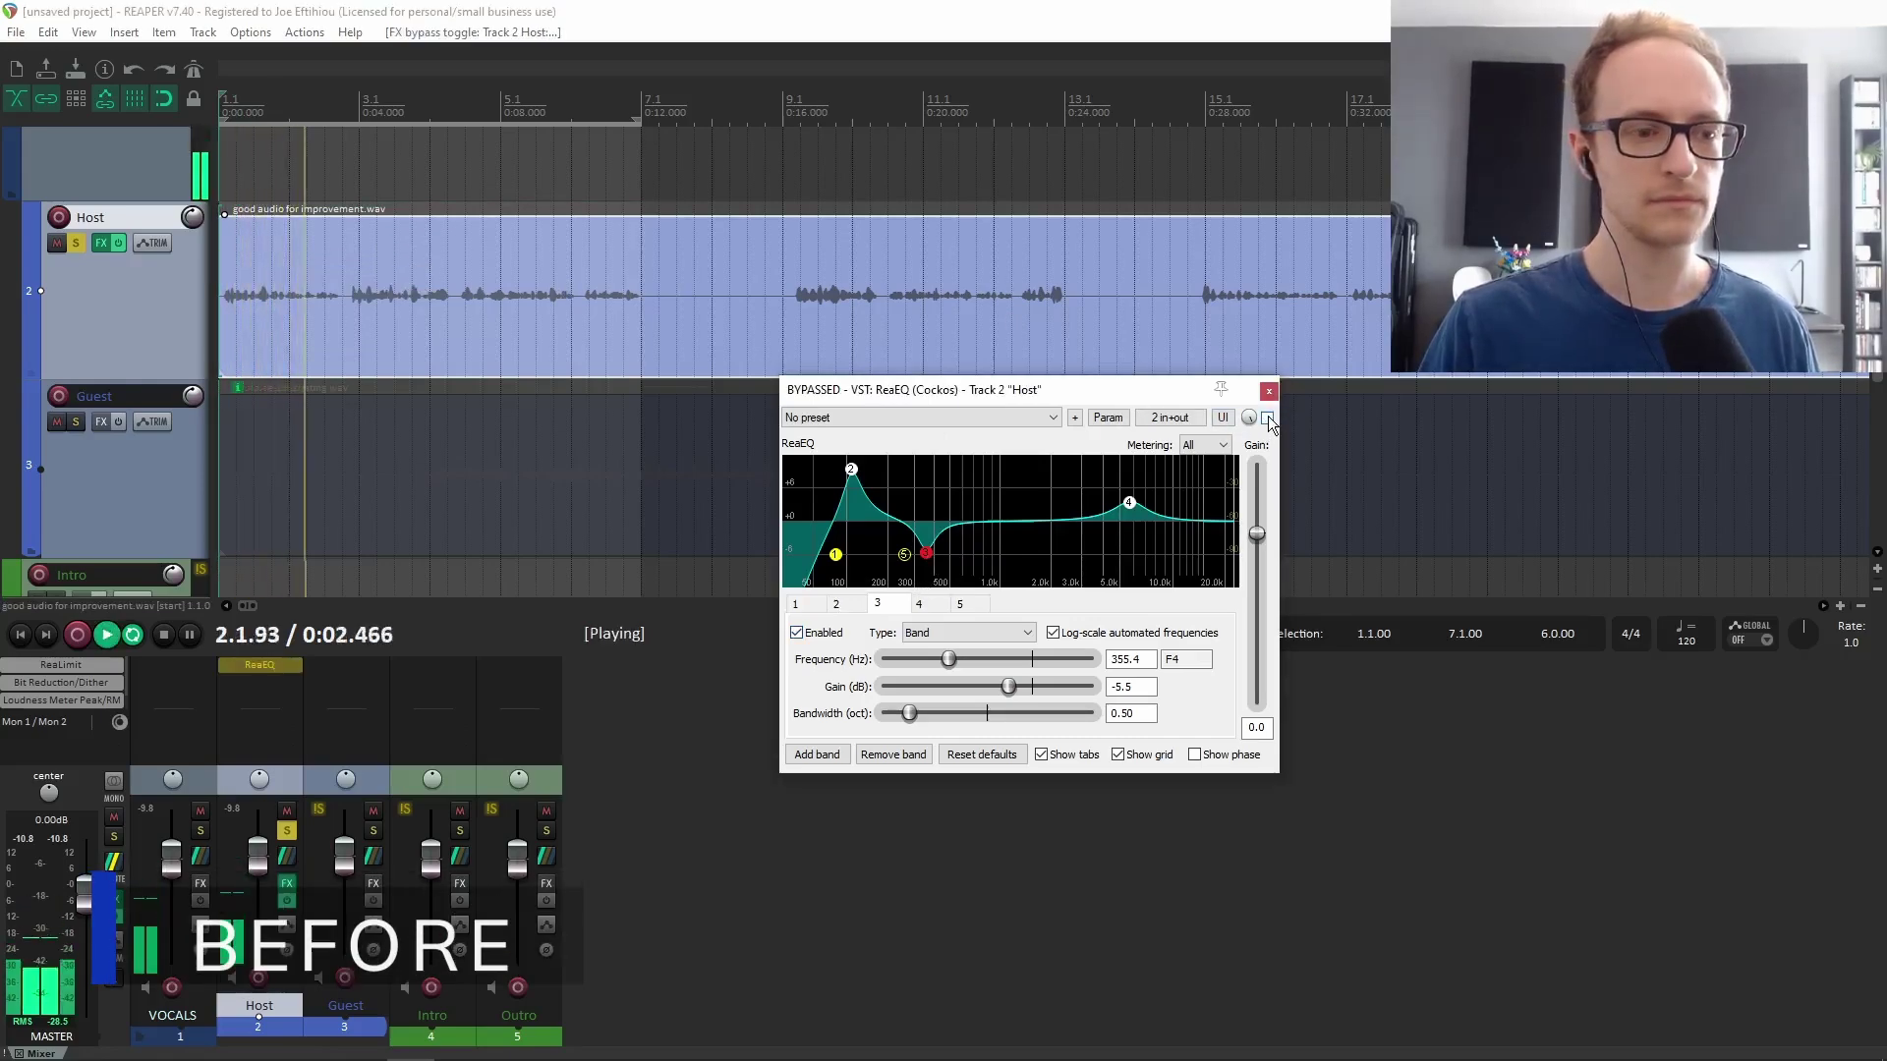
left_click(1267, 419)
key("space")
key("space")
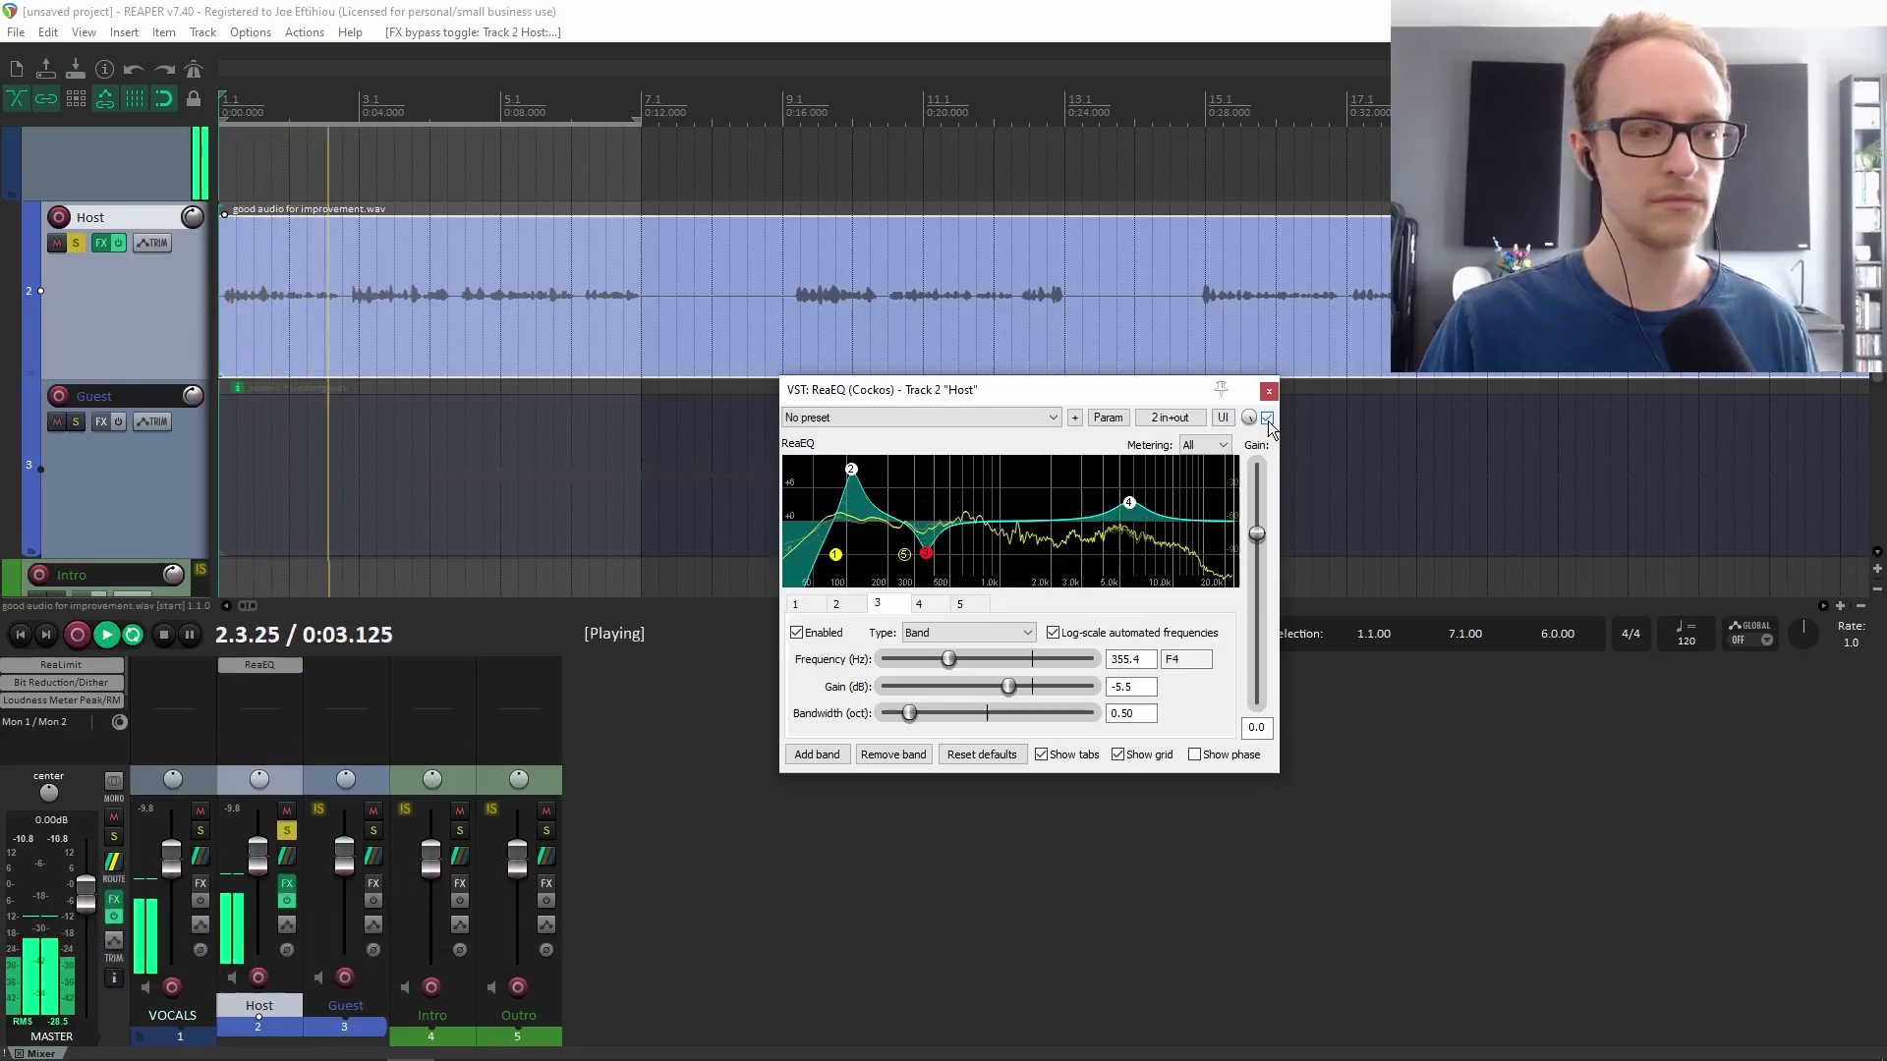
key("space")
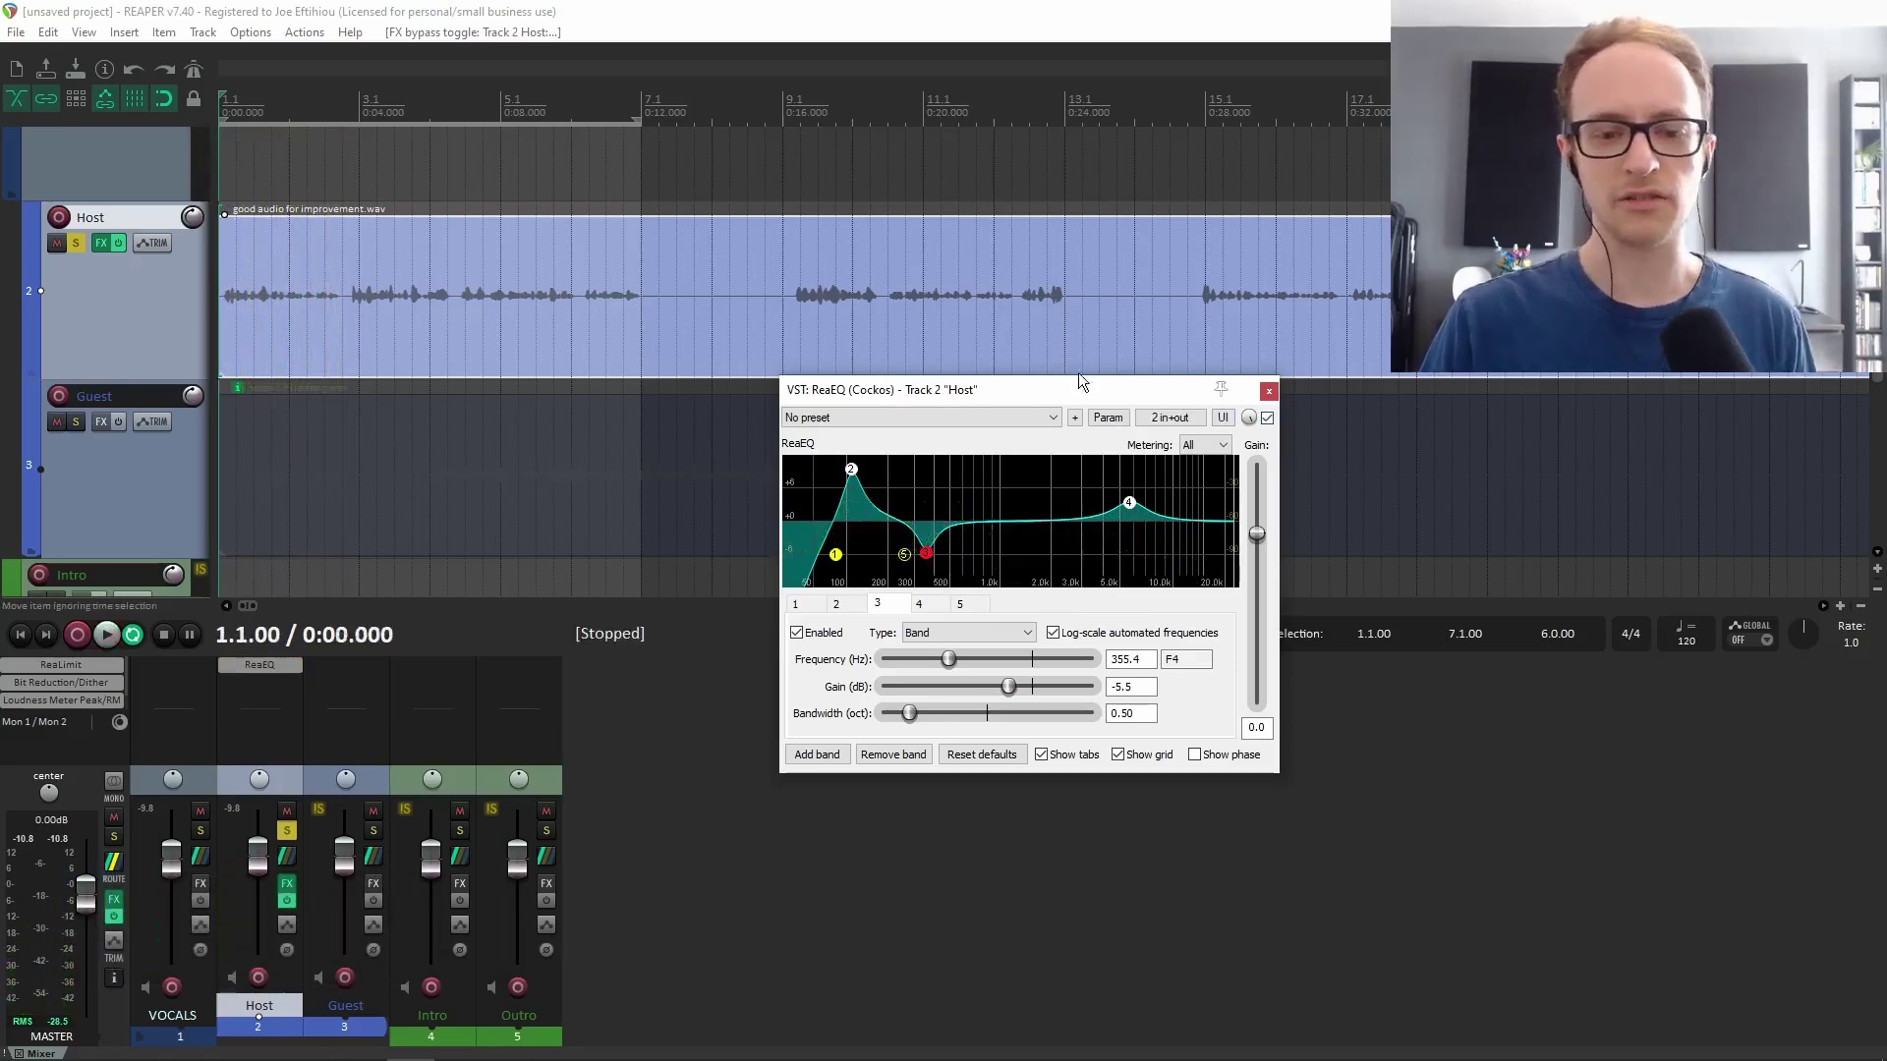
Toggle ReaEQ's bypass on the Host track and play the Guest track from 1:06 with its ReaEQ bypassed.
left_click(1267, 419)
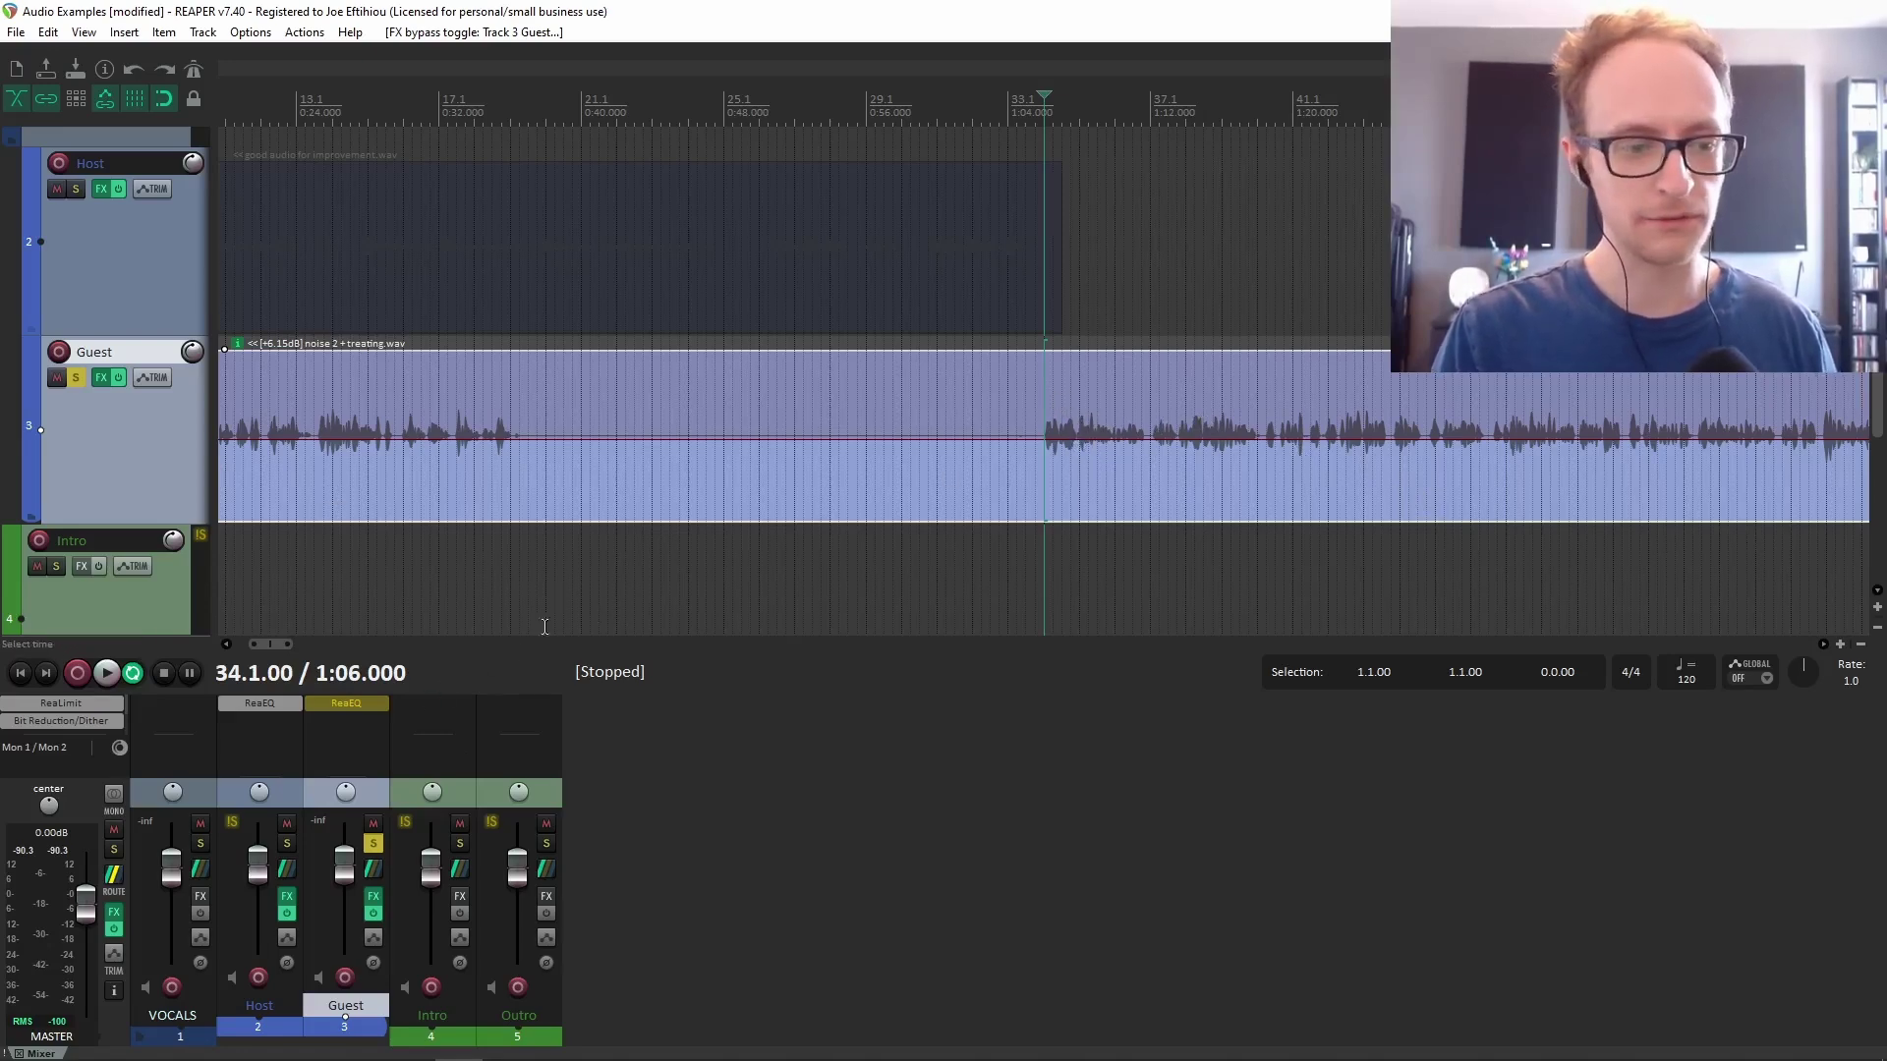
key("space")
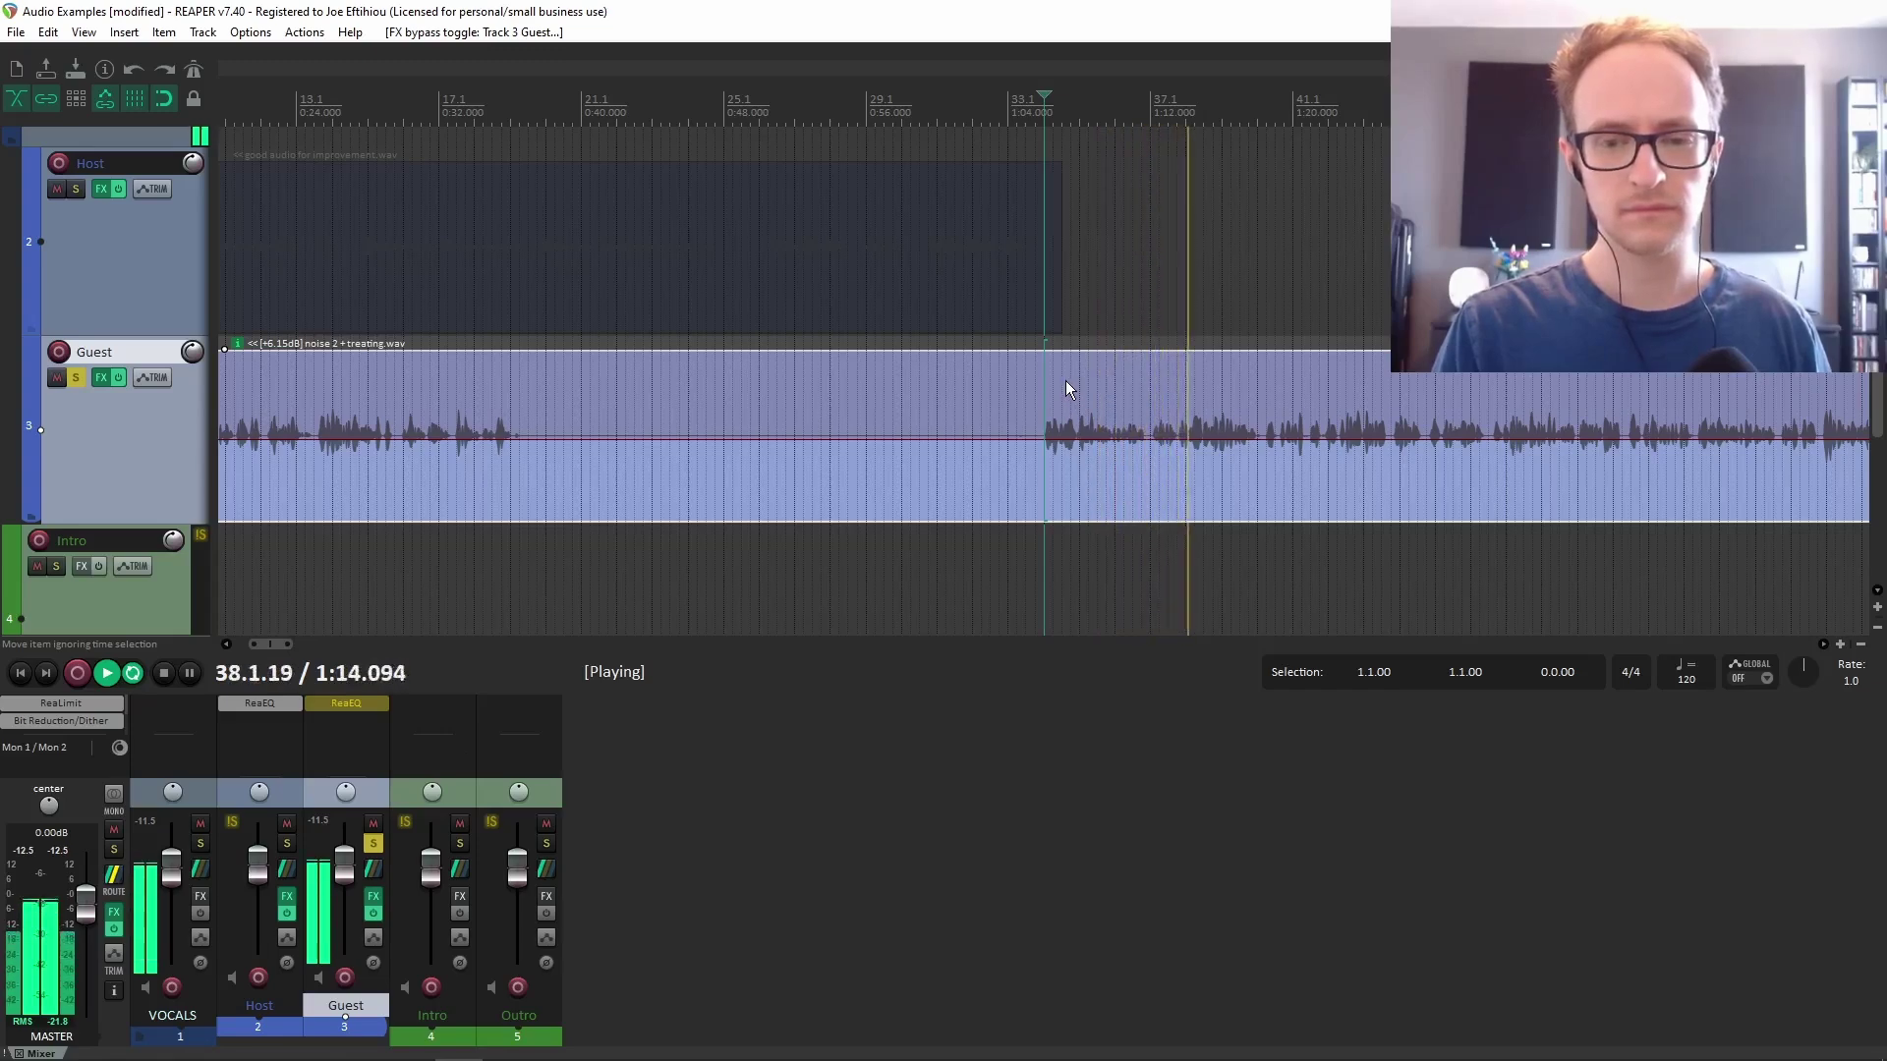
key("space")
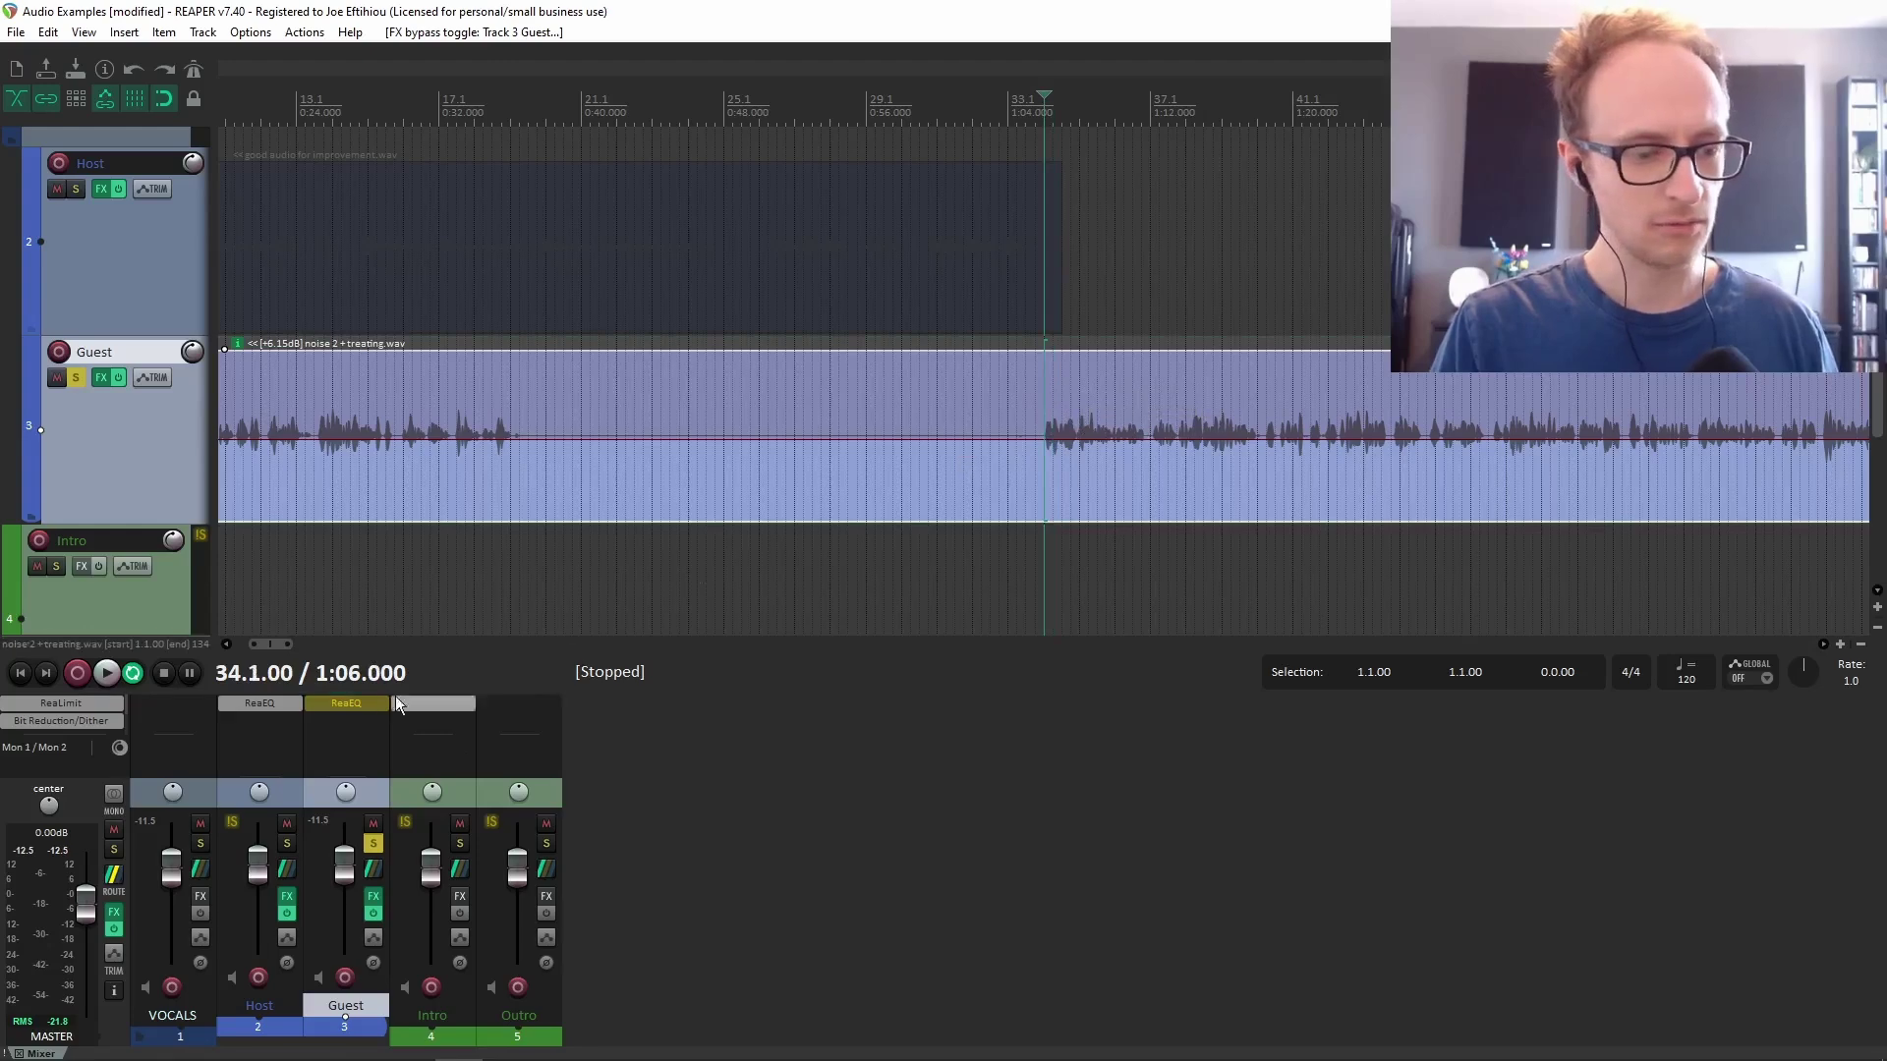
Open the Guest track's ReaEQ, make it active and enable its band 1 high-pass filter at 101.6 Hz.
left_click(350, 706, "shift")
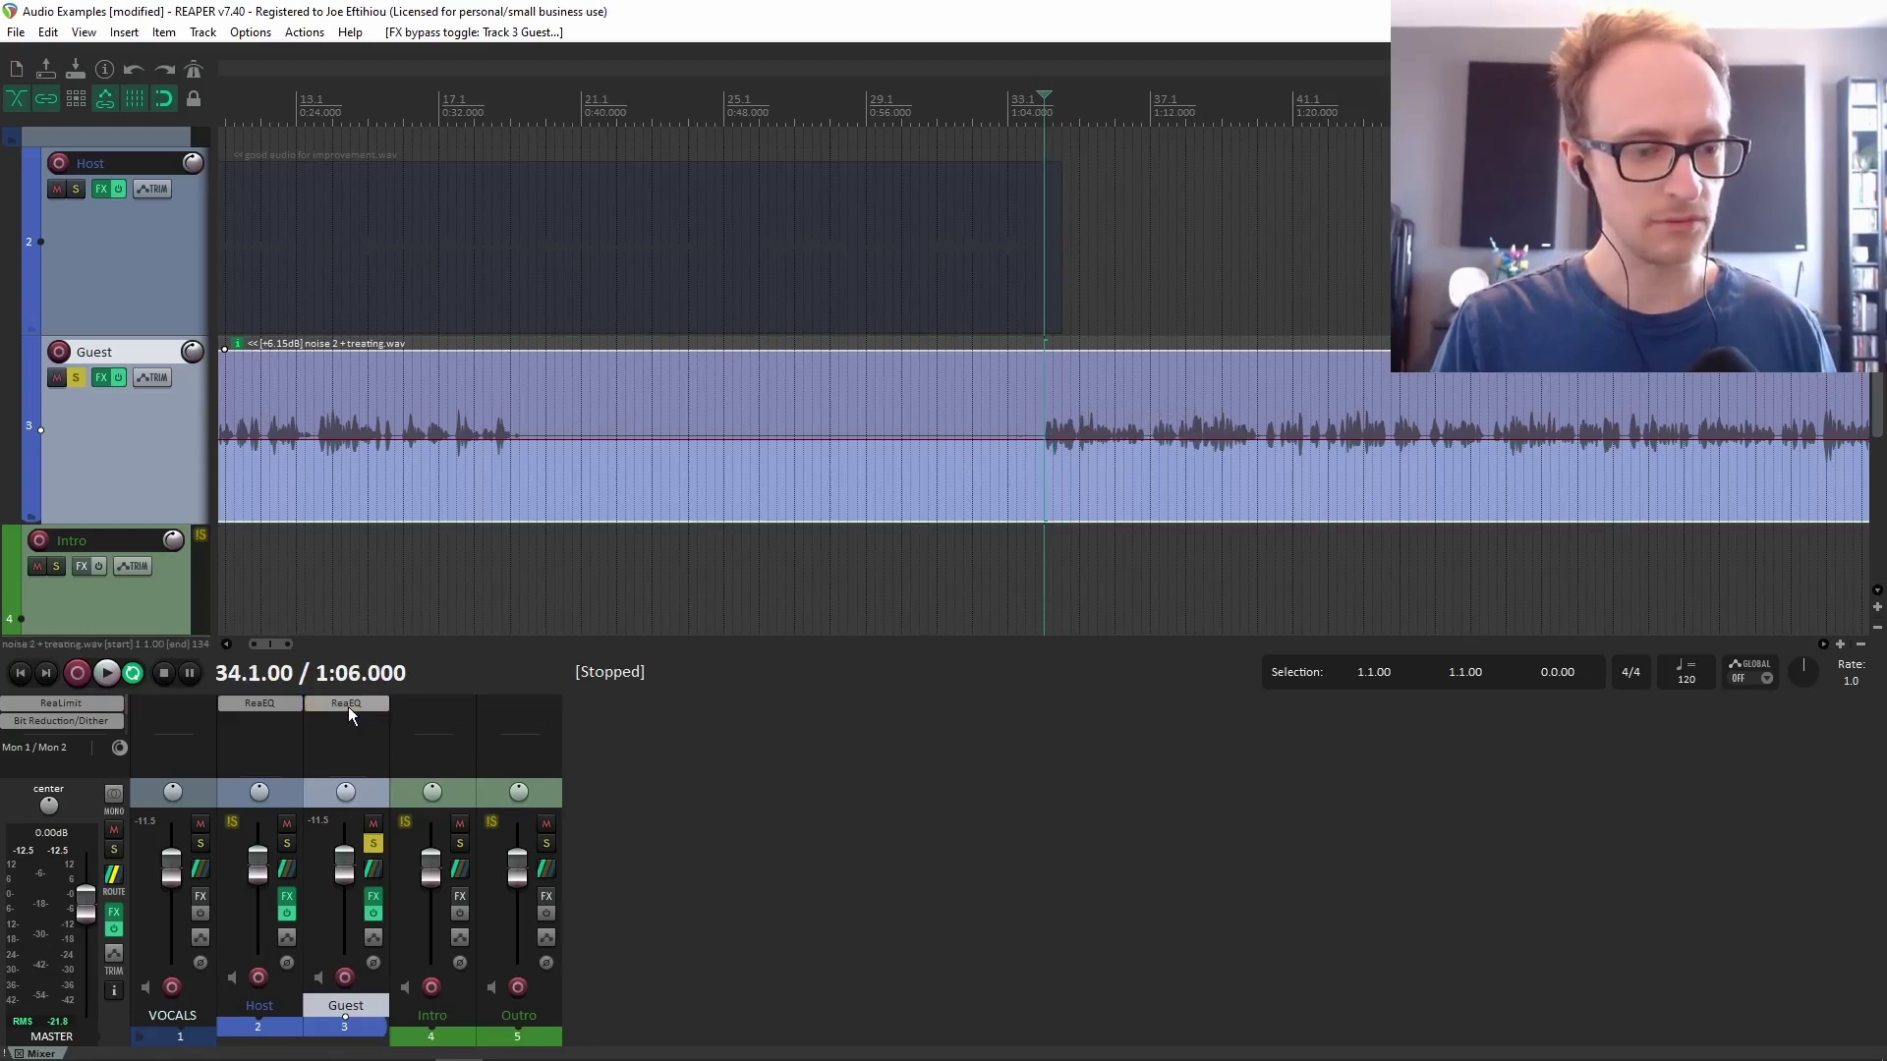
left_click(350, 704)
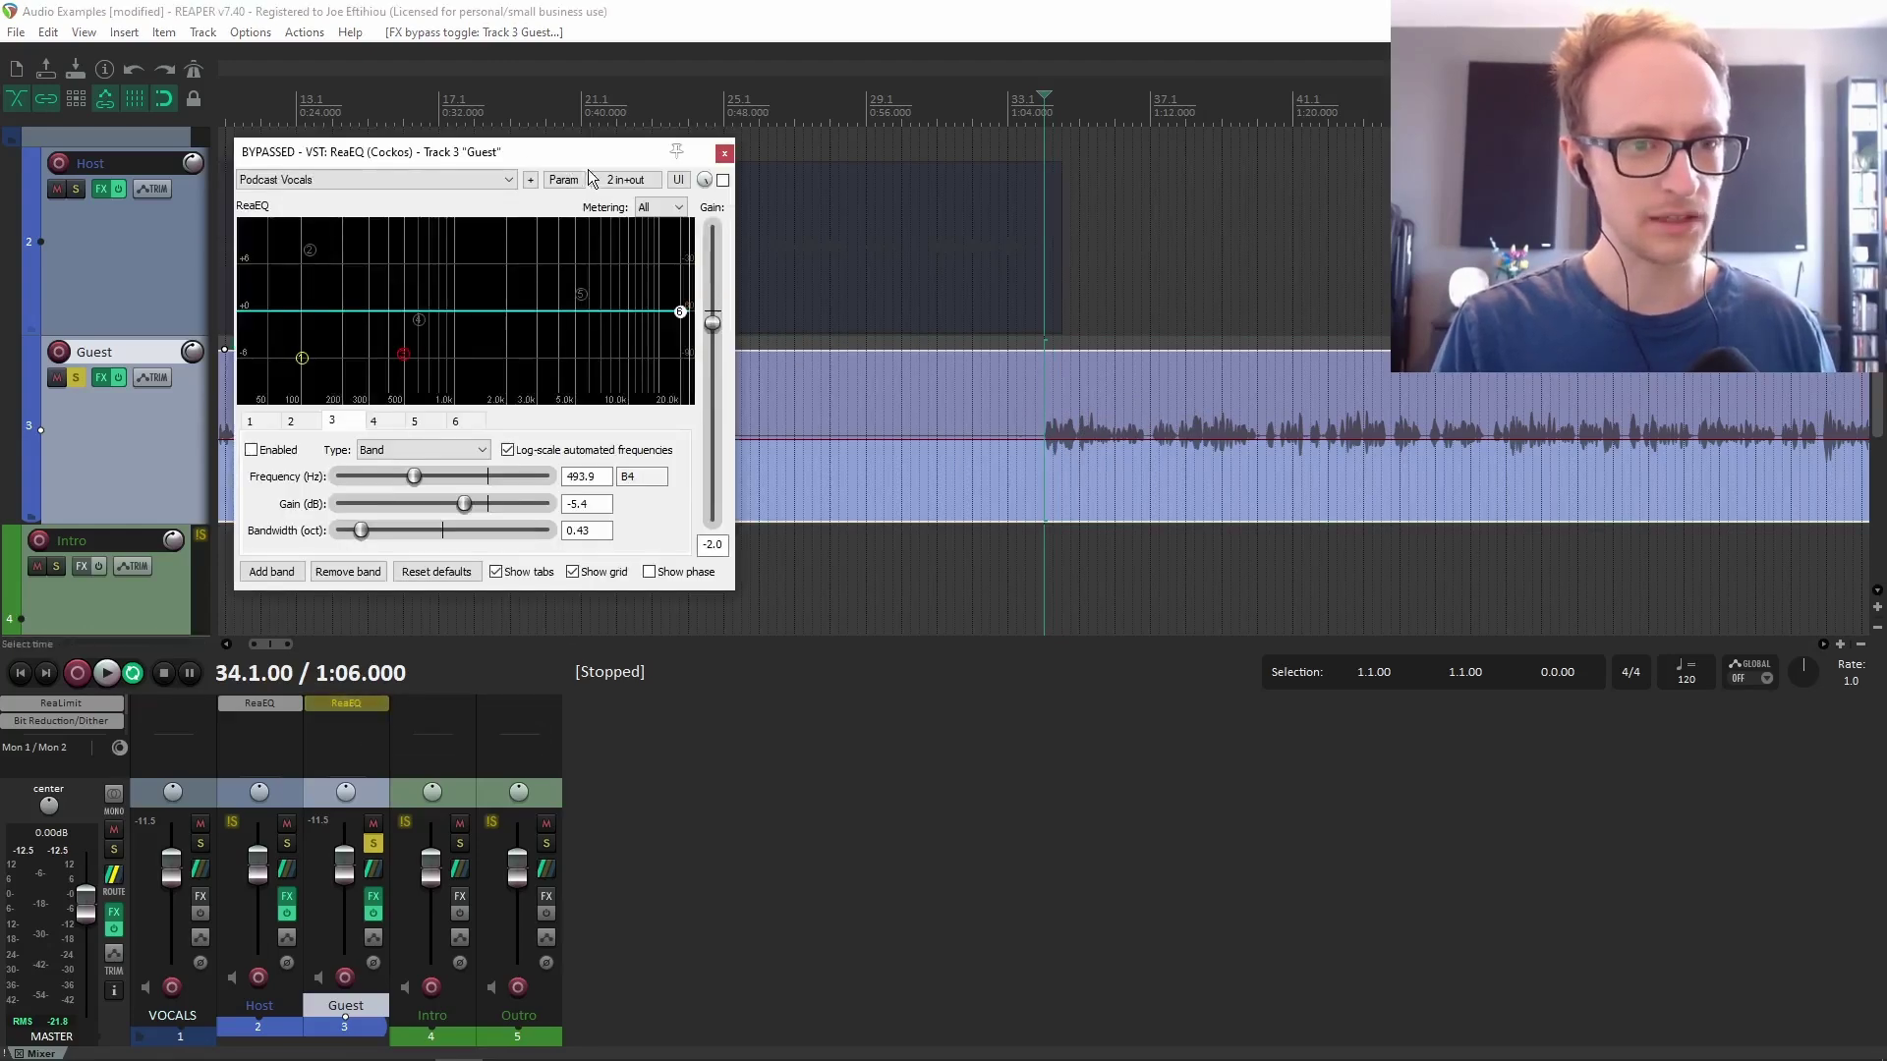
left_click(352, 699, "shift")
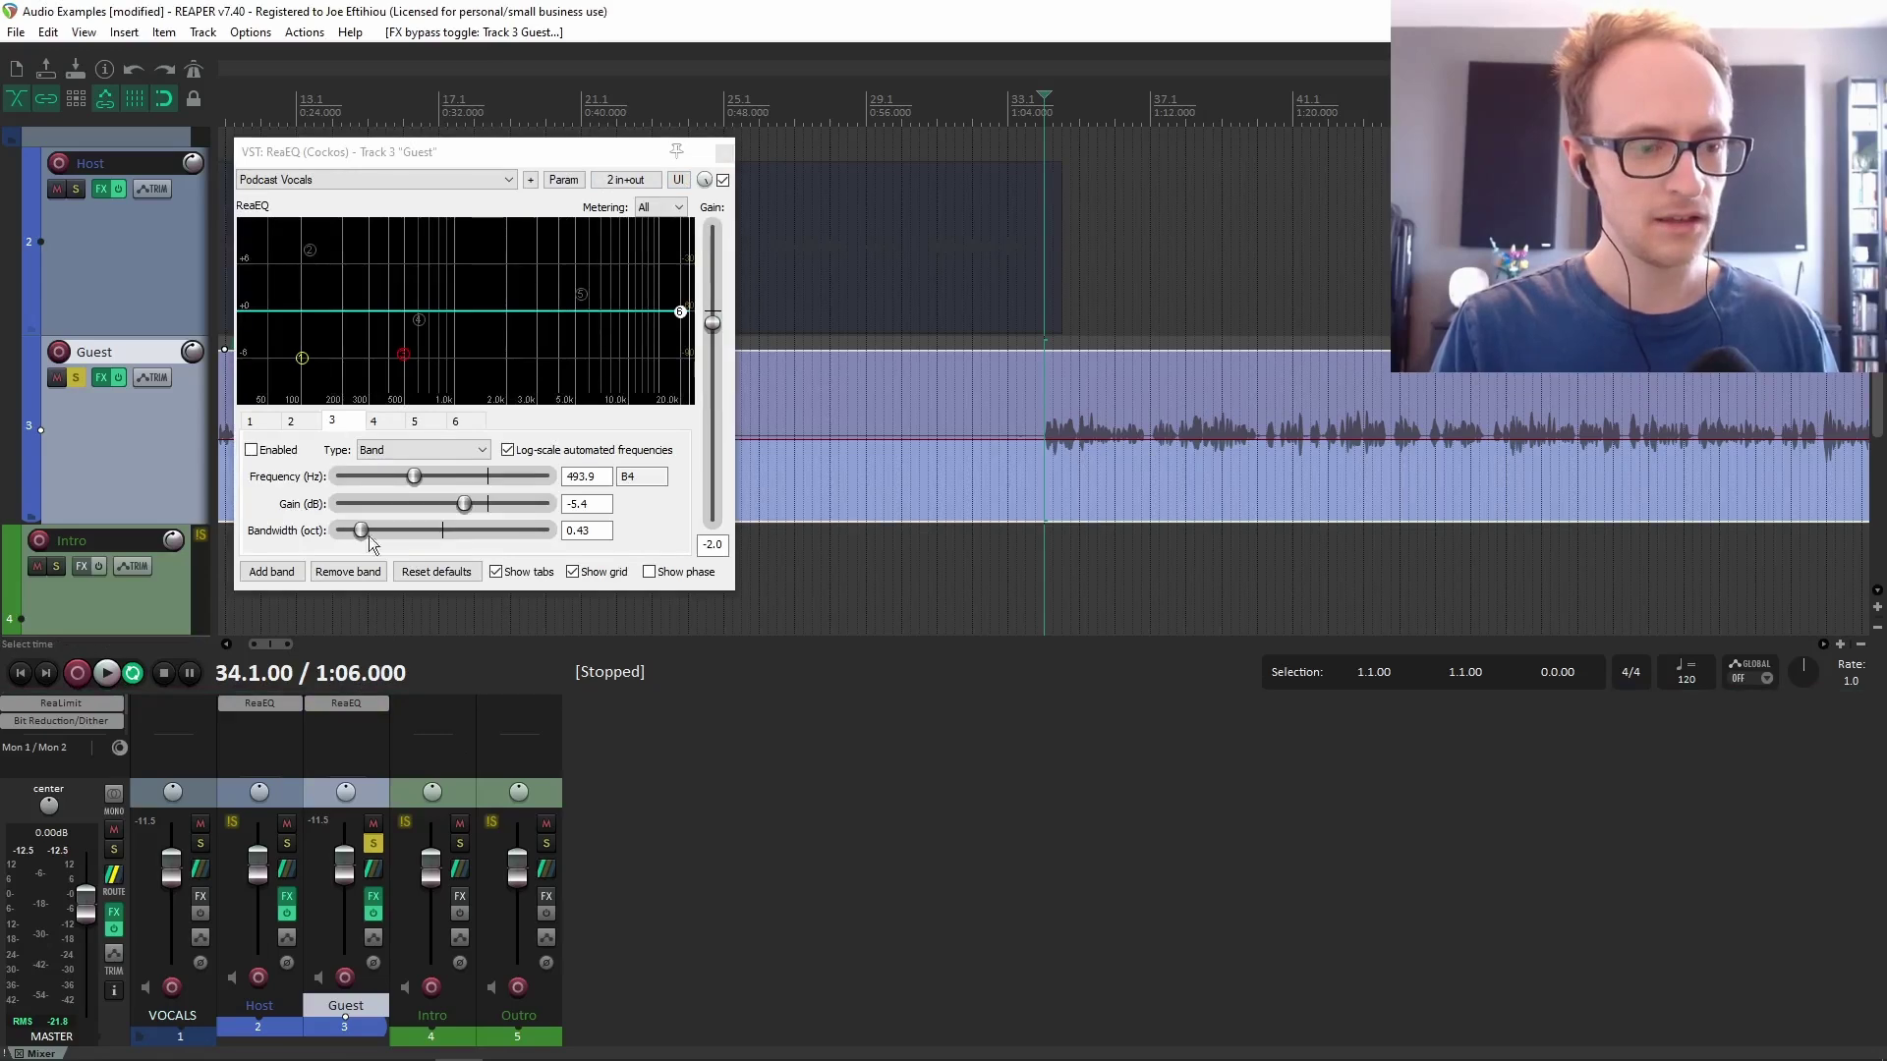
left_click(261, 422)
left_click(253, 450)
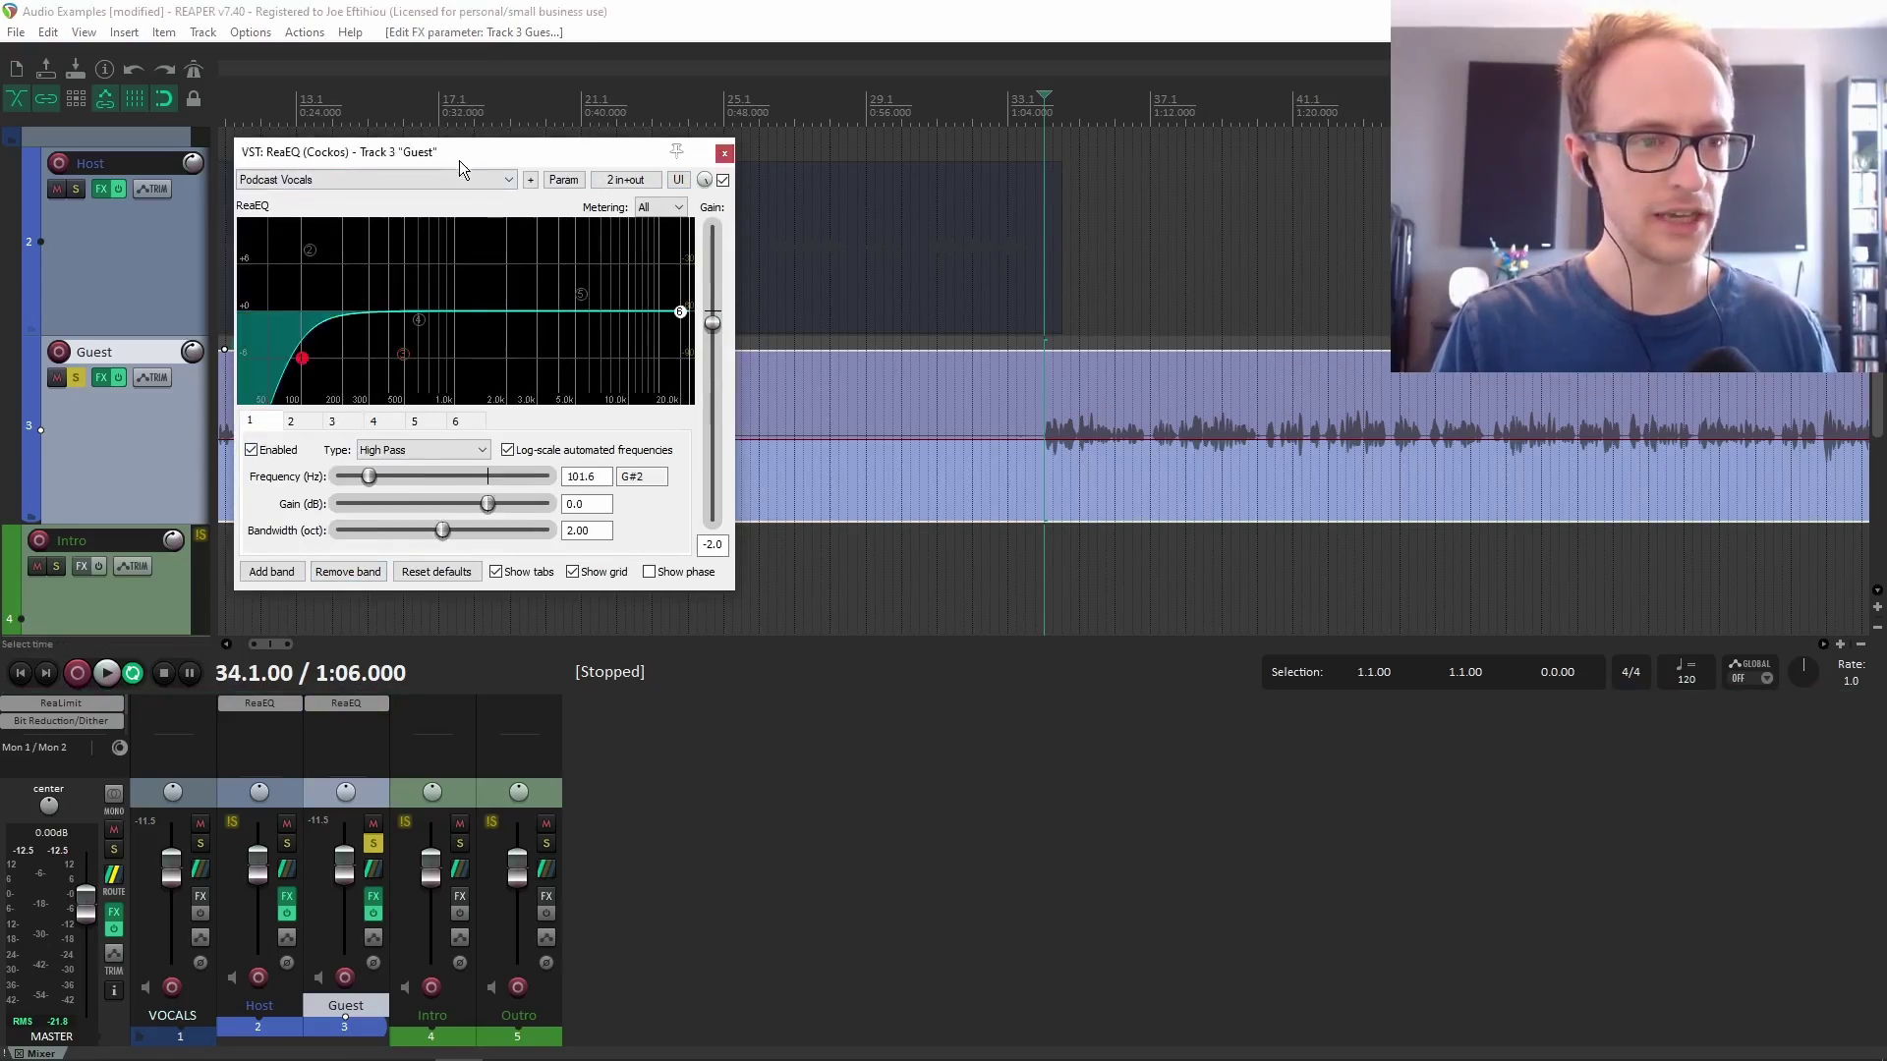
Enable band 2 on the Guest's ReaEQ, set it to about +8.1 dB at about 121 Hz and audition the track.
left_click_drag(458, 161, 725, 250)
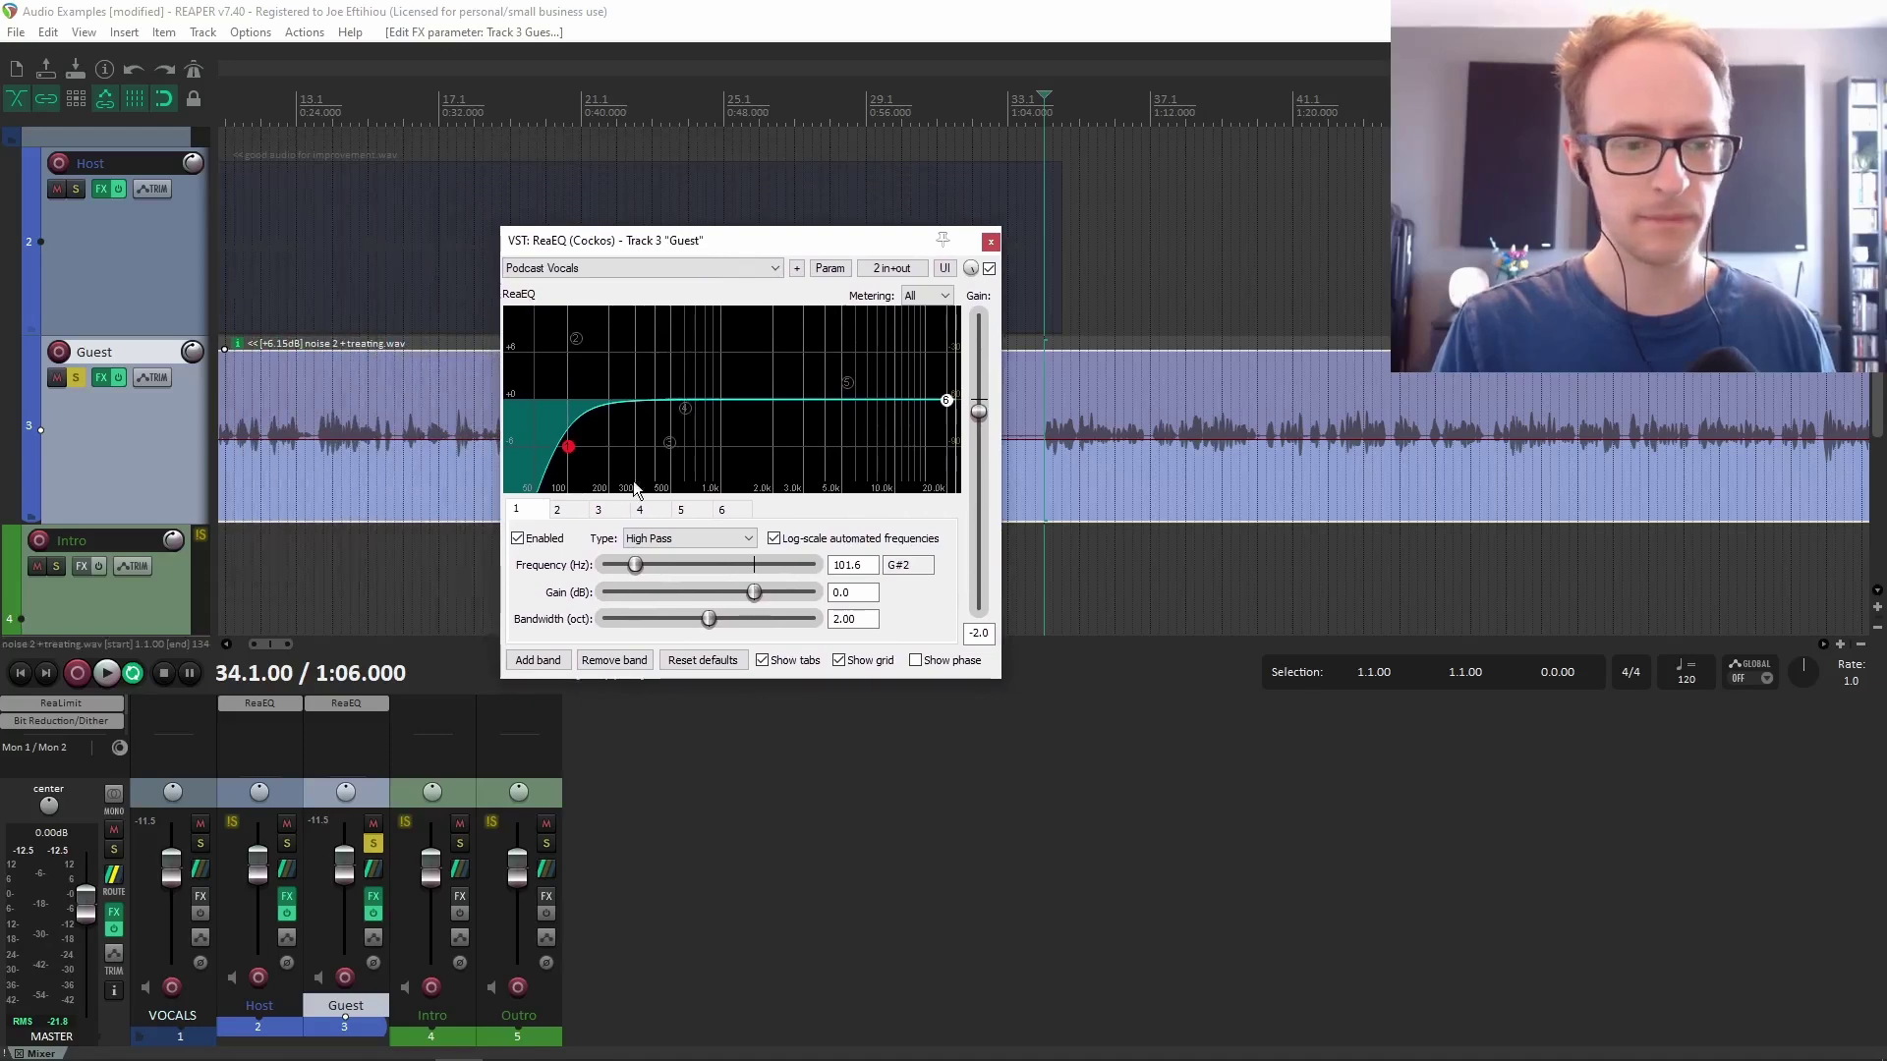
left_click(557, 510)
left_click(548, 540)
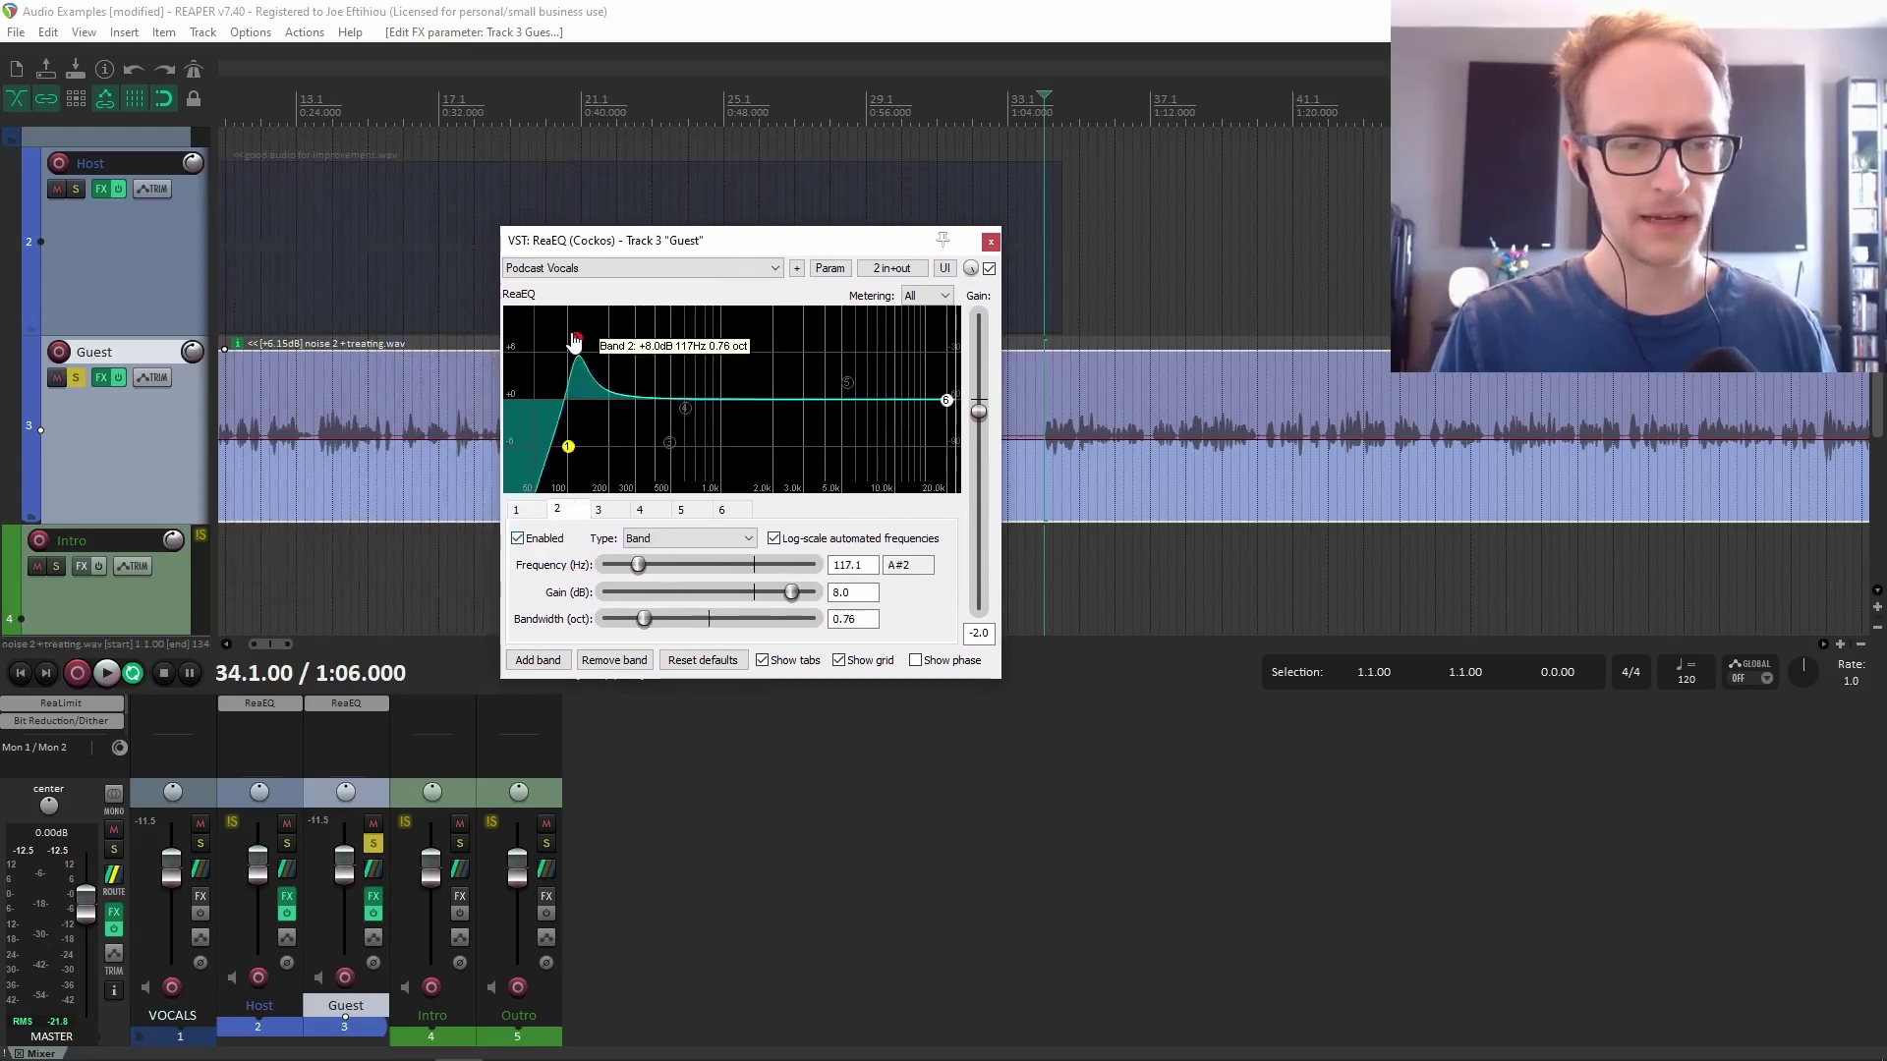
mouse_move(576, 338)
left_mouse_down()
mouse_move(586, 310)
mouse_move(579, 345)
left_mouse_up()
key("space")
key("space")
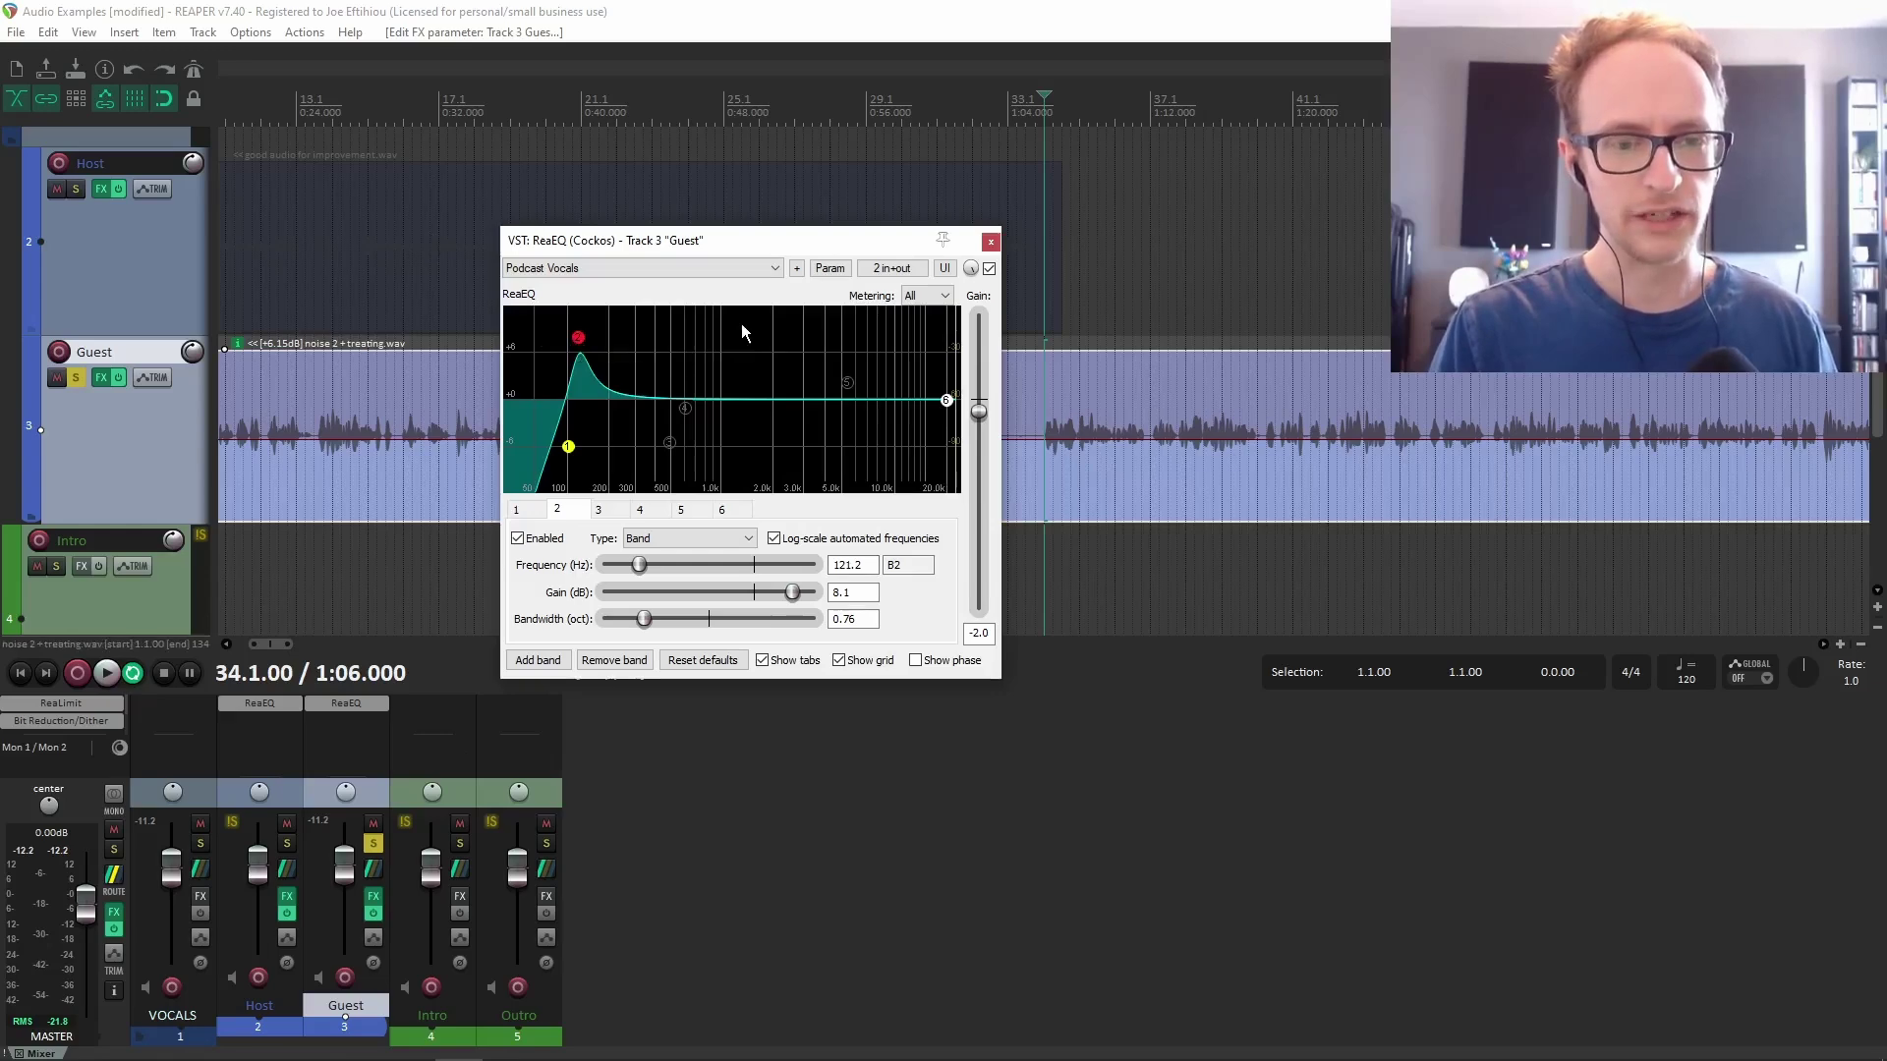
Enable band 3, try a boost of about 10 dB, set a cut of about 5.5 dB at about 515 Hz and listen to it.
left_click(599, 510)
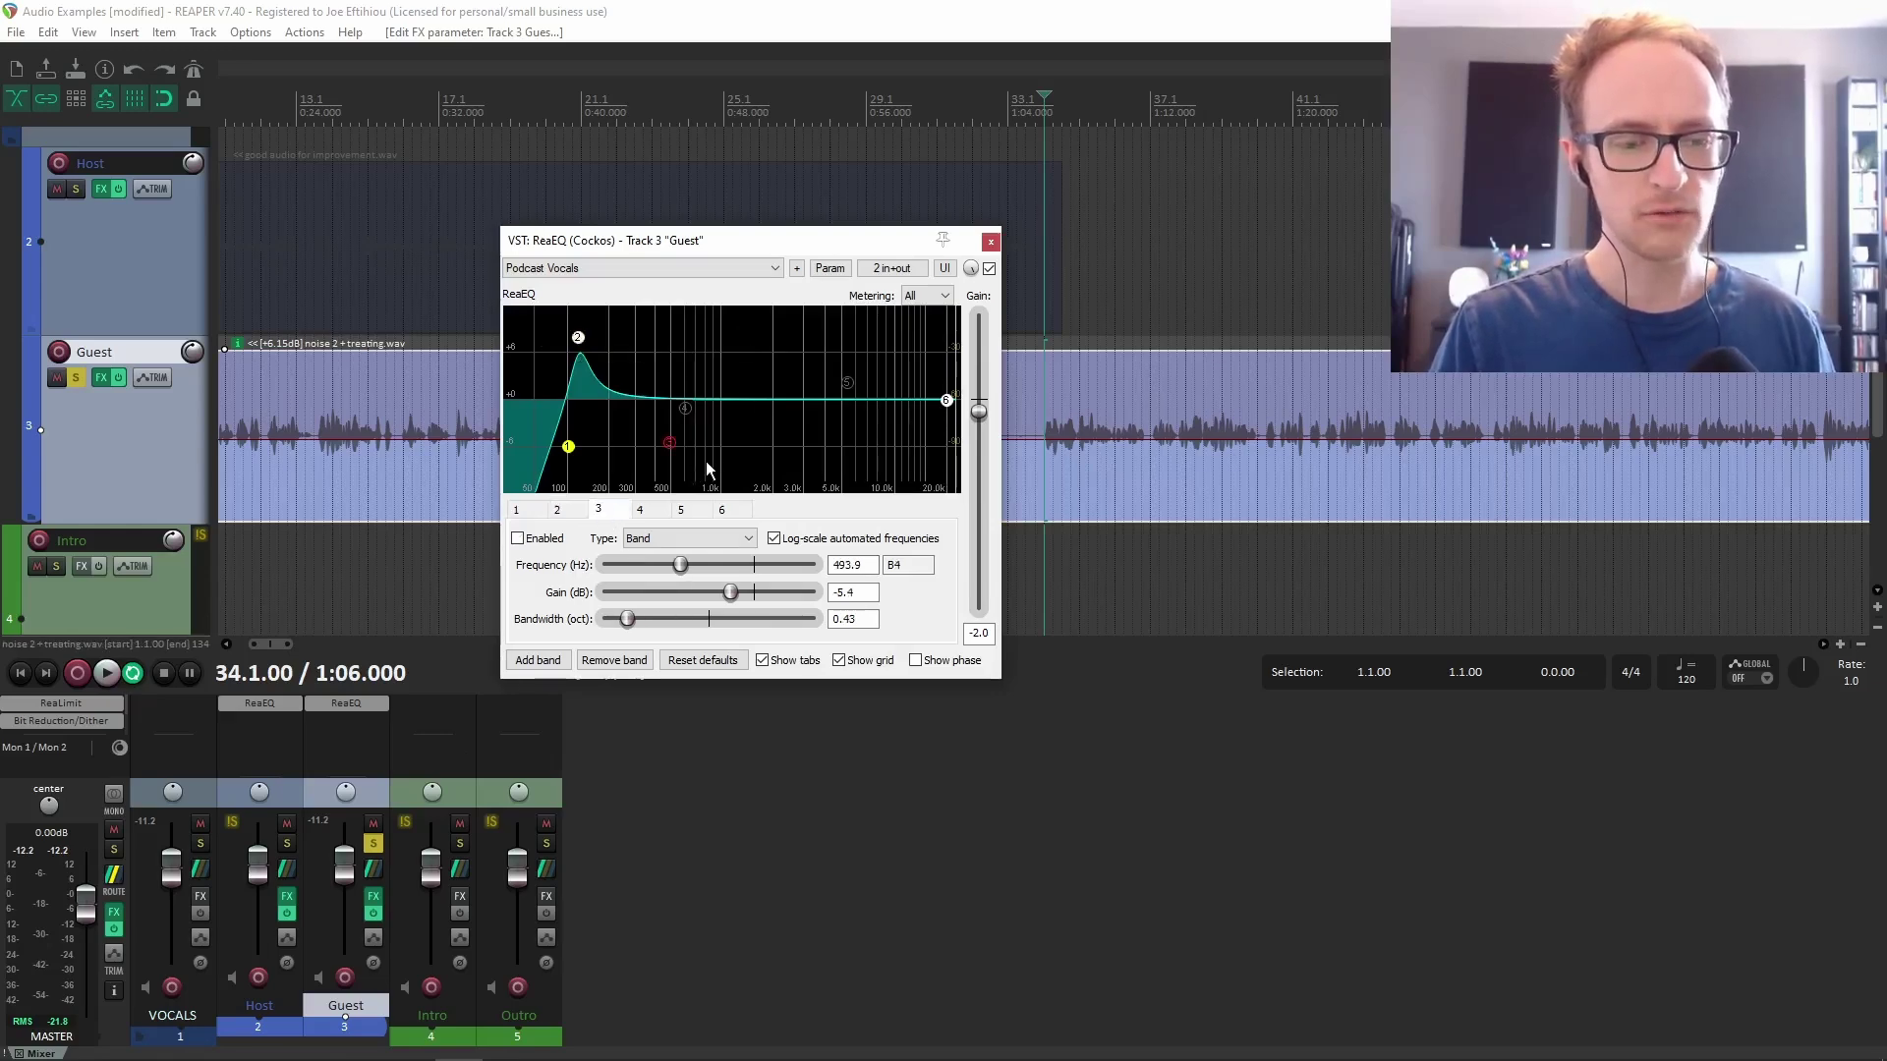
left_click(529, 539)
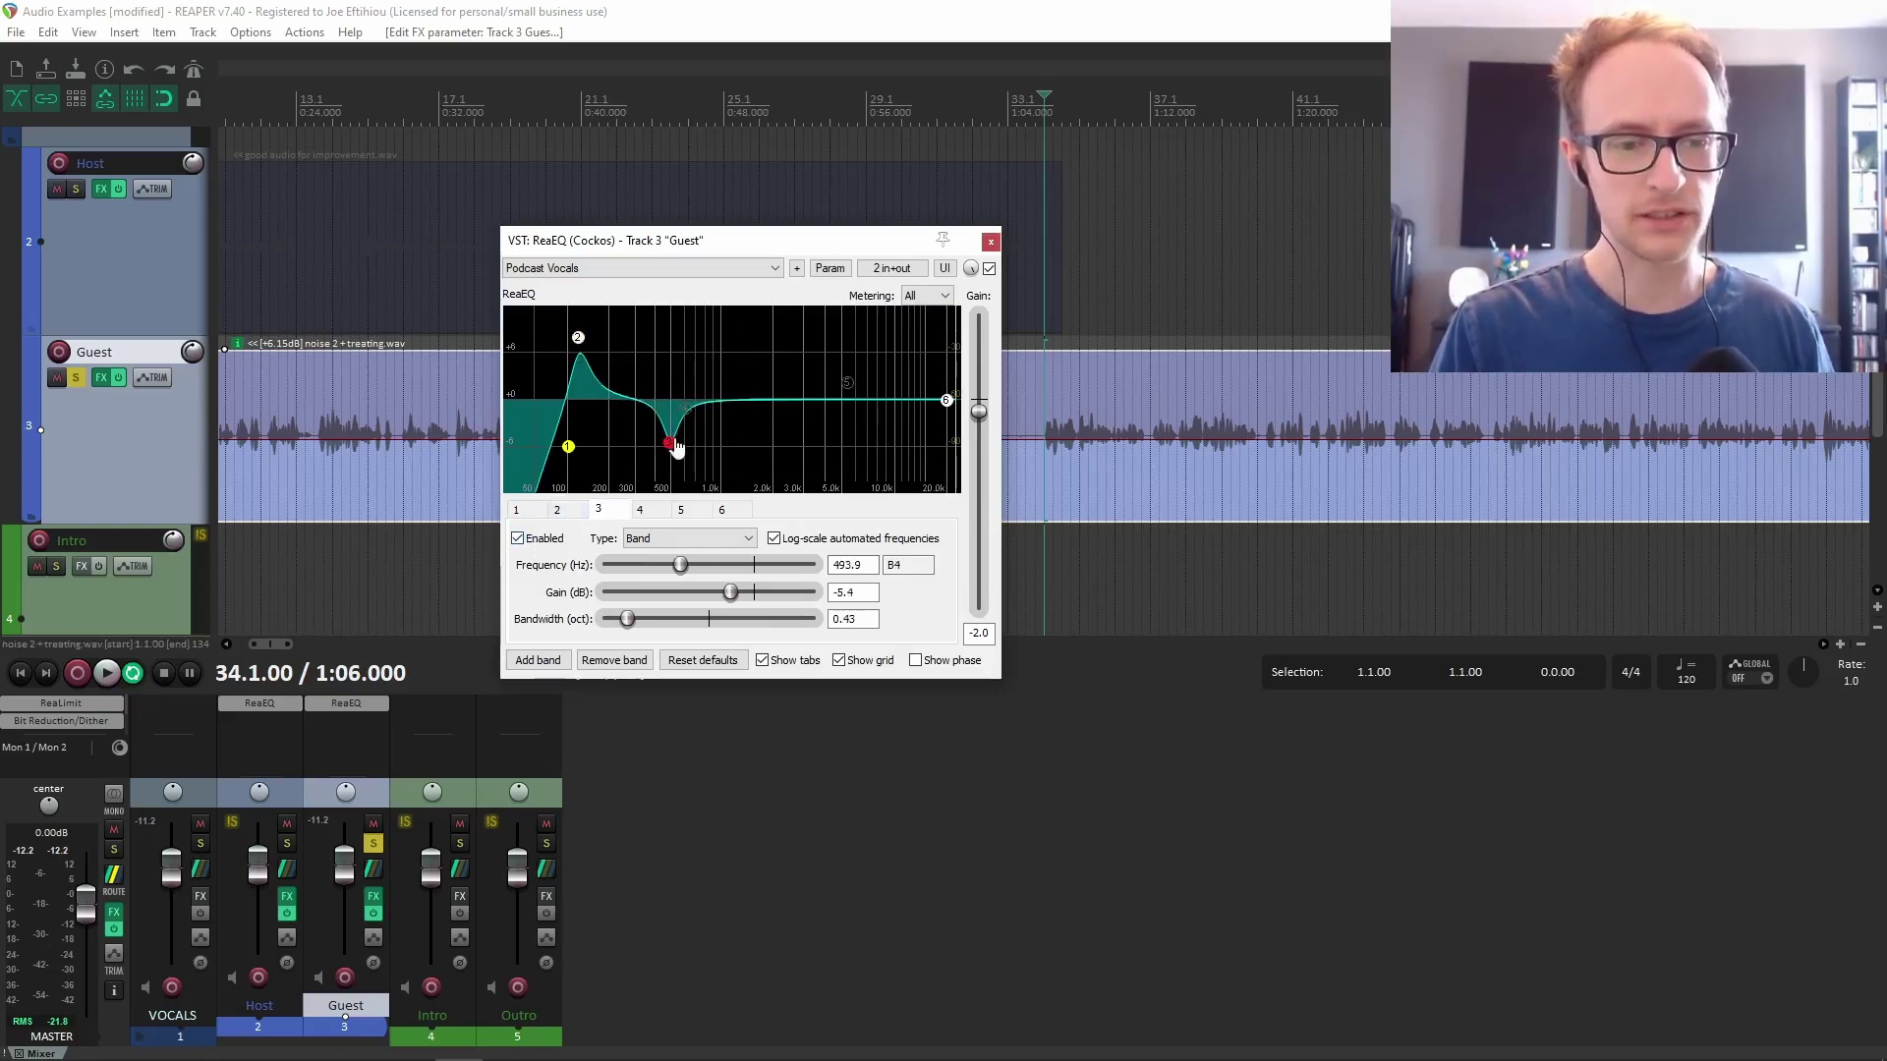
left_click_drag(670, 445, 672, 325)
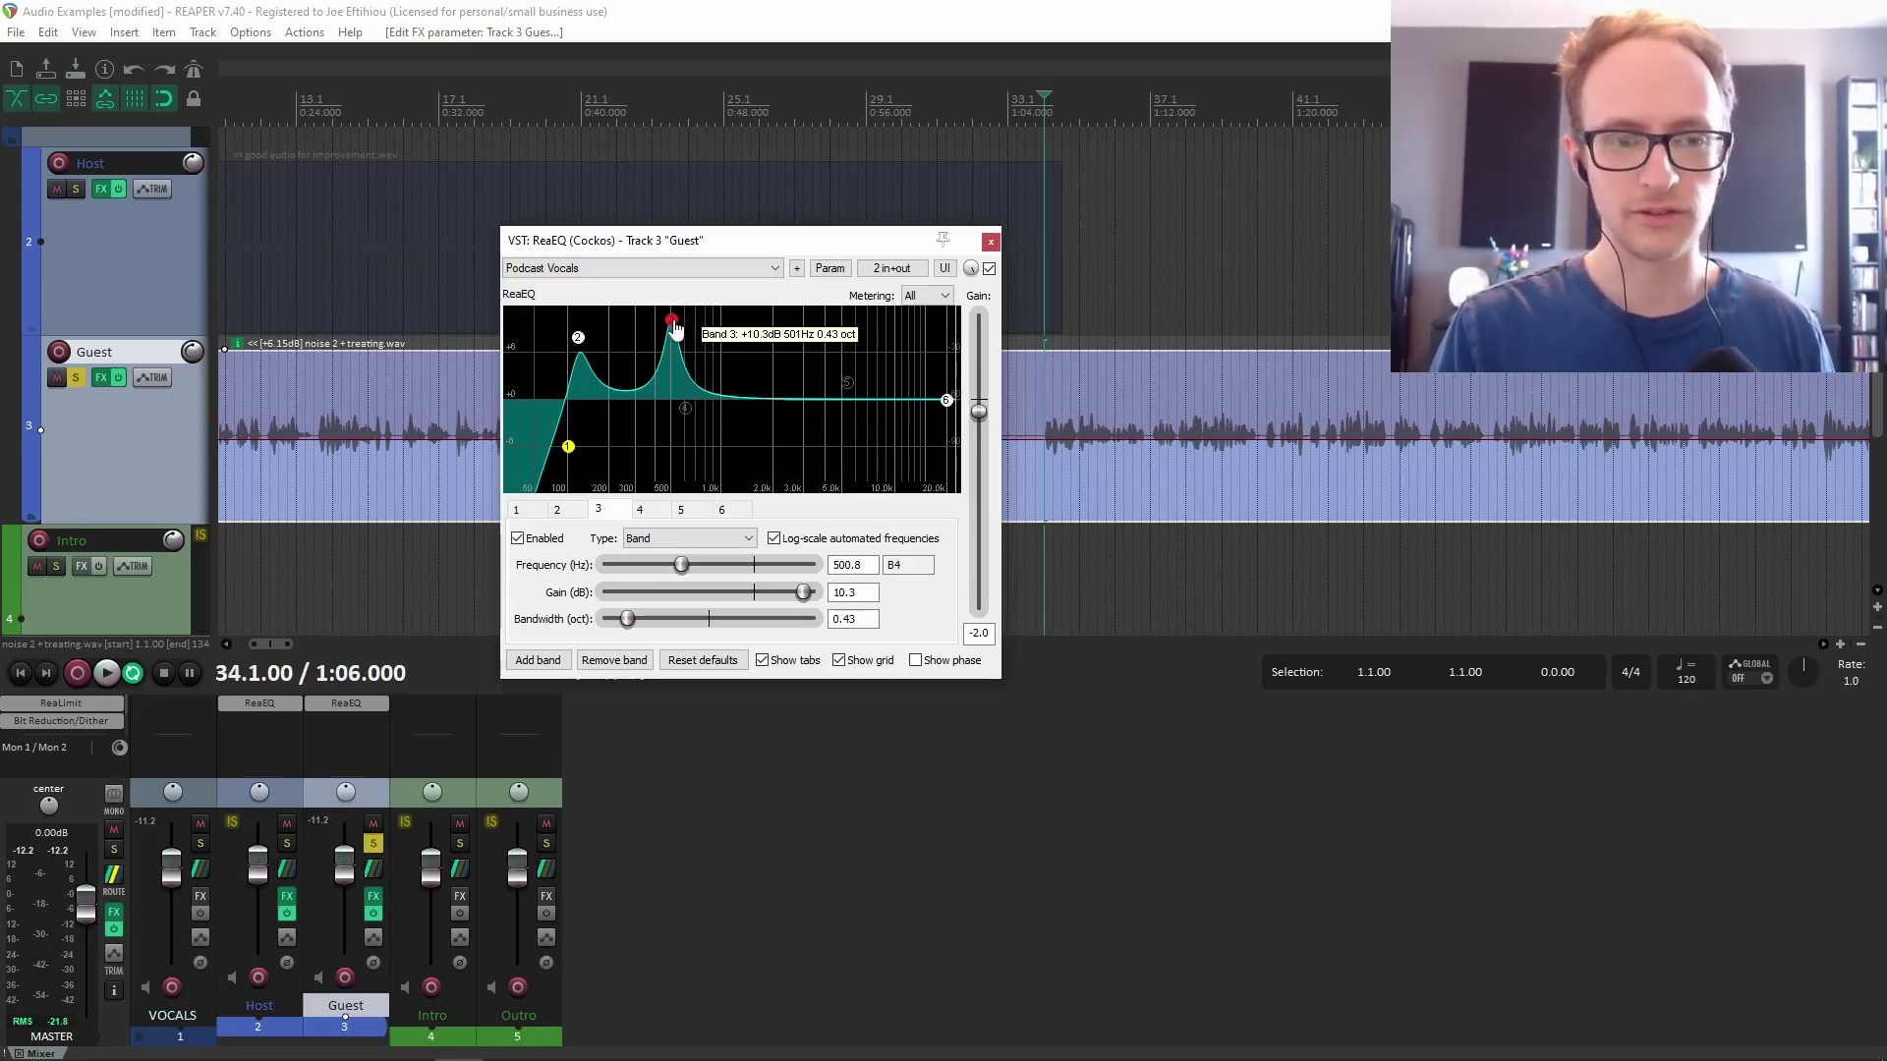
left_click_drag(674, 327, 674, 454)
key("space")
key("space")
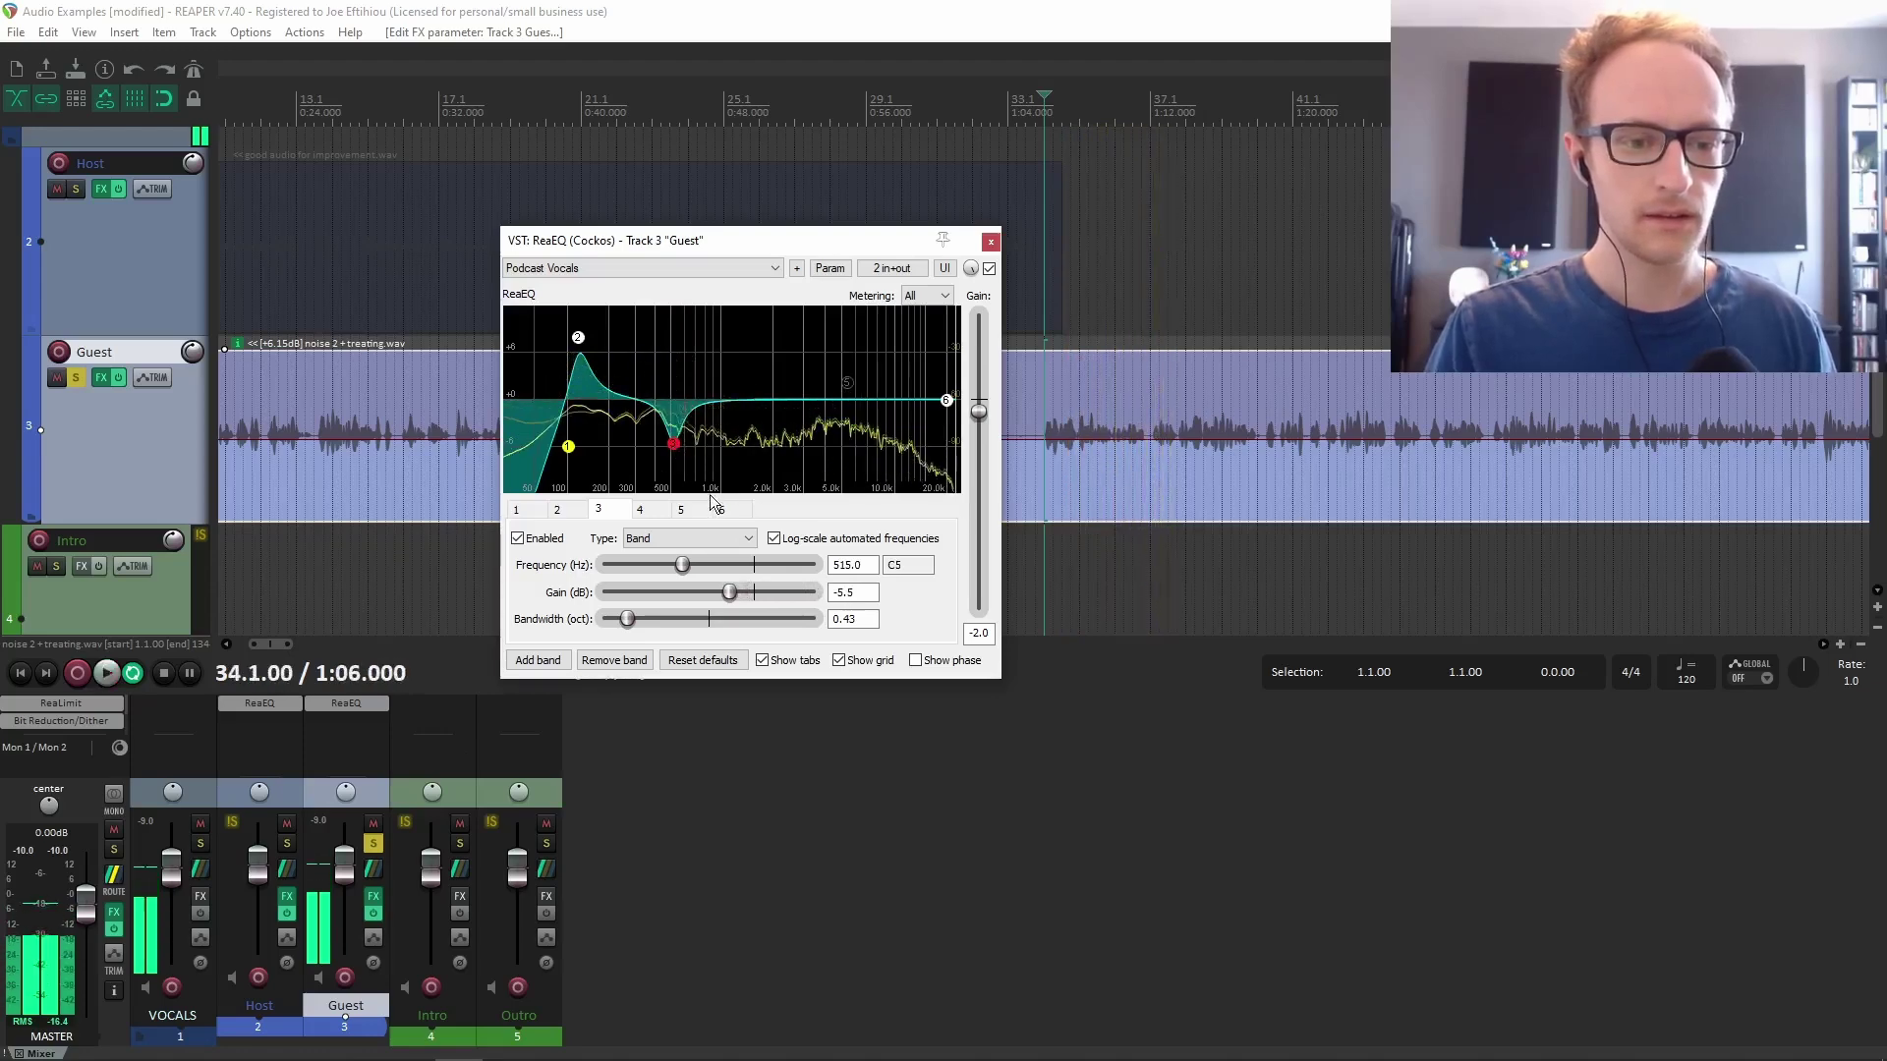
Enable band 5 and adjust its boost to about 2.6 dB at about 5923 Hz while playing the Guest track.
left_click(693, 511)
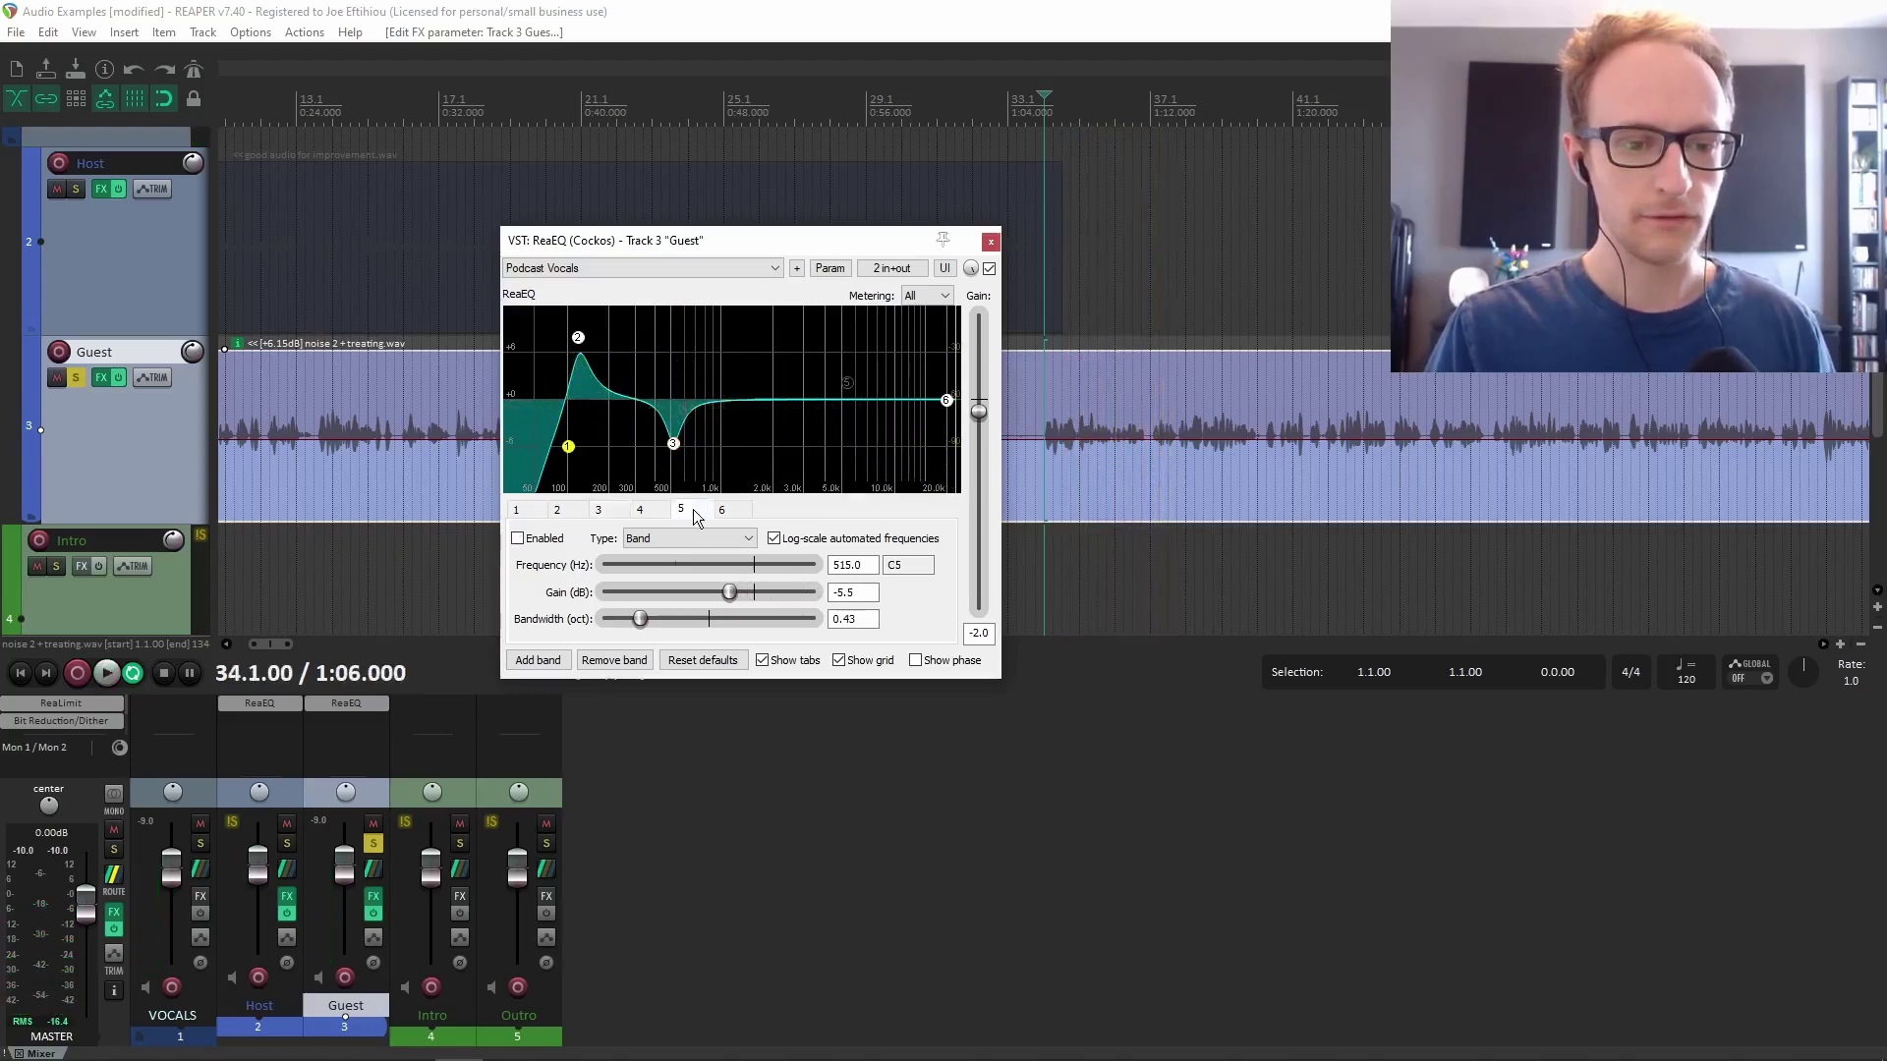
left_click(536, 543)
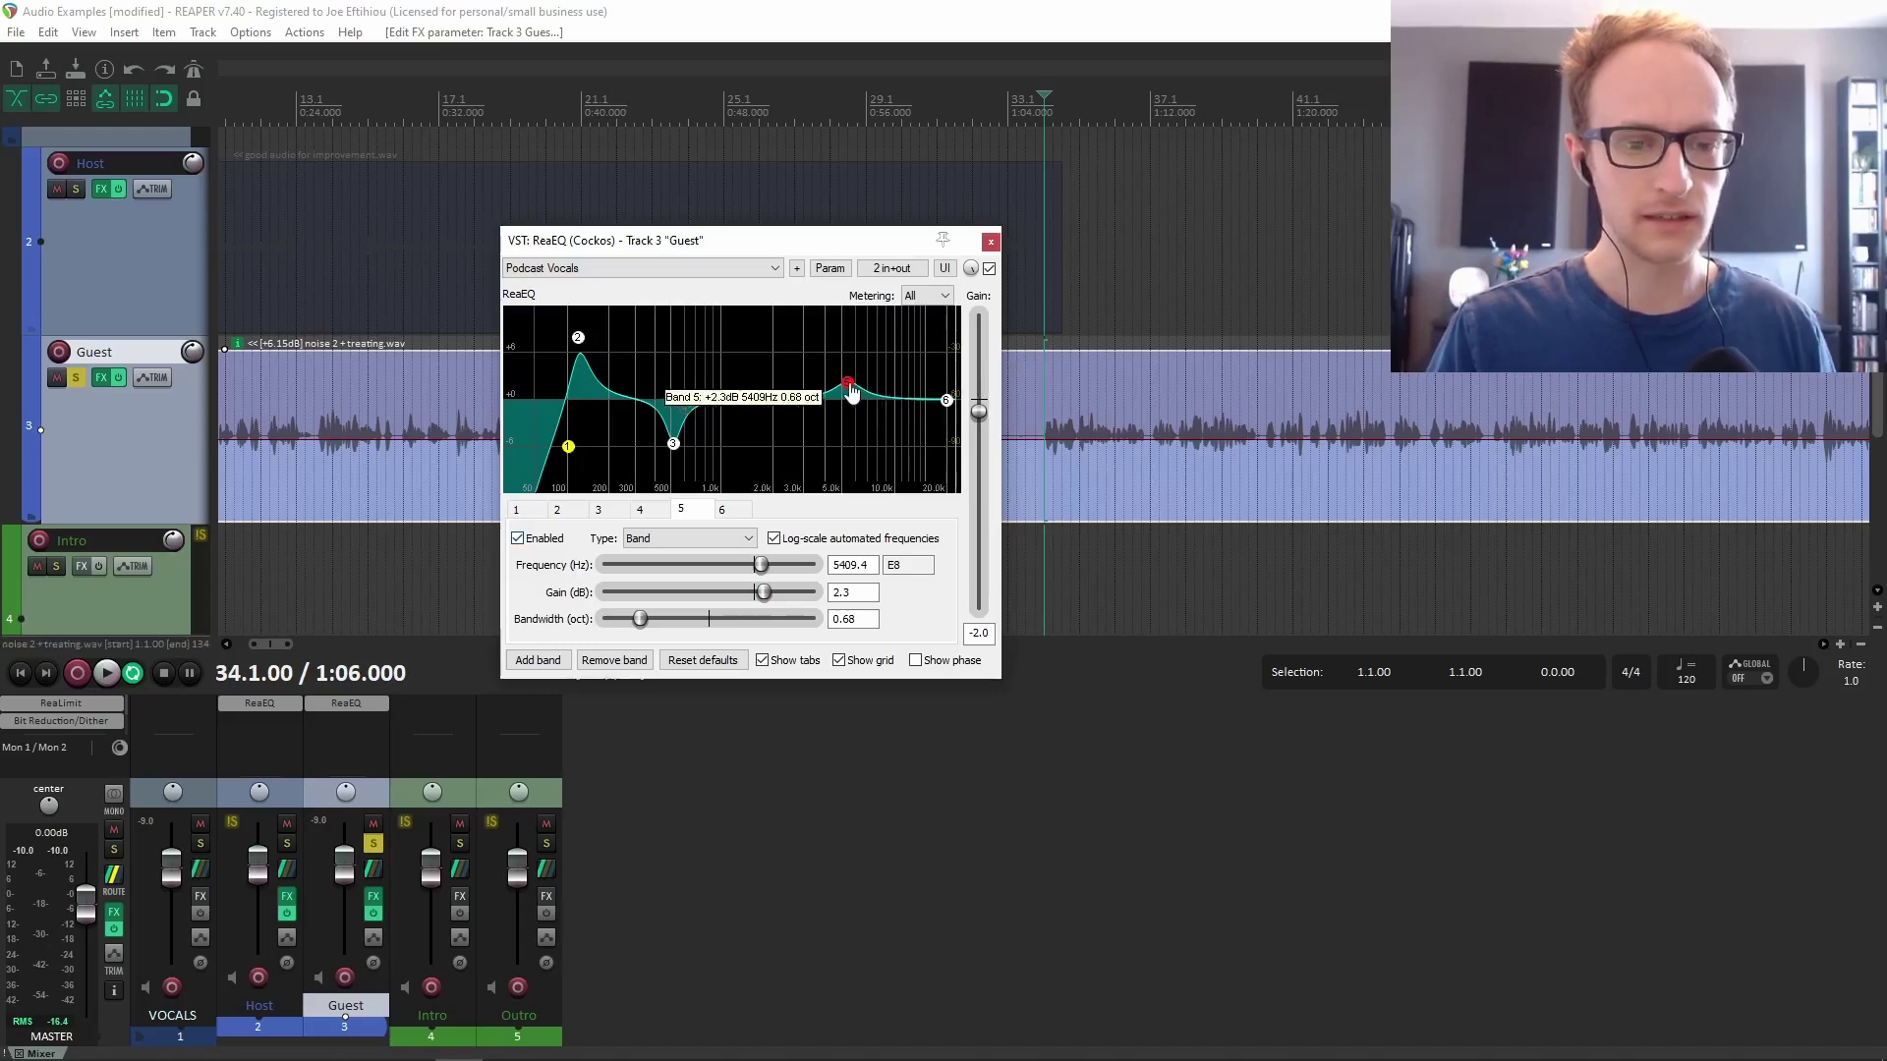
key("space")
mouse_move(851, 392)
left_mouse_down()
mouse_move(854, 355)
mouse_move(858, 386)
left_mouse_up()
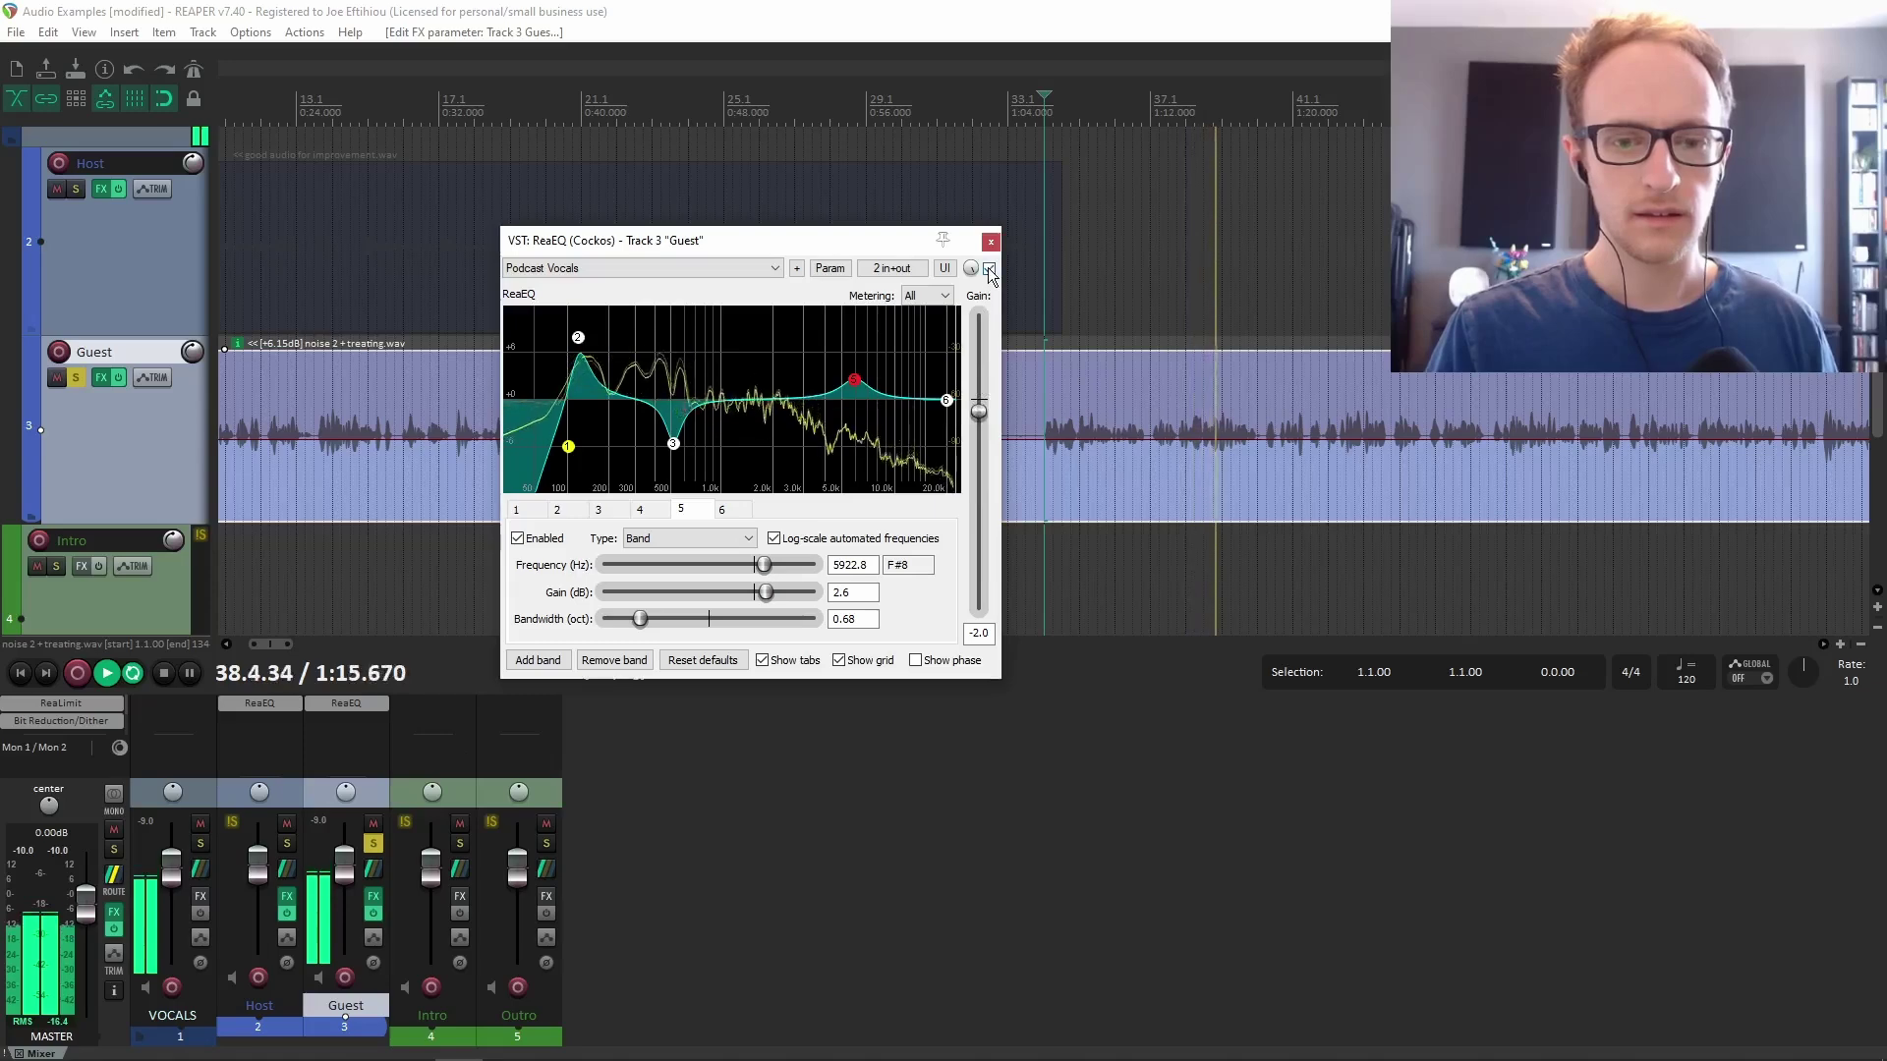
key("space")
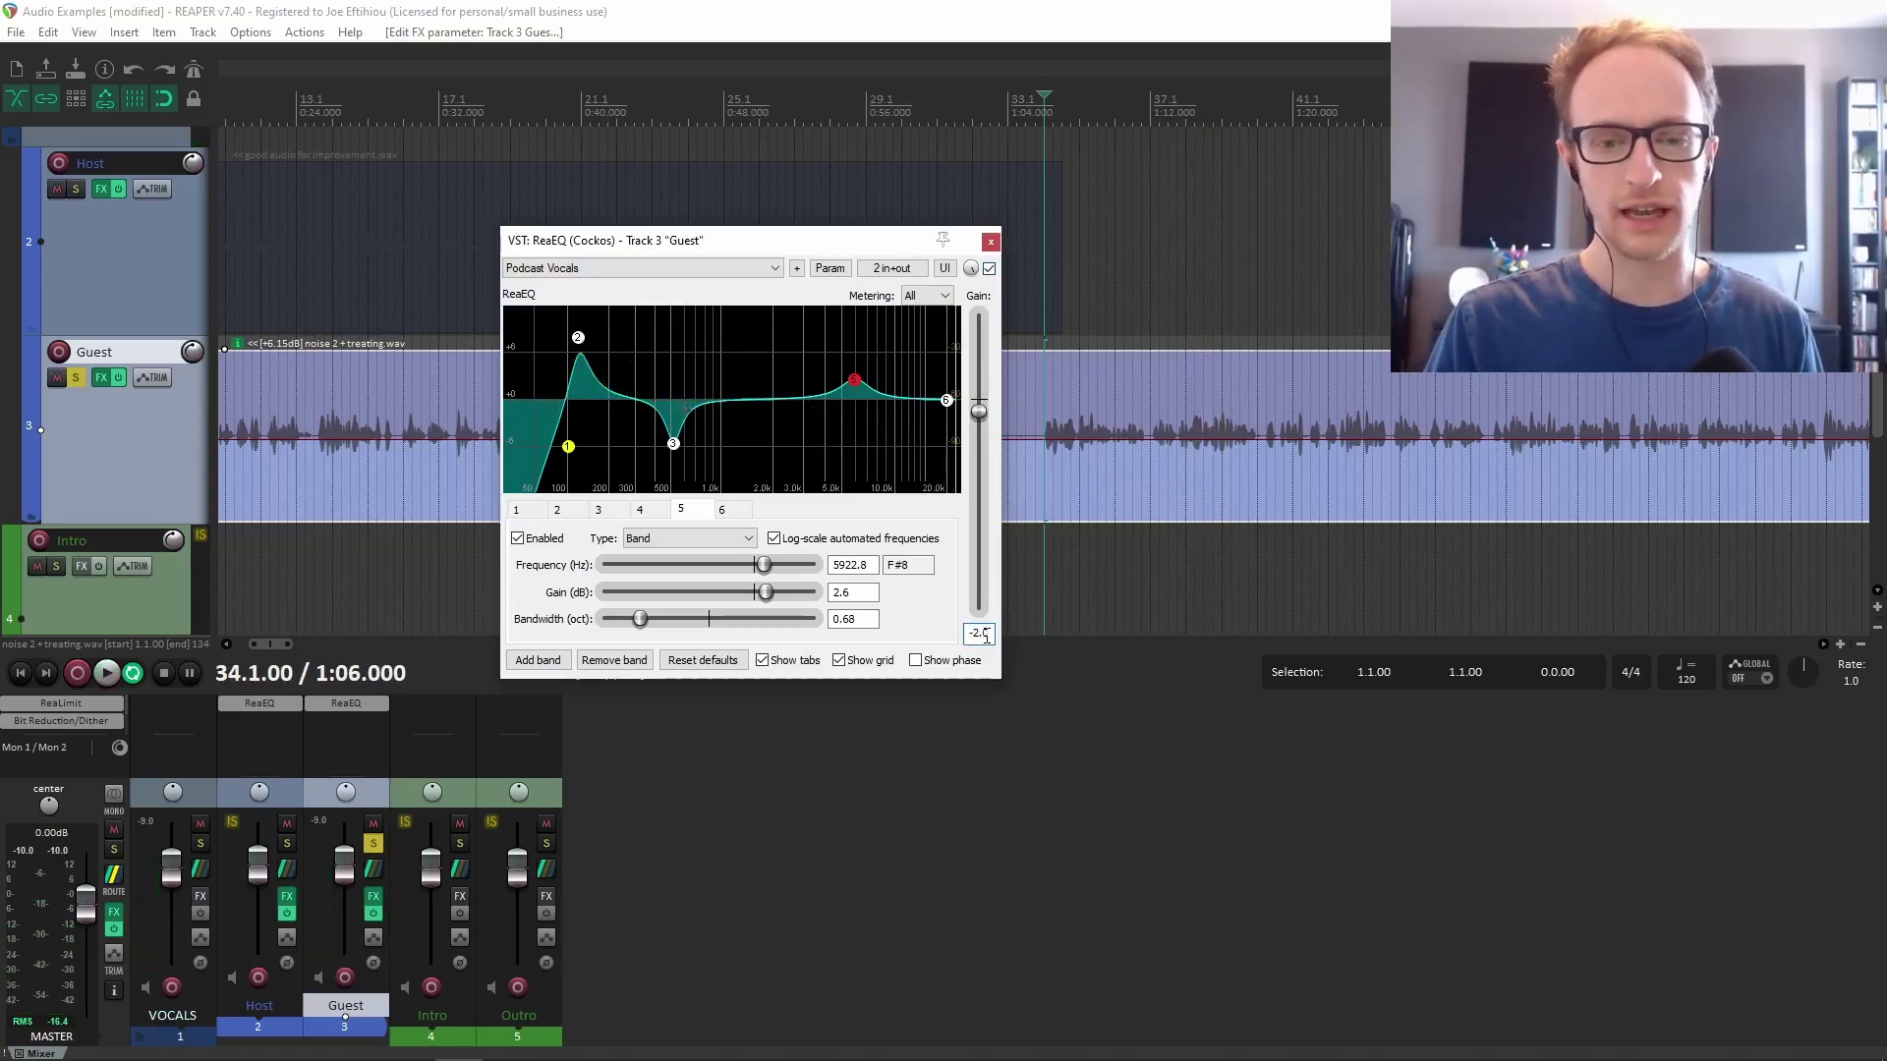
Open ReaEQ's overall output gain value for editing and leave the field.
double_click(980, 634)
type("0")
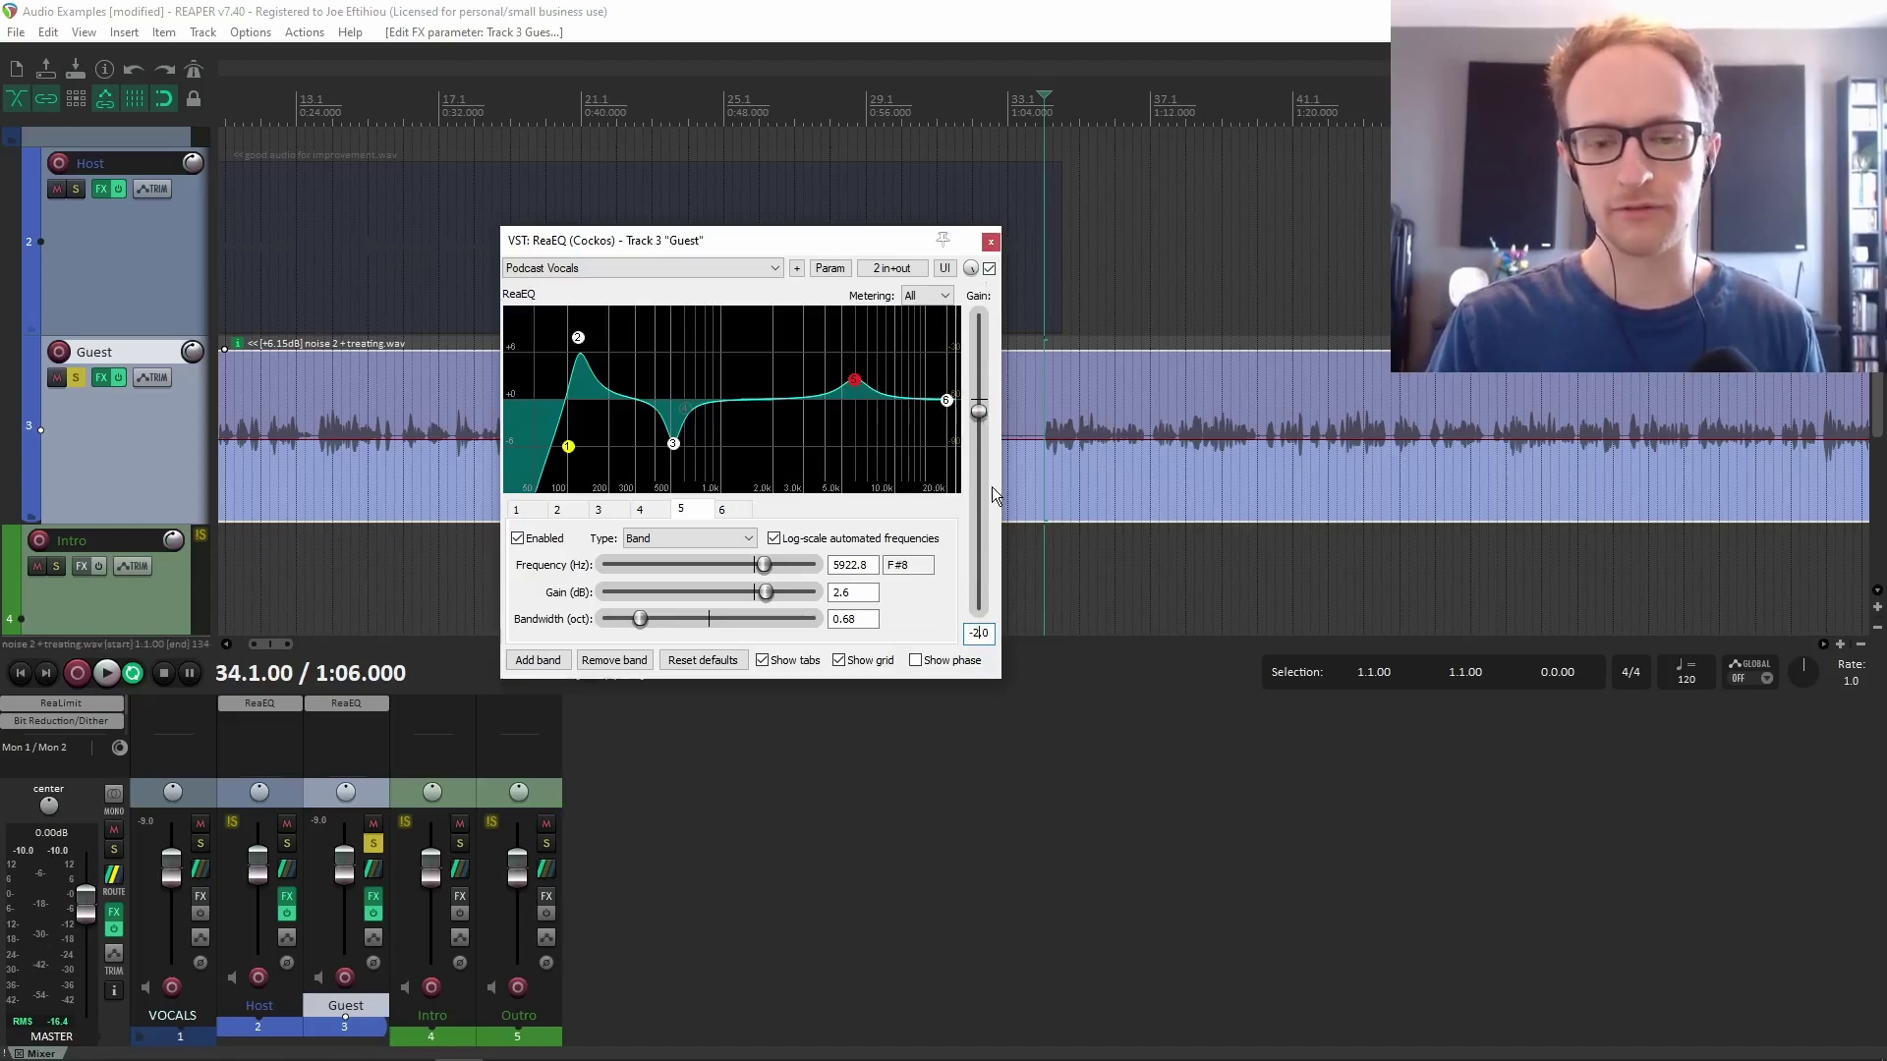
left_click_drag(980, 632, 971, 633)
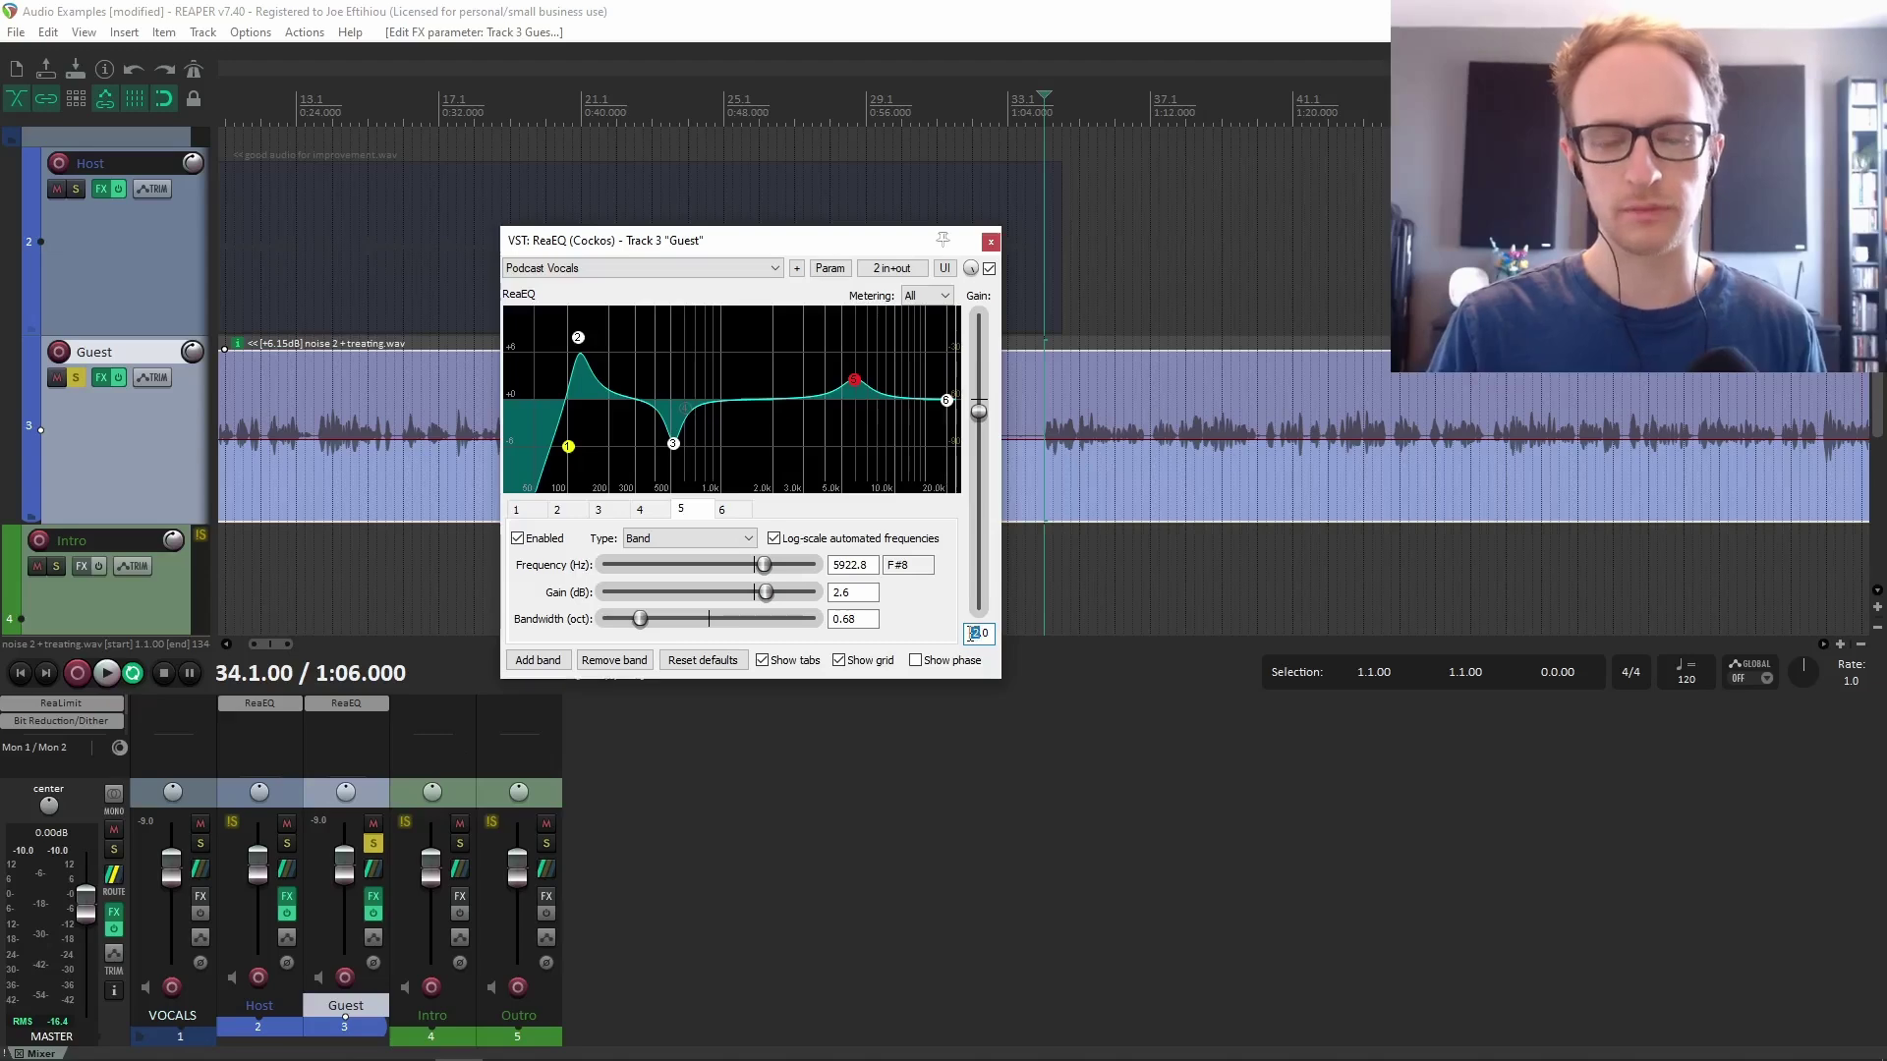
left_click(1054, 408)
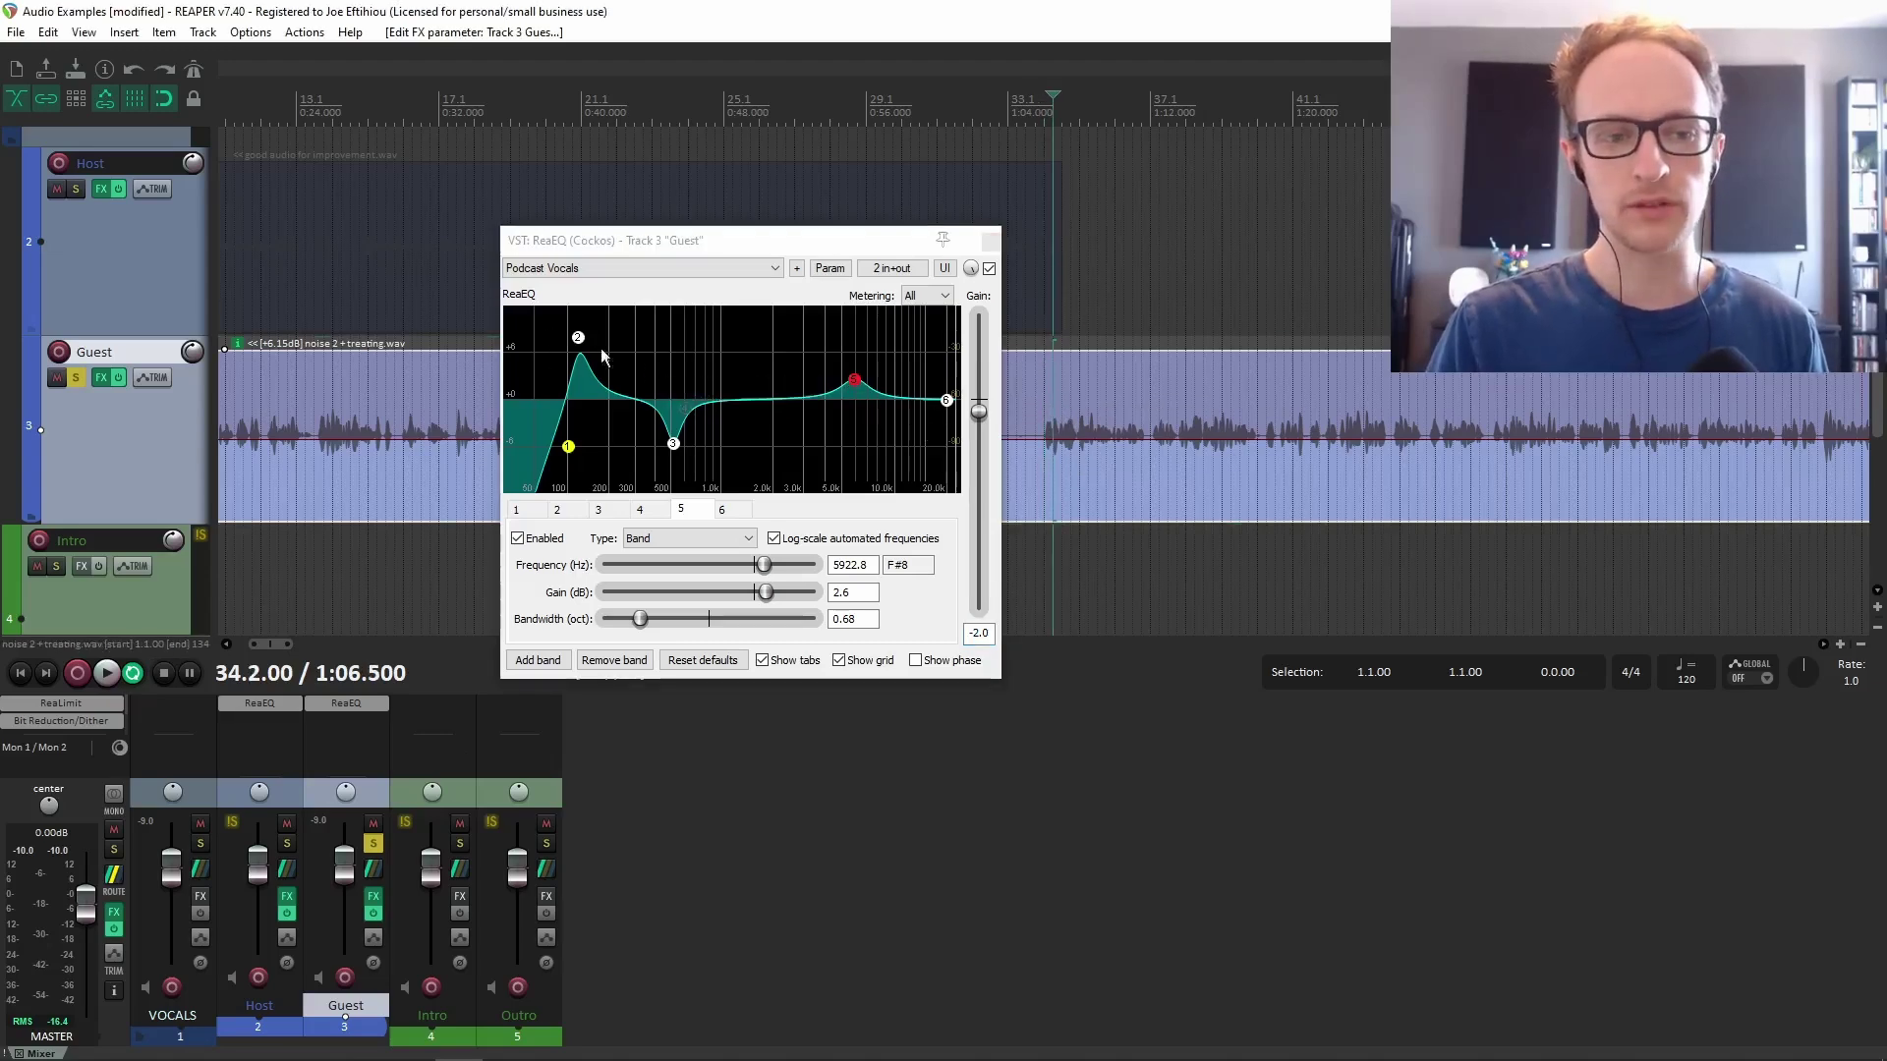
Play the Guest track with ReaEQ bypassed from 1:06 and with ReaEQ active from 1:12 to compare the sound.
mouse_move(854, 385)
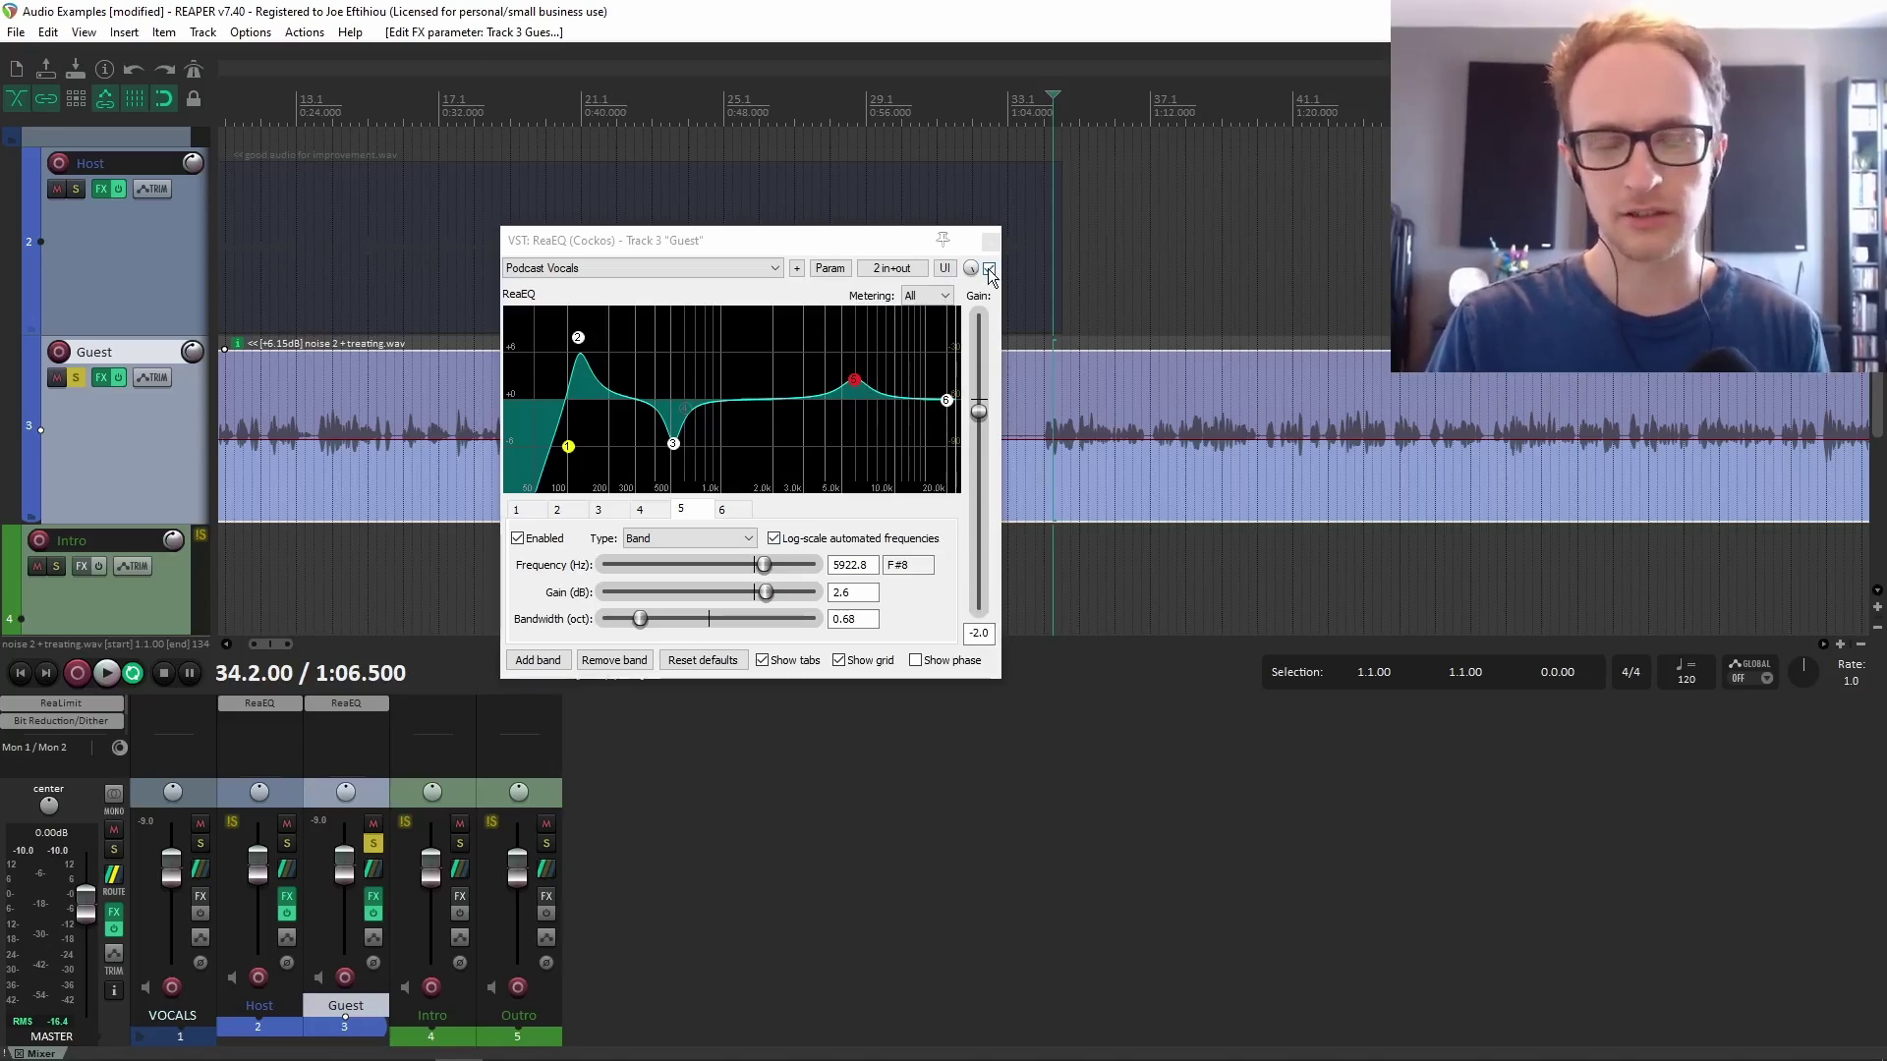
left_click(1044, 395)
left_click(989, 268)
key("space")
left_click(1152, 387)
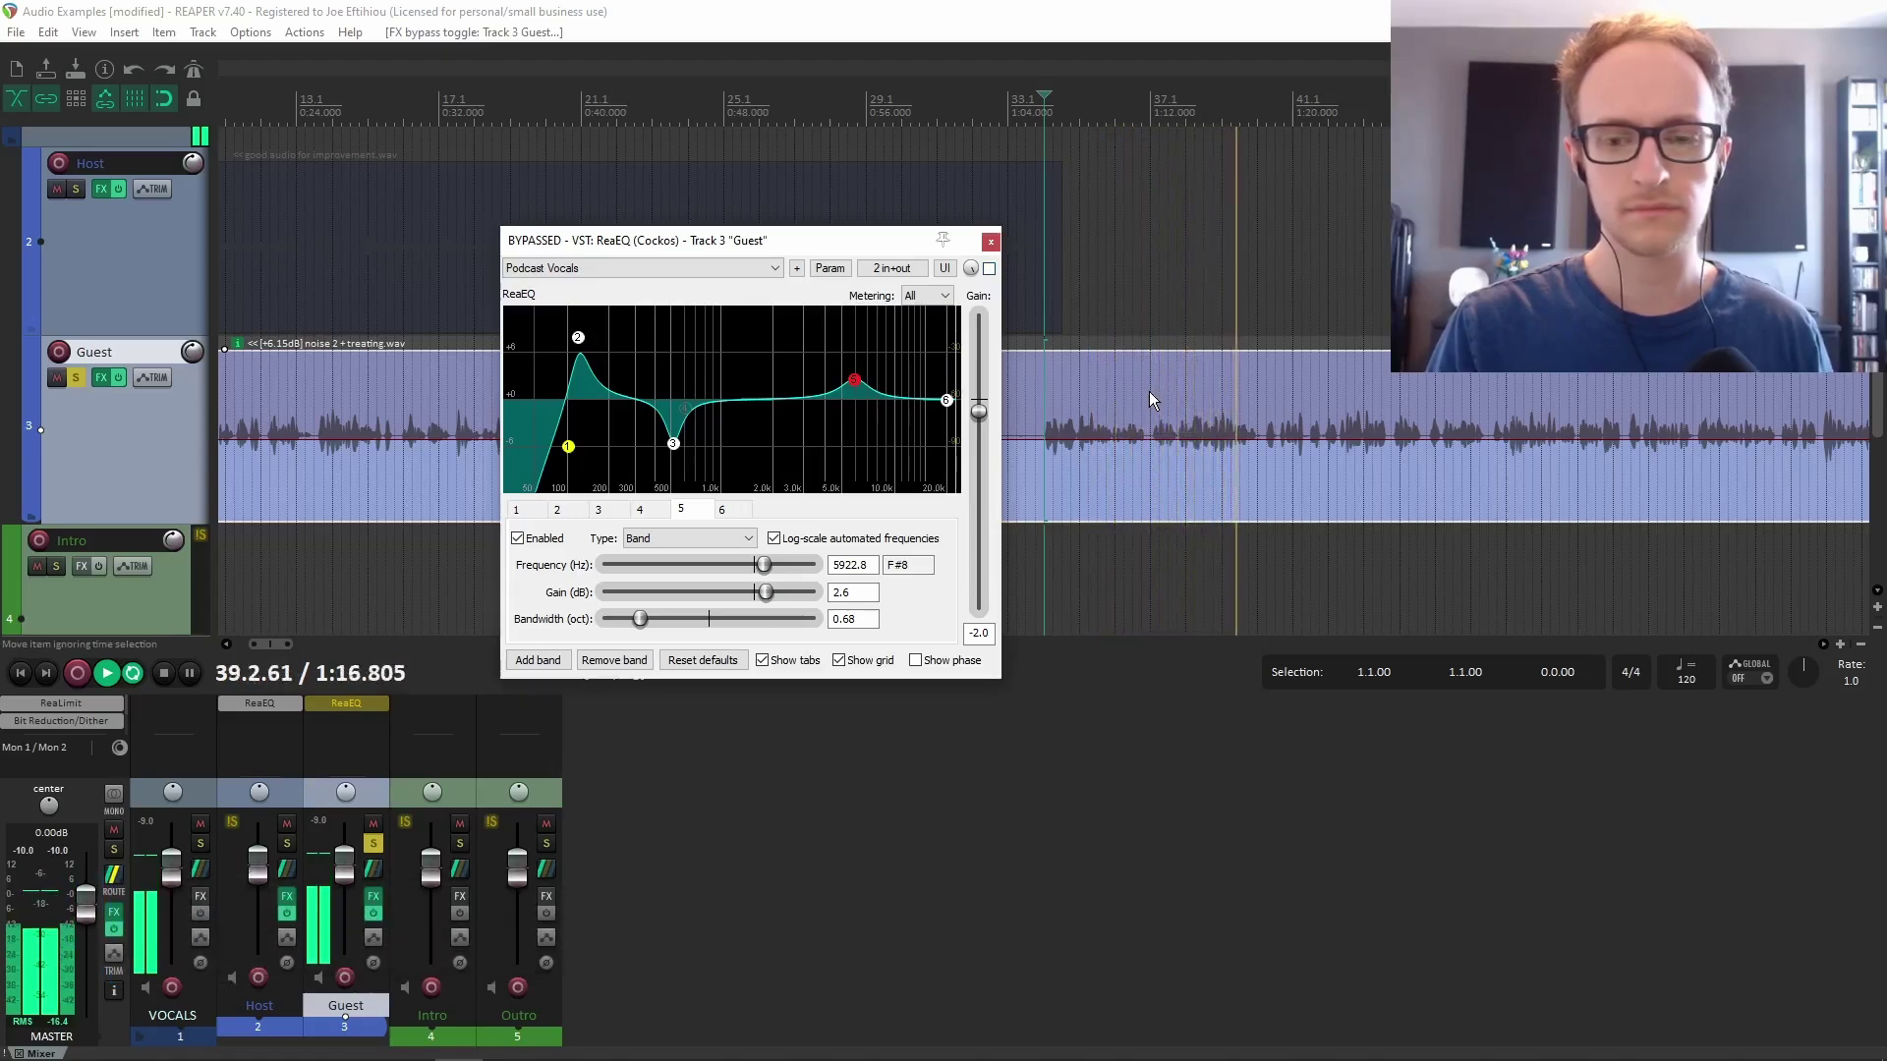
left_click(1152, 396)
left_click(989, 268)
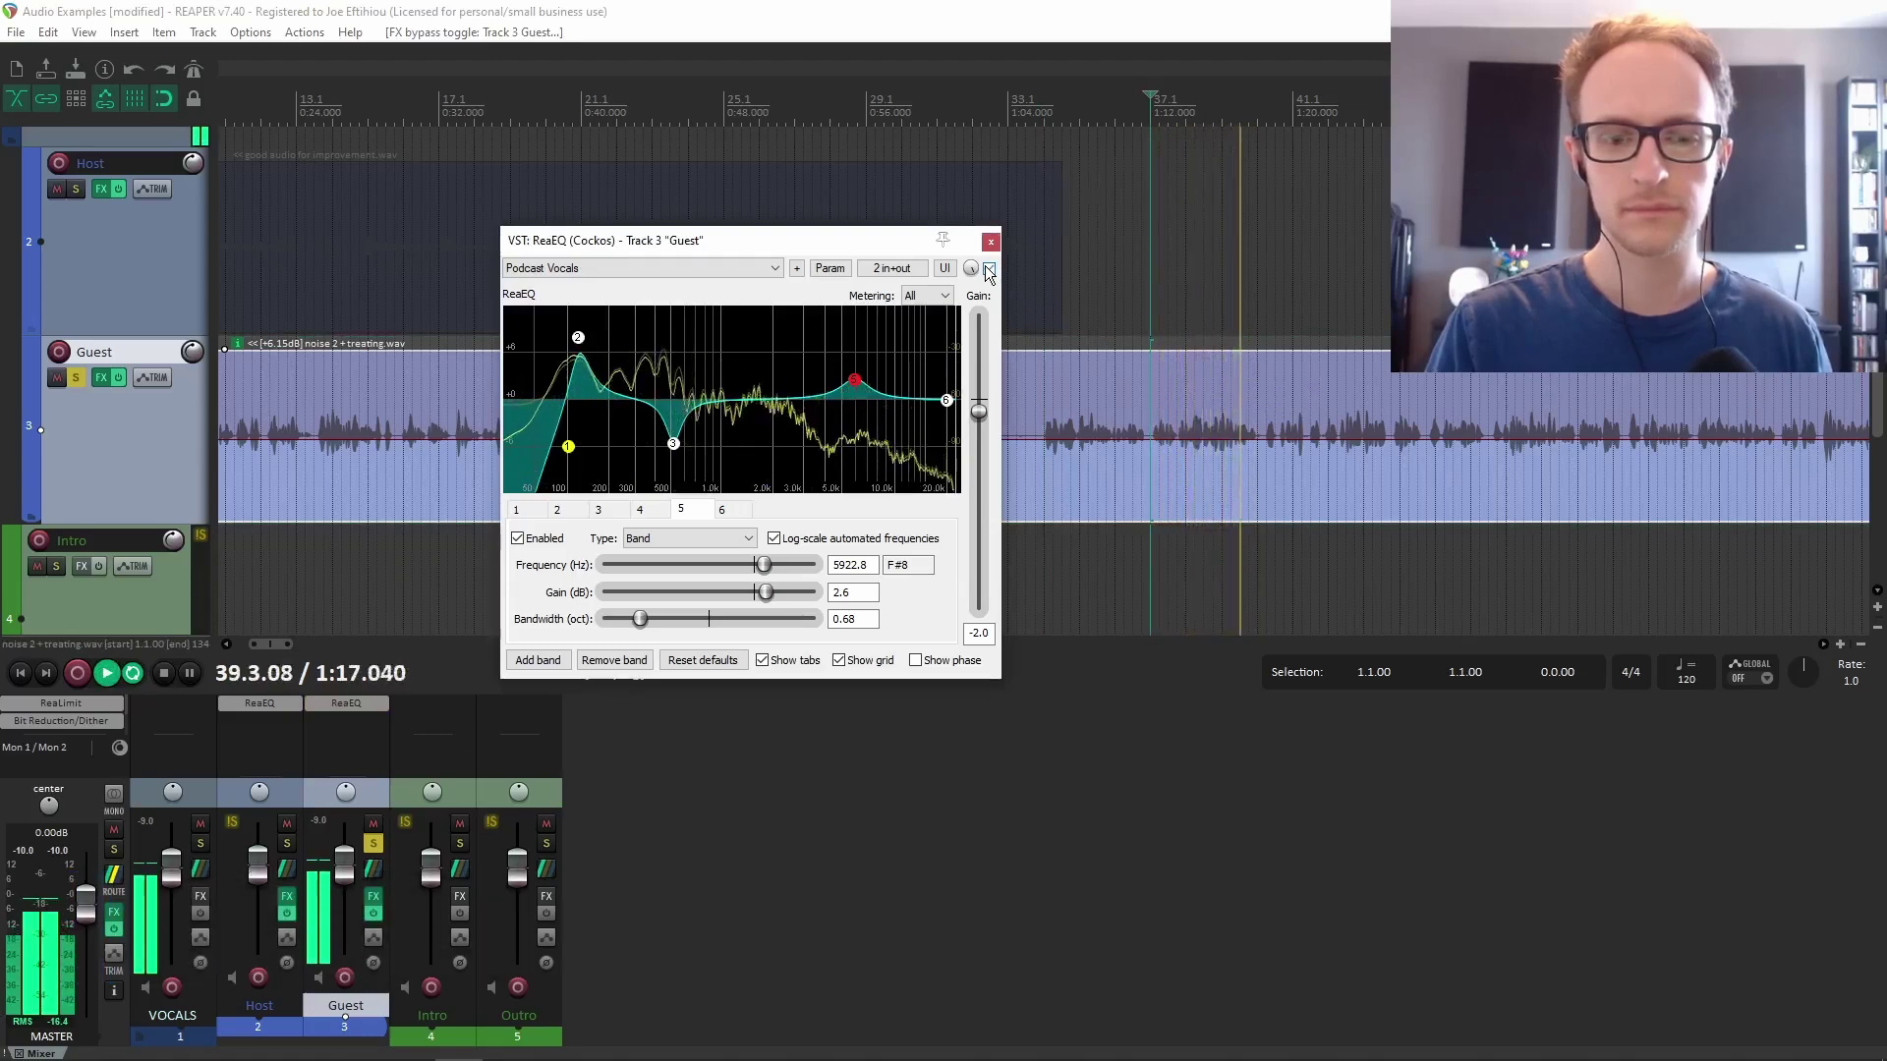
key("space")
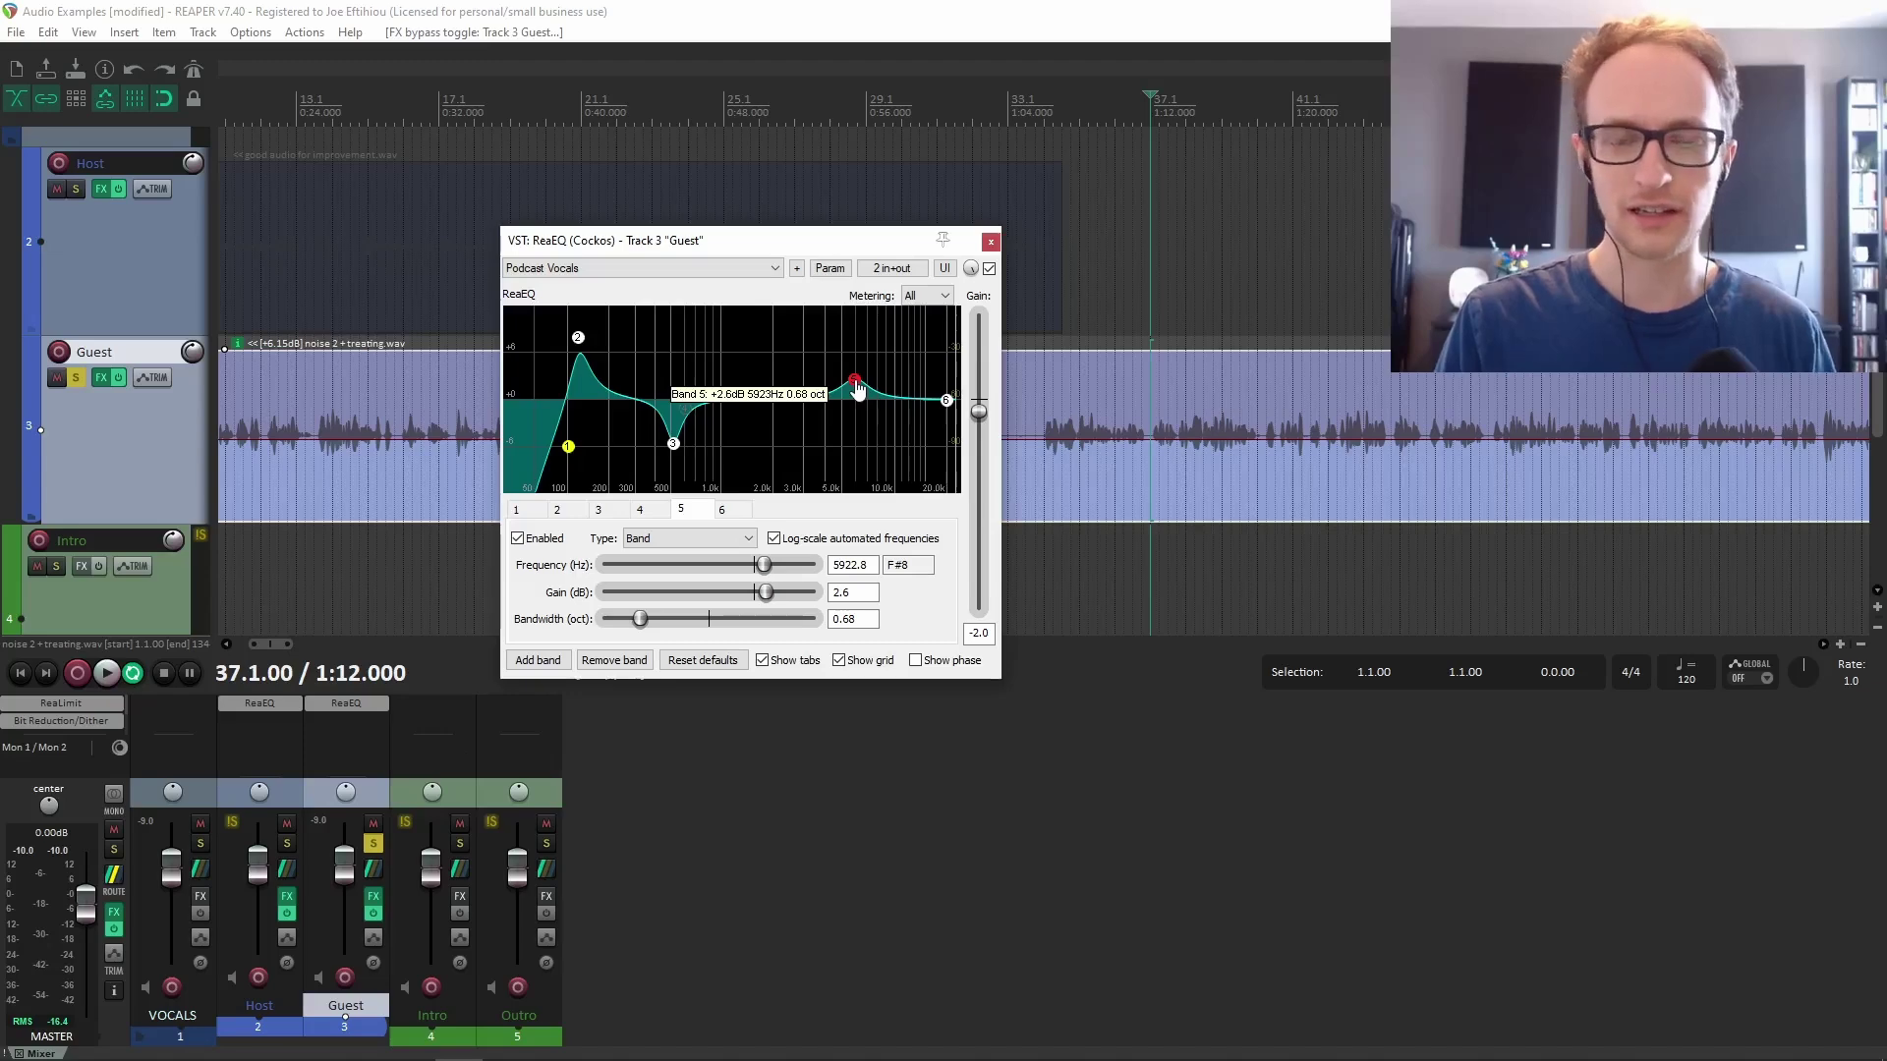
Fine-tune band 5's boost to about 2.8 dB at about 6078 Hz.
left_click_drag(855, 388, 858, 385)
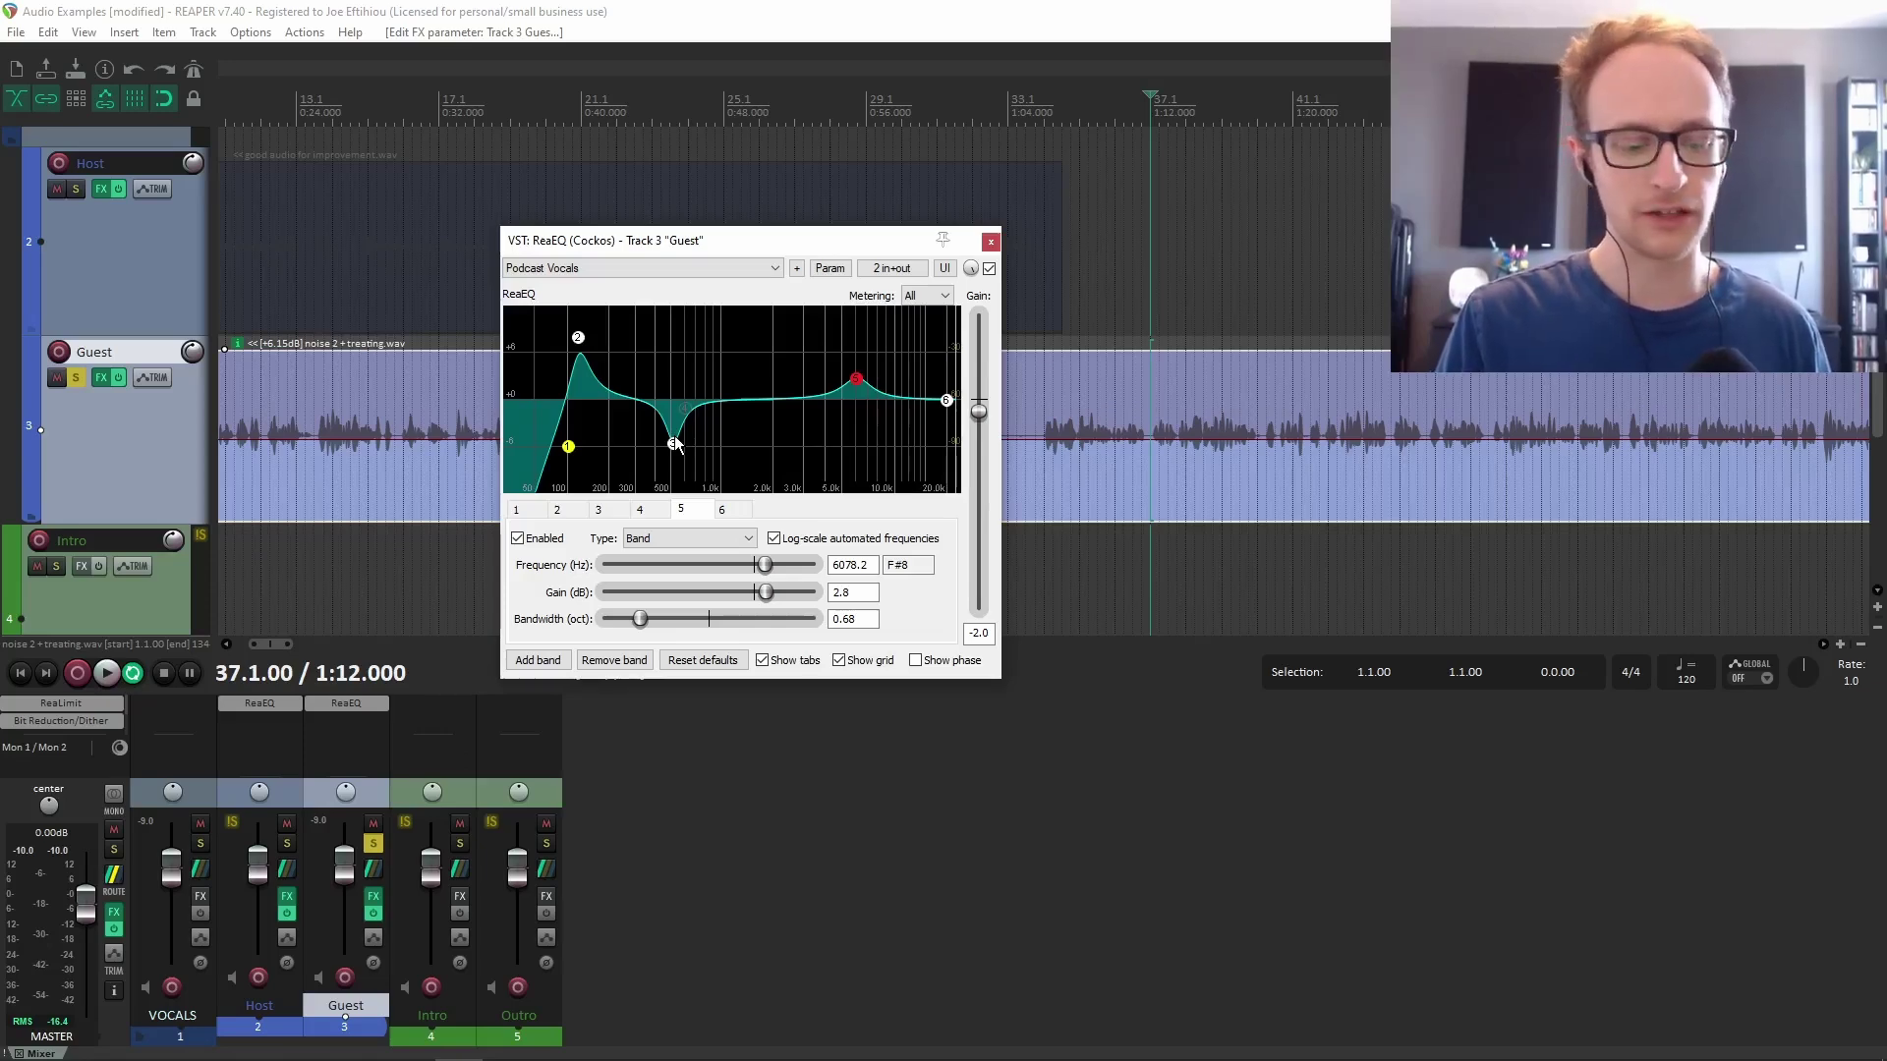
key("Escape")
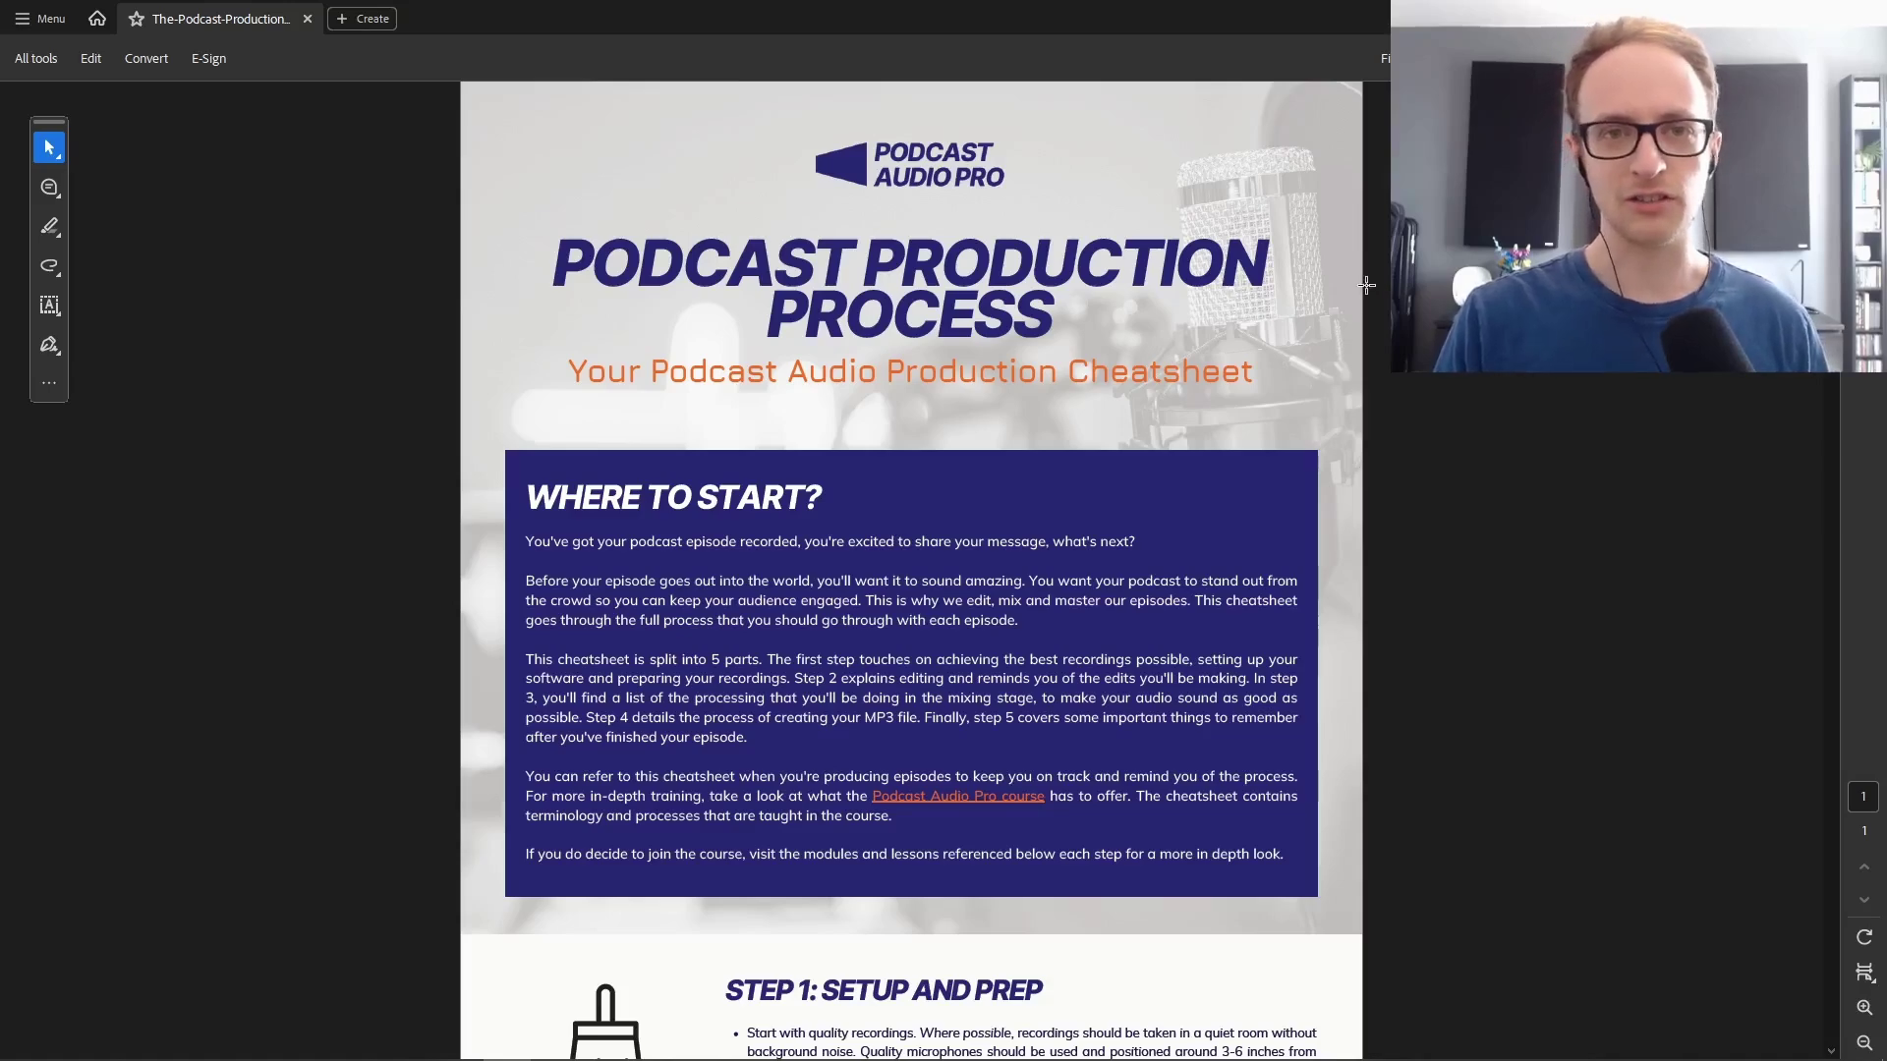
Look through the Podcast Production Process cheatsheet PDF to its end and return to its beginning.
scroll(1366, 285, "down", 9)
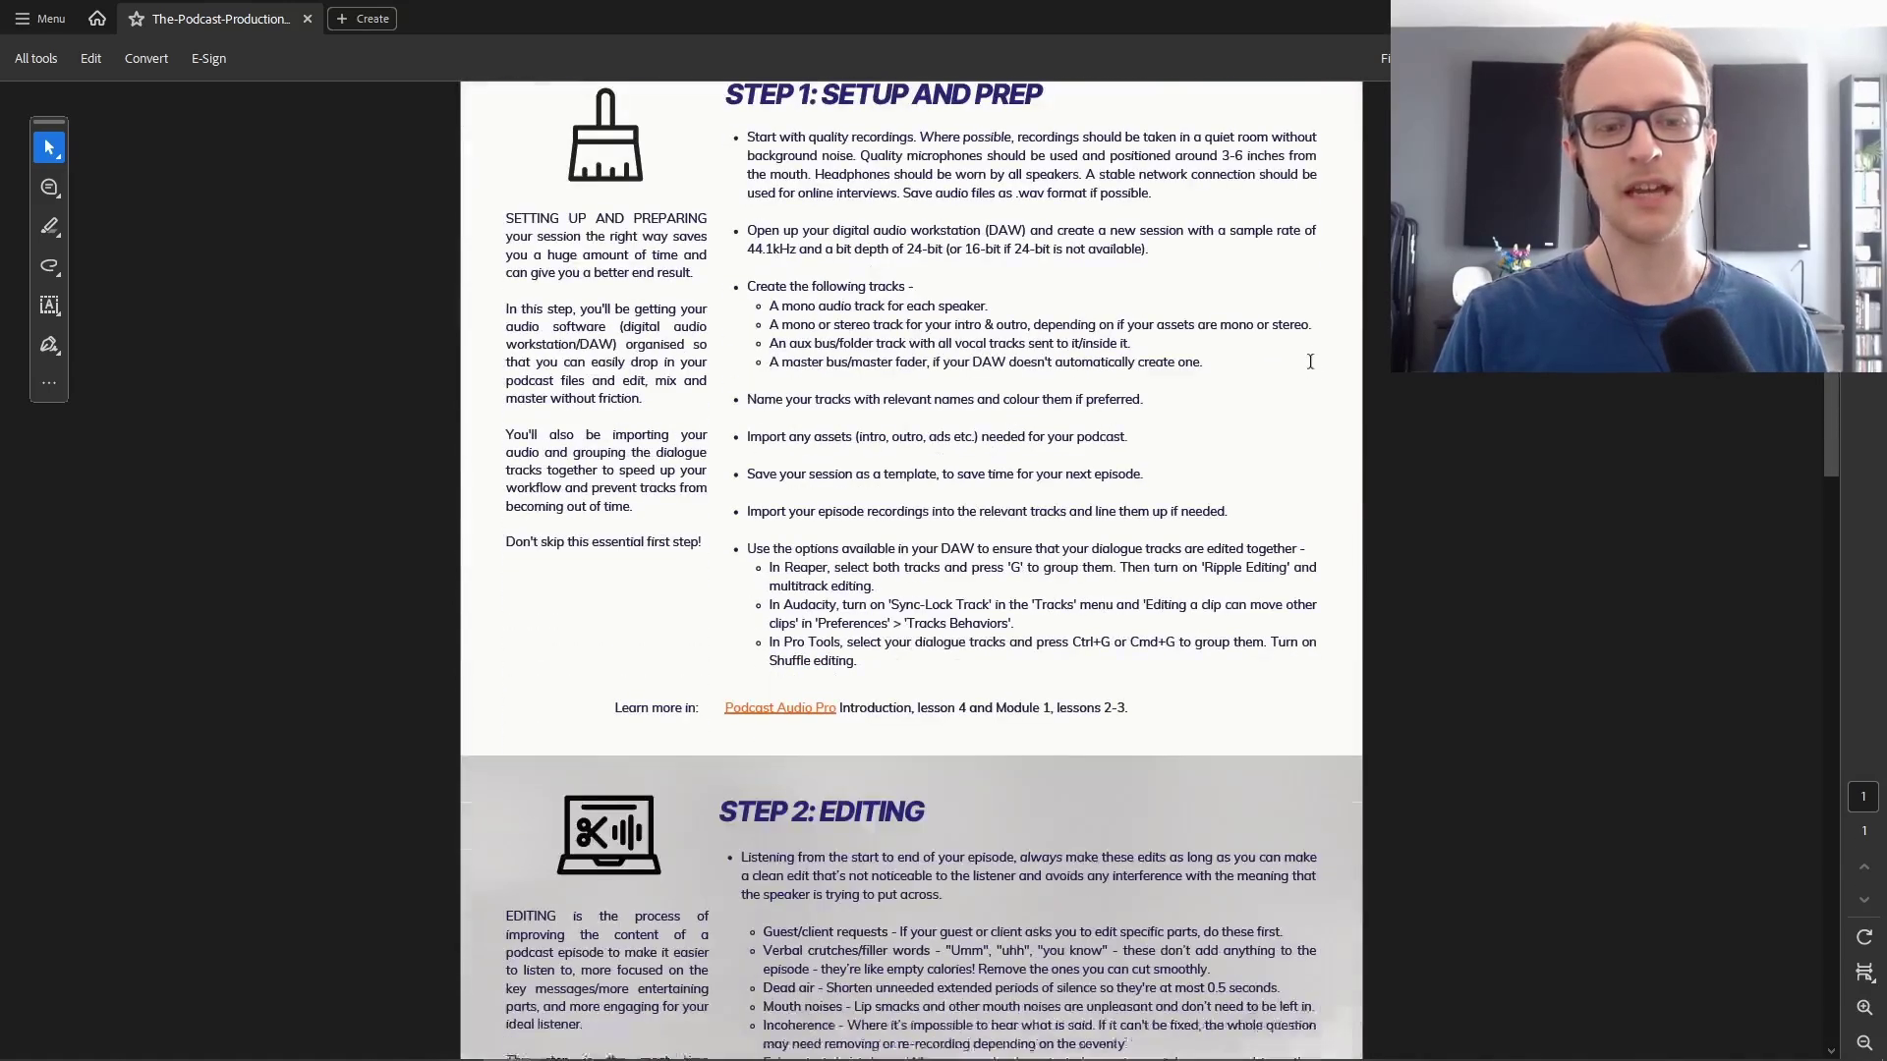
scroll(952, 333, "down", 2)
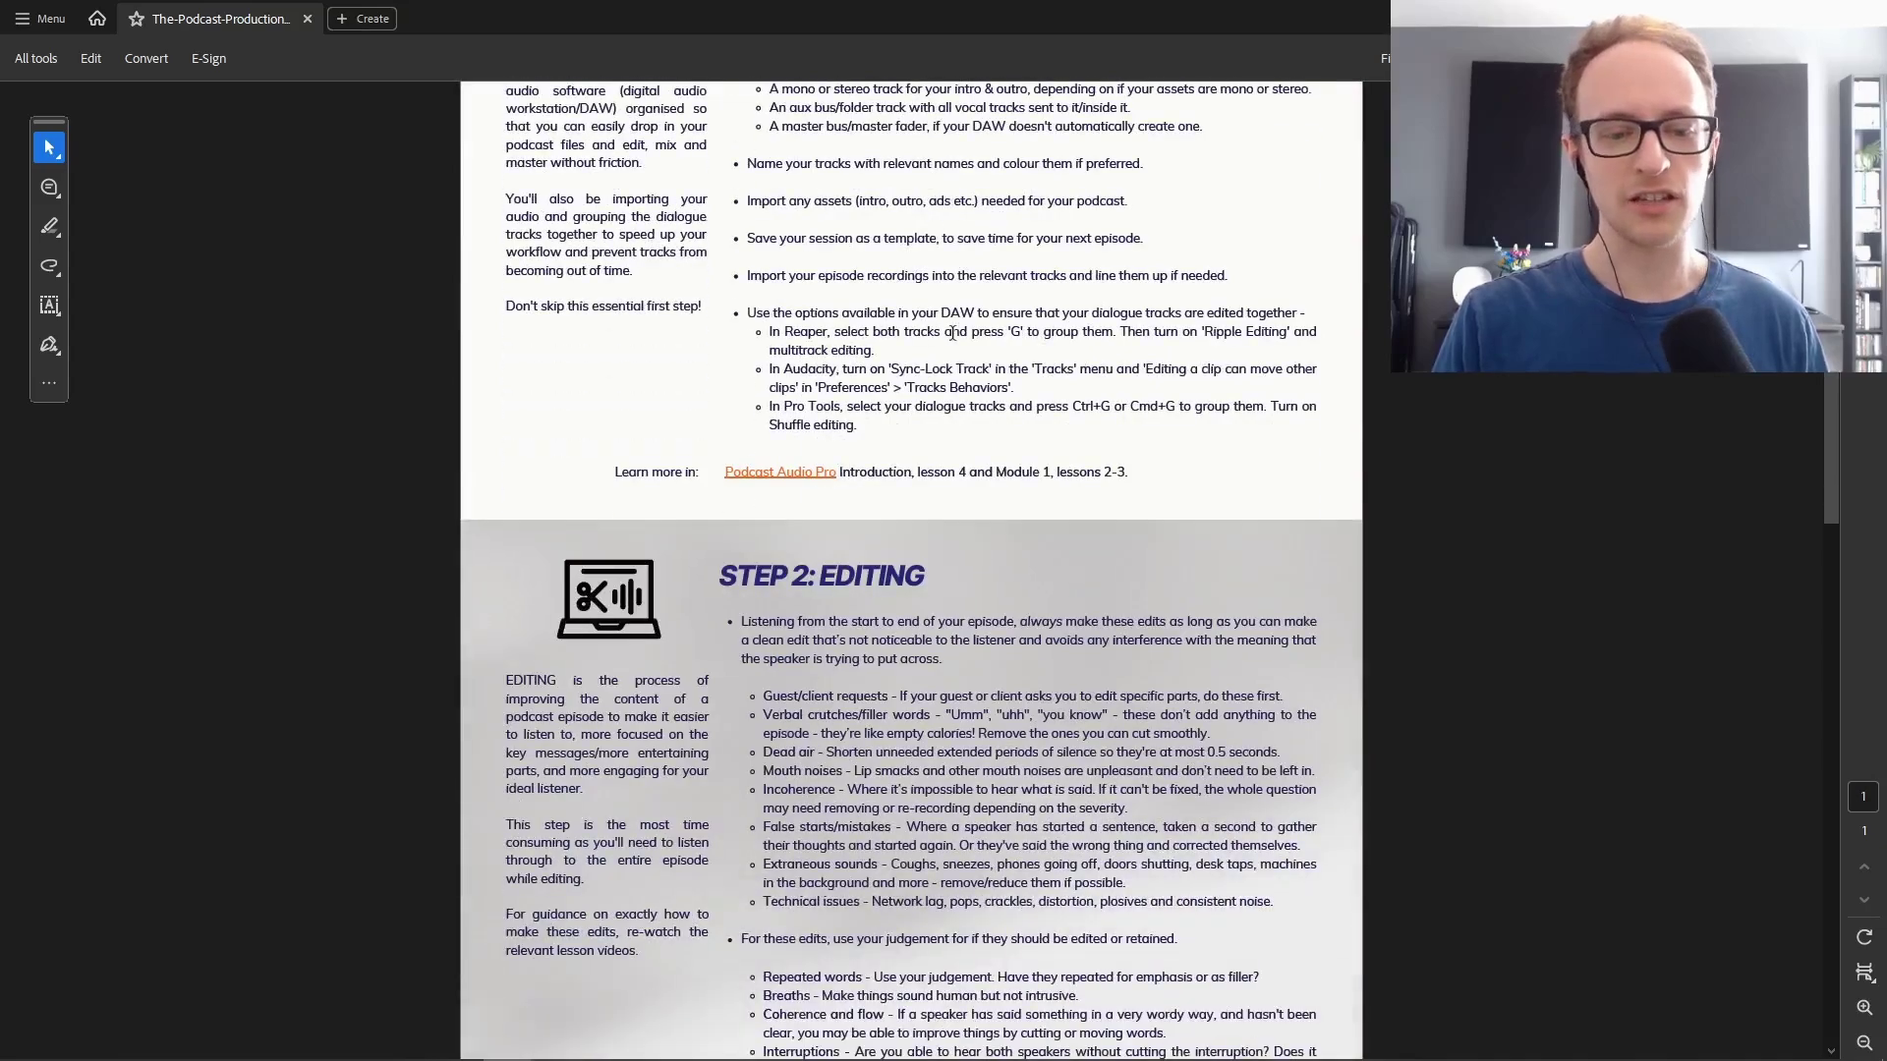
scroll(952, 334, "down", 20)
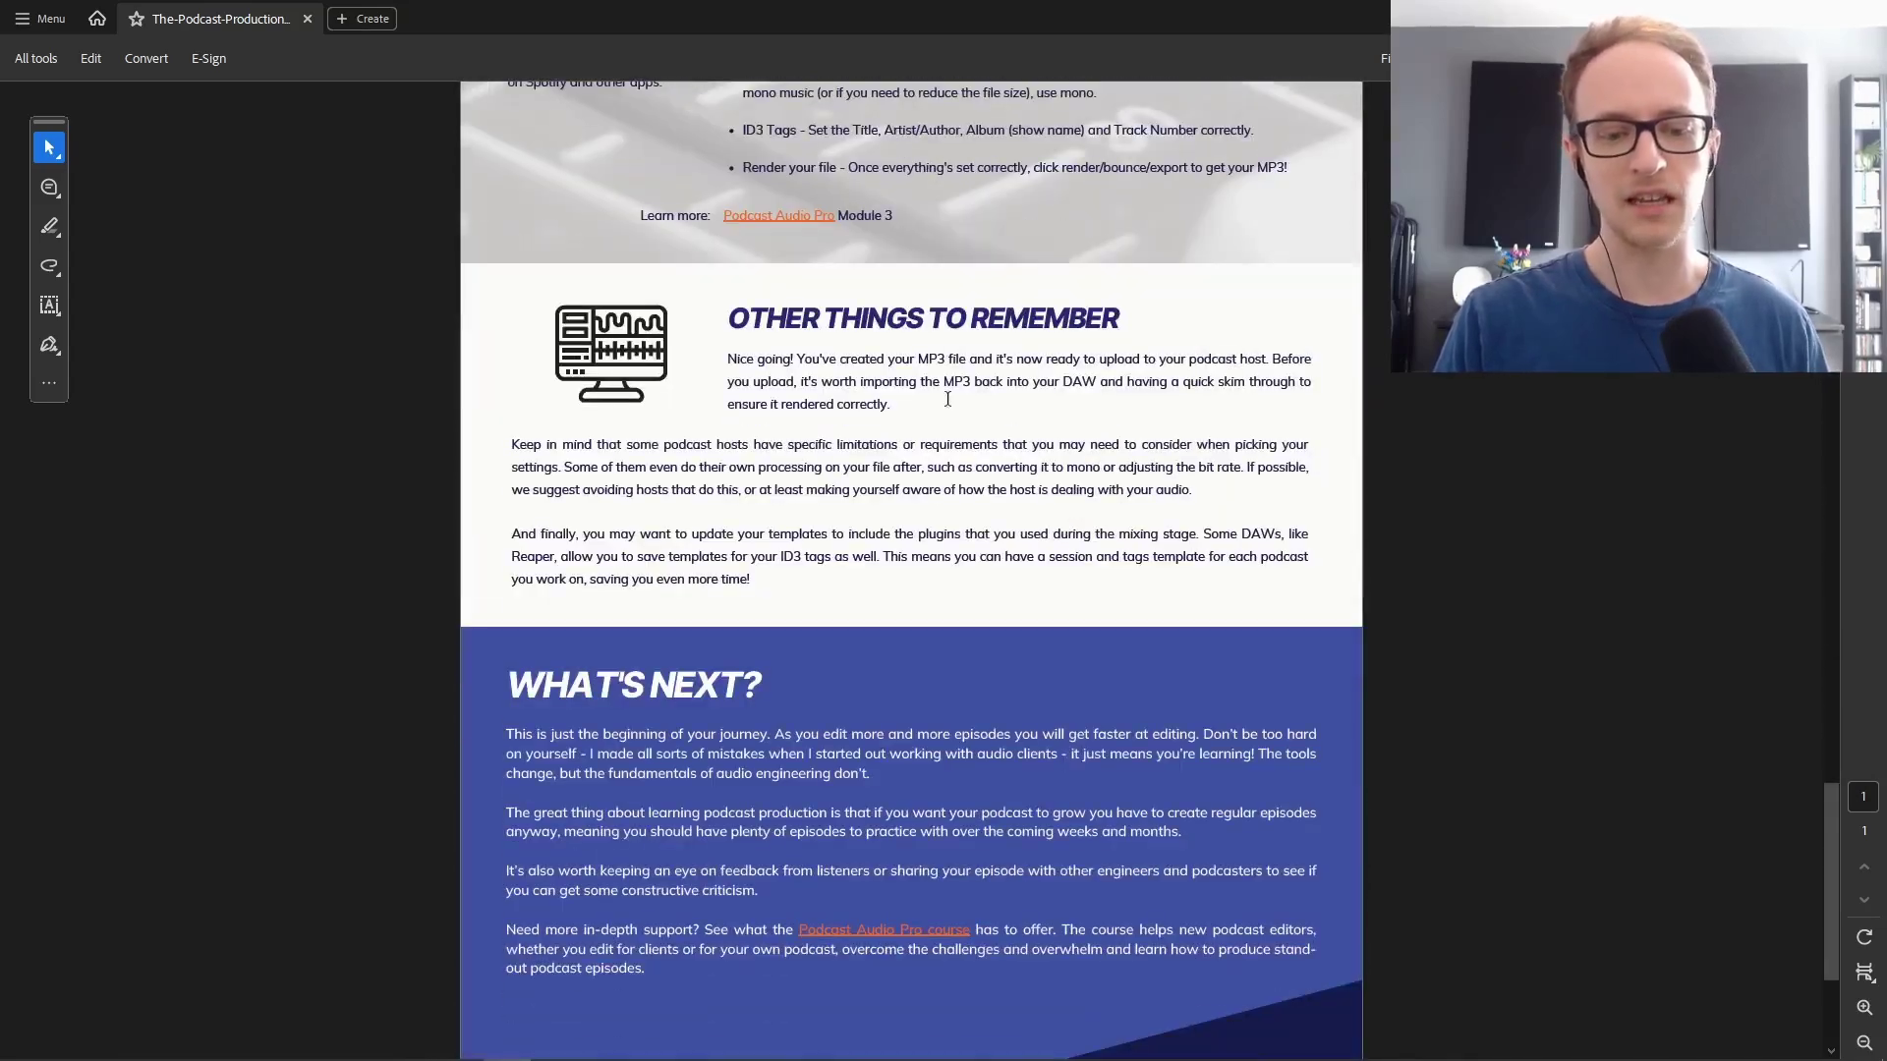
scroll(947, 398, "down", 2)
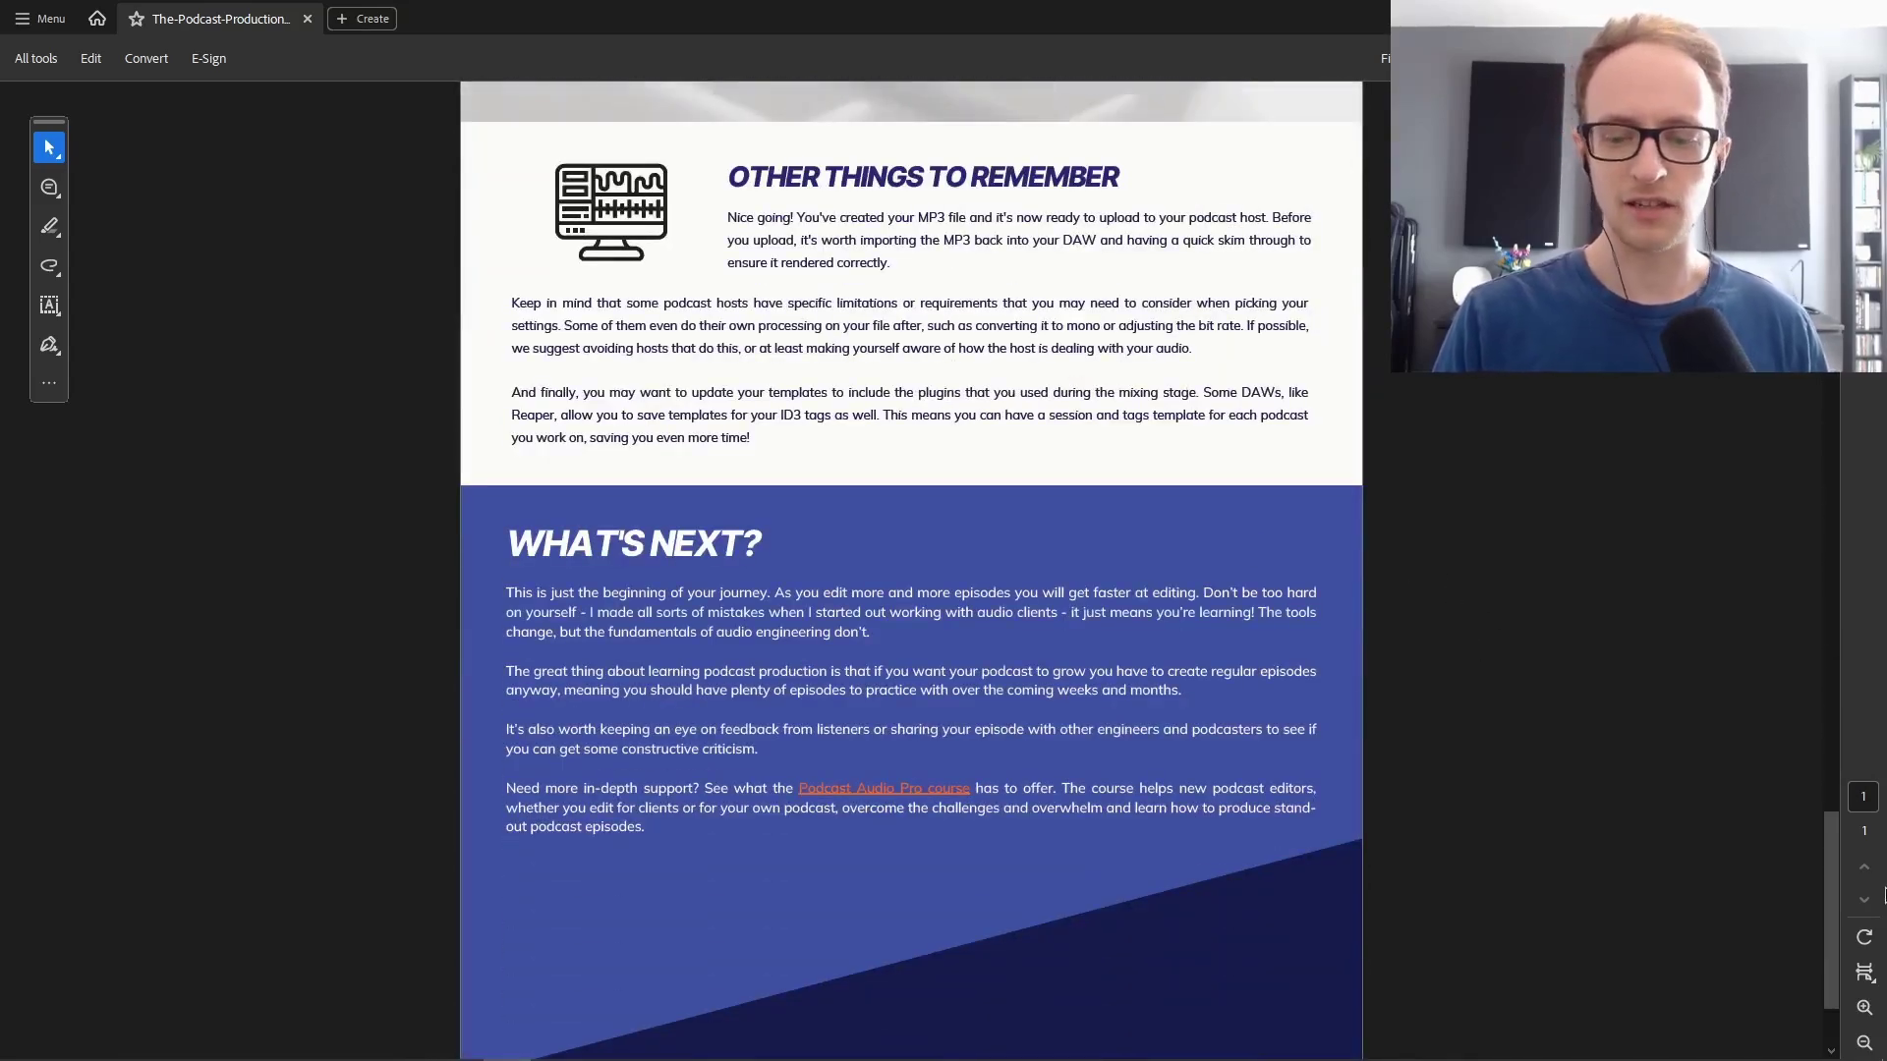
left_click_drag(1834, 909, 1834, 118)
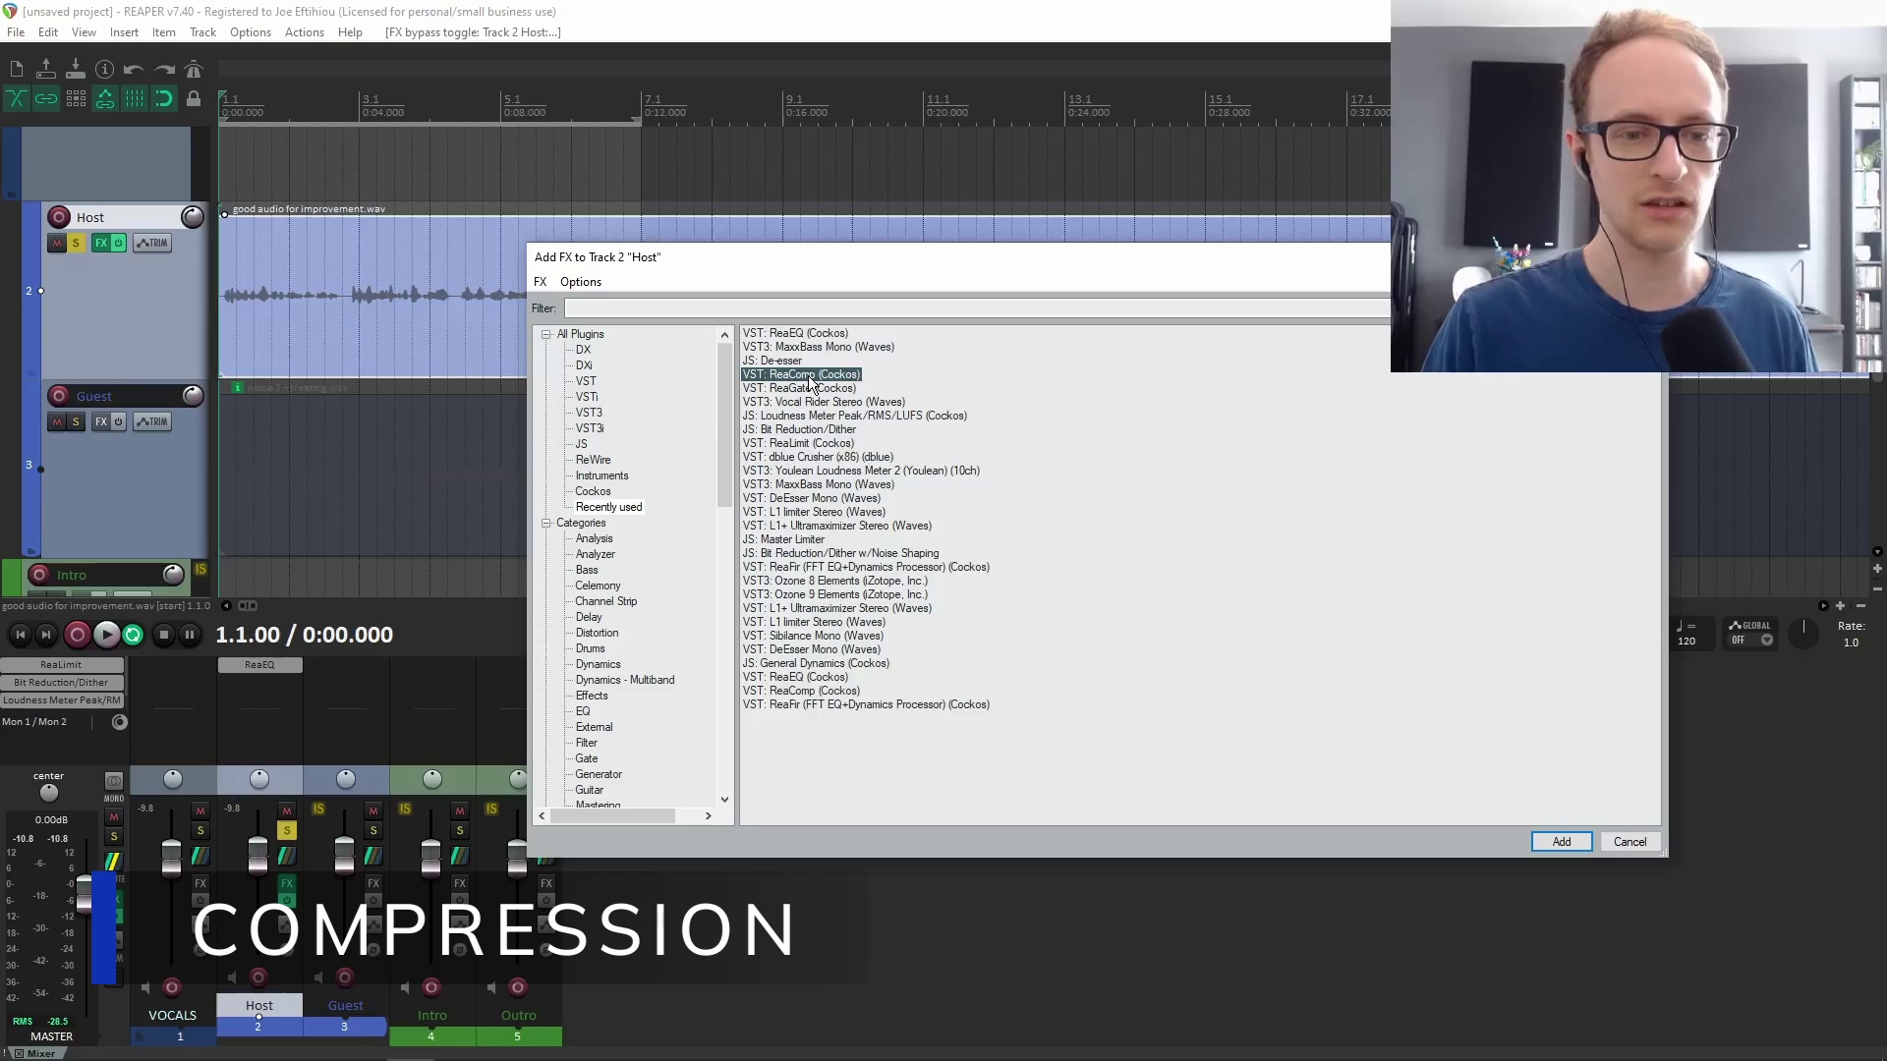
Add ReaComp to the Host track in REAPER and place the edit cursor at 0:16.500, where the second speech section starts.
double_click(809, 384)
scroll(499, 268, "down", 2)
left_click(499, 276)
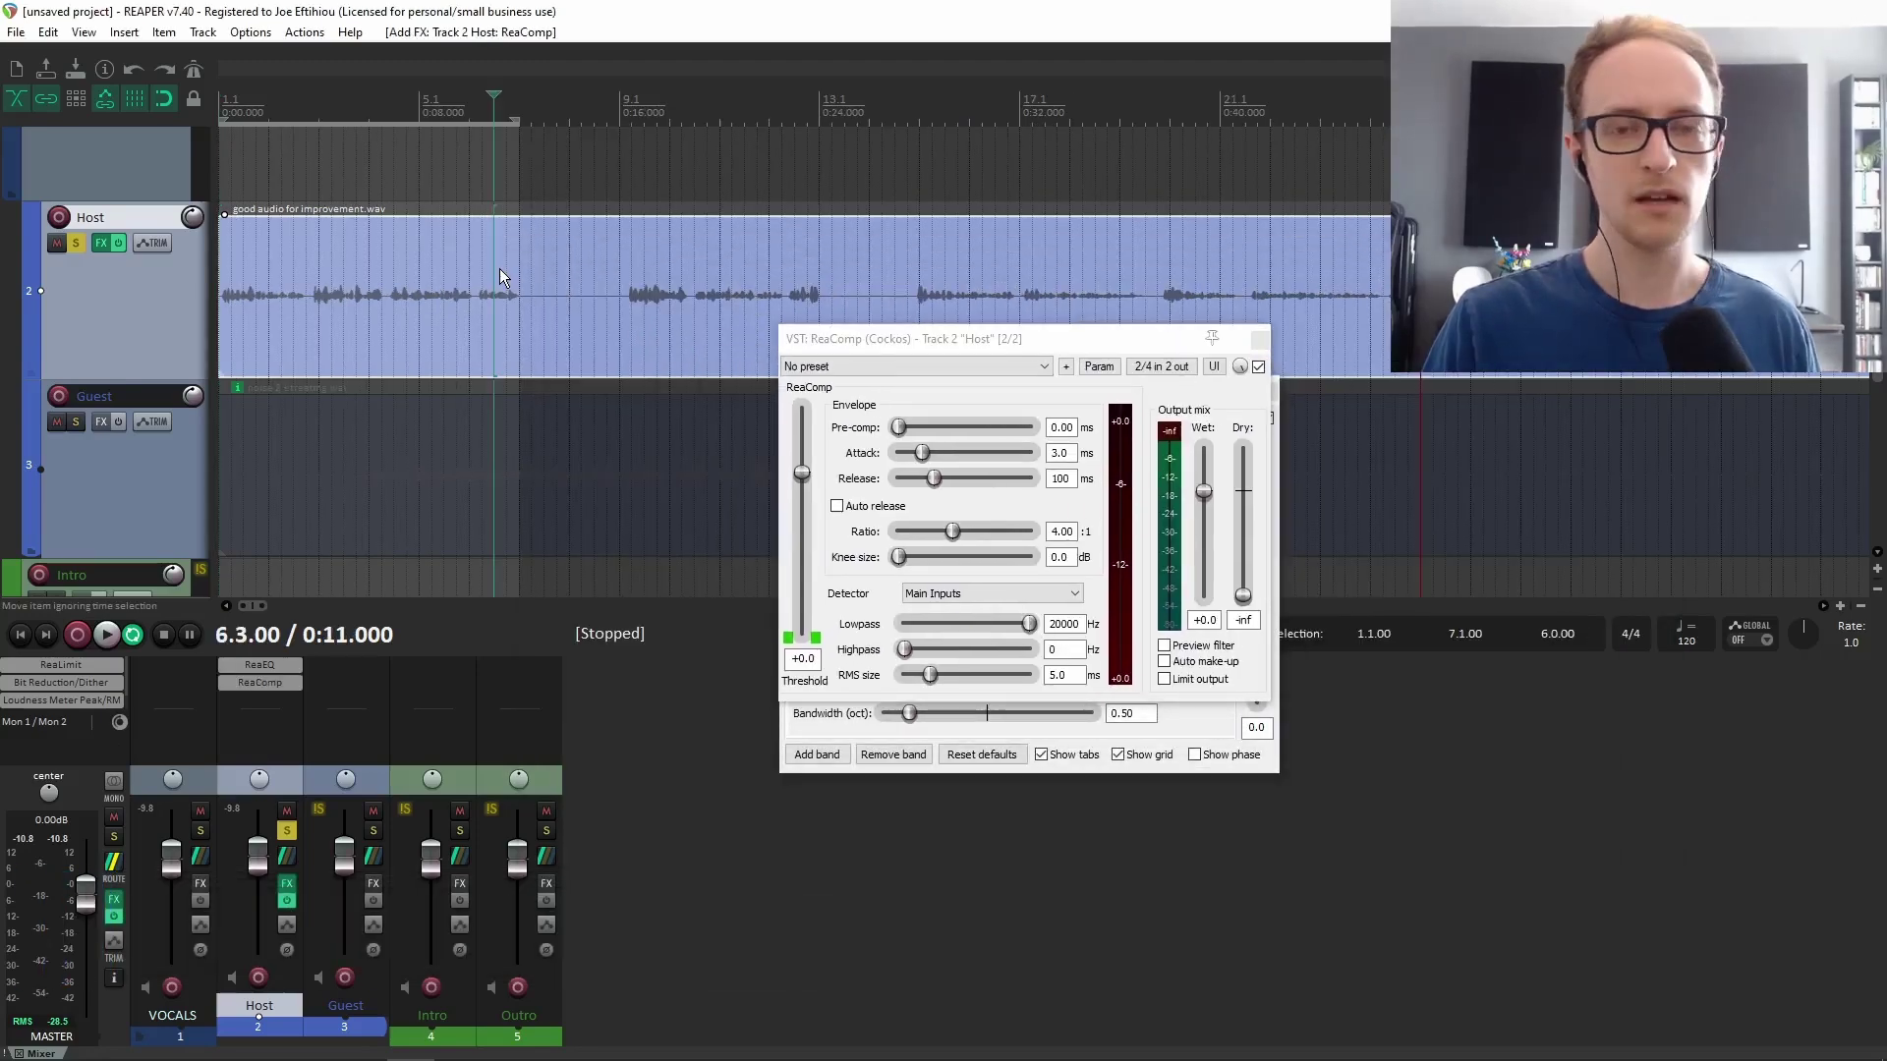
left_click(635, 261)
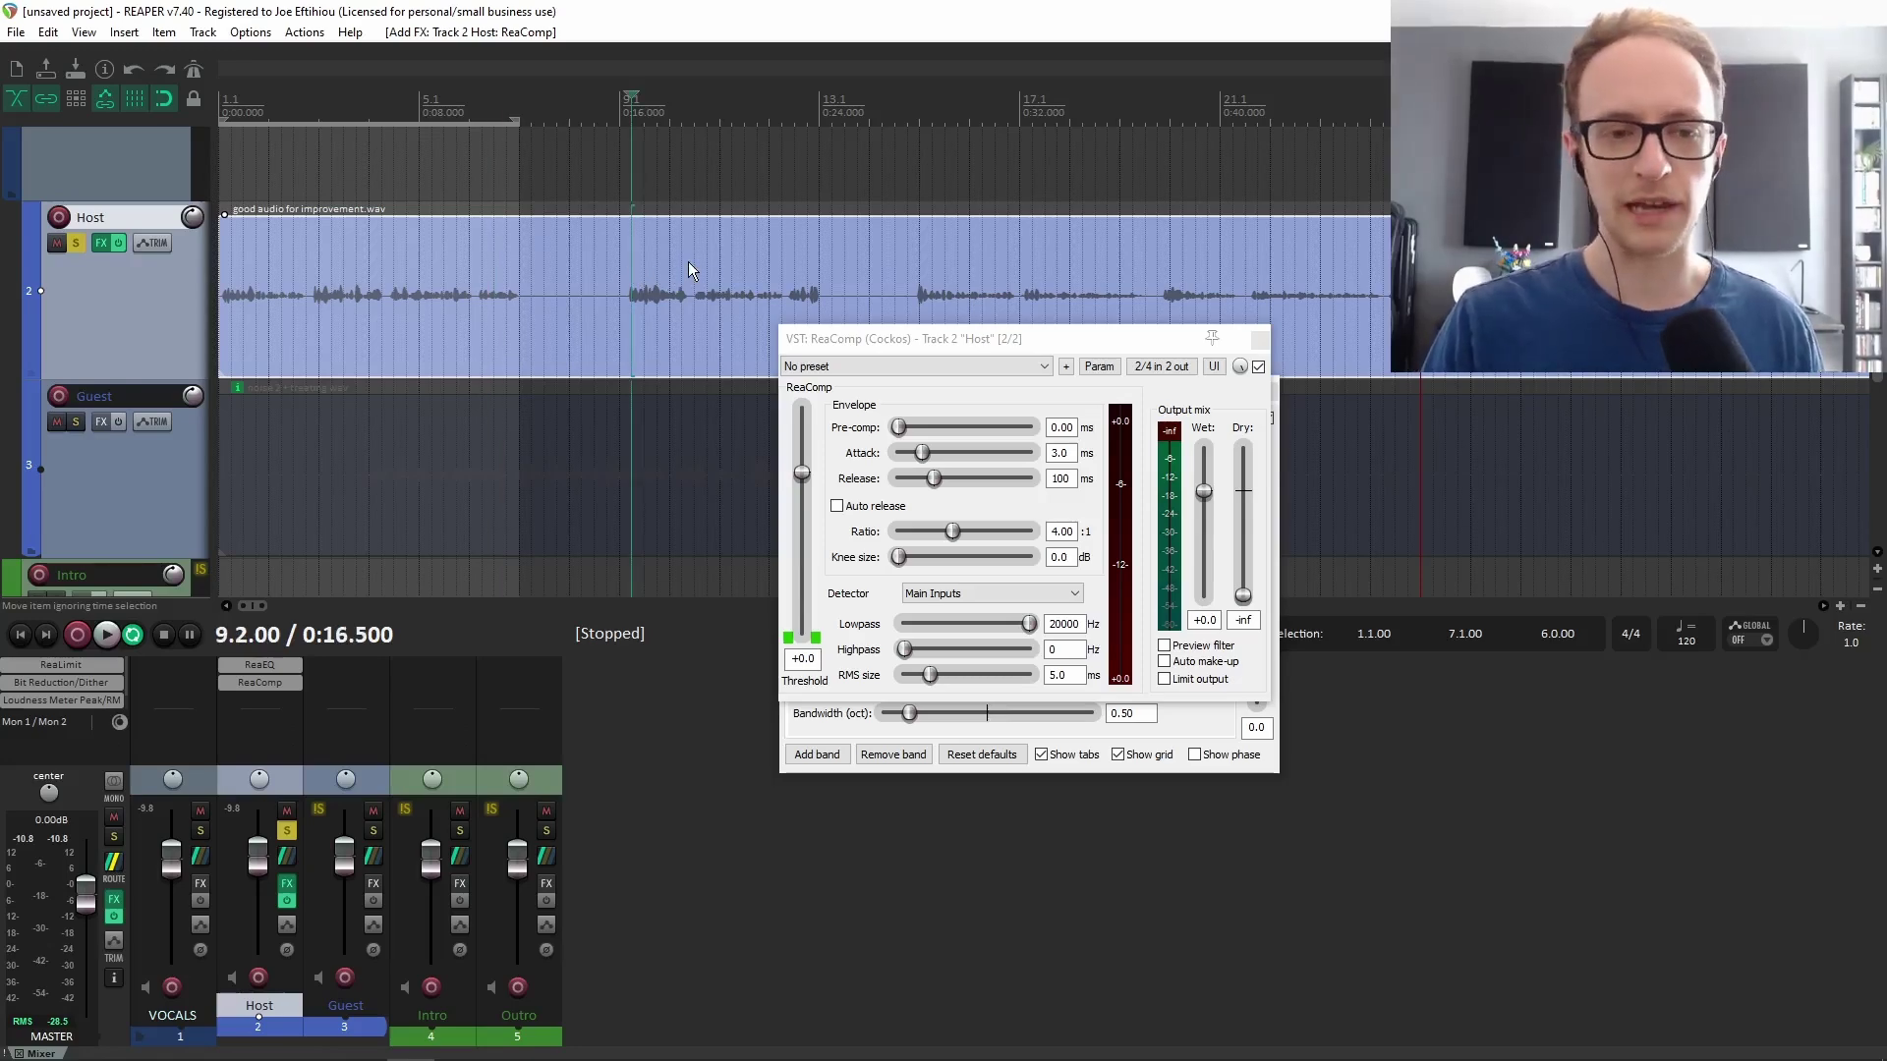
scroll(746, 267, "up", 2, "ctrl")
scroll(645, 279, "up", 4)
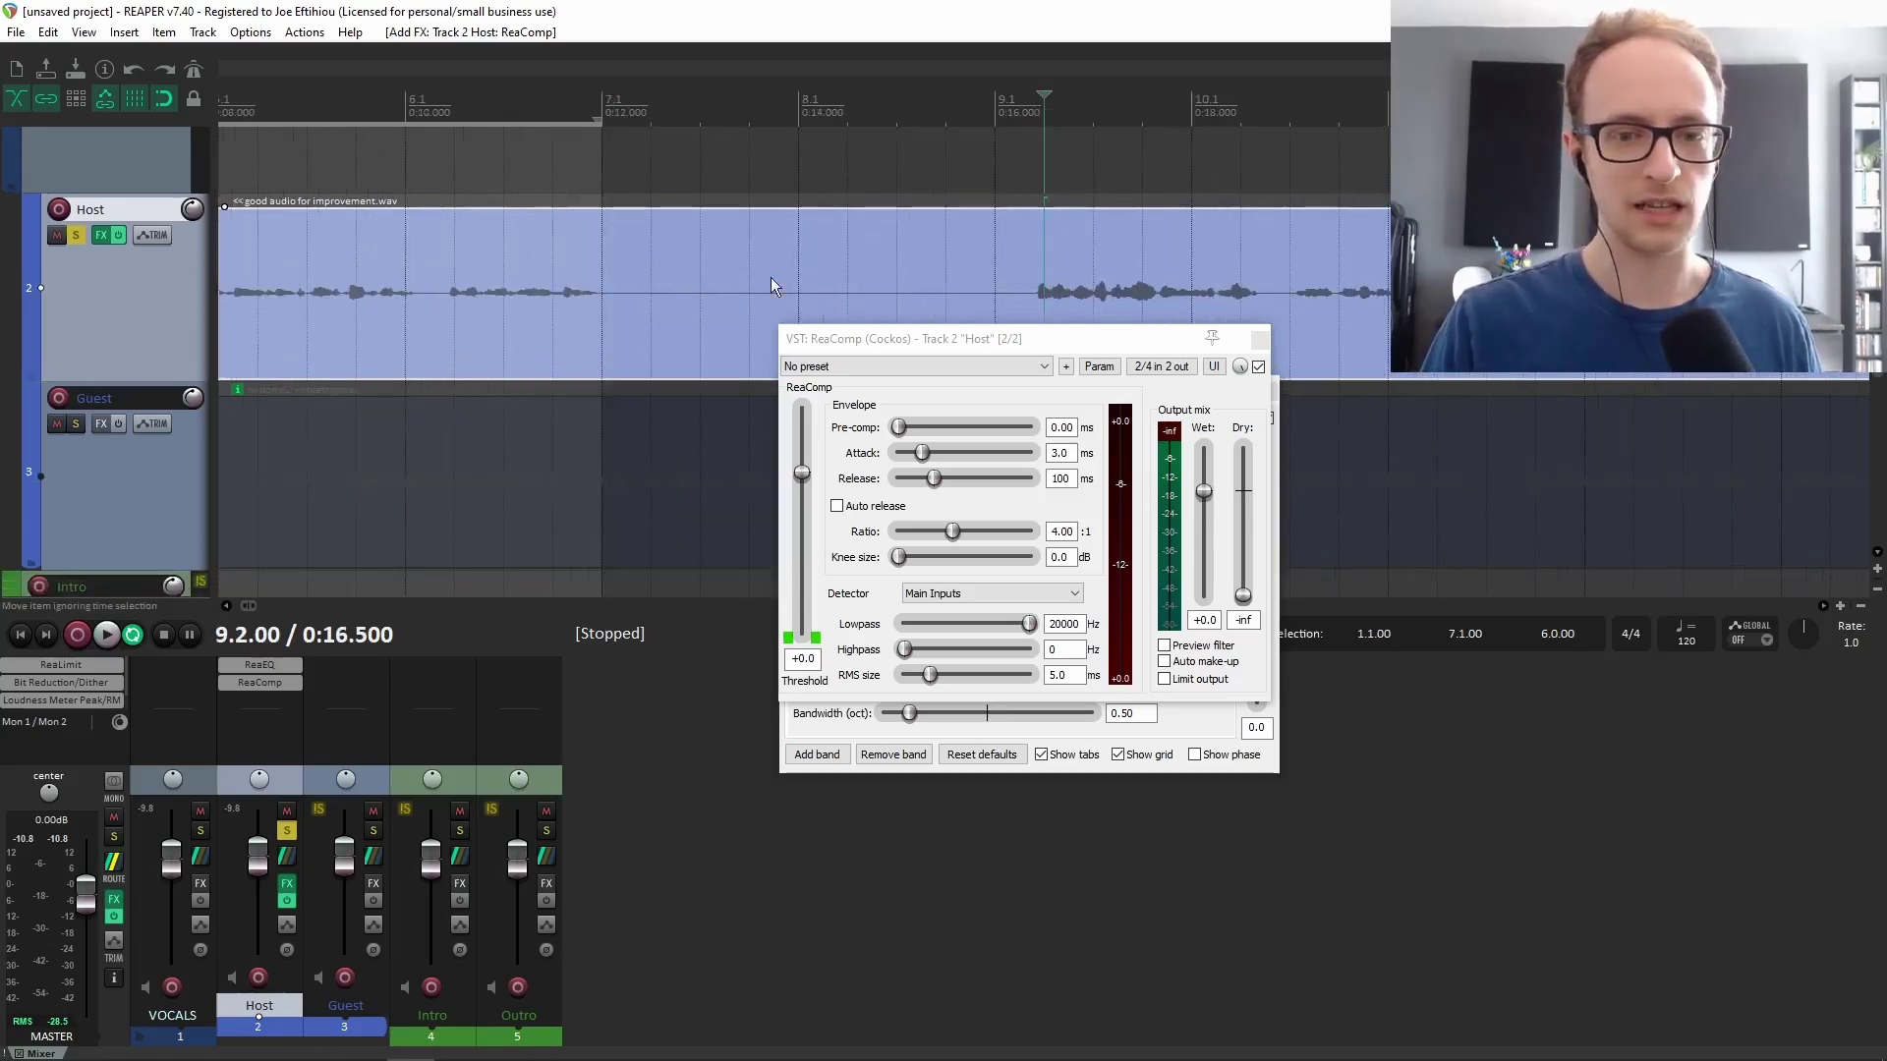
Play the Host track from 0:51.000 and from 0:44.000 to compare the louder and quieter speech passages.
scroll(945, 295, "down", 6)
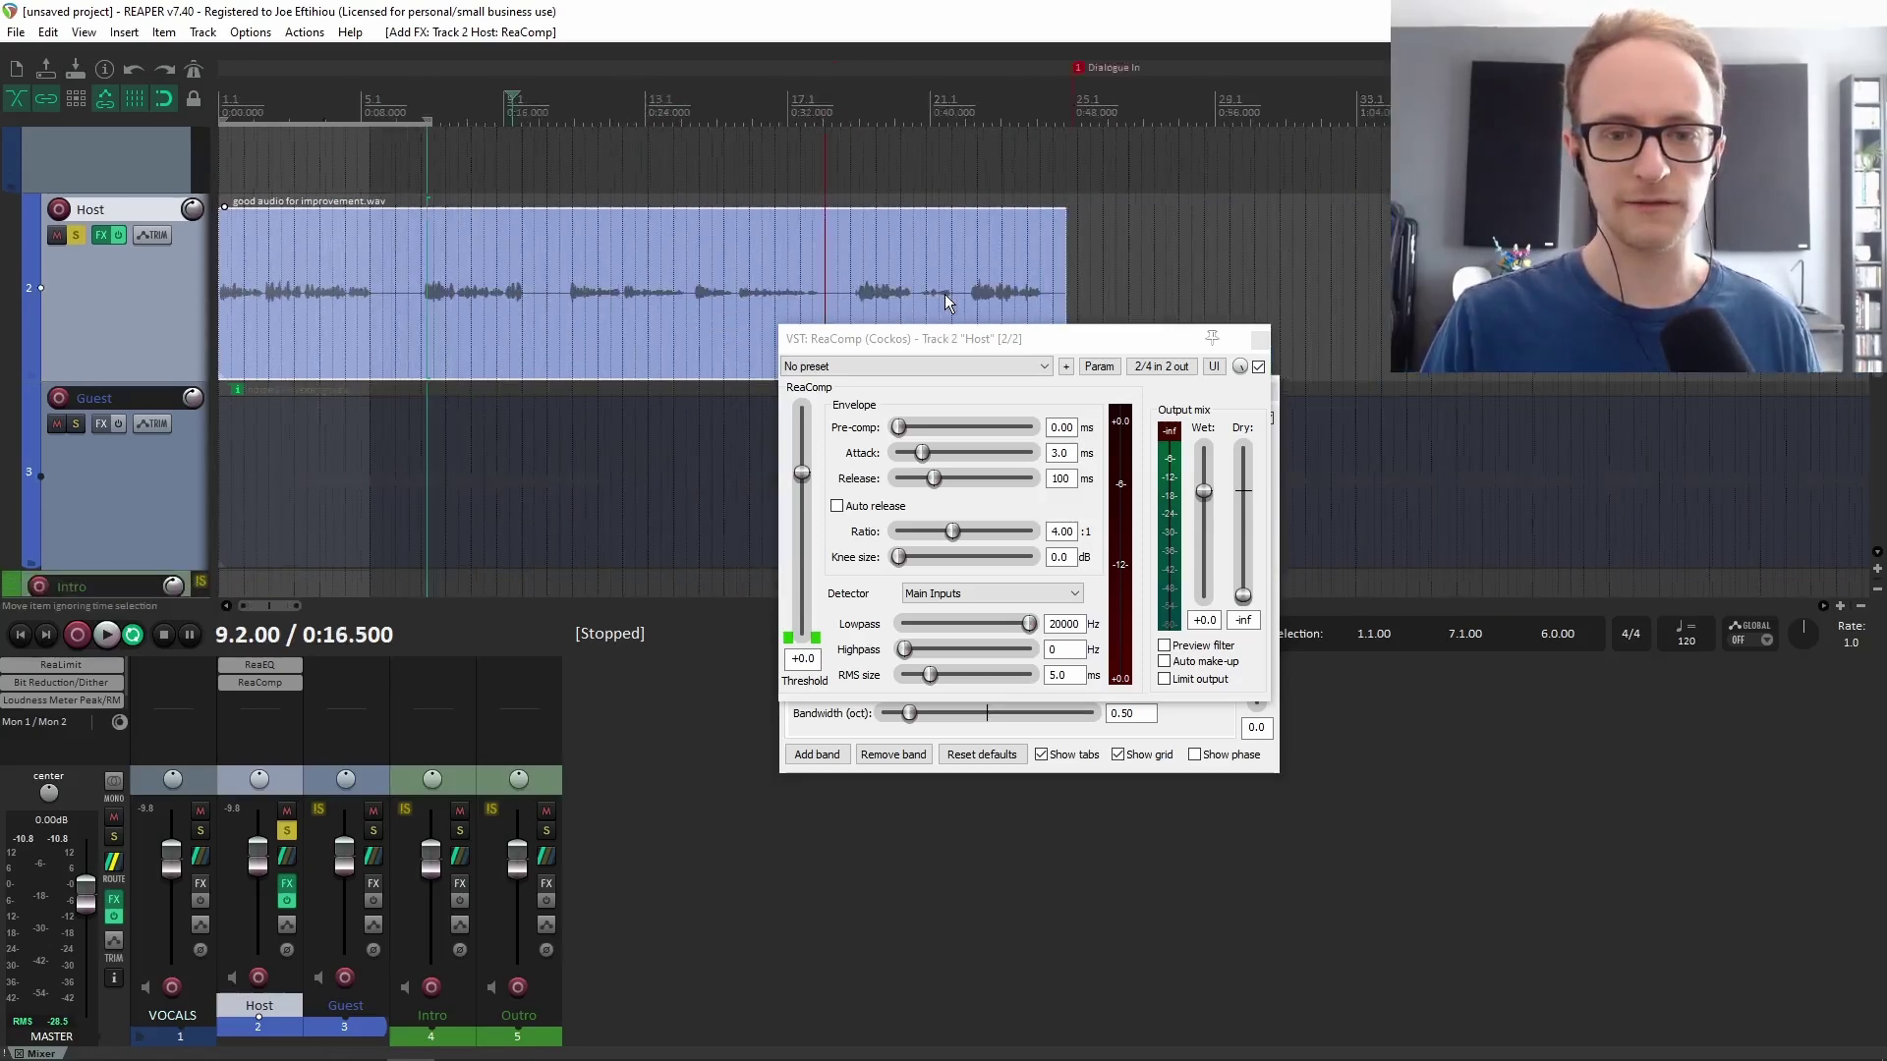
left_click(867, 285)
scroll(891, 279, "up", 4)
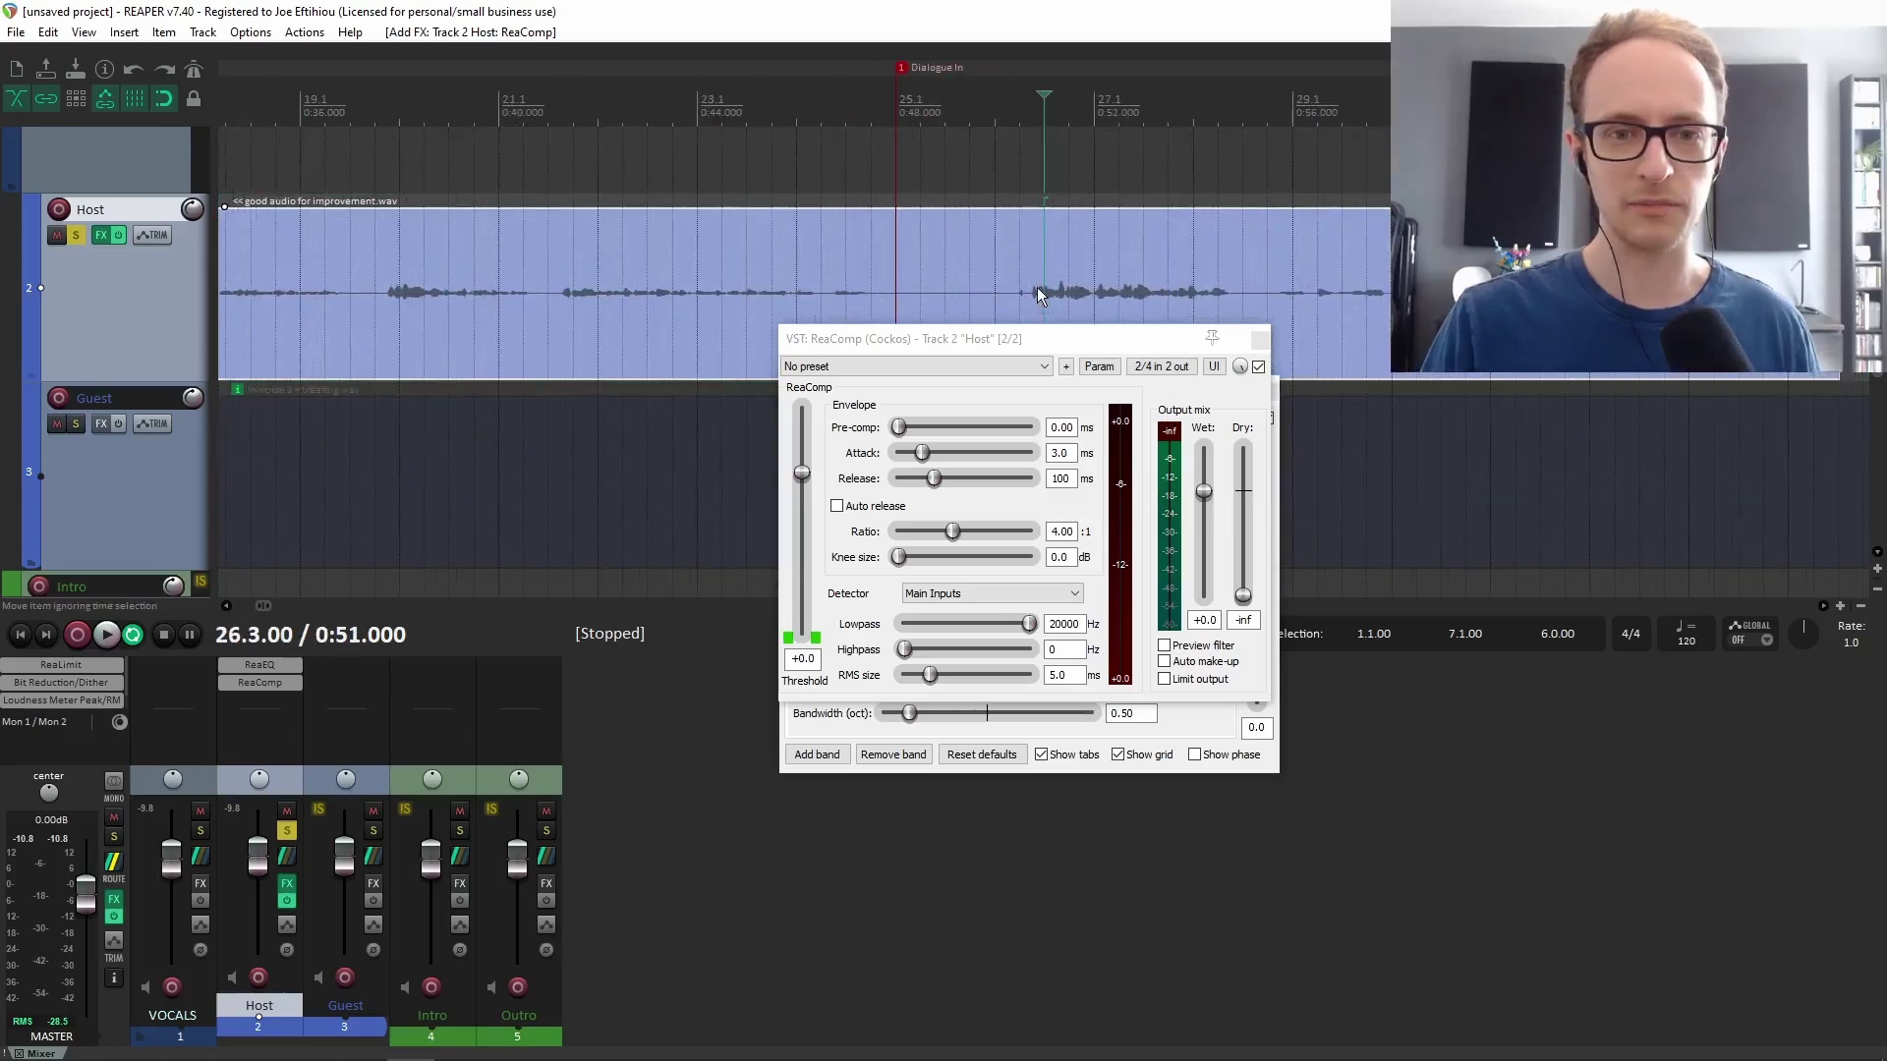
key("space")
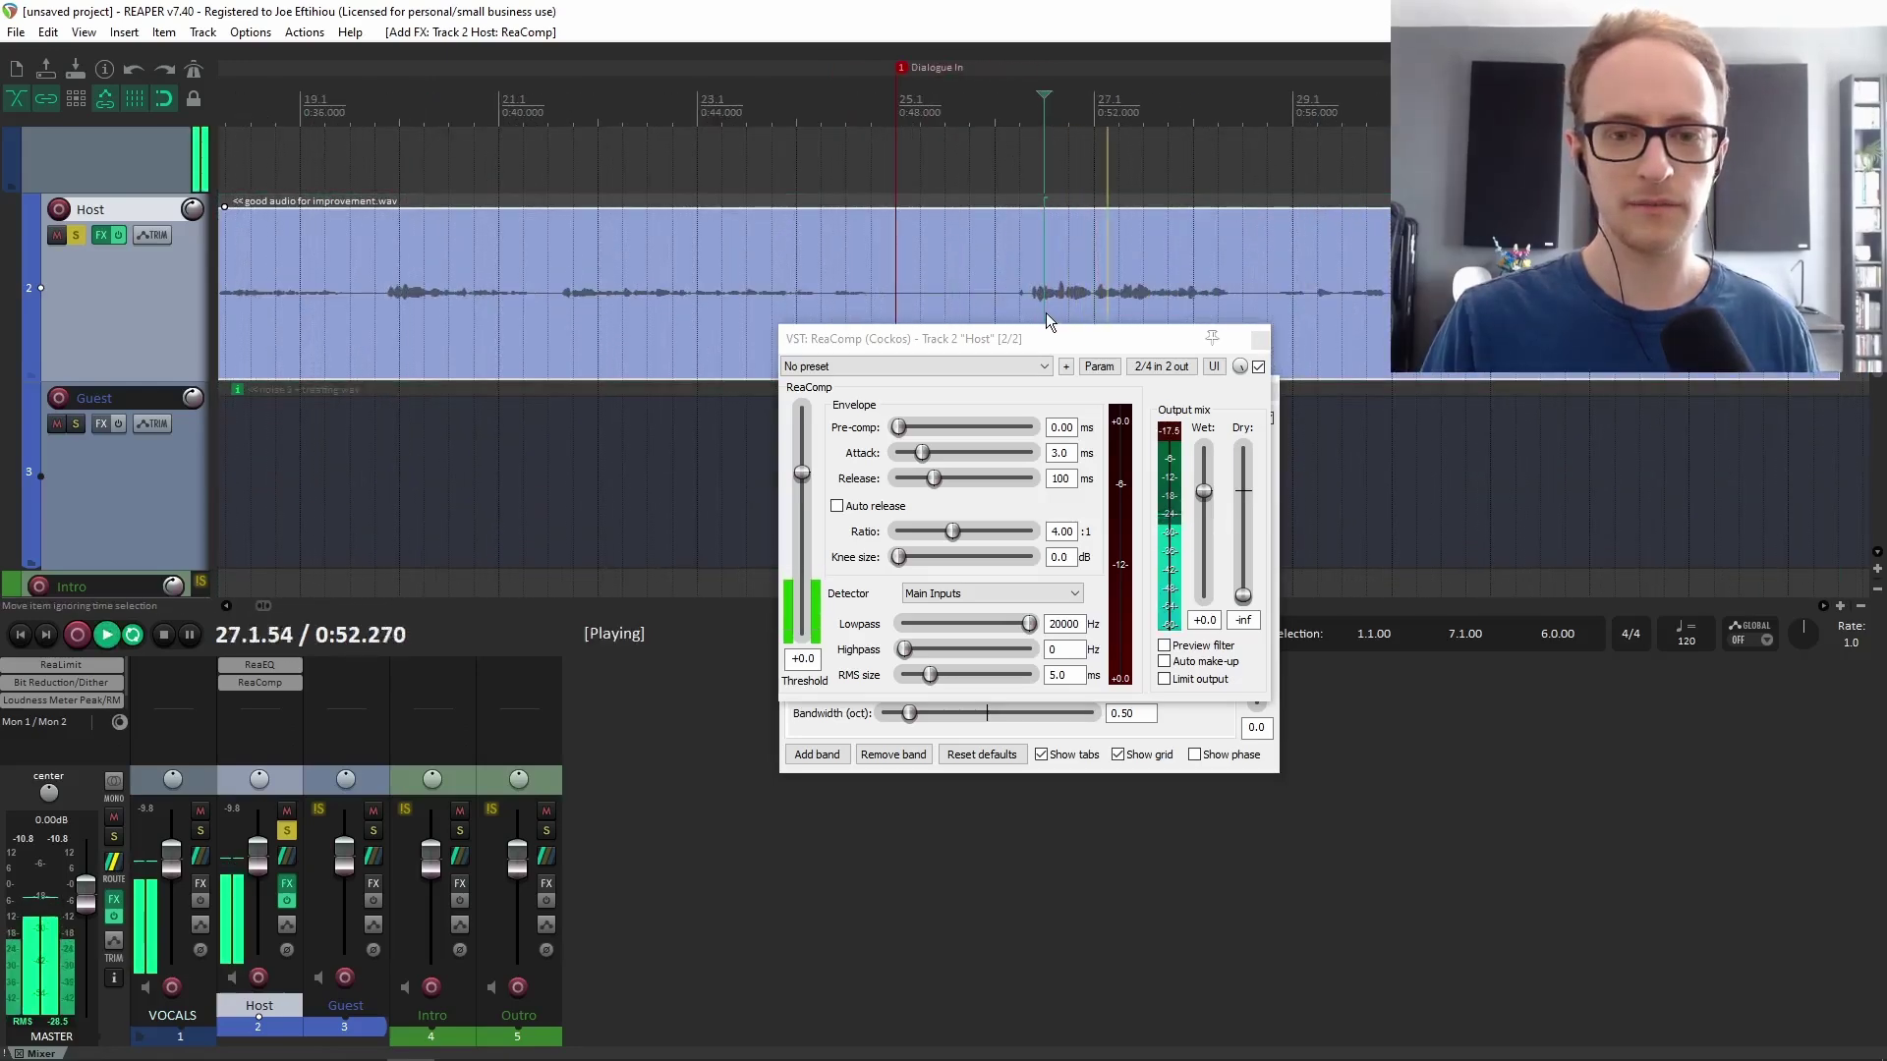
left_click(696, 267)
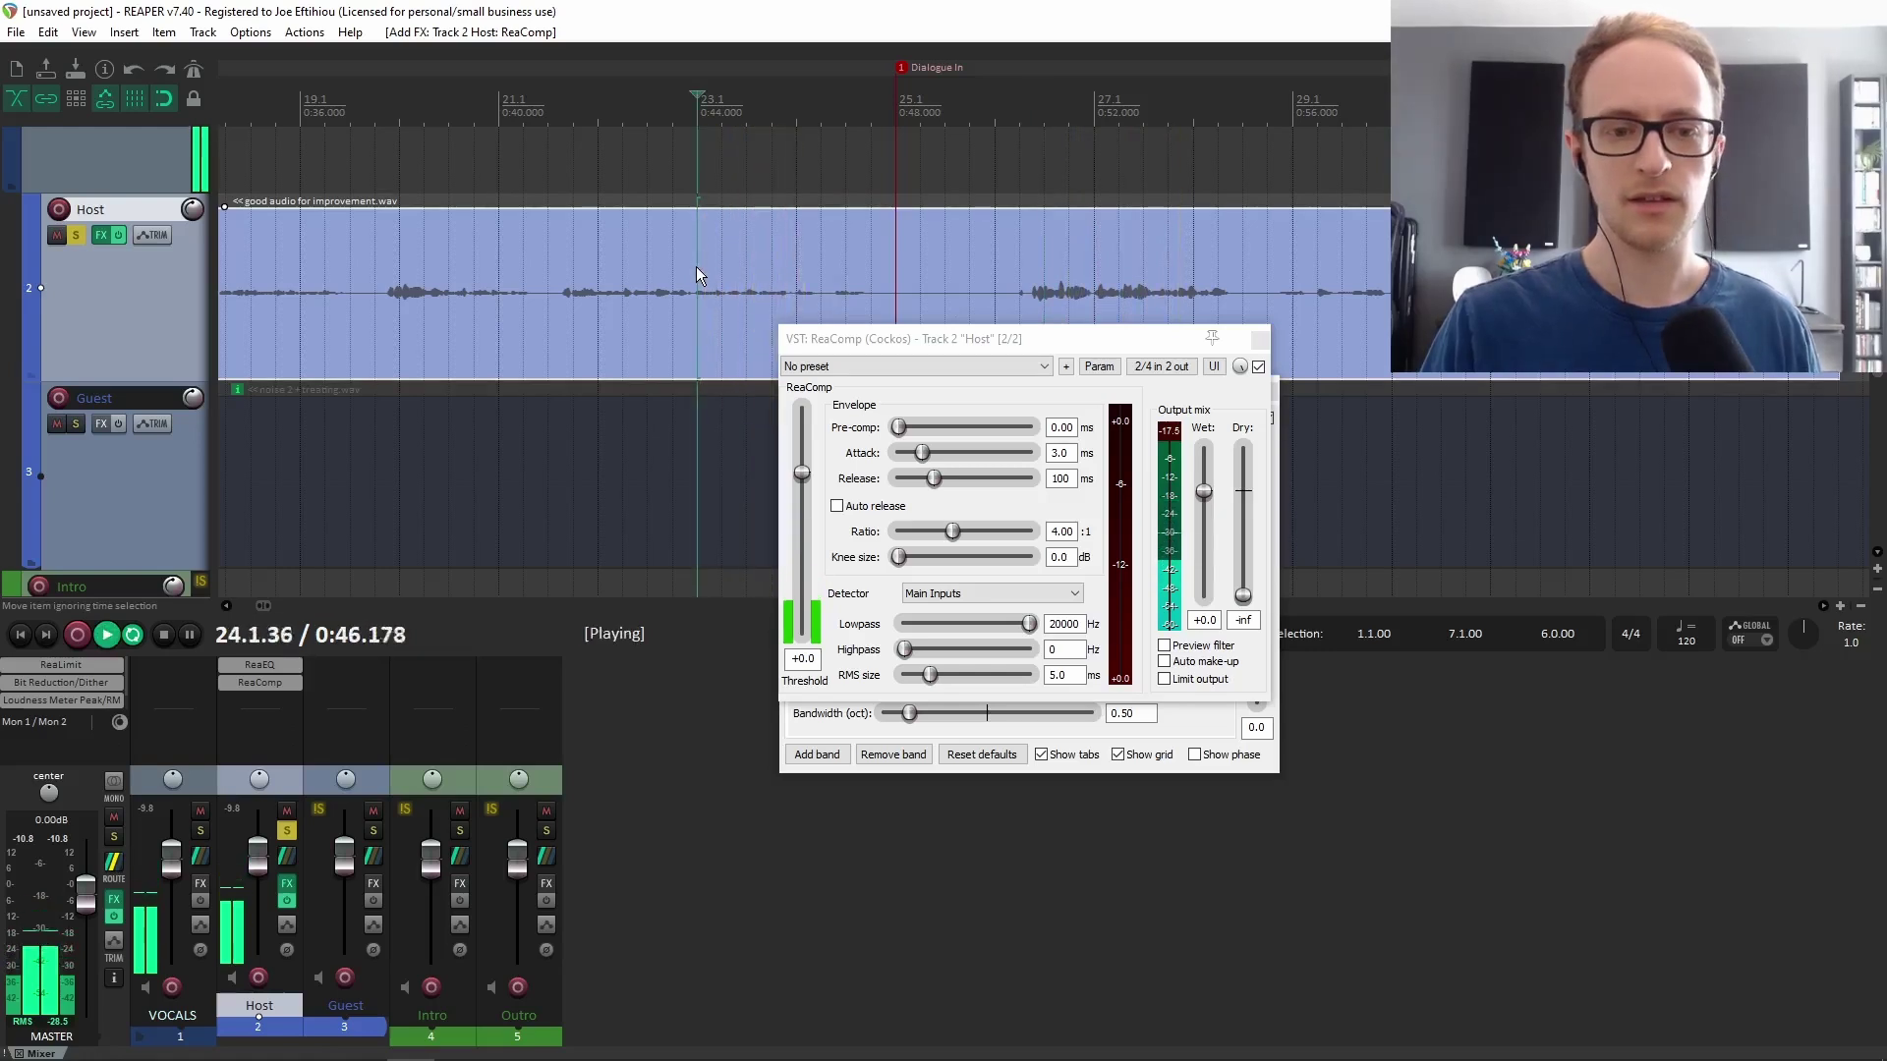
key("space")
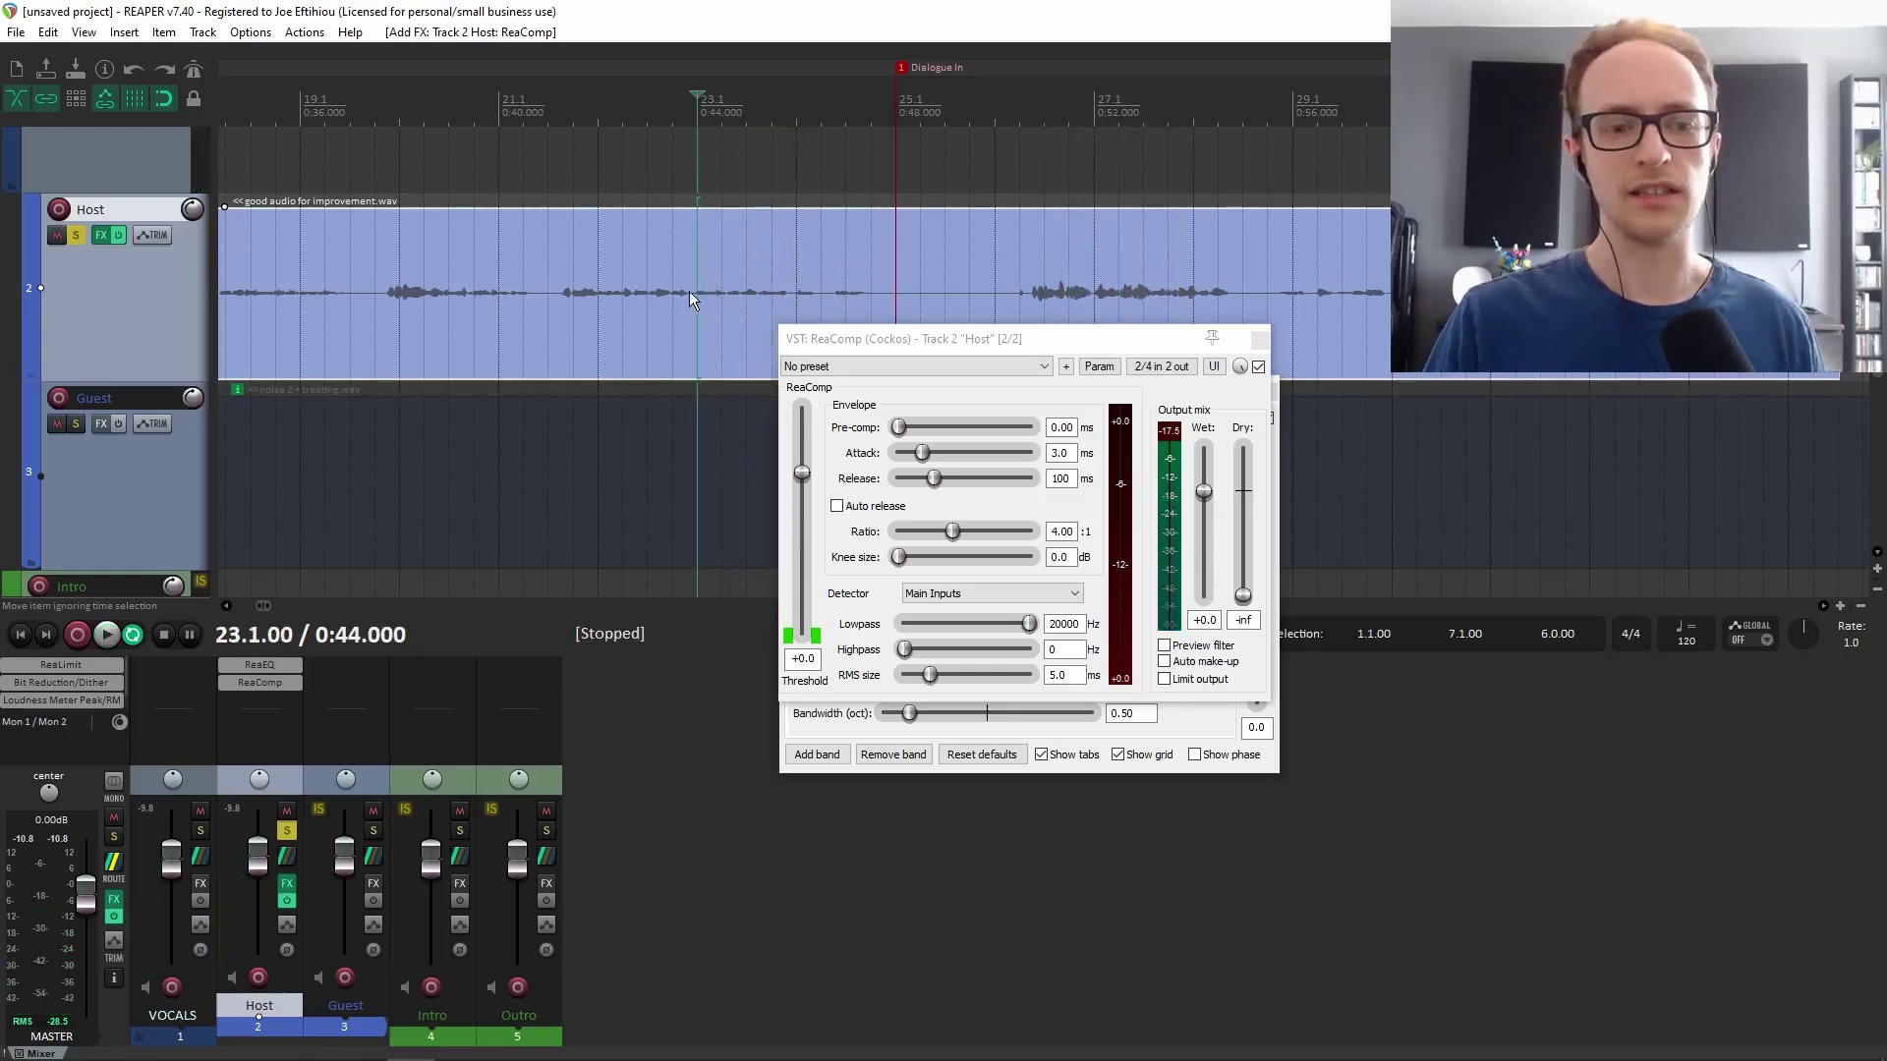
left_click(1042, 285)
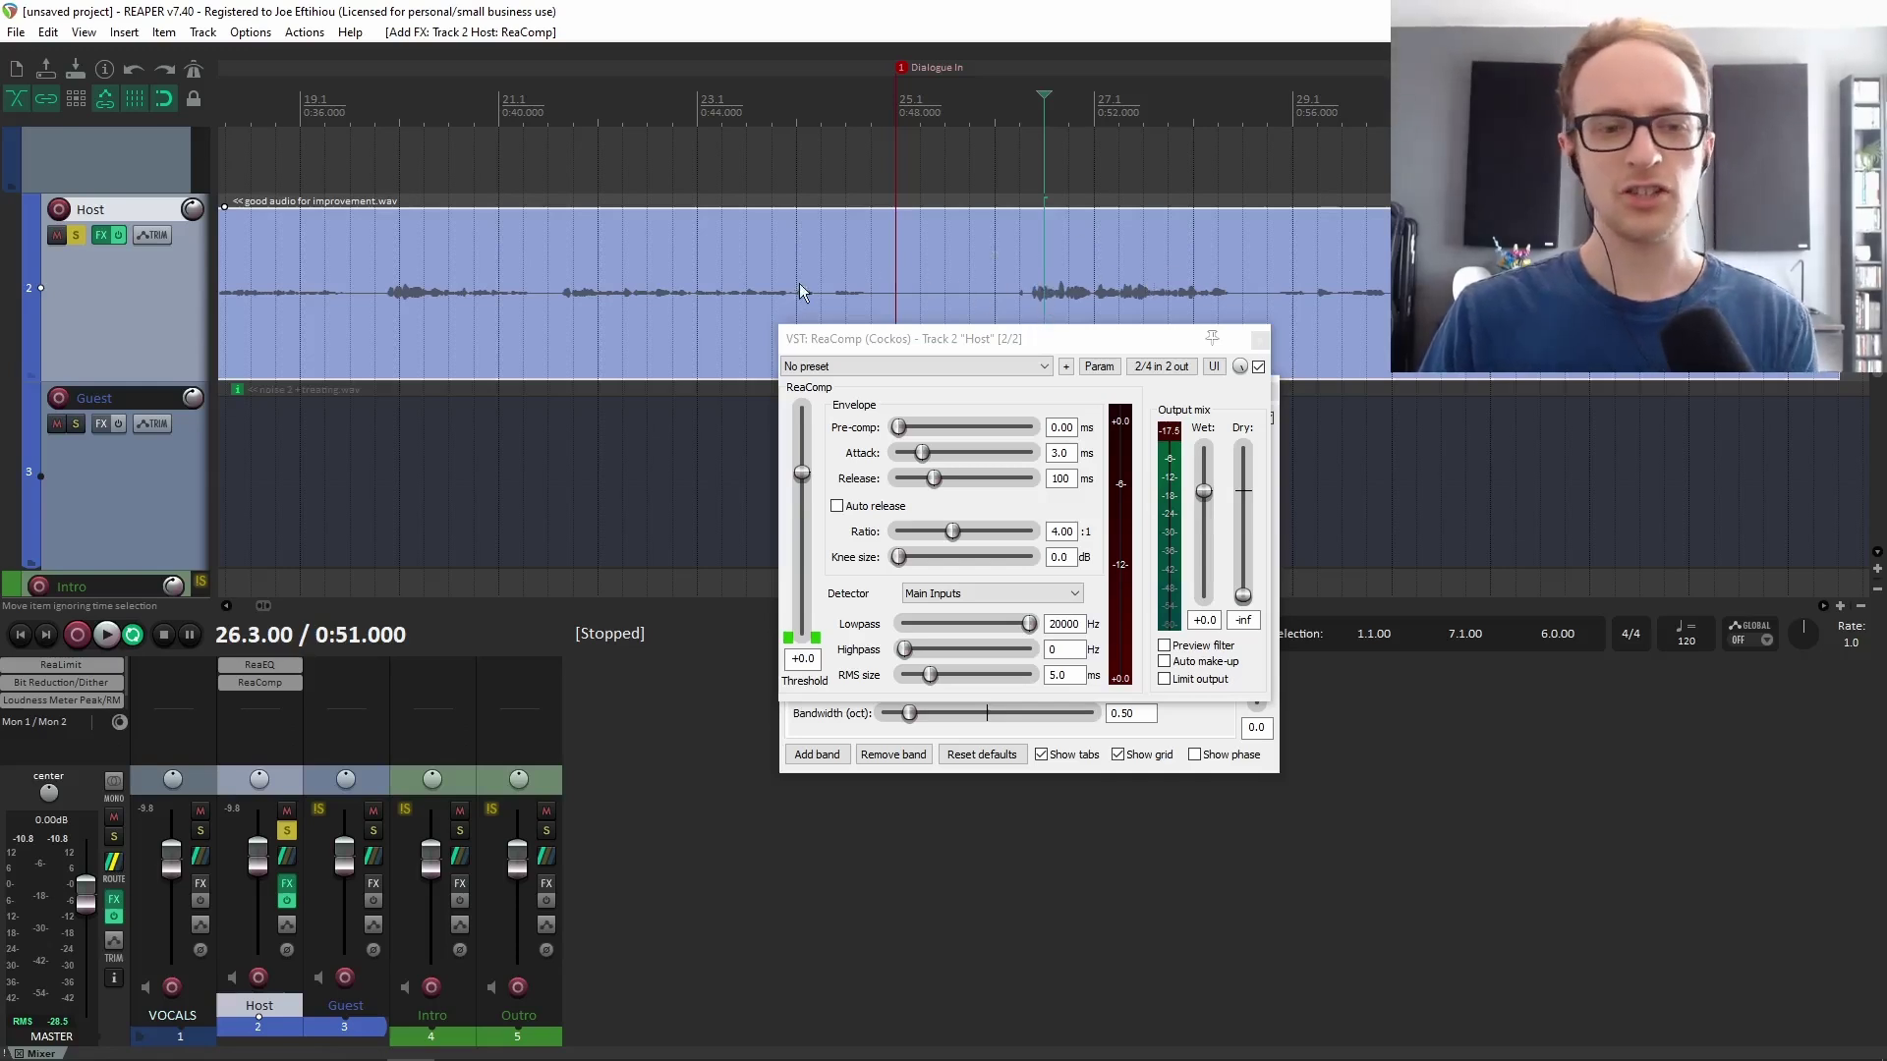
left_click(747, 251)
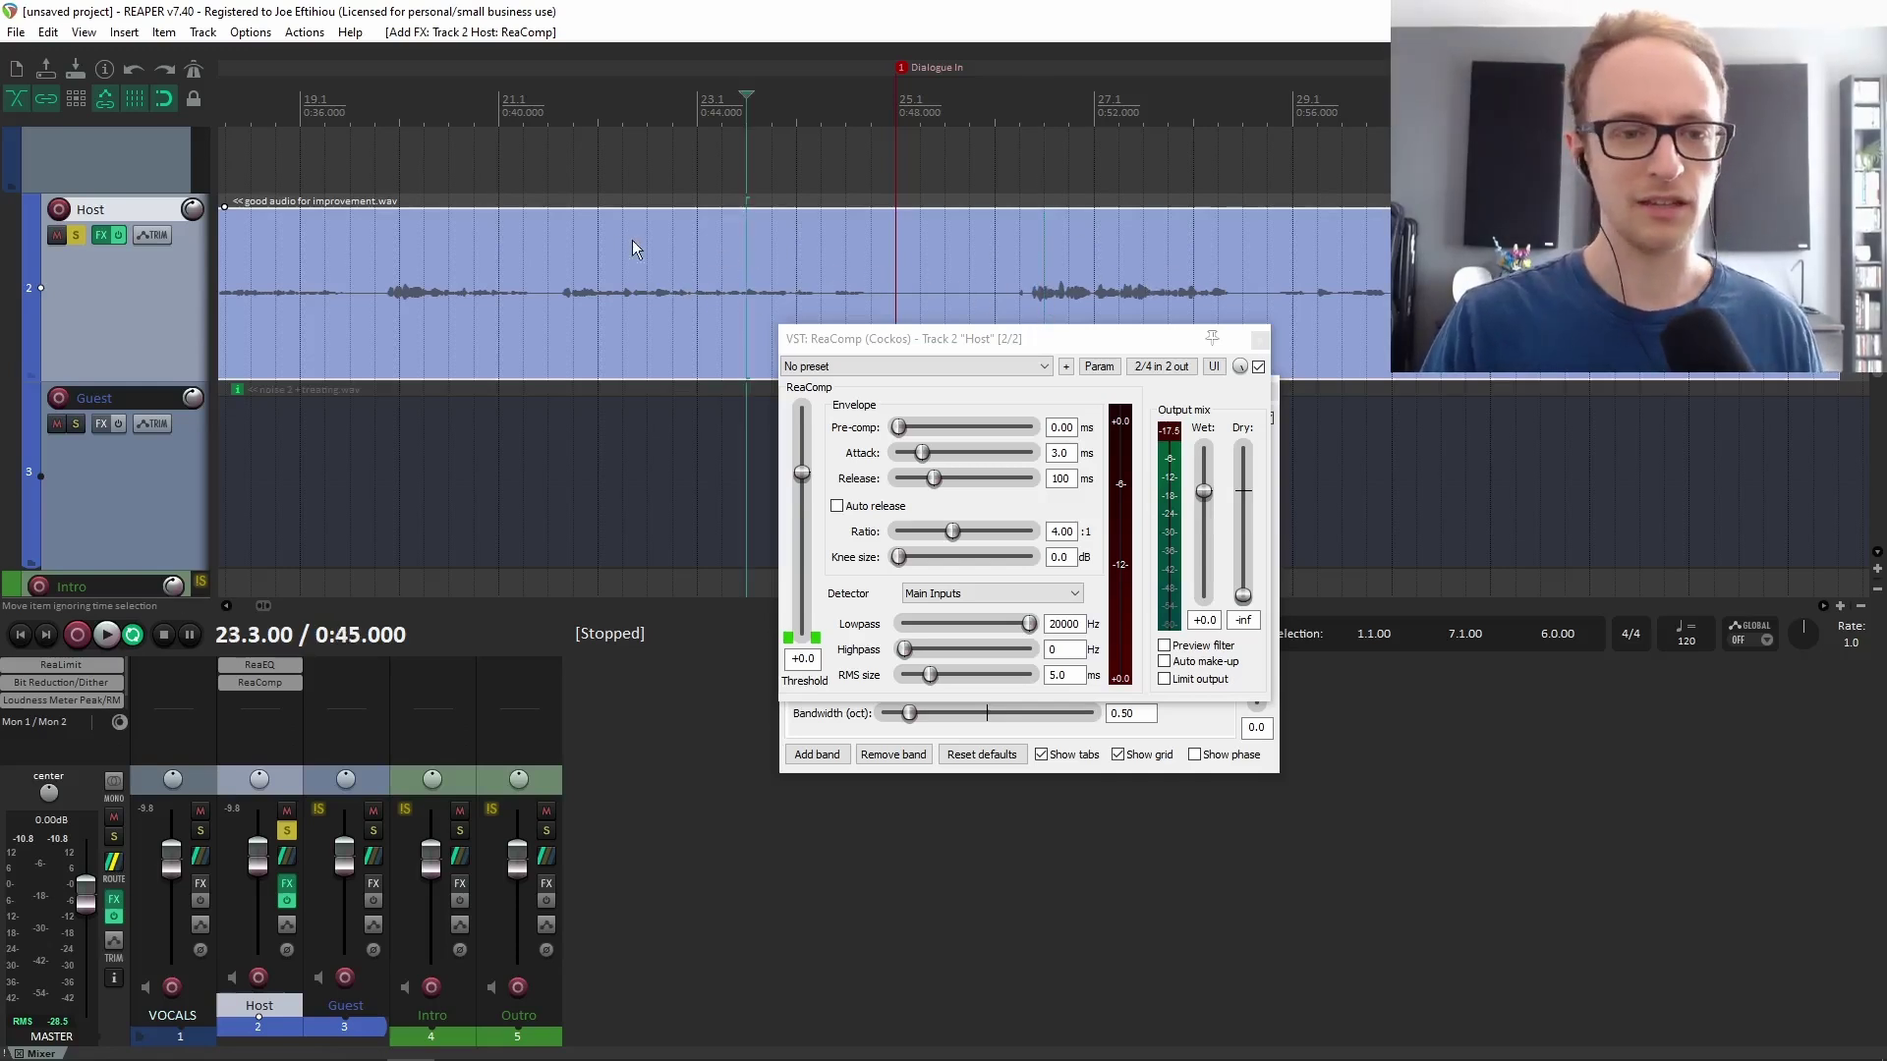
left_click(625, 246)
Close the Host's ReaEQ window and reposition the ReaComp window just below the Host waveform.
left_click_drag(896, 341, 982, 320)
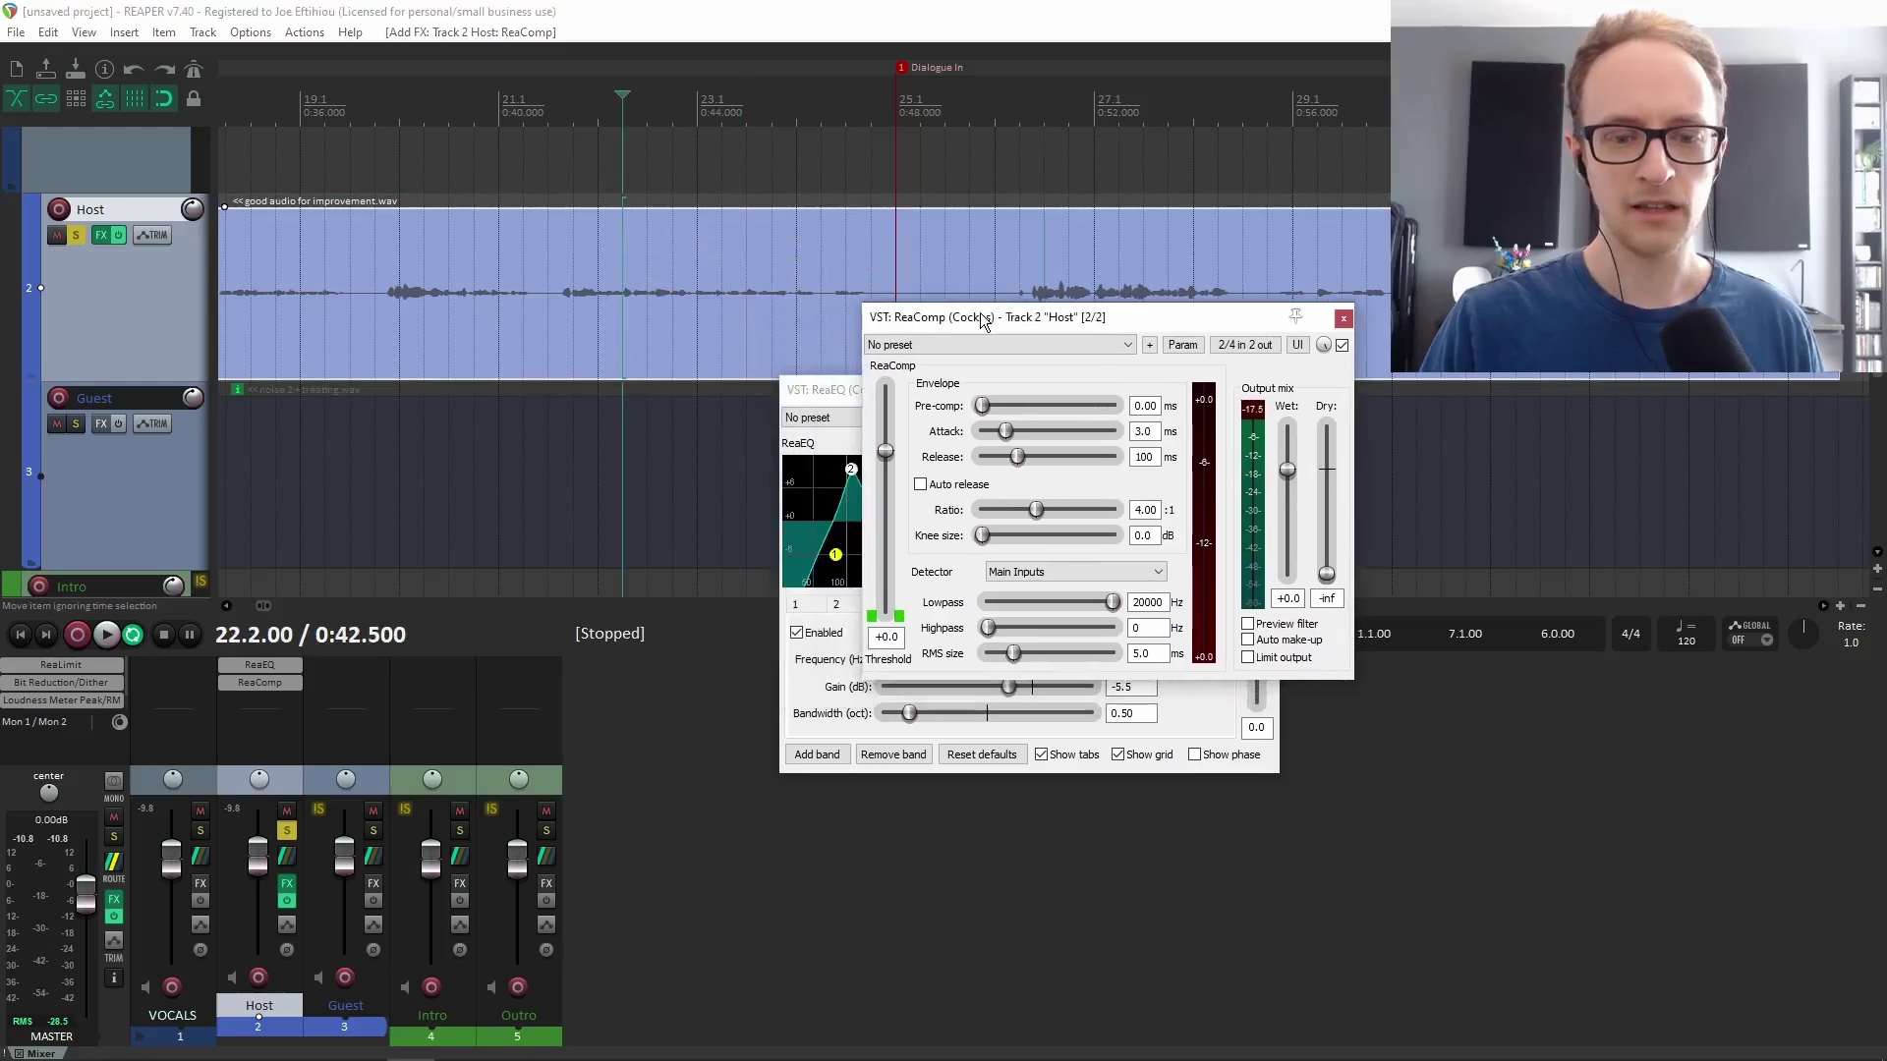
left_click(835, 399)
left_click(1269, 391)
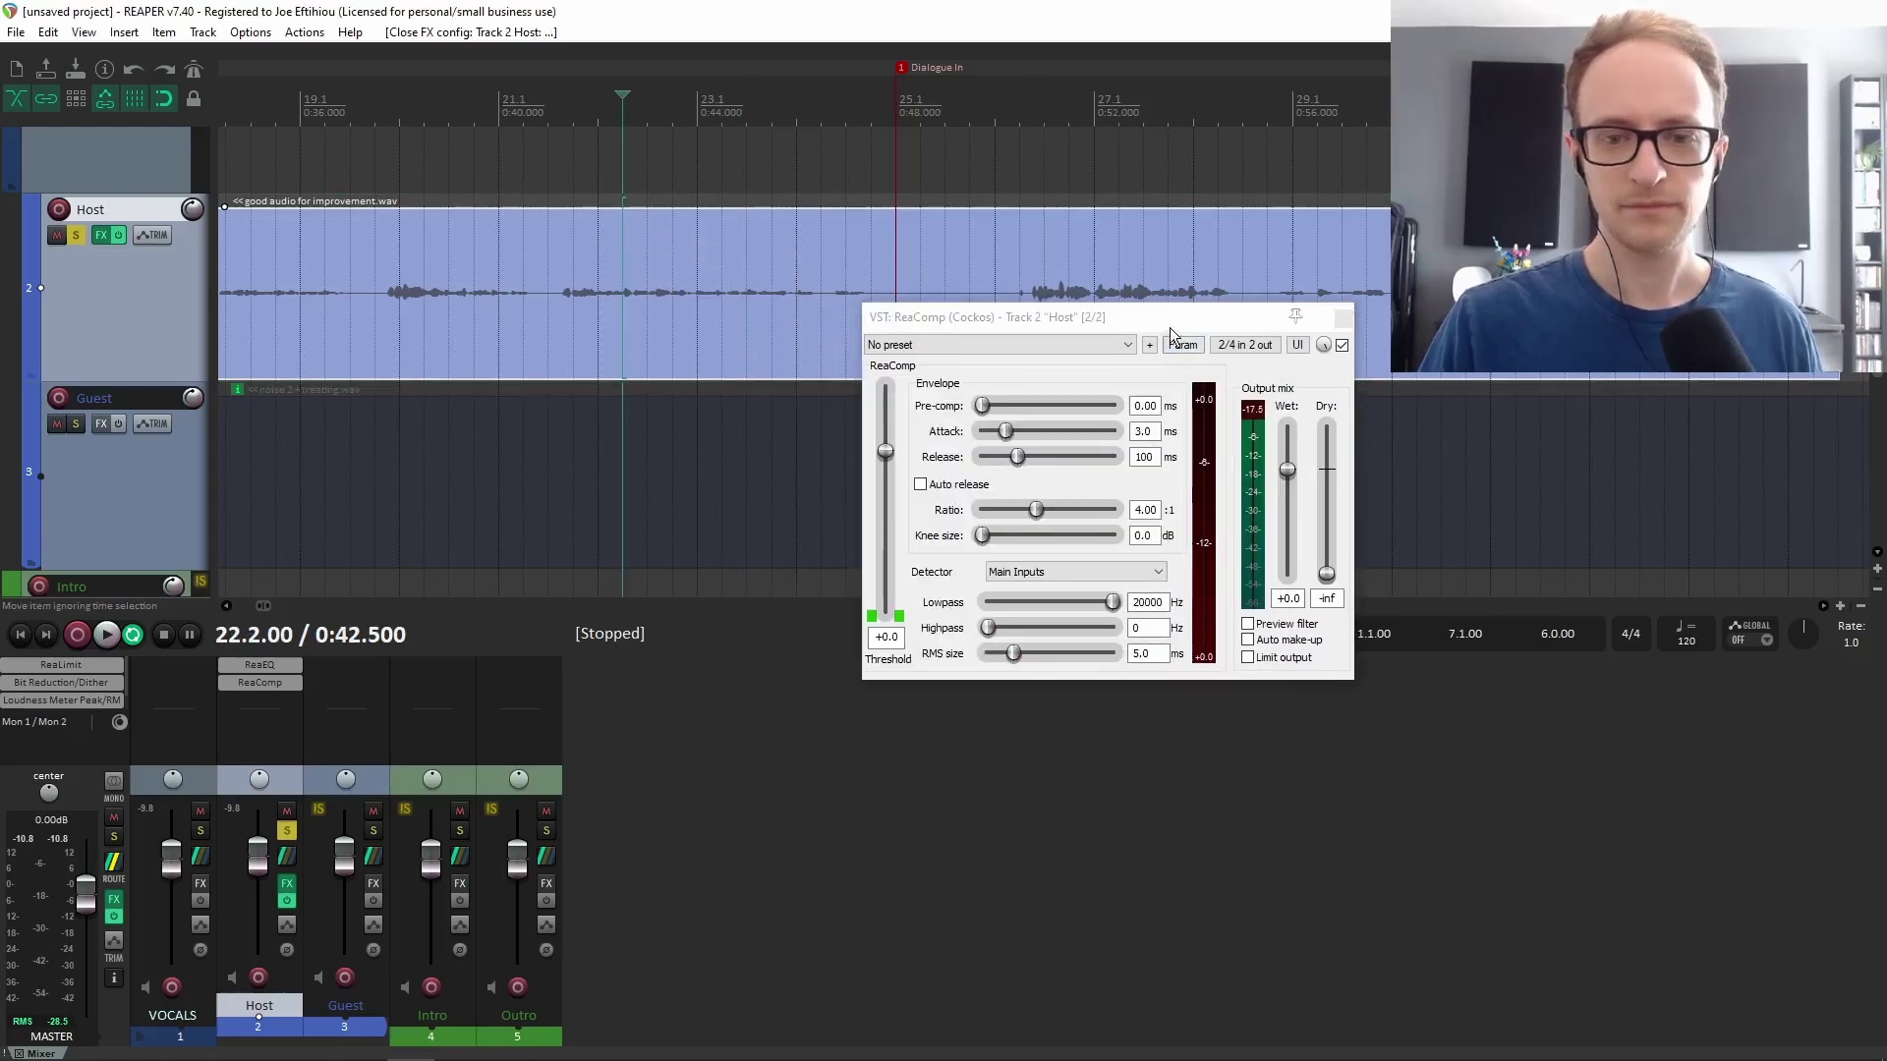
left_click_drag(1166, 326, 1199, 347)
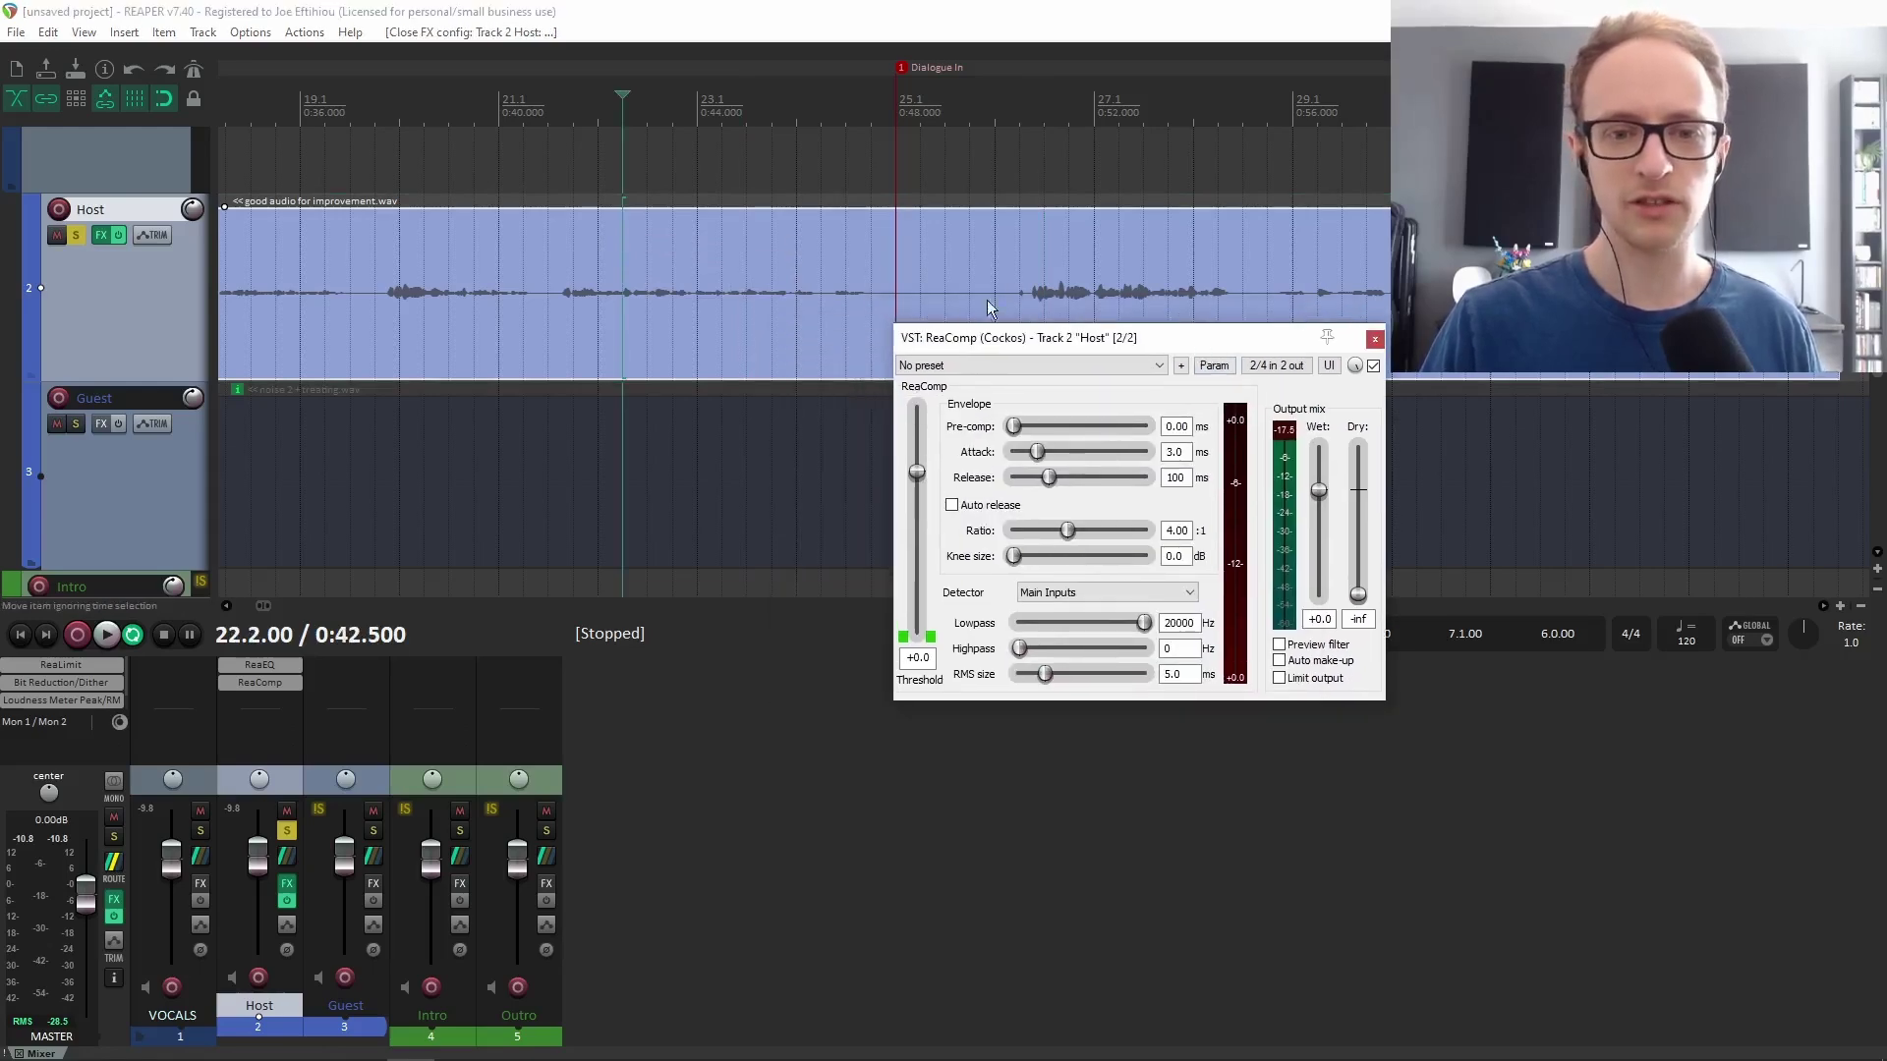
Play the quiet passage from 0:44.000 and the loud one from 0:51.000 while watching ReaComp's threshold meter.
left_click(1020, 285)
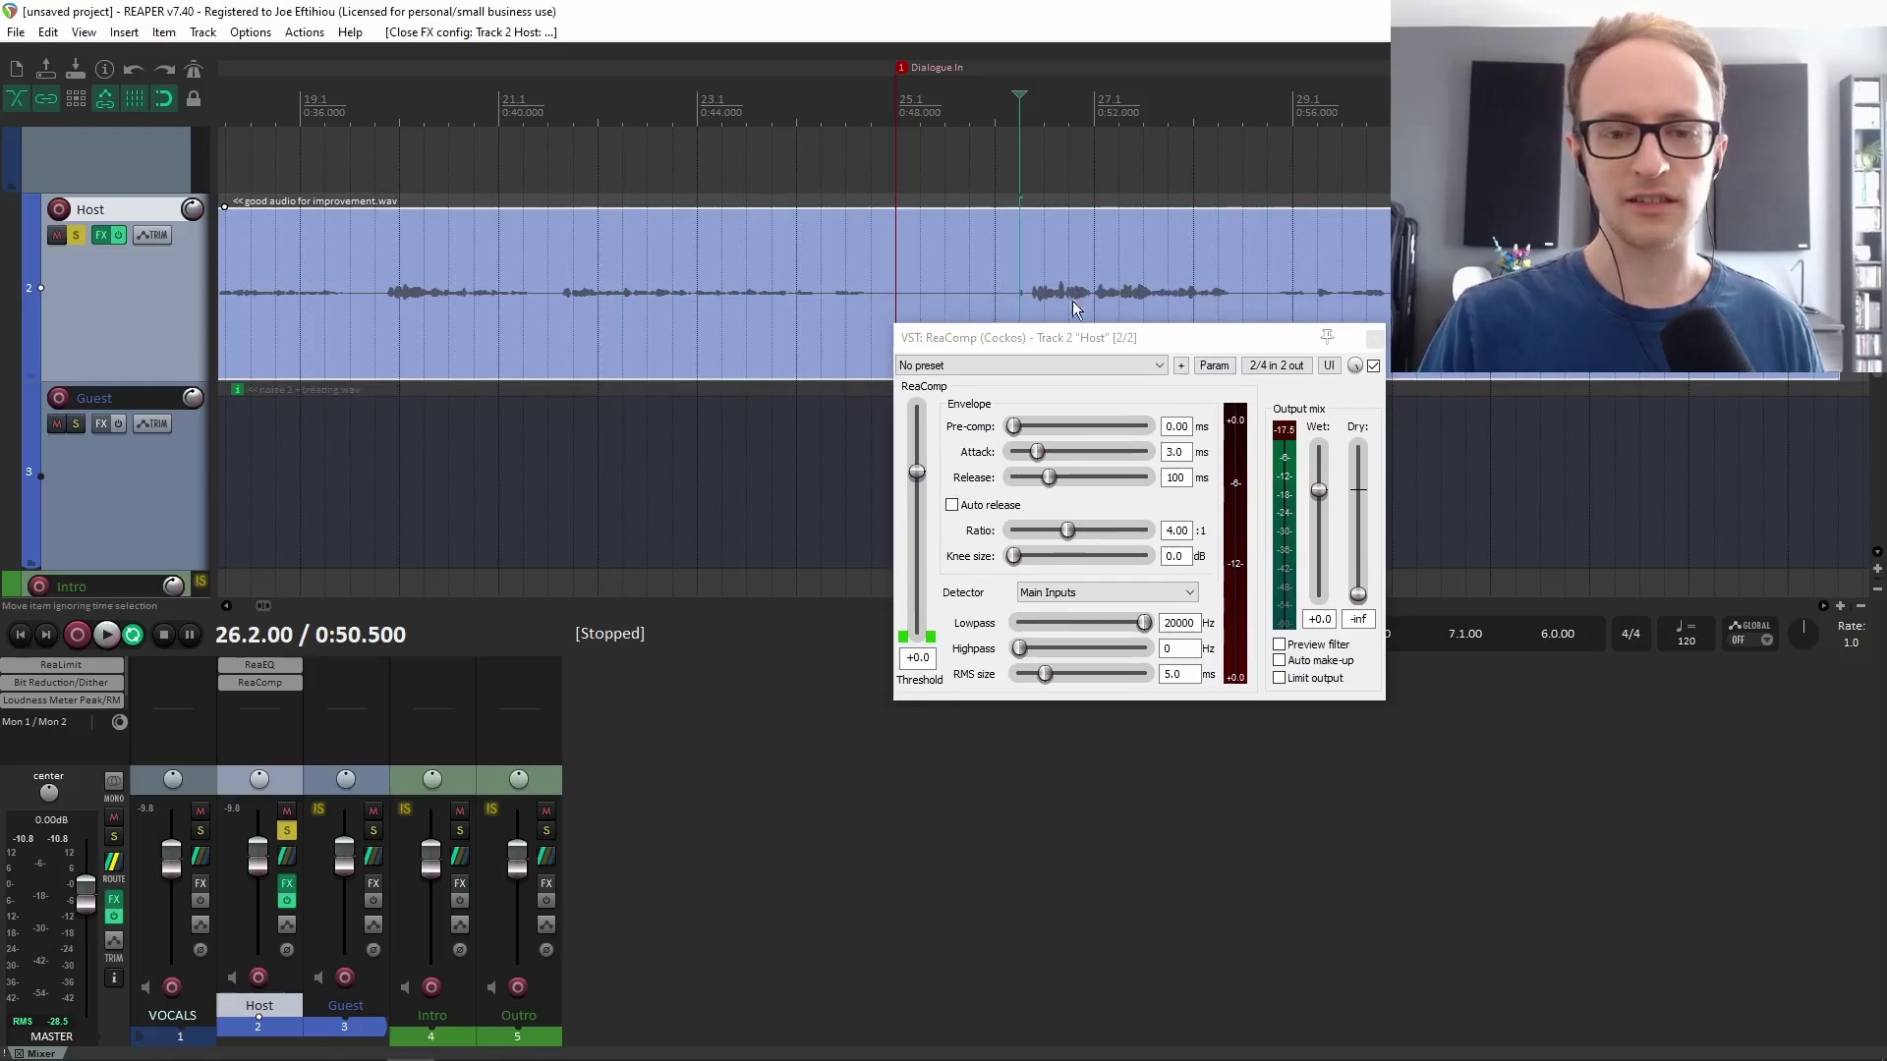
left_click(699, 280)
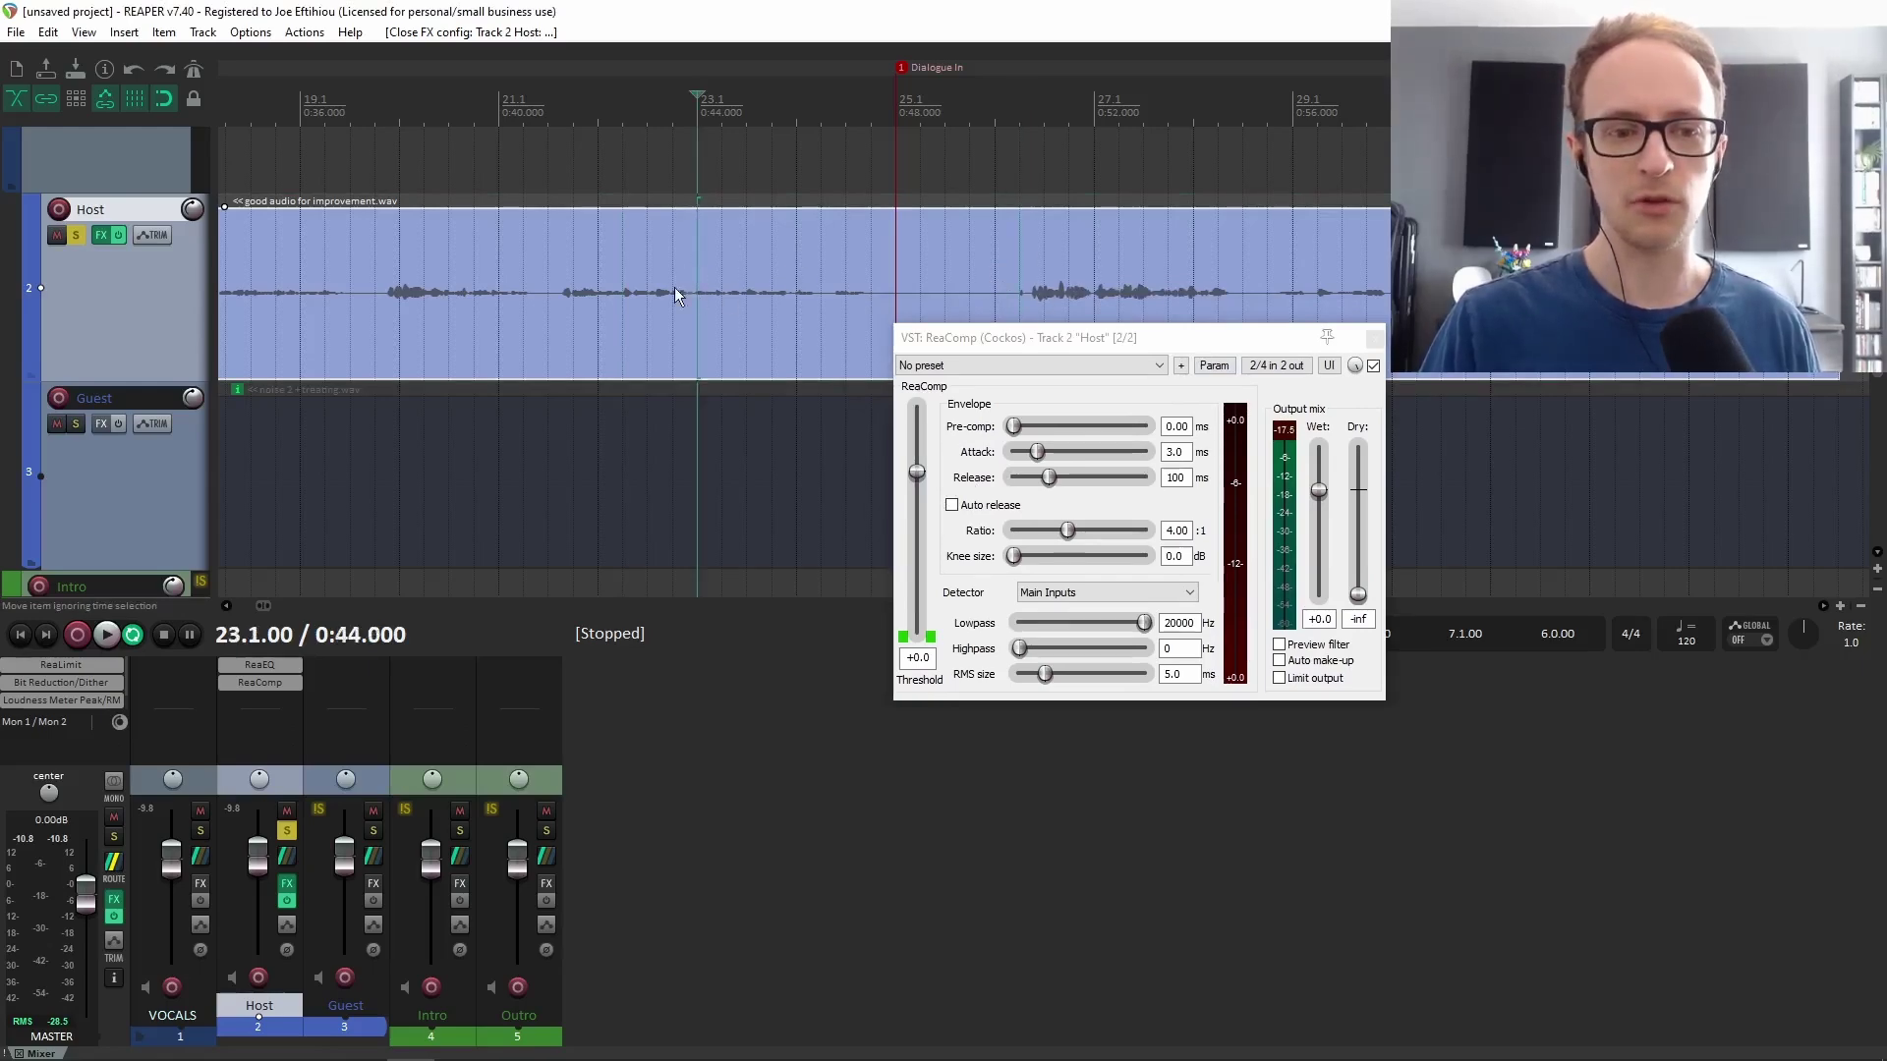
key("space")
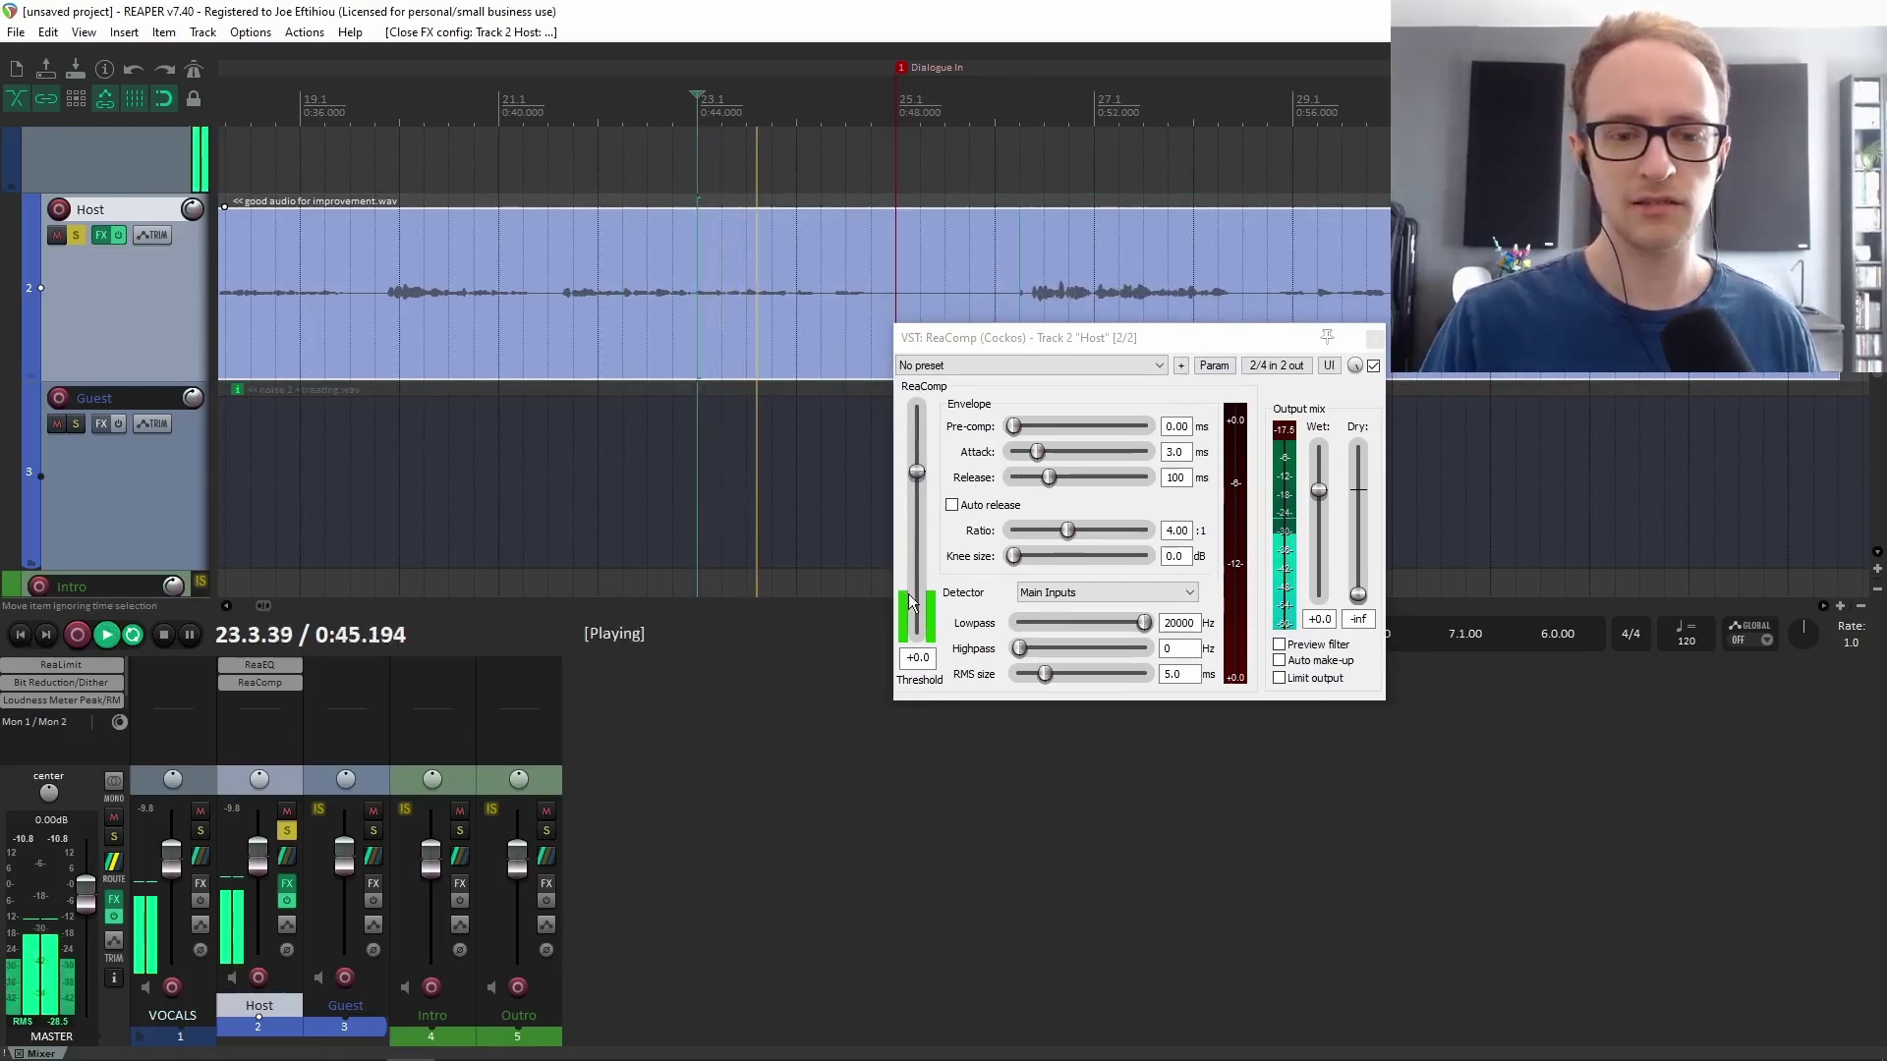
key("space")
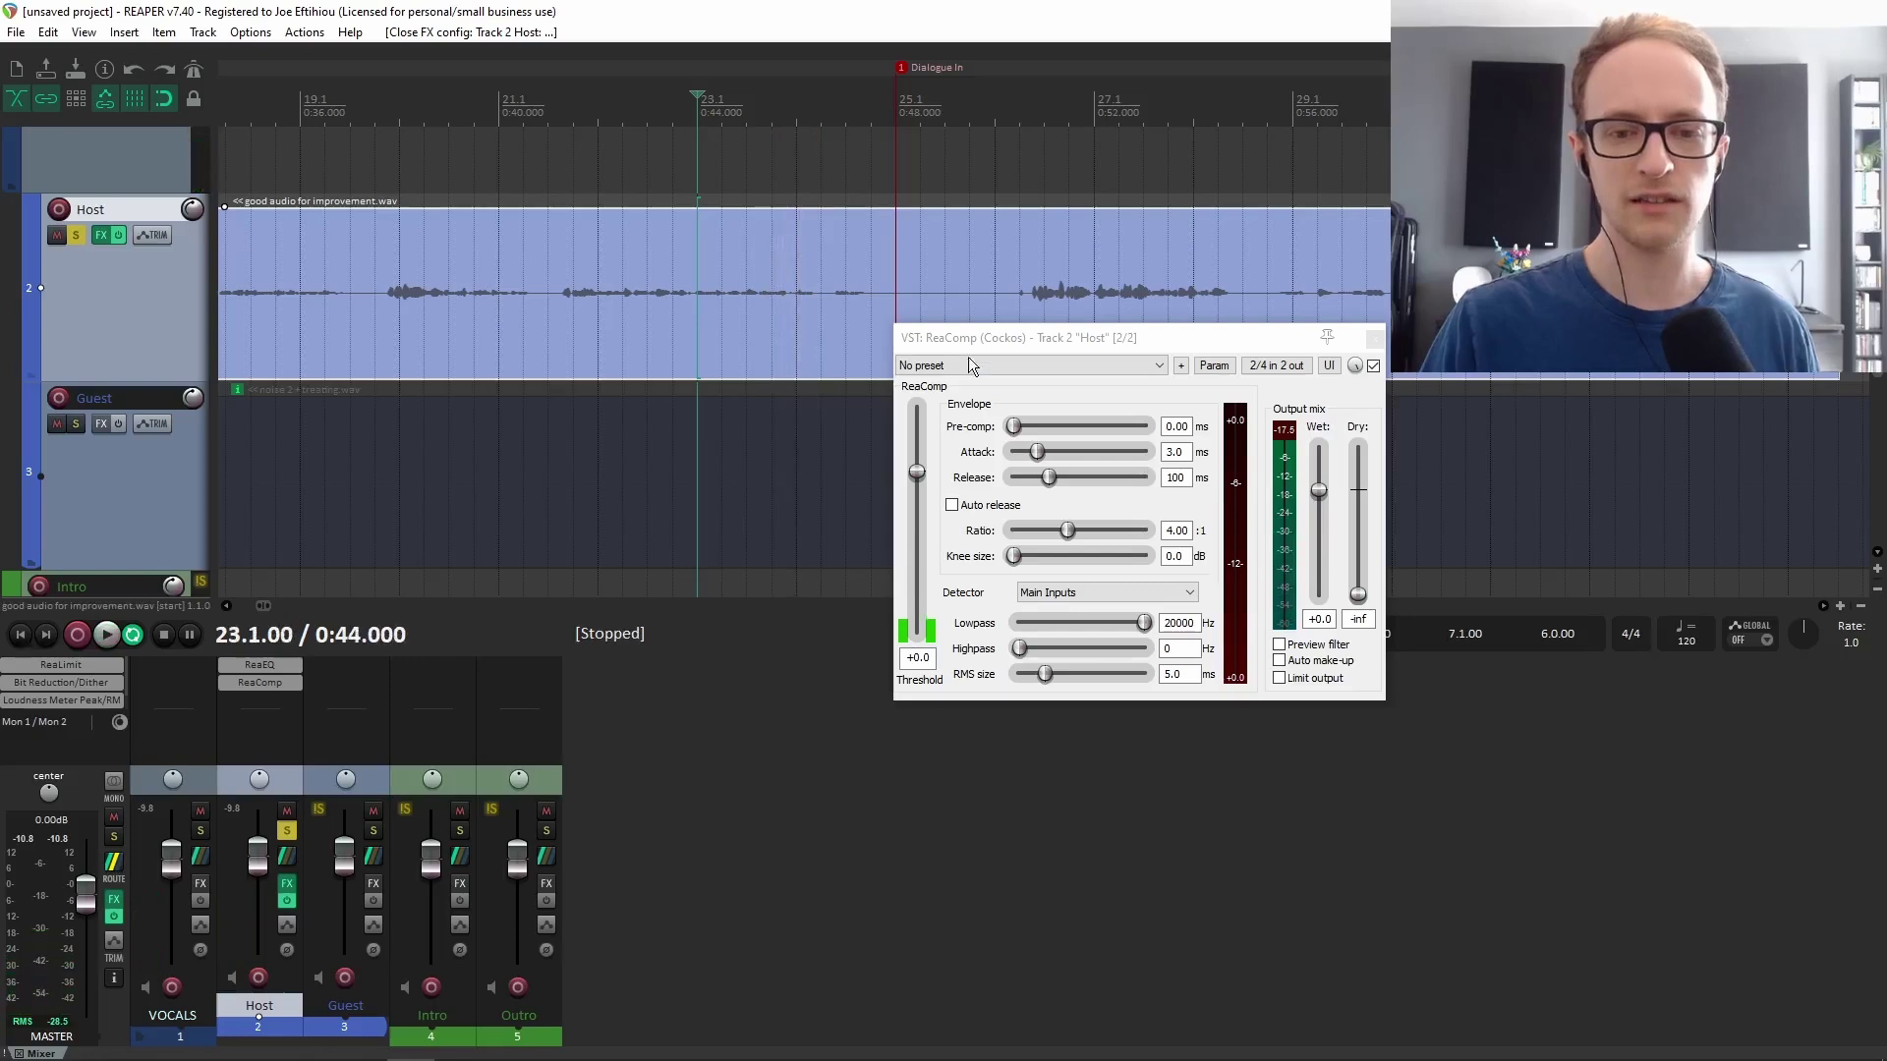
left_click(1043, 278)
key("space")
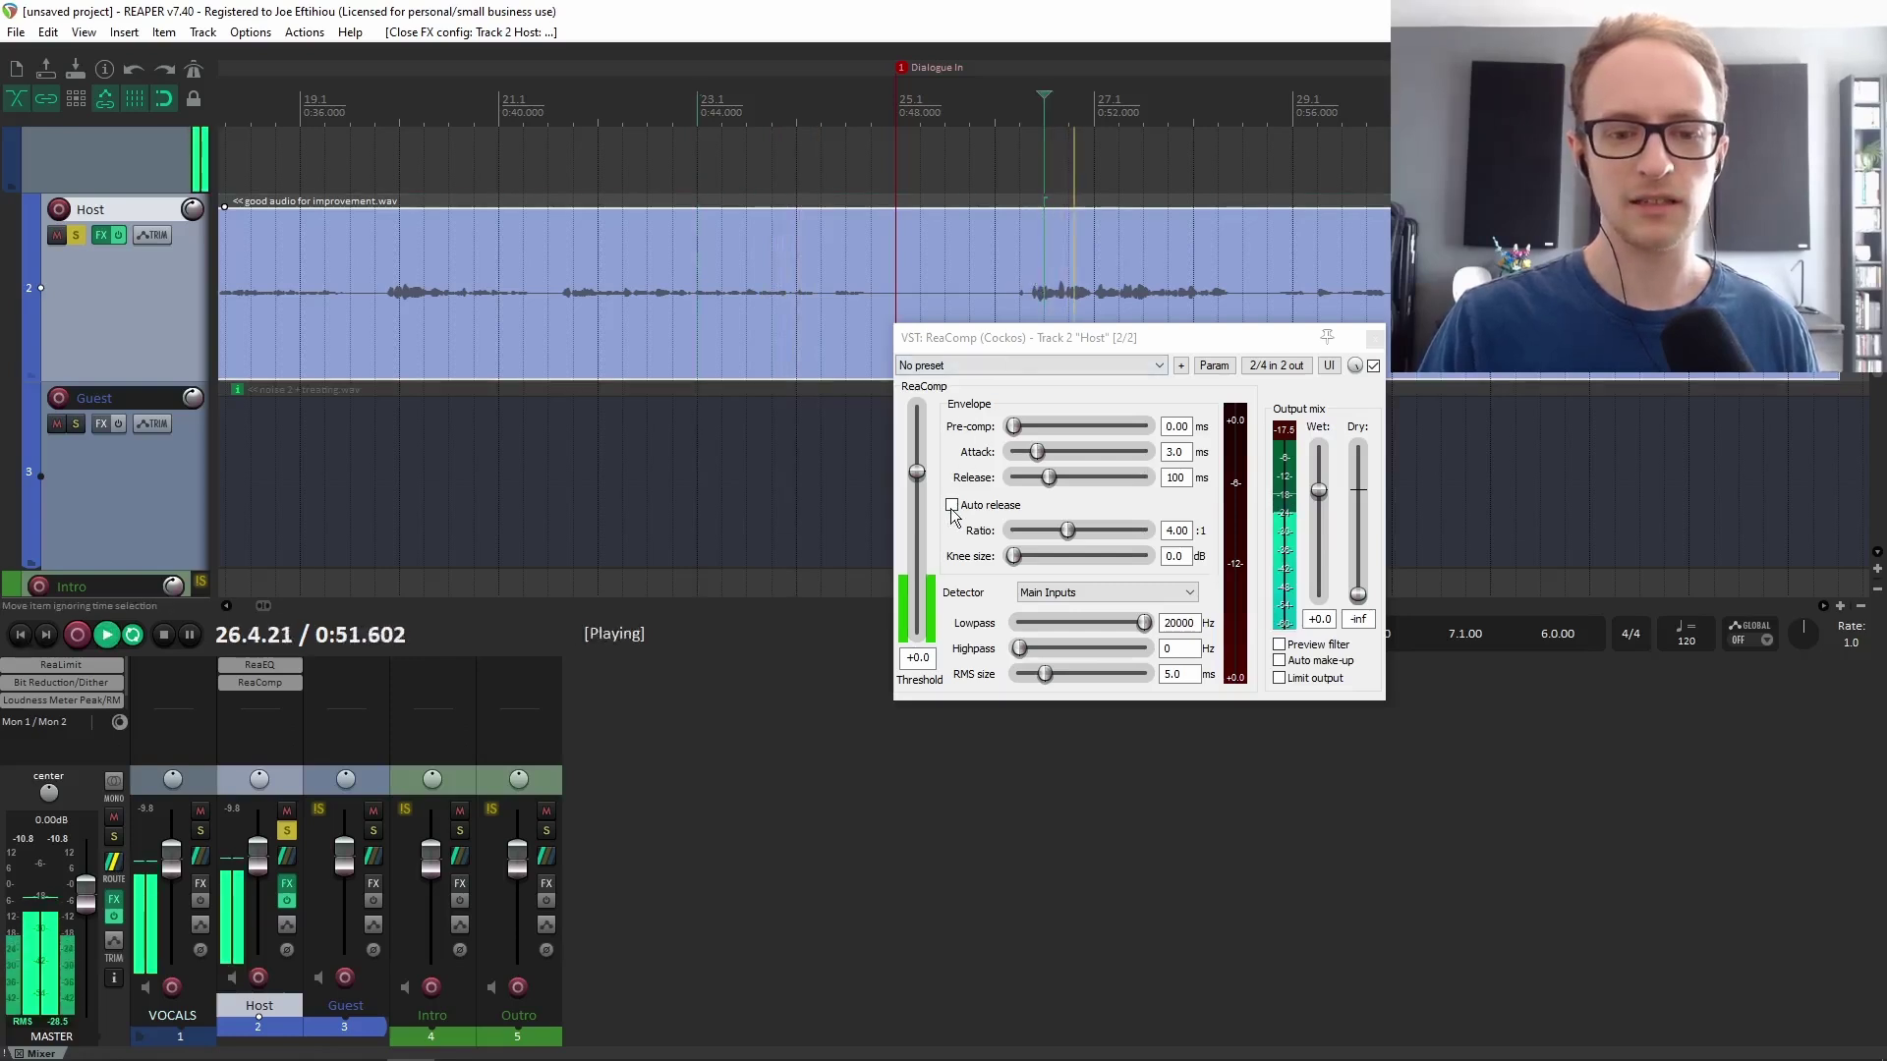
key("space")
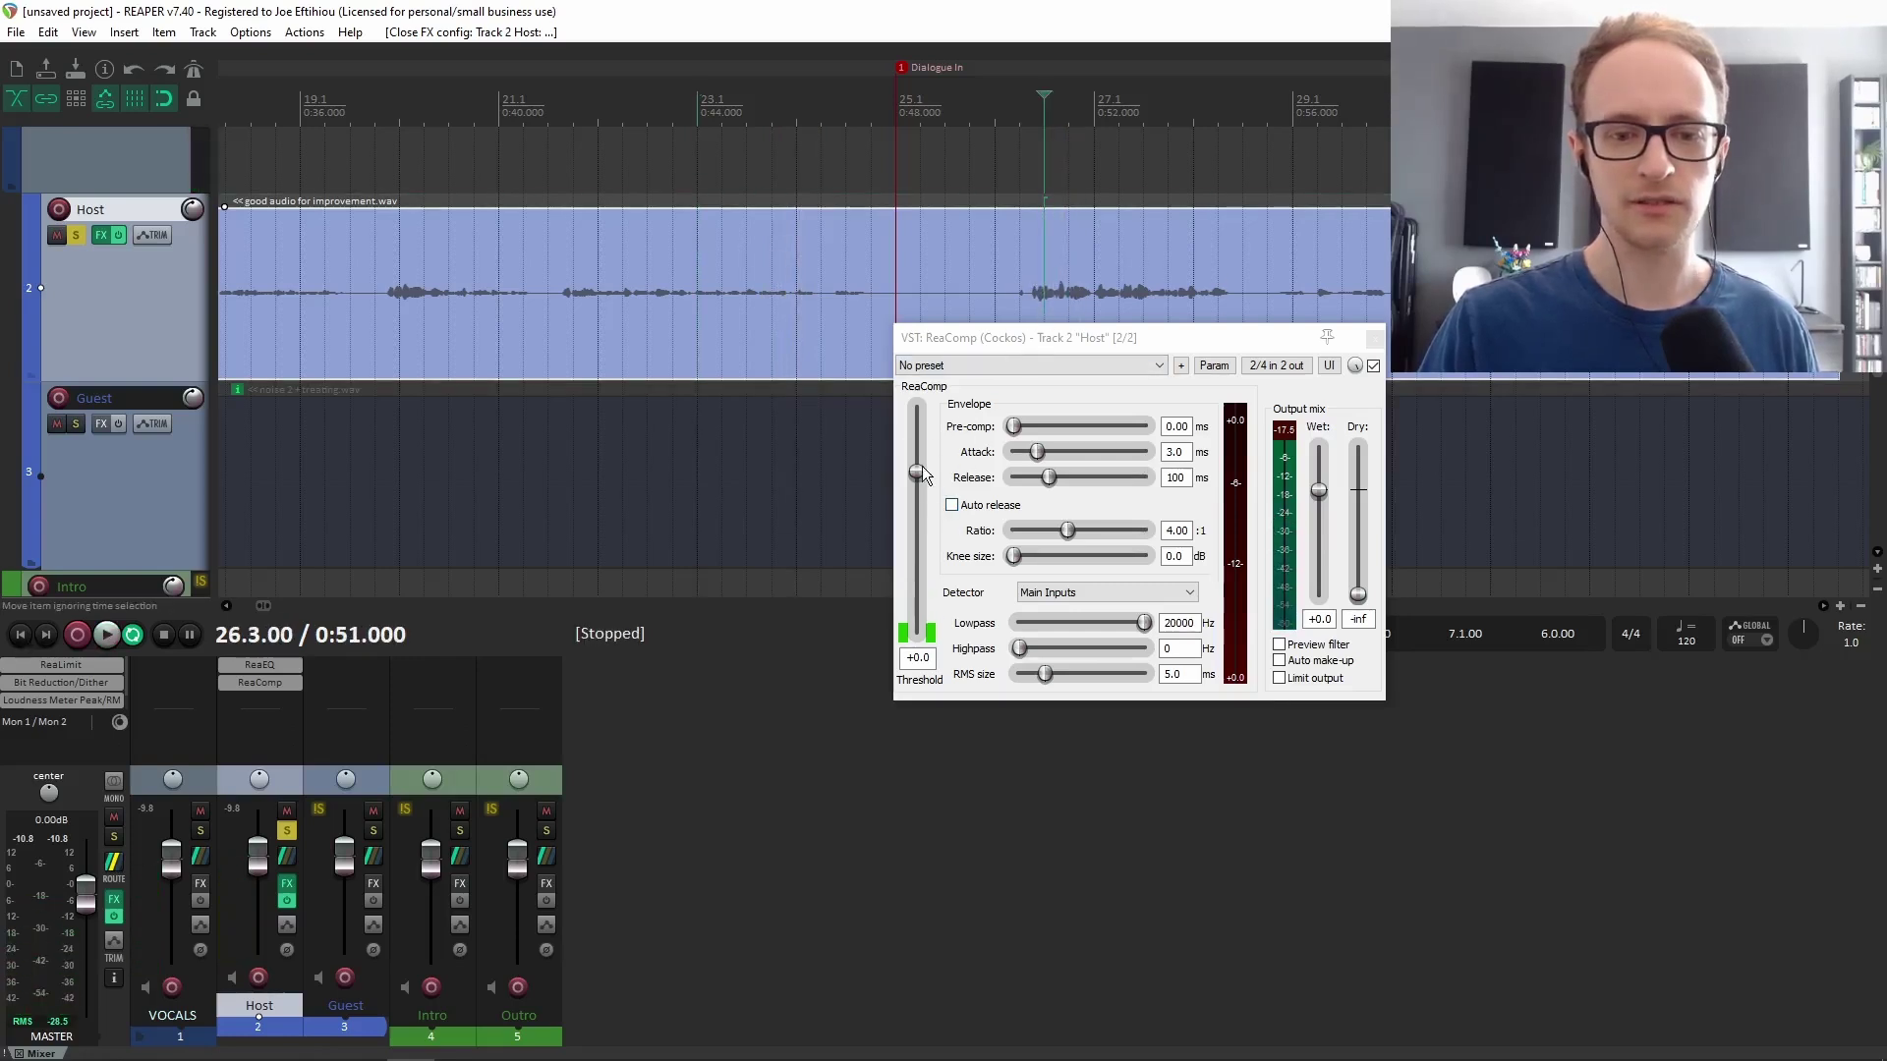
Lower ReaComp's threshold on the Host track to -32.9 dB and play from 0:51.000 to hear the compression.
left_click_drag(916, 471, 921, 587)
key("space")
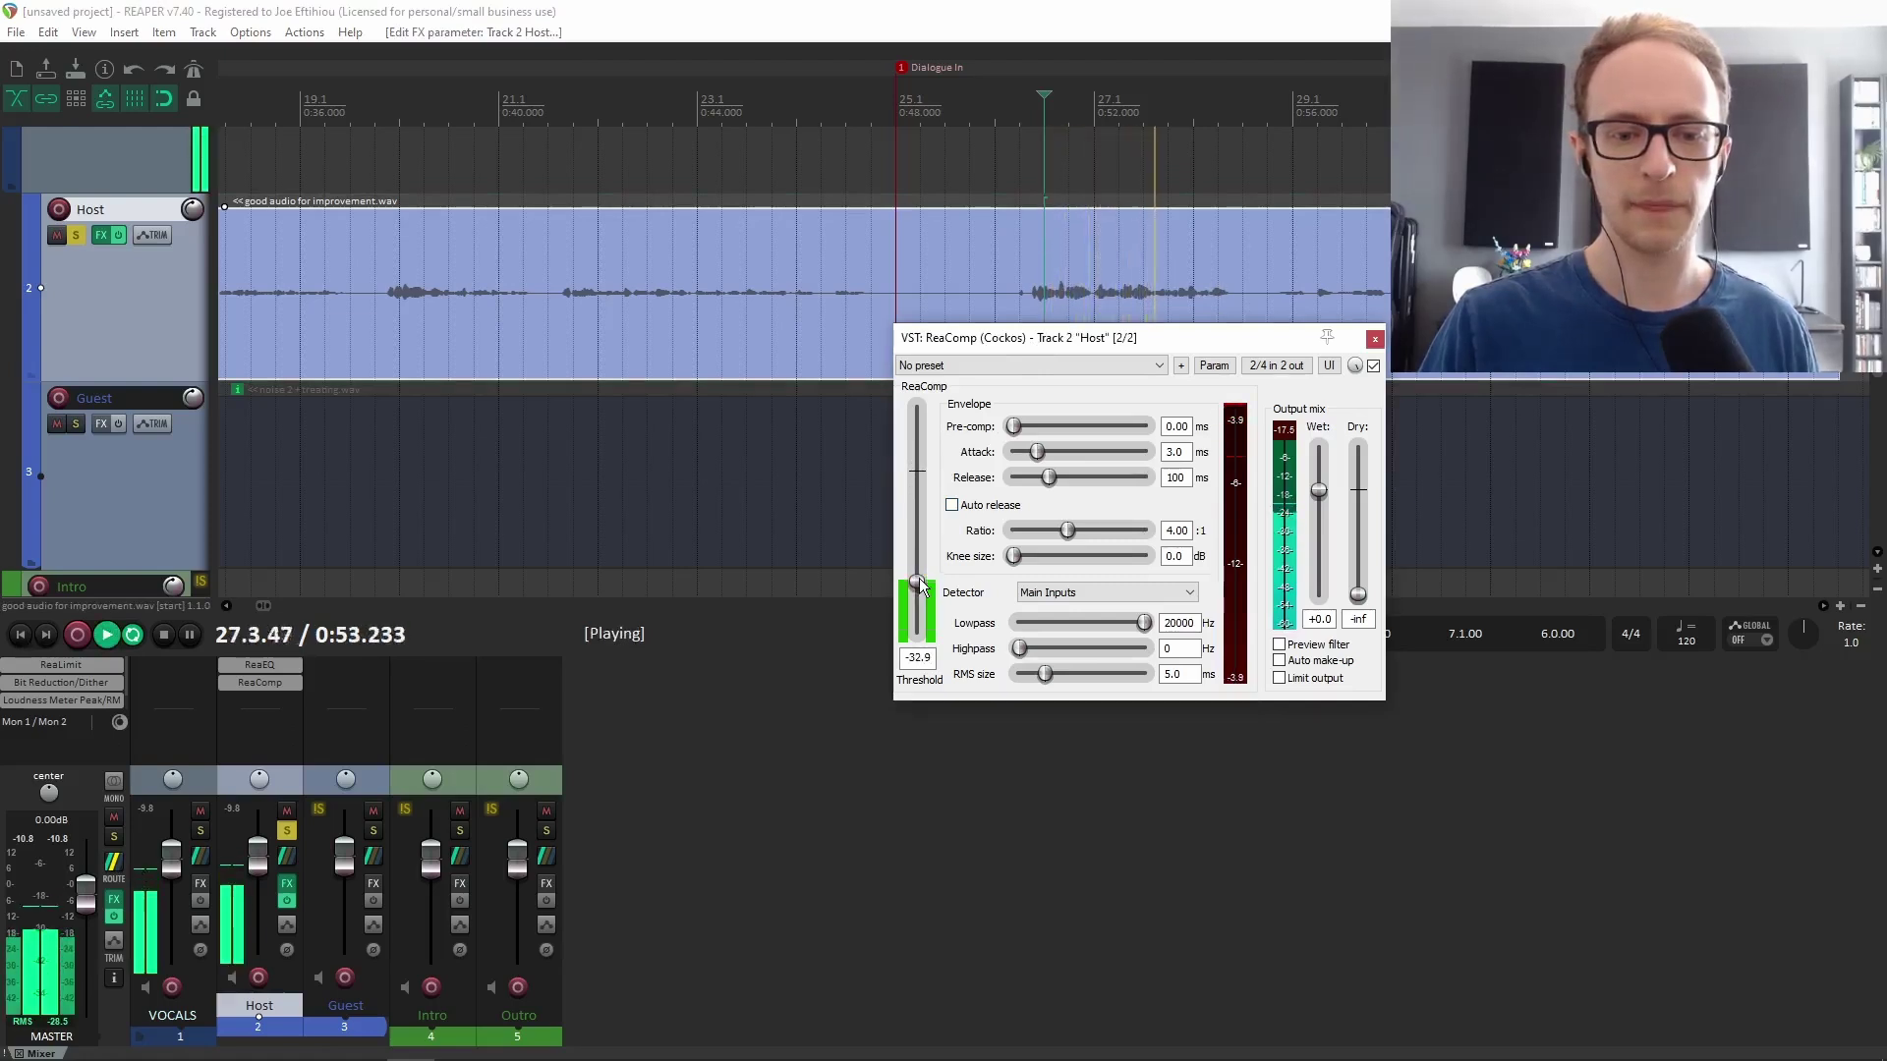
key("space")
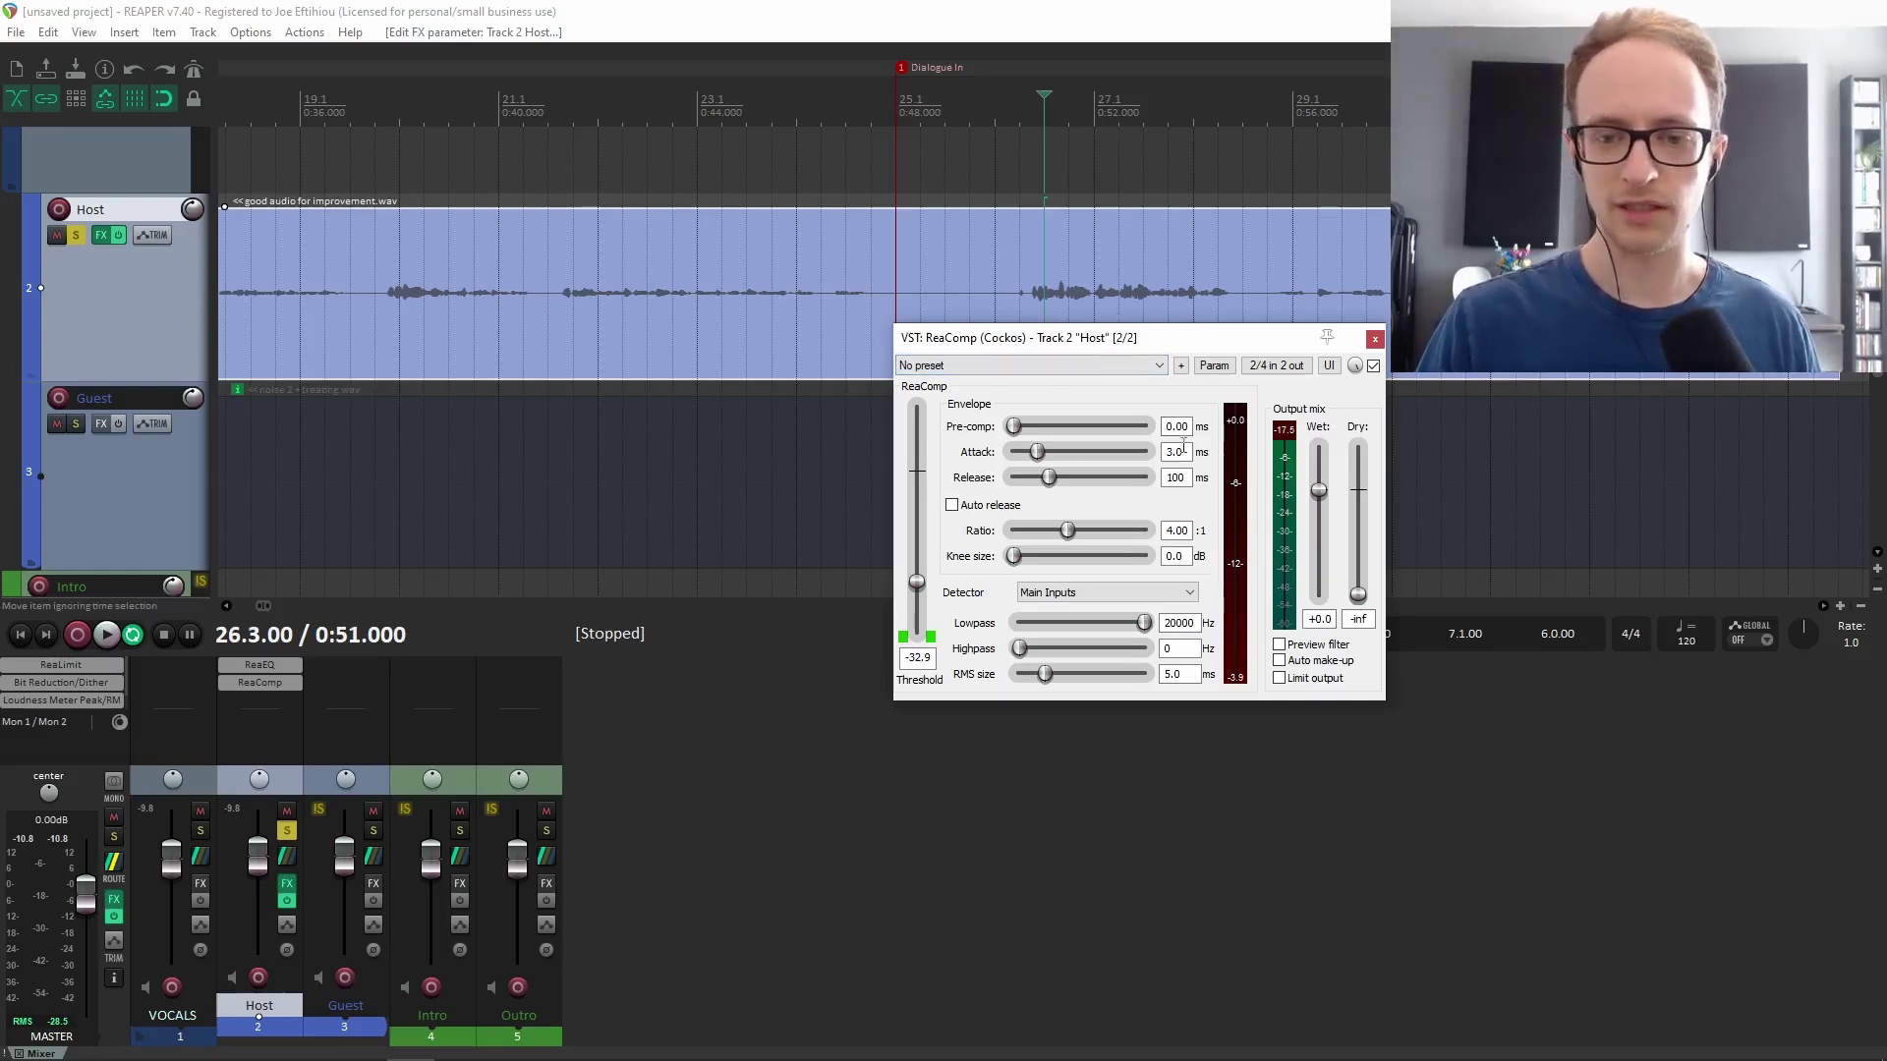
Play the loud passage from 0:50.500 and the quiet one from 0:44.000 to check ReaComp's gain reduction on each.
left_click(704, 266)
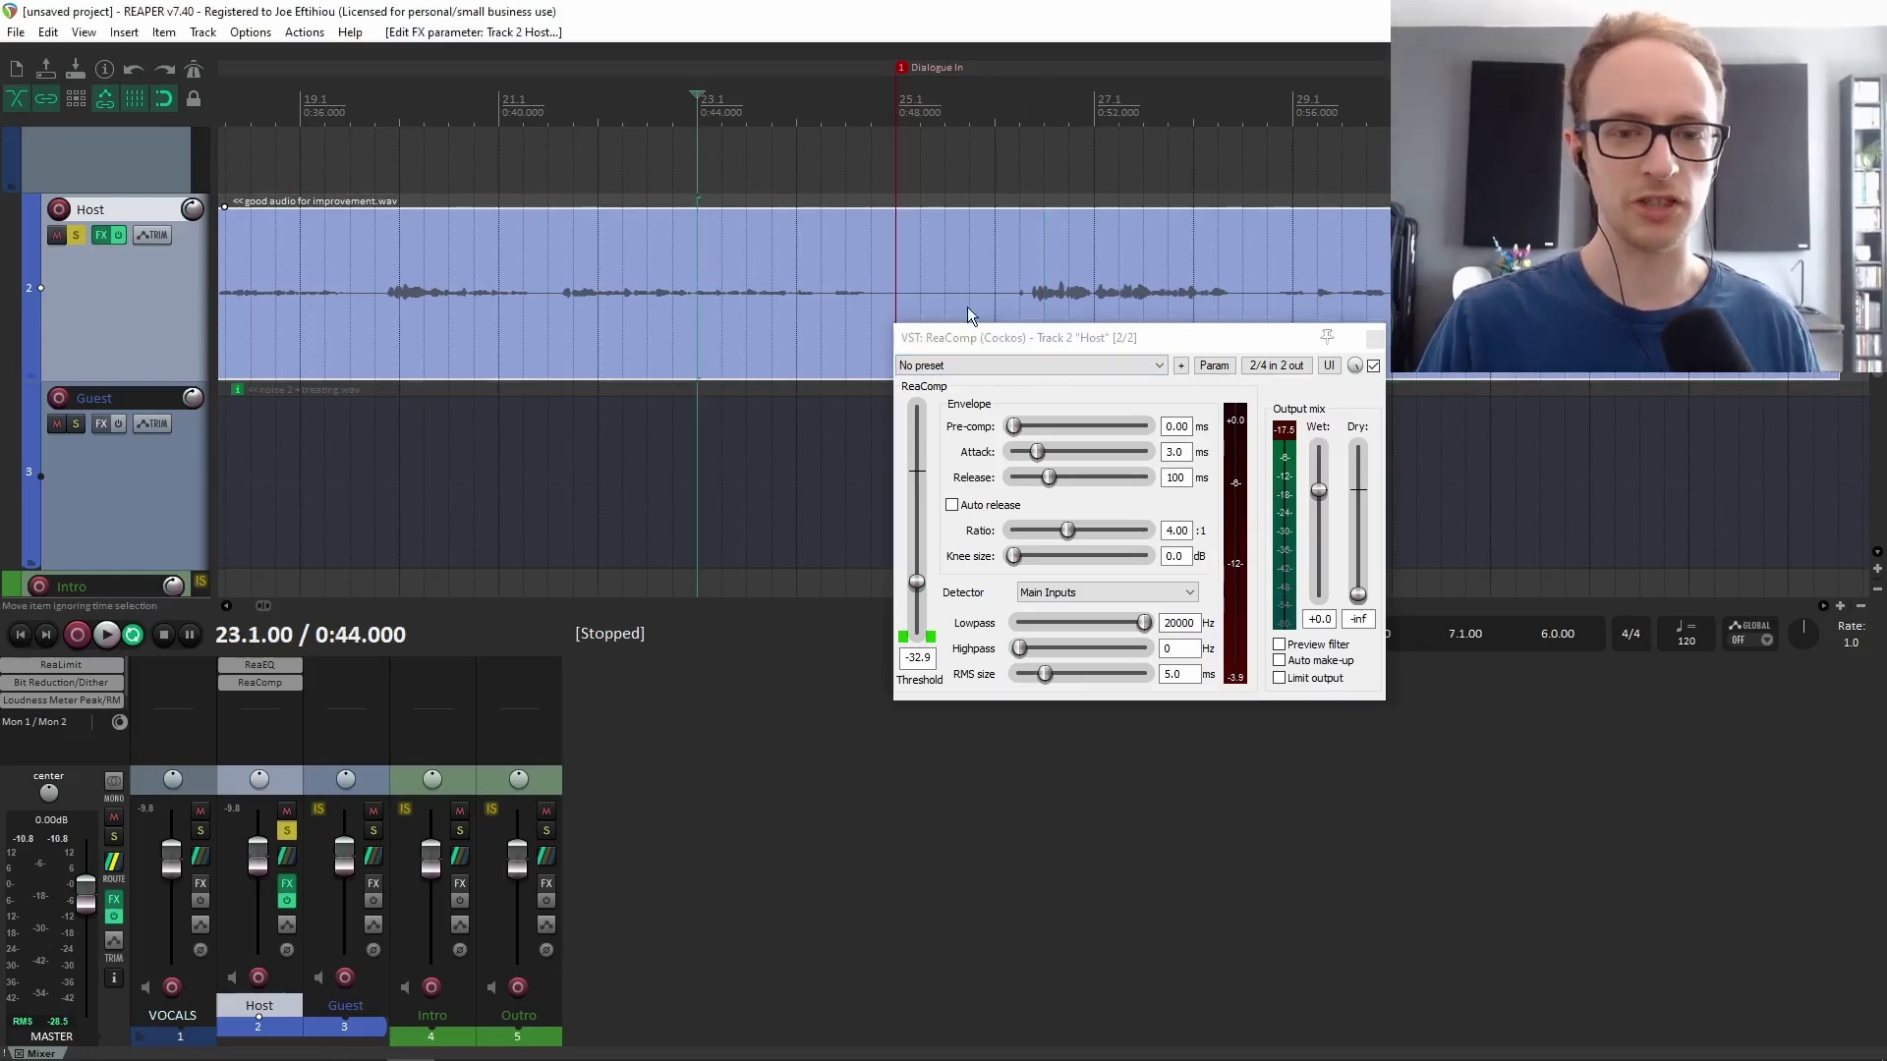
left_click(1022, 283)
key("space")
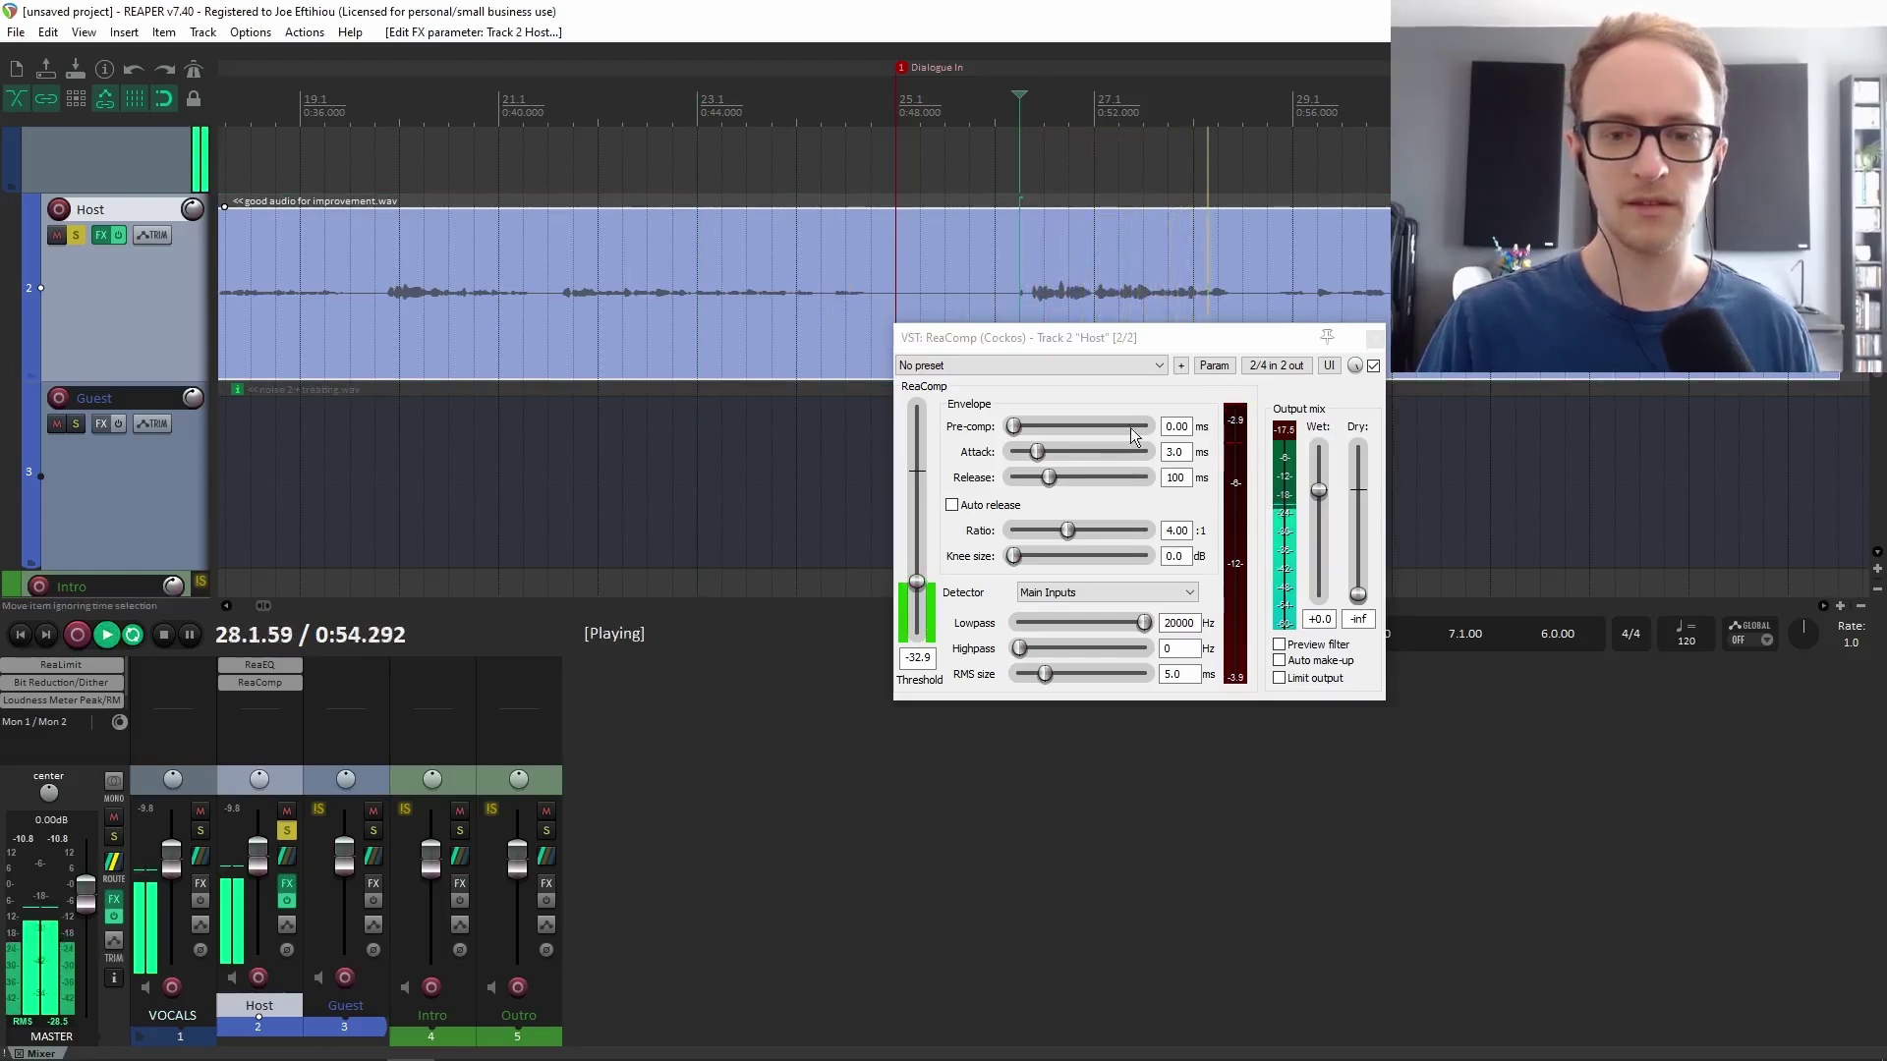
key("space")
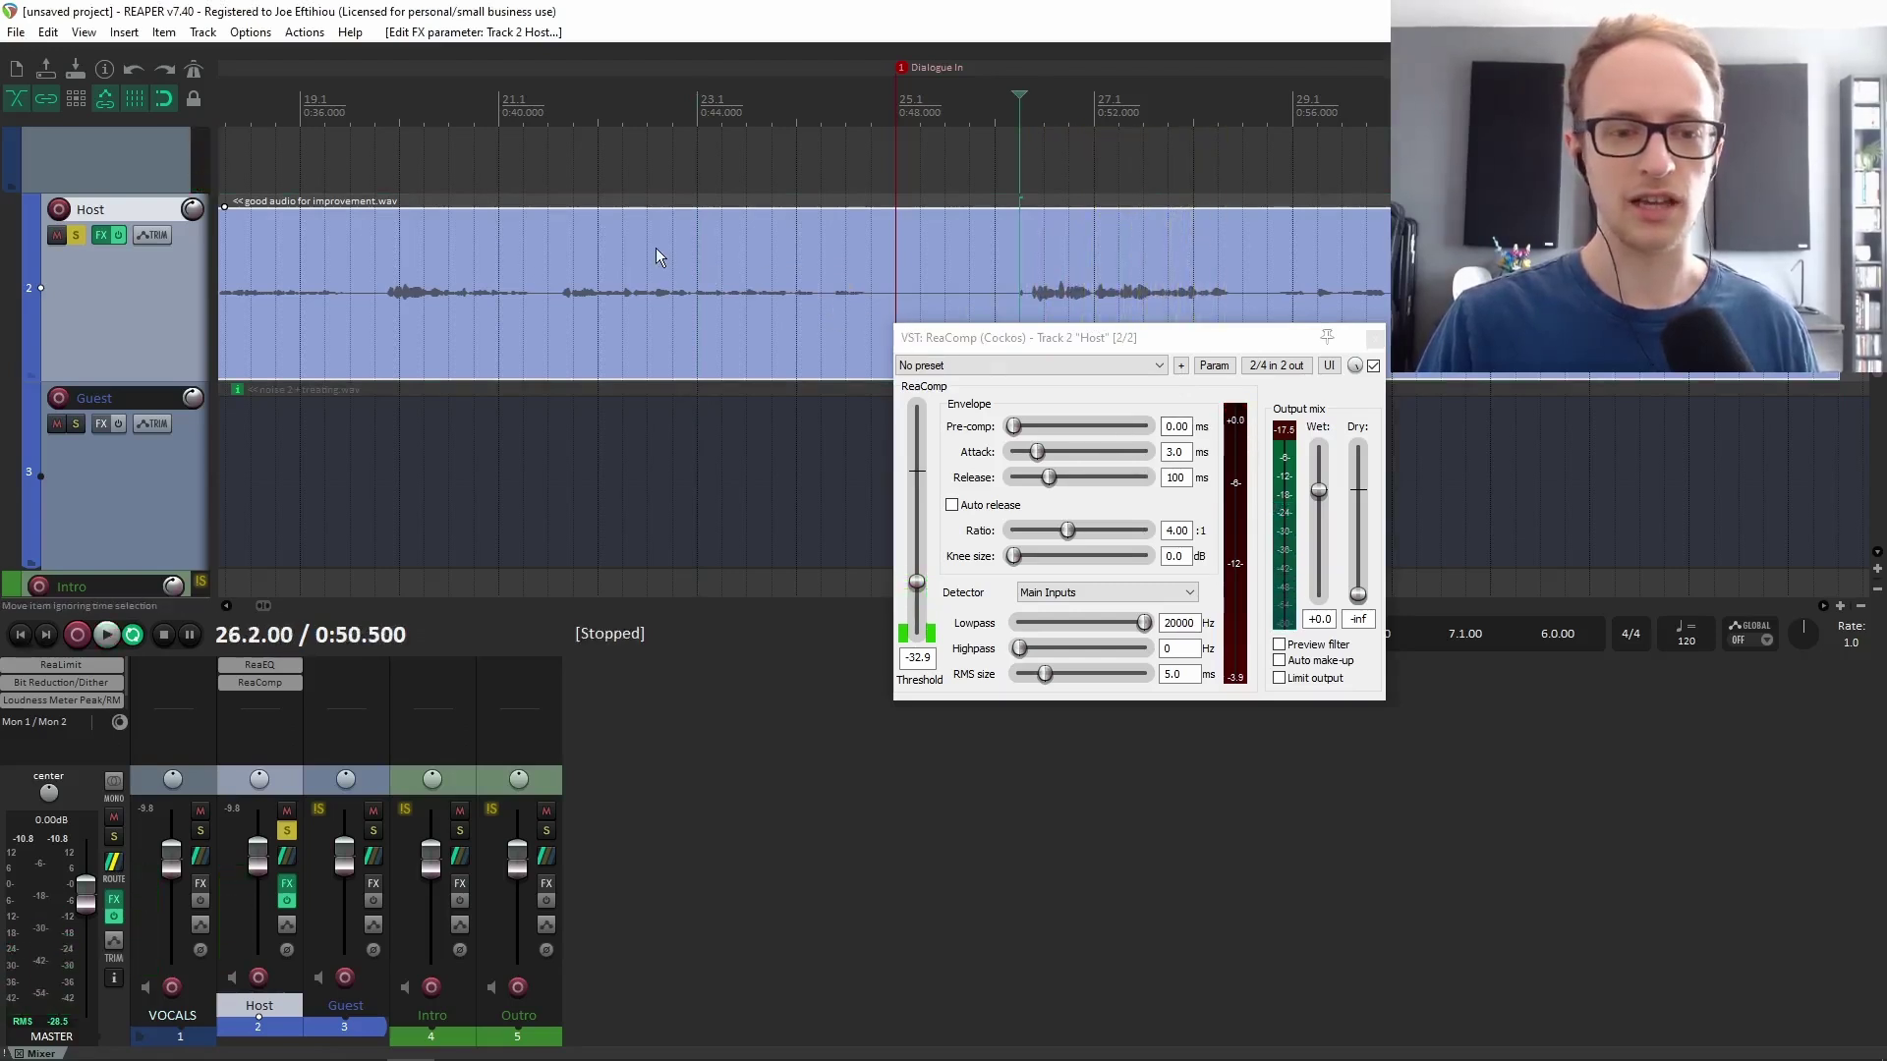
left_click(686, 265)
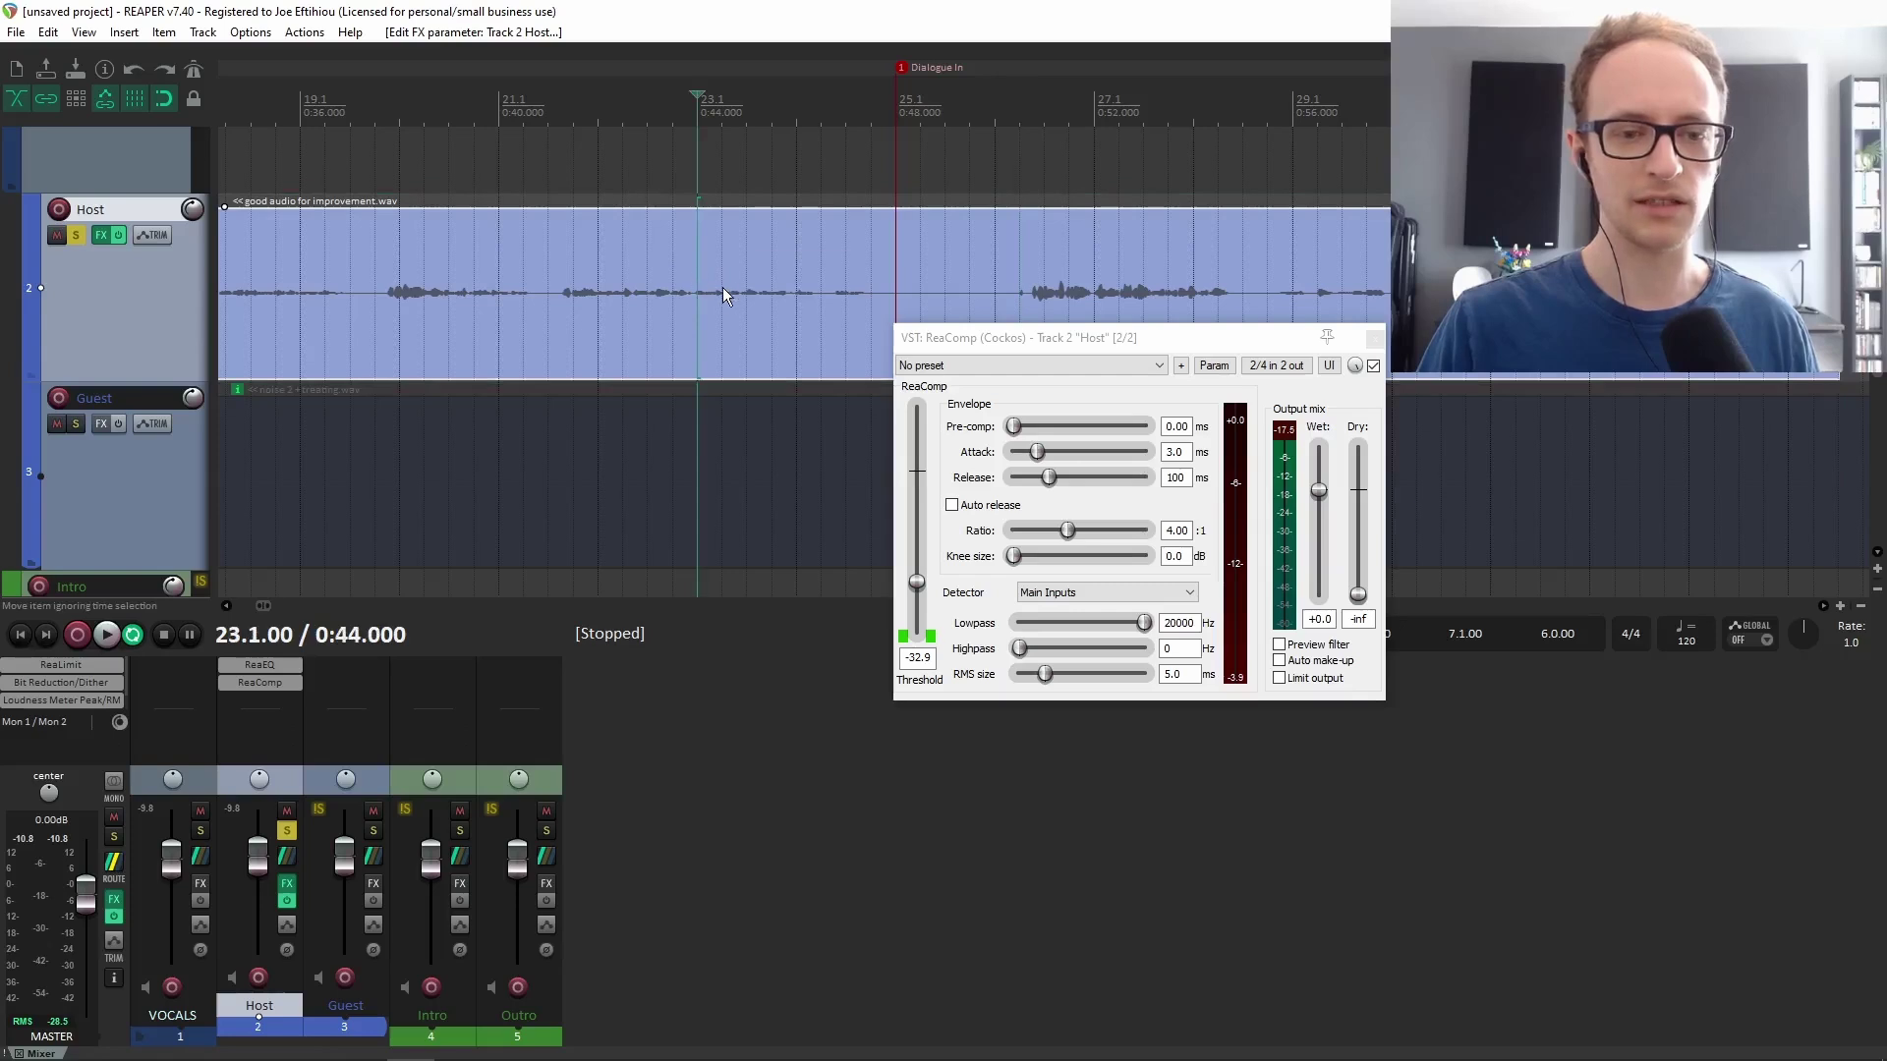
key("space")
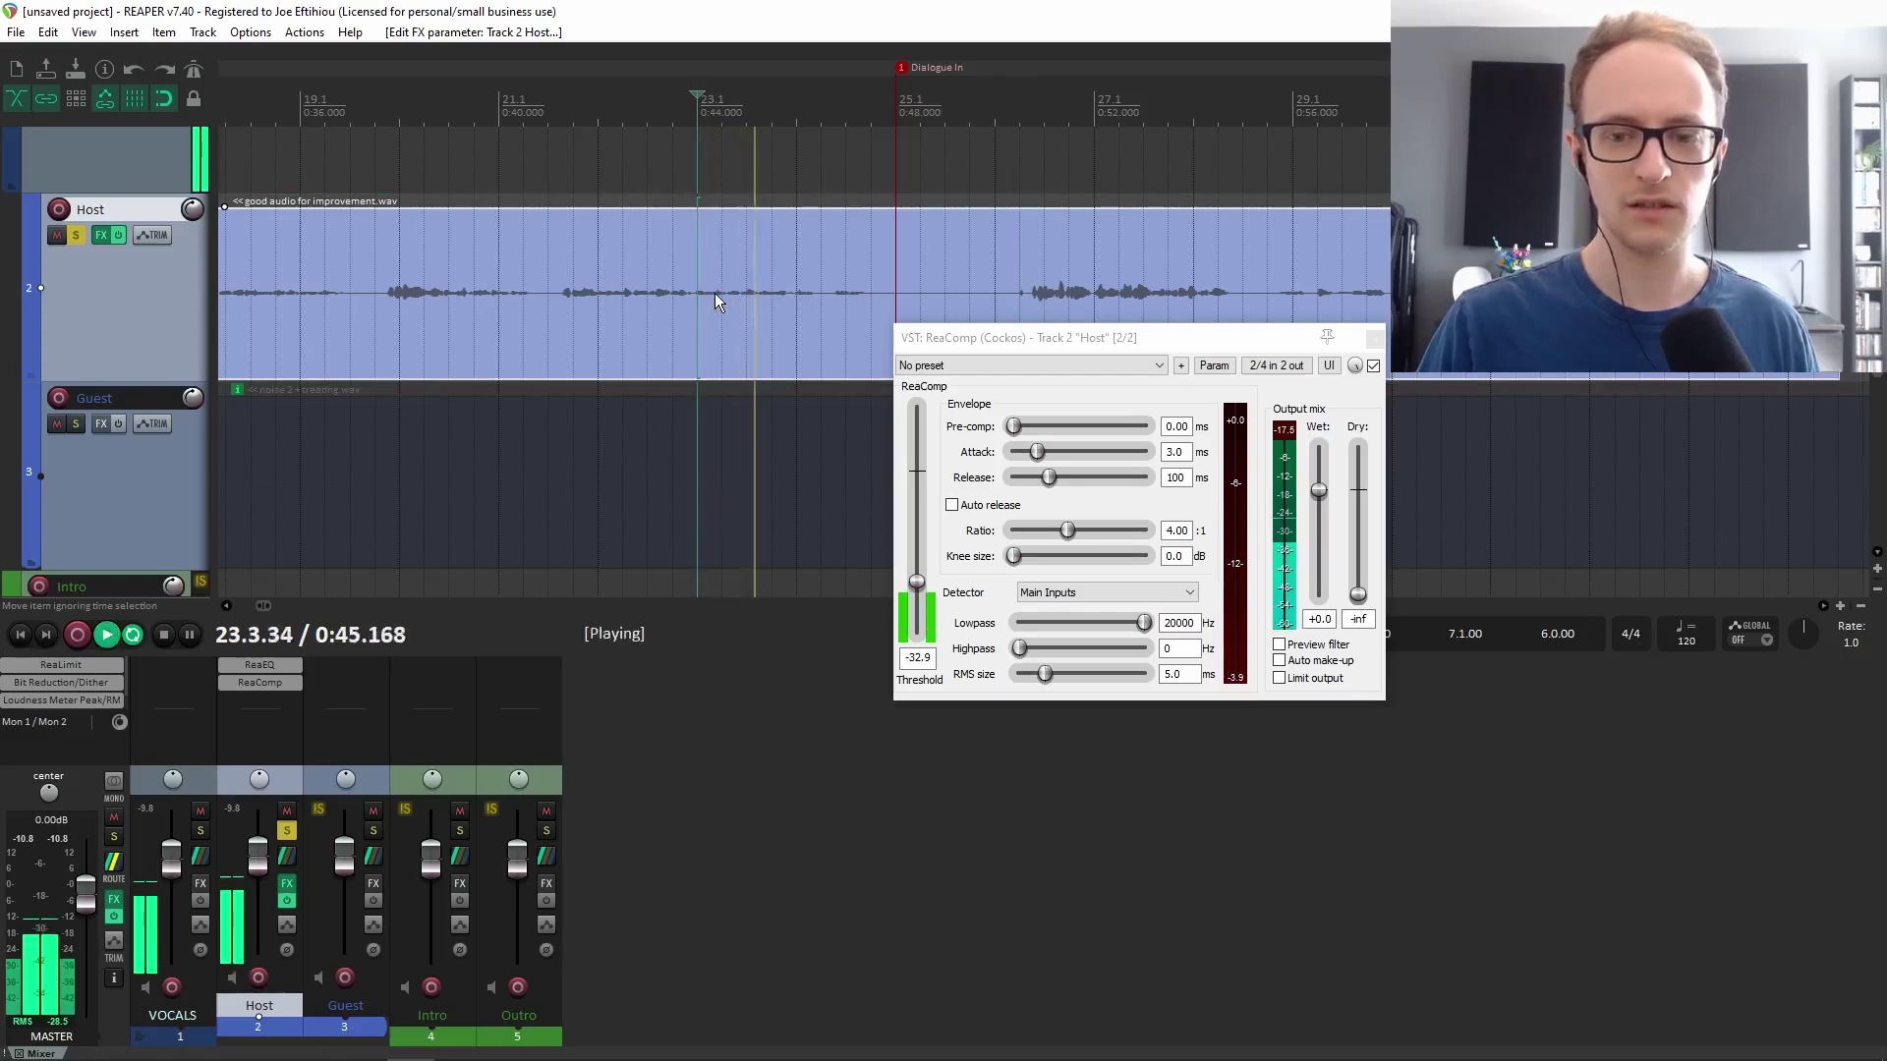
key("space")
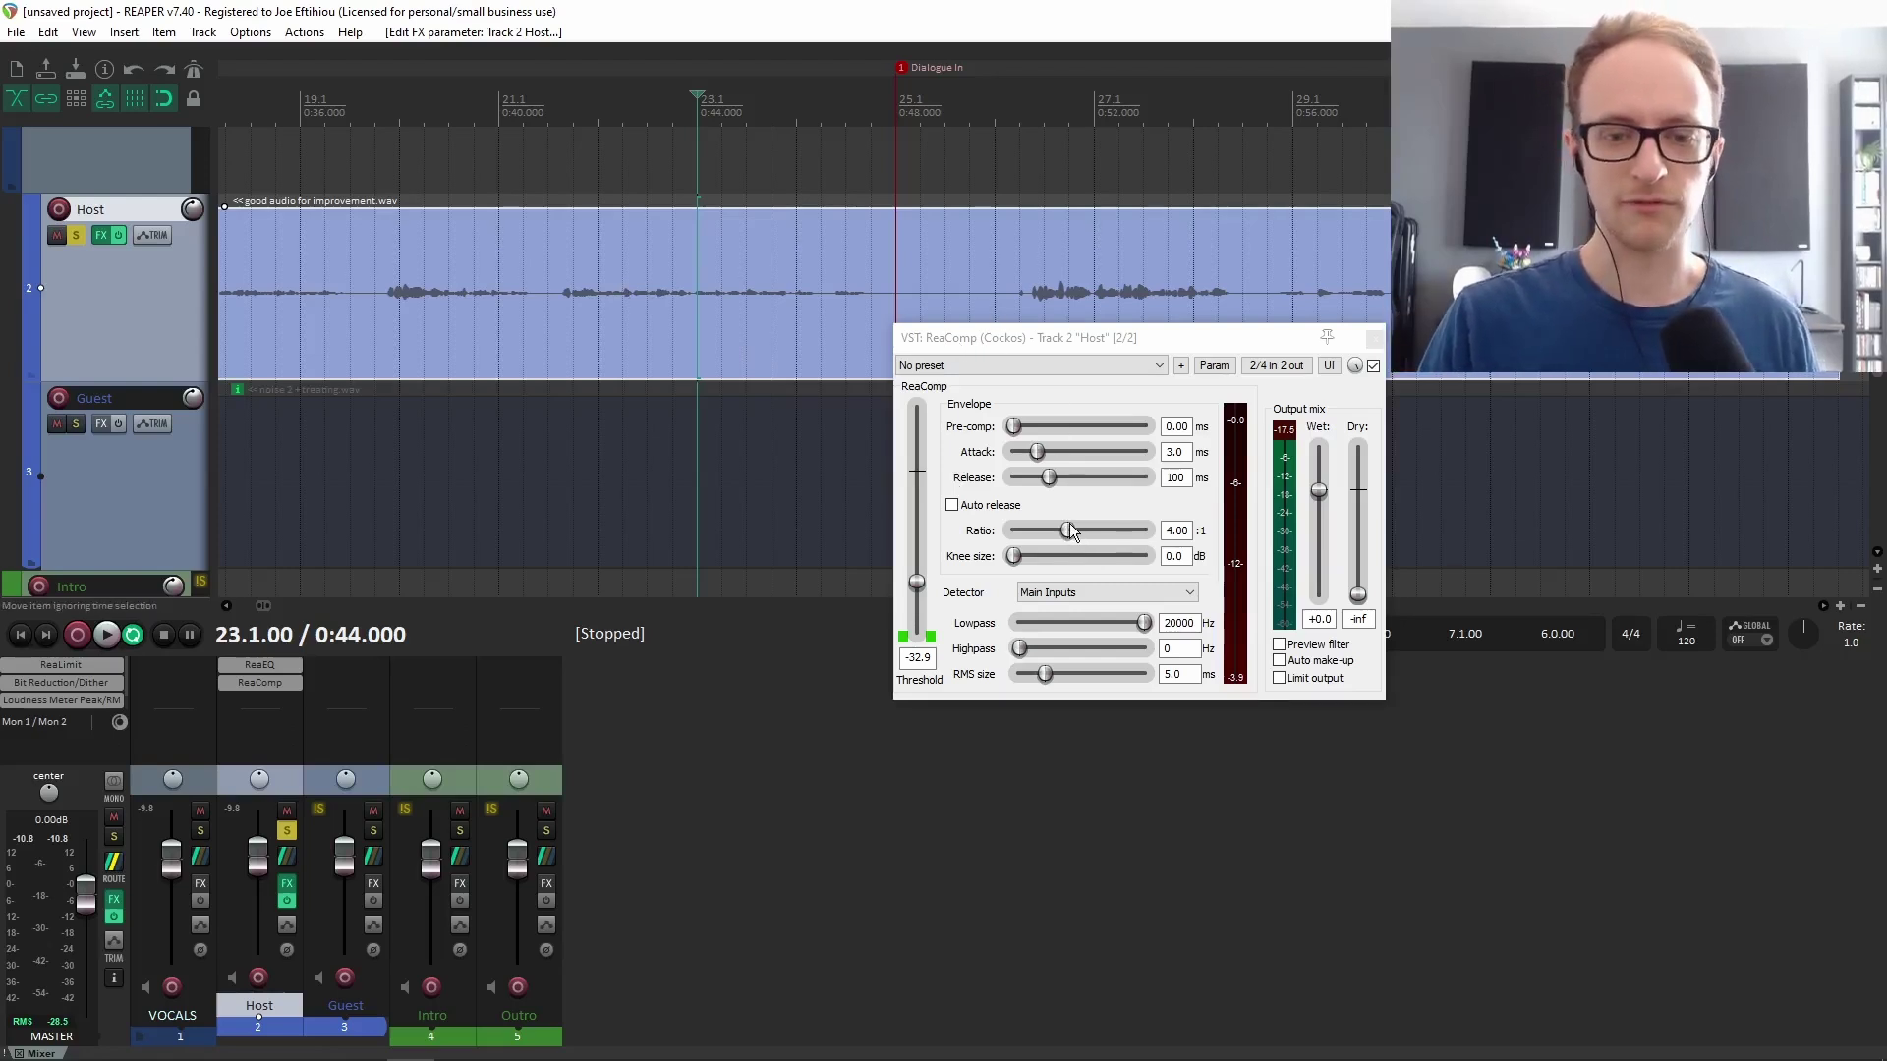
Set ReaComp's ratio to about 5.79:1 and its knee size to about 5.5 dB.
left_click_drag(1070, 523, 1045, 558)
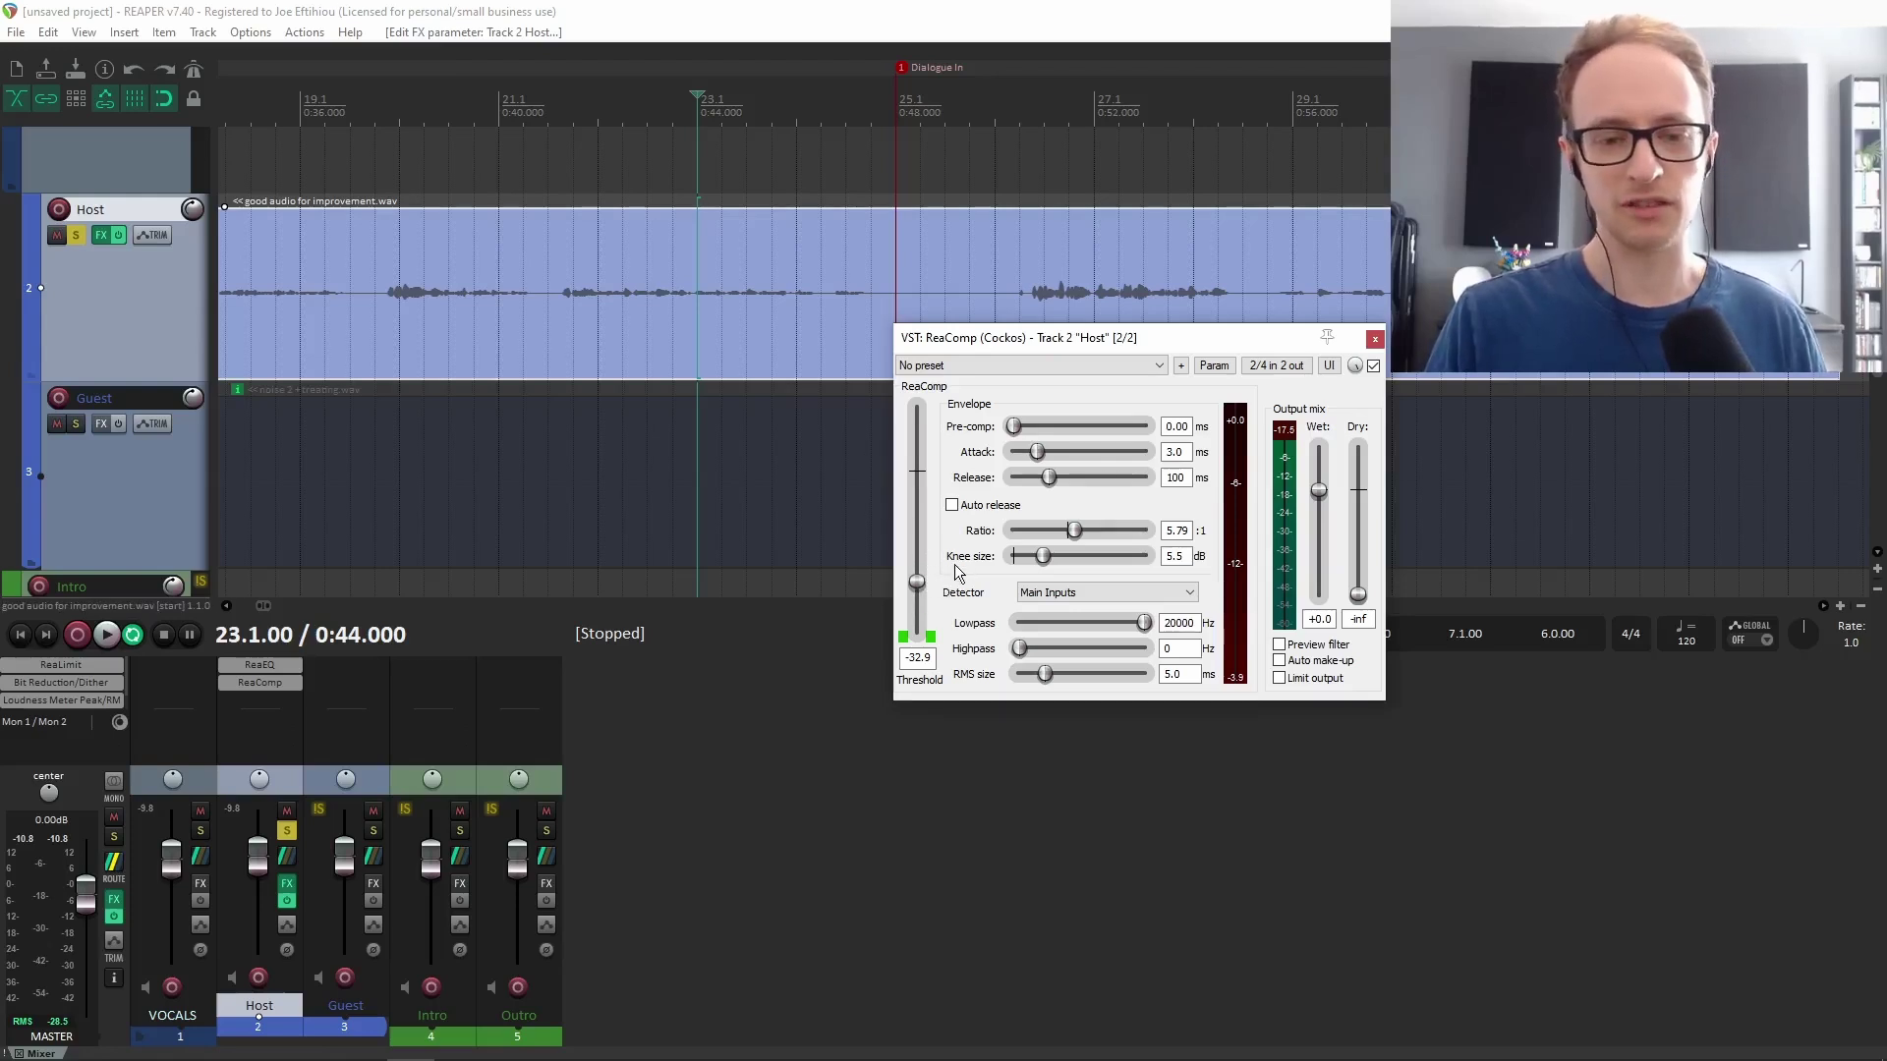
left_click(697, 274)
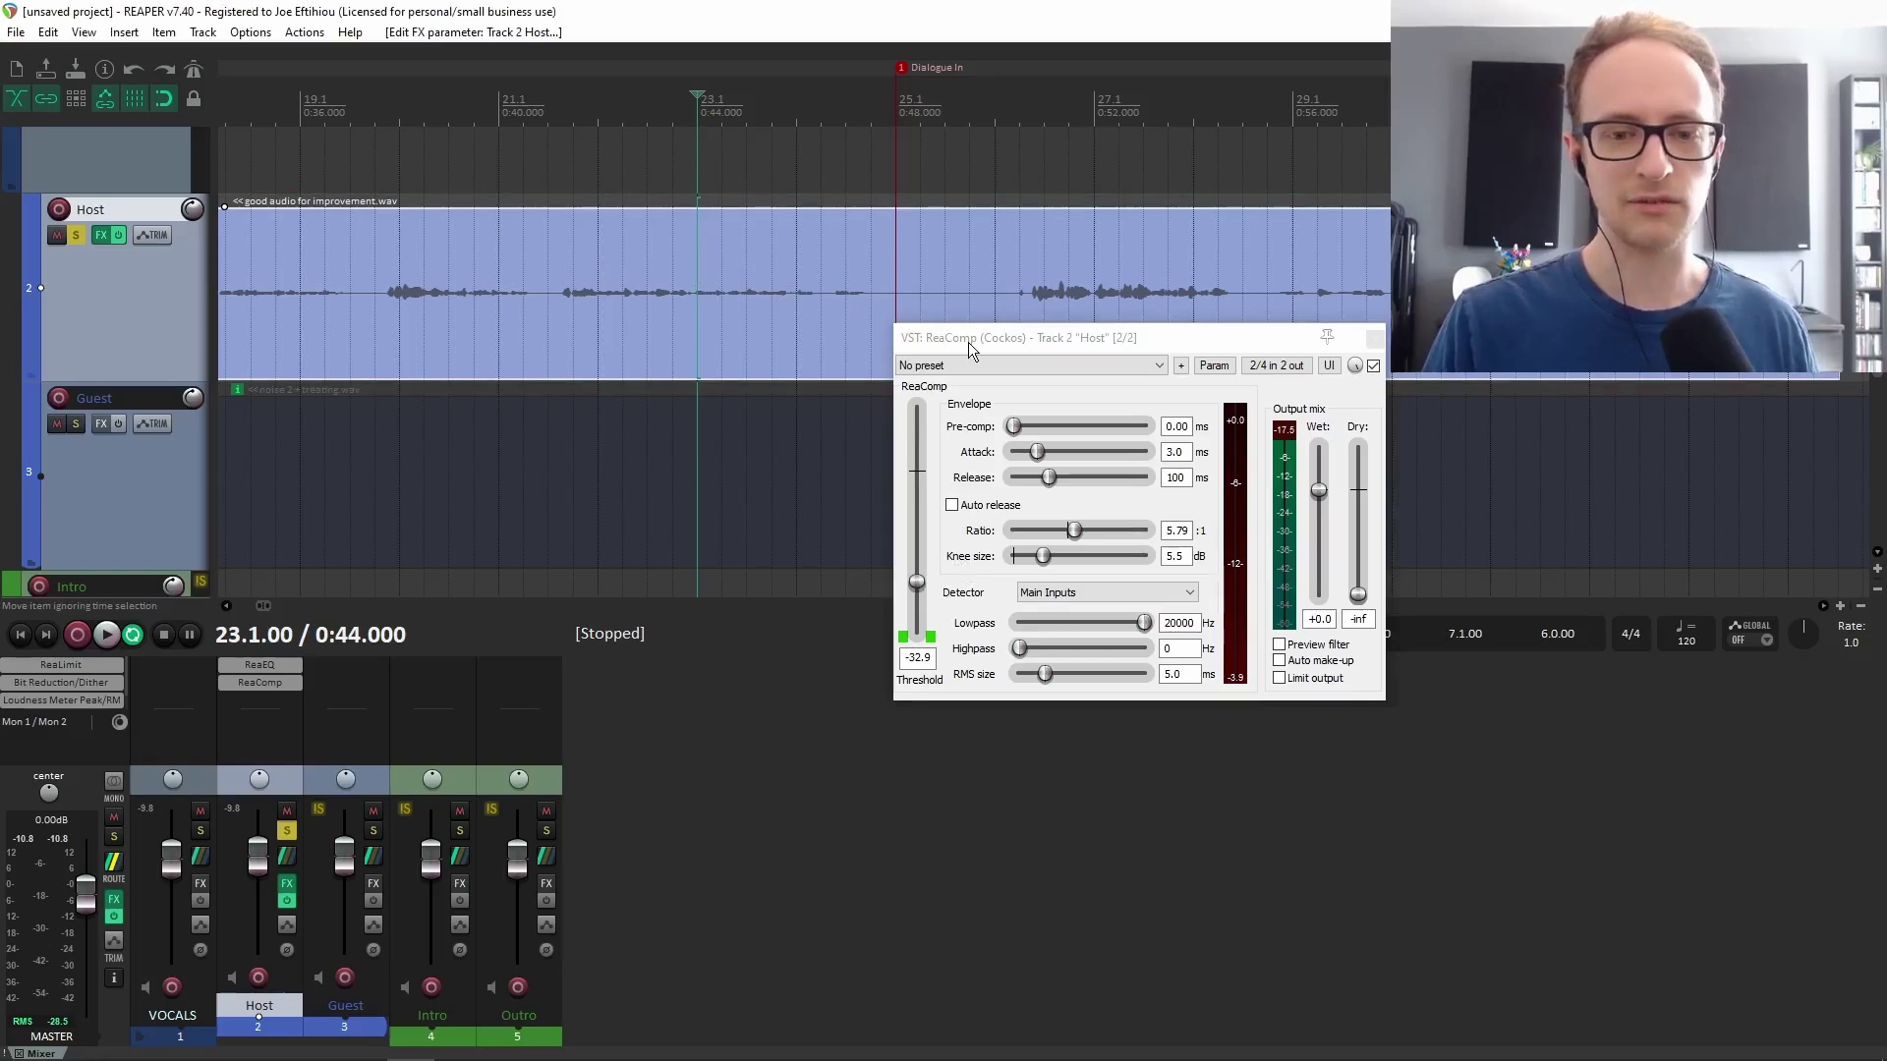
Play the Host track from 0:43.000 with ReaComp bypassed and again with it active to compare the sound.
left_click_drag(969, 342, 983, 402)
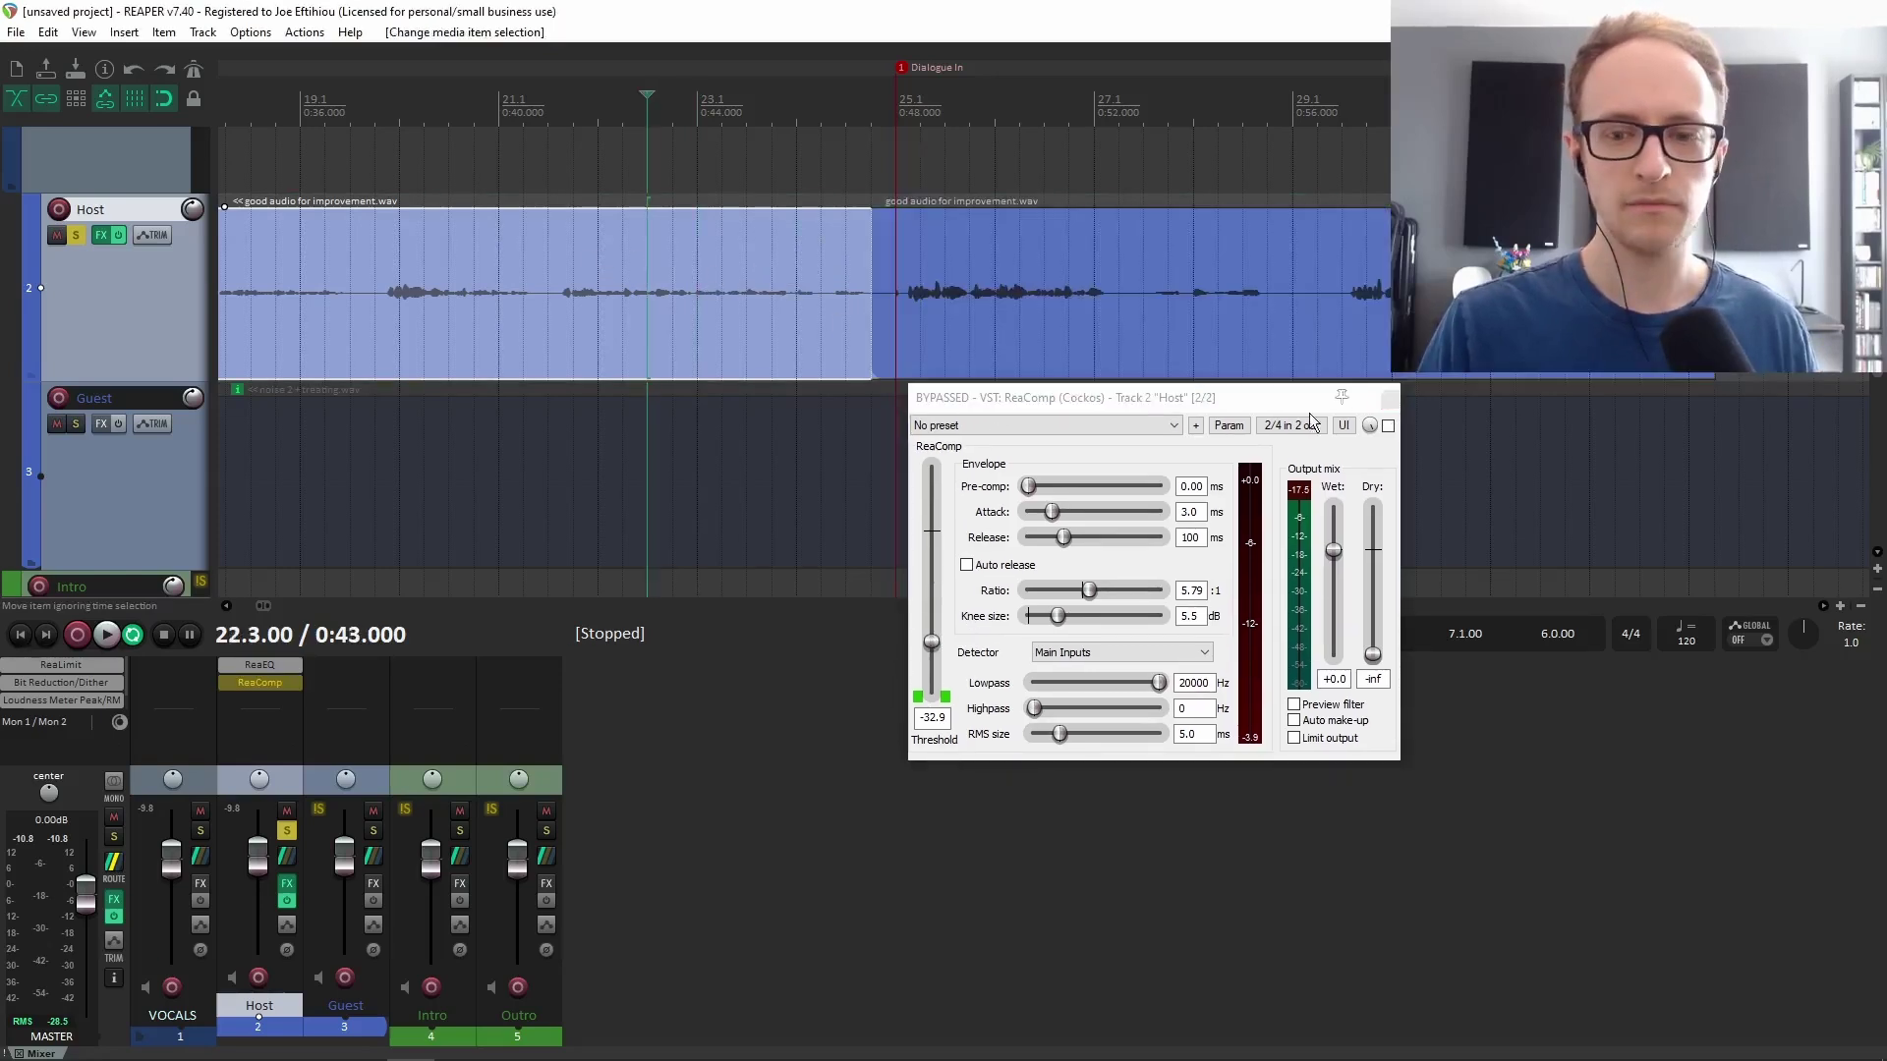
key("space")
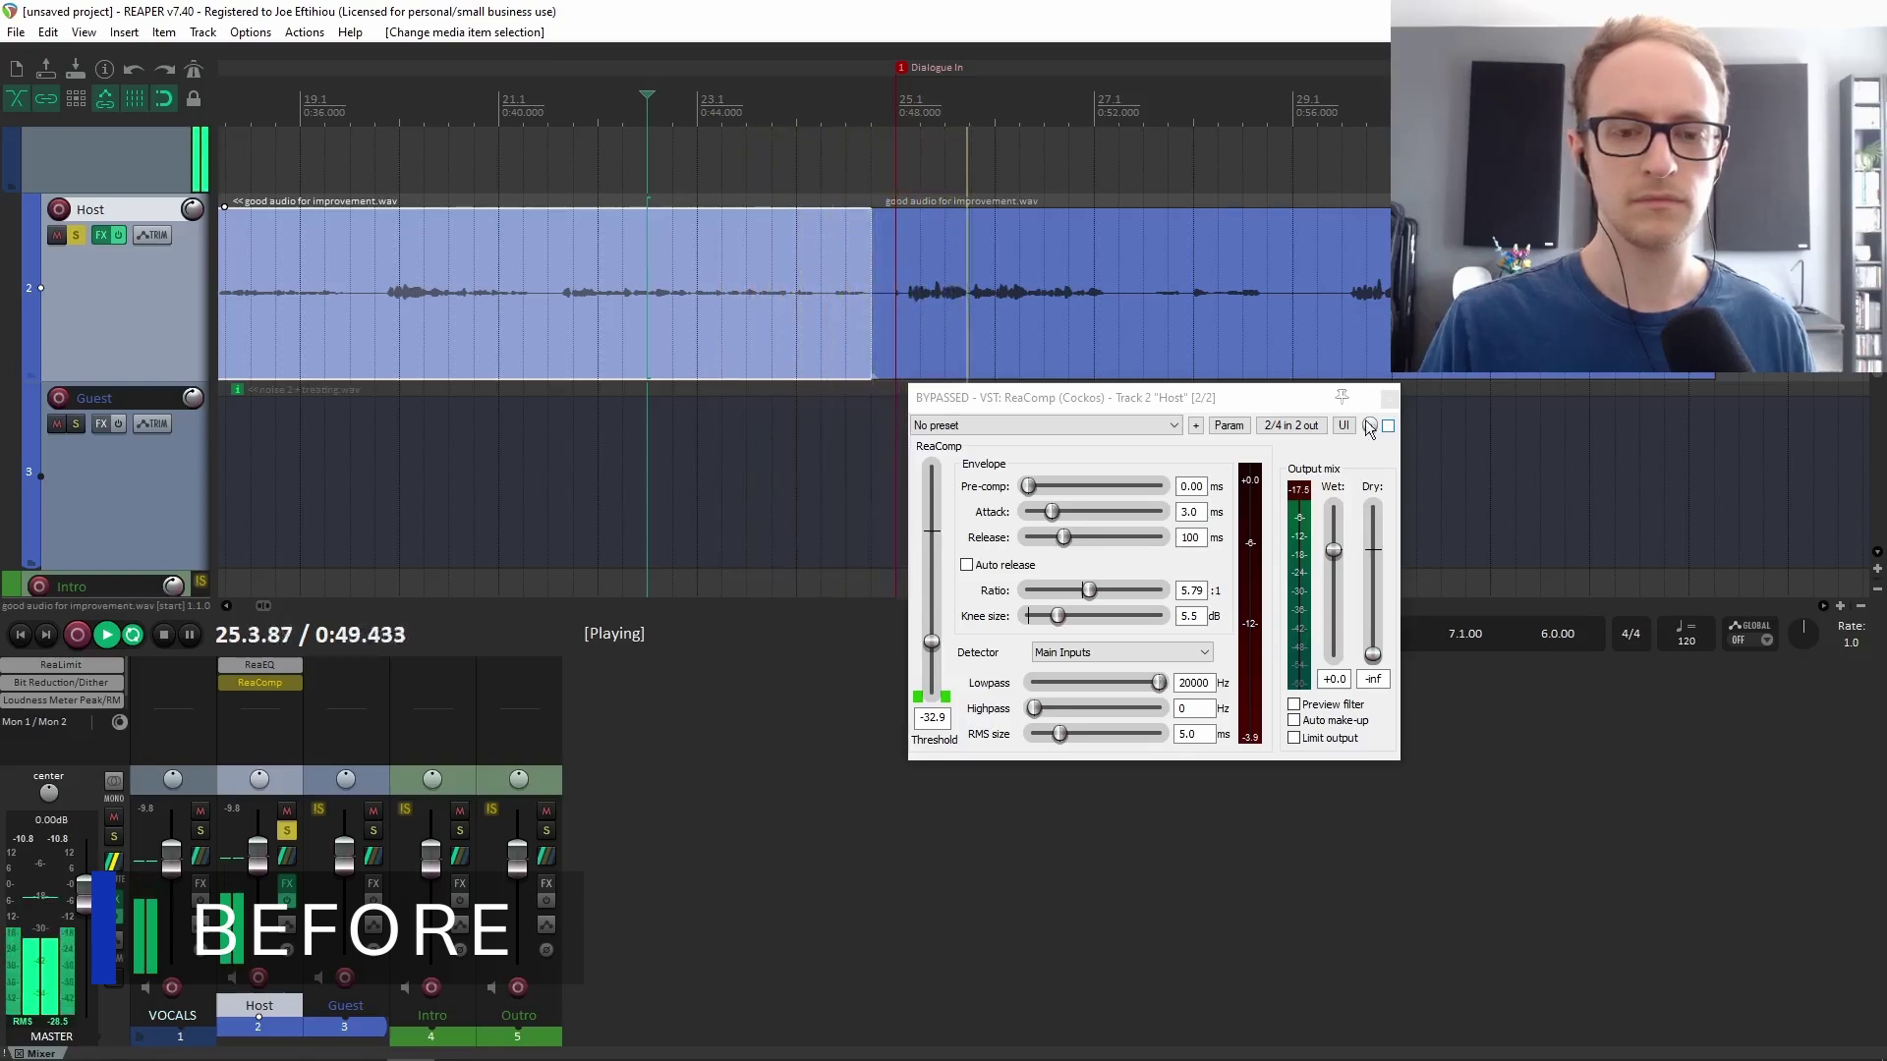
key("space")
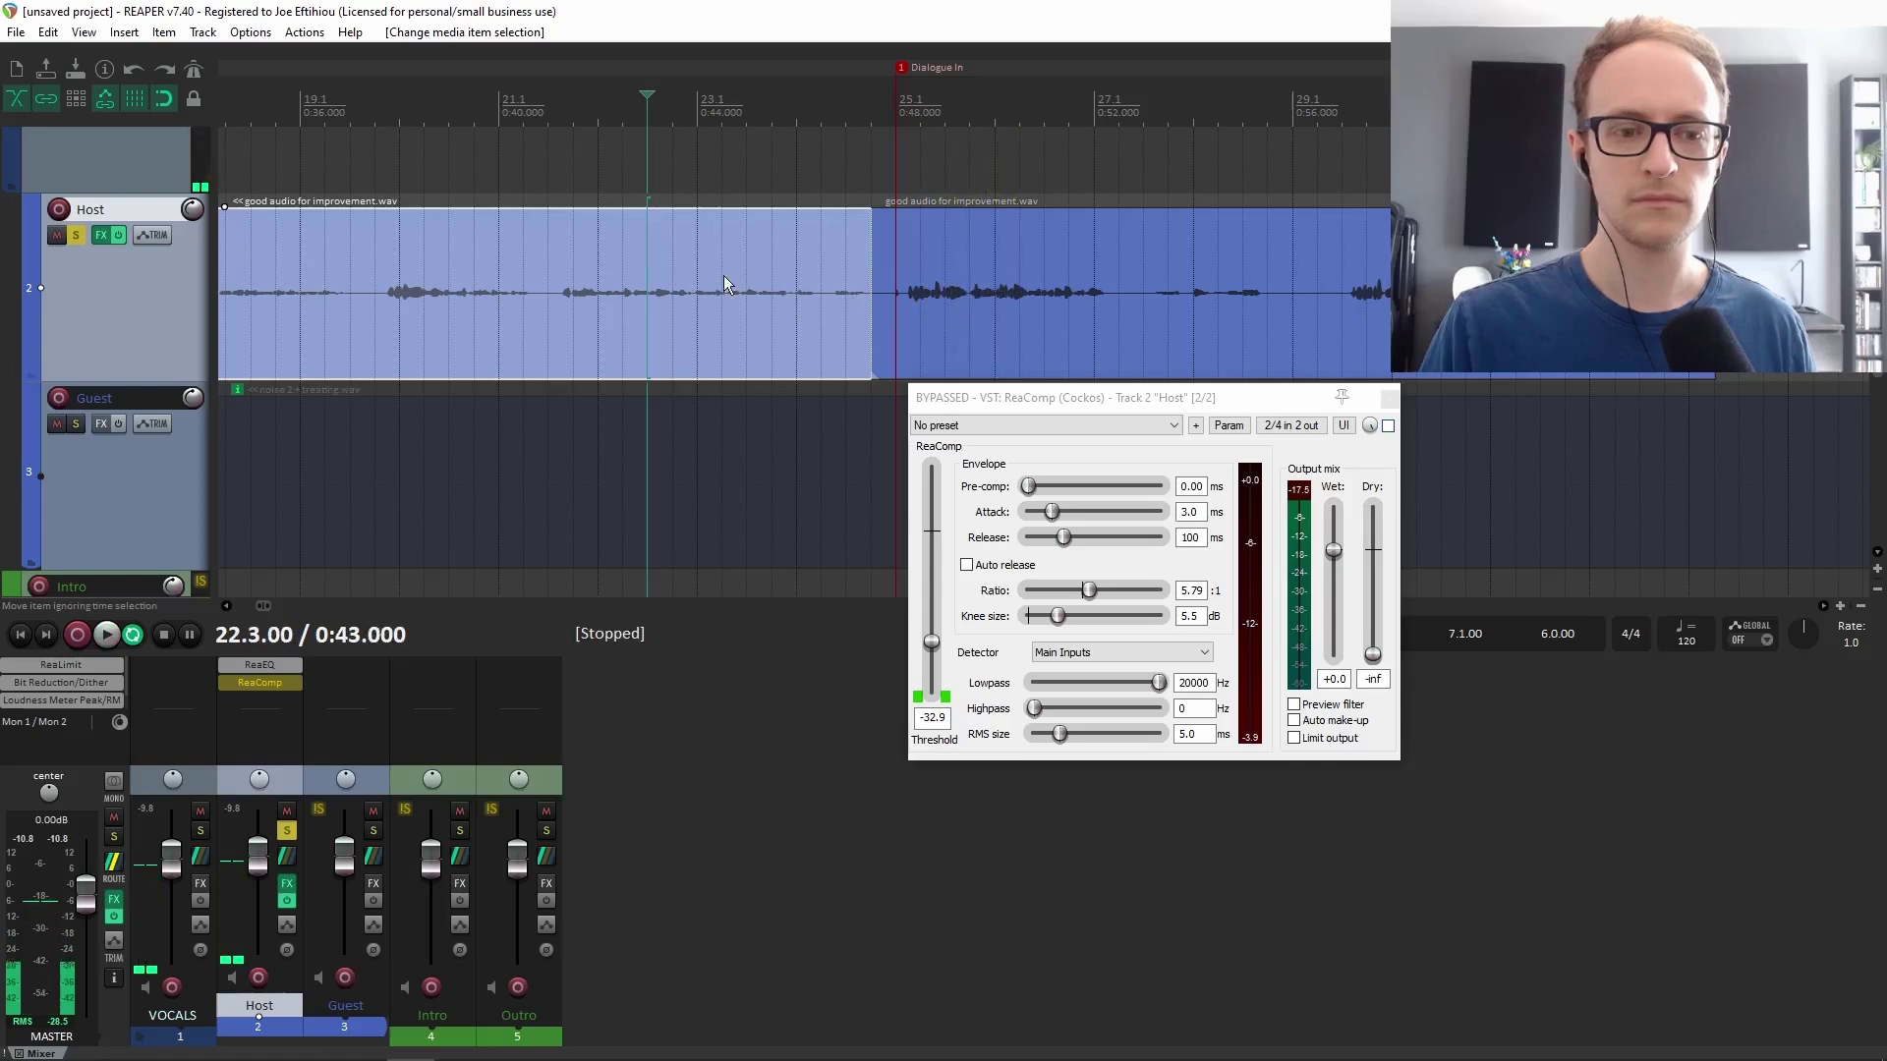
left_click(1387, 424)
key("space")
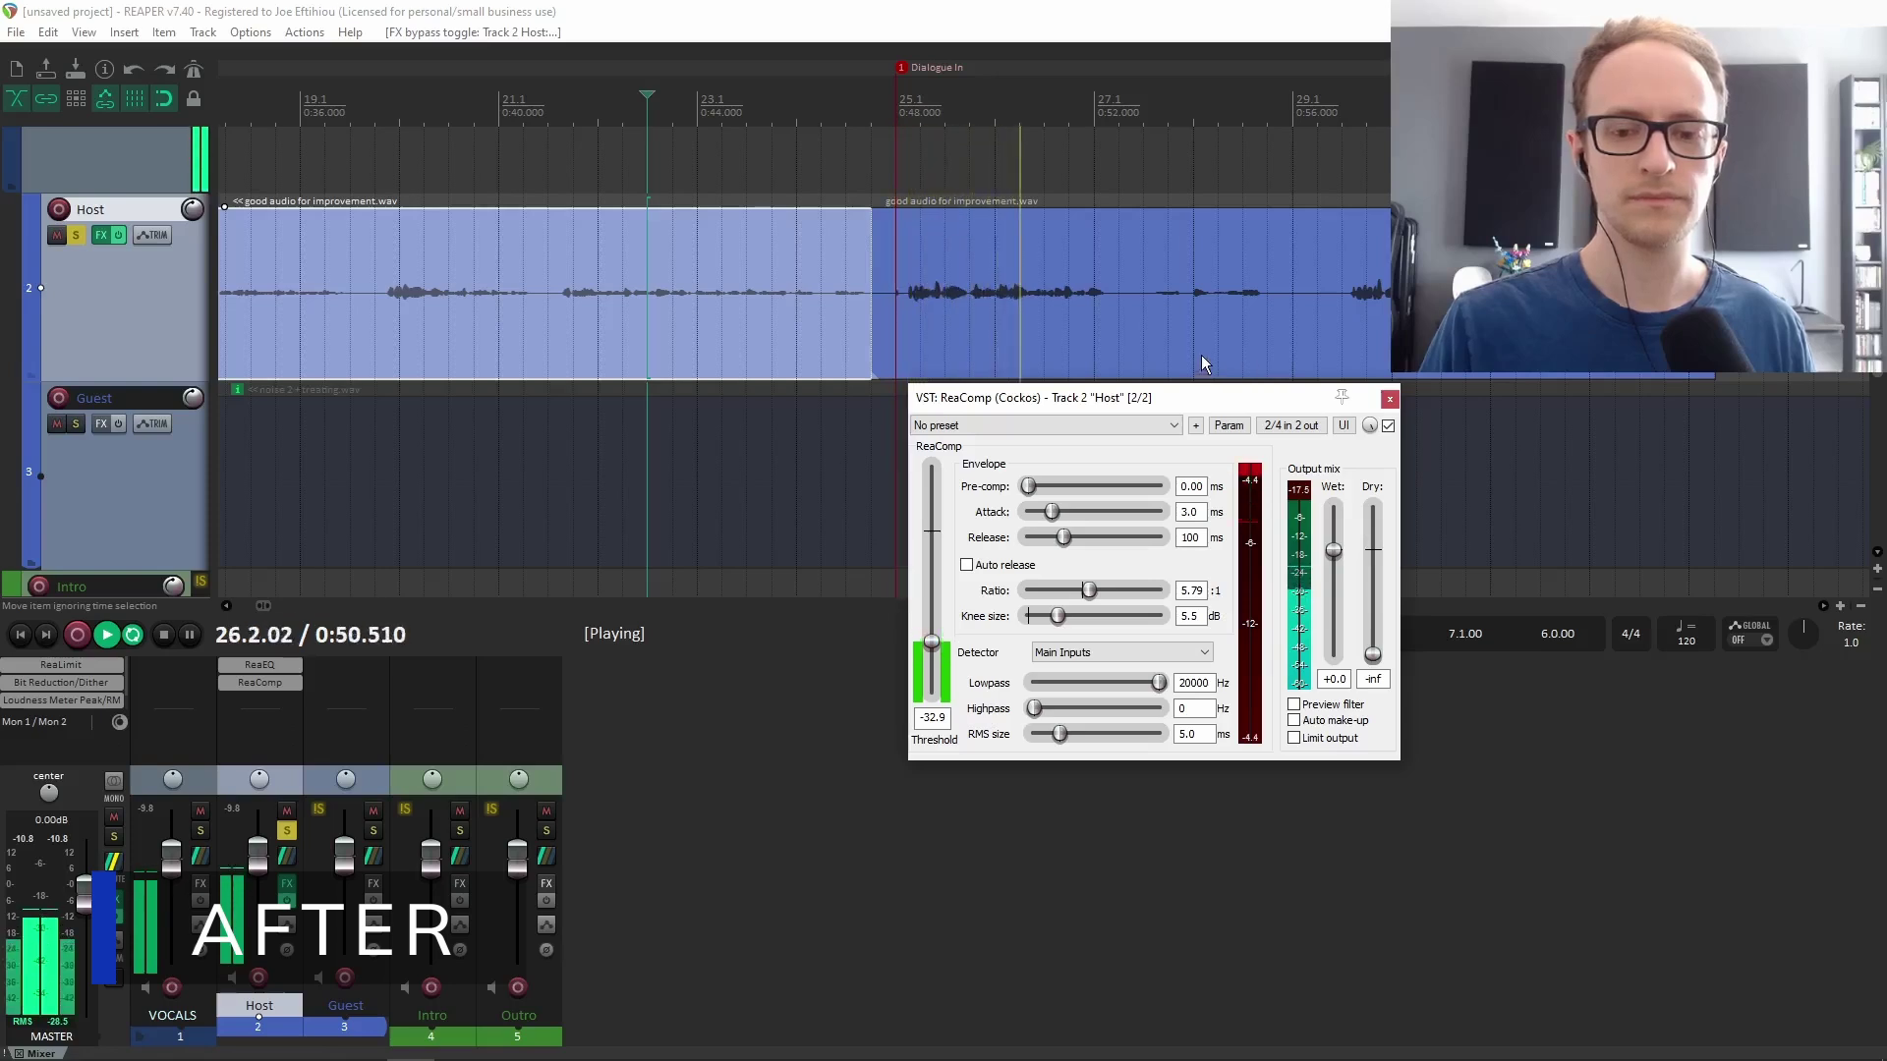
key("space")
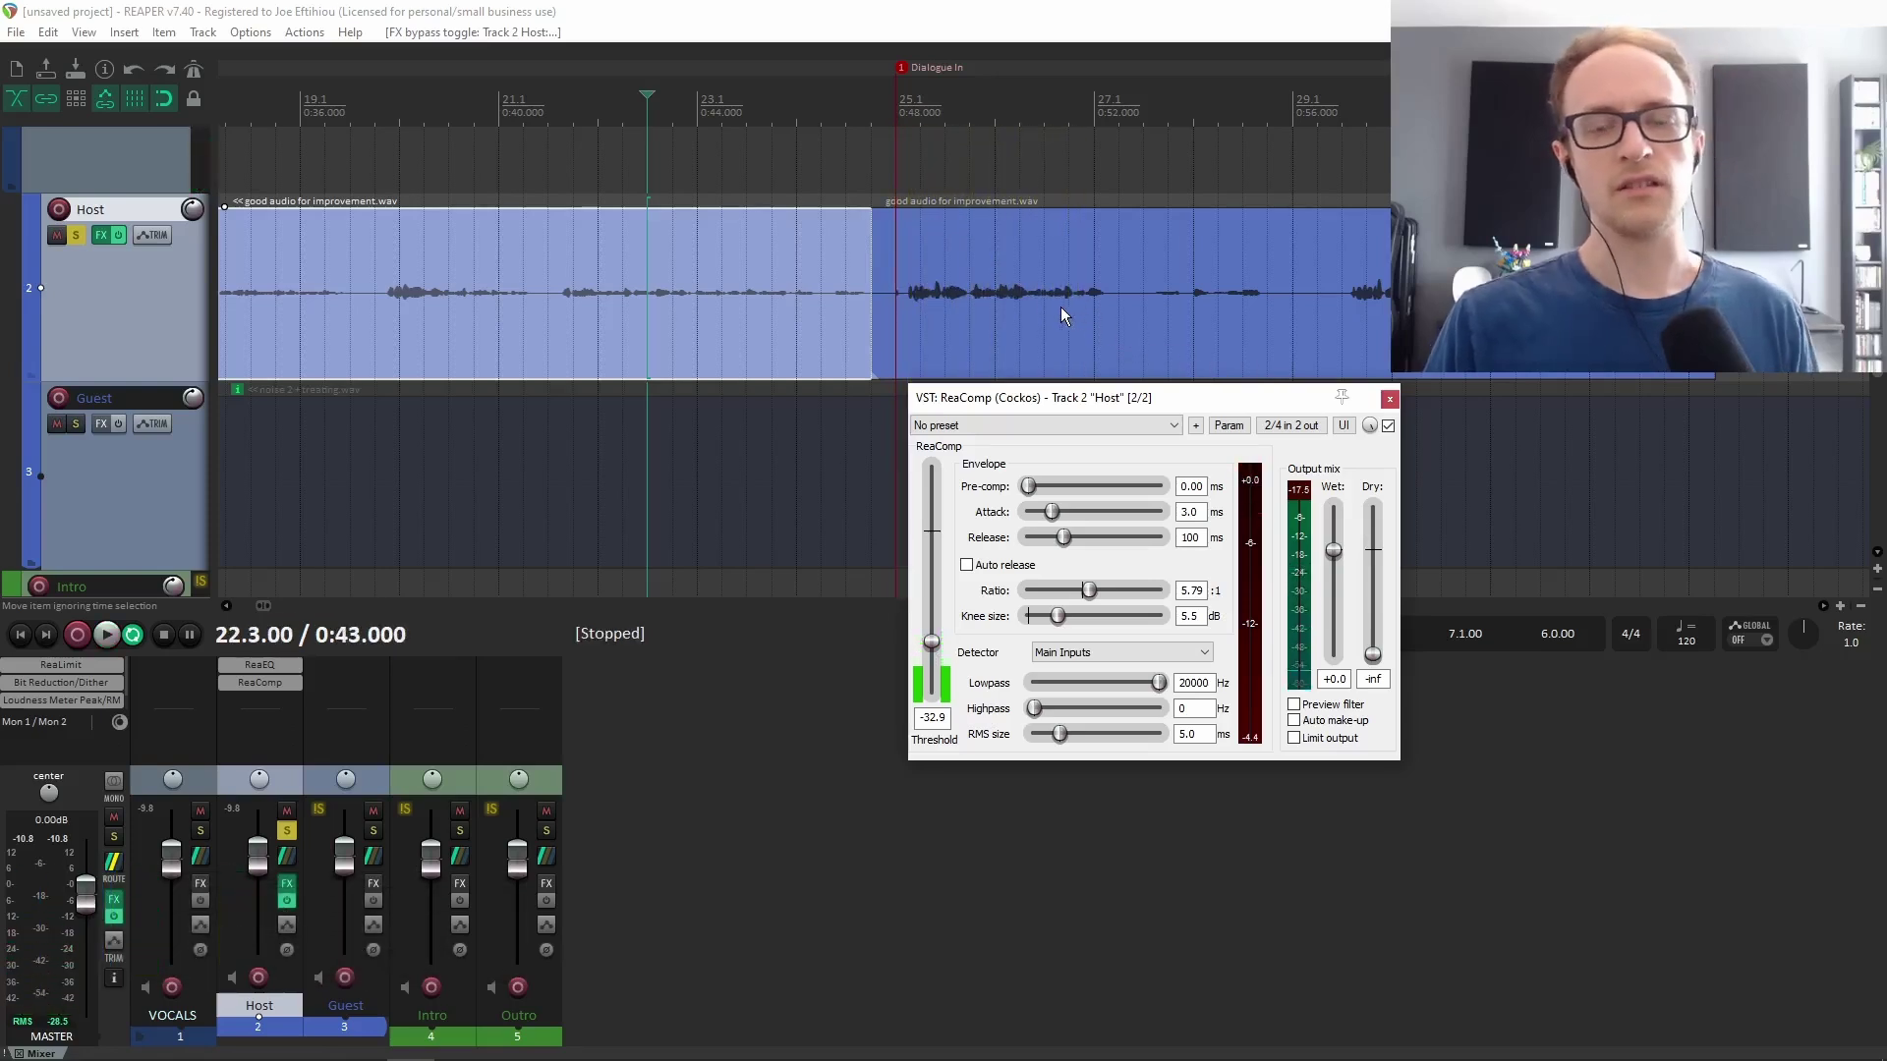
Add the JS De-esser after ReaComp on the Host track, close the ReaComp window and reposition the De-esser window.
left_click(945, 277)
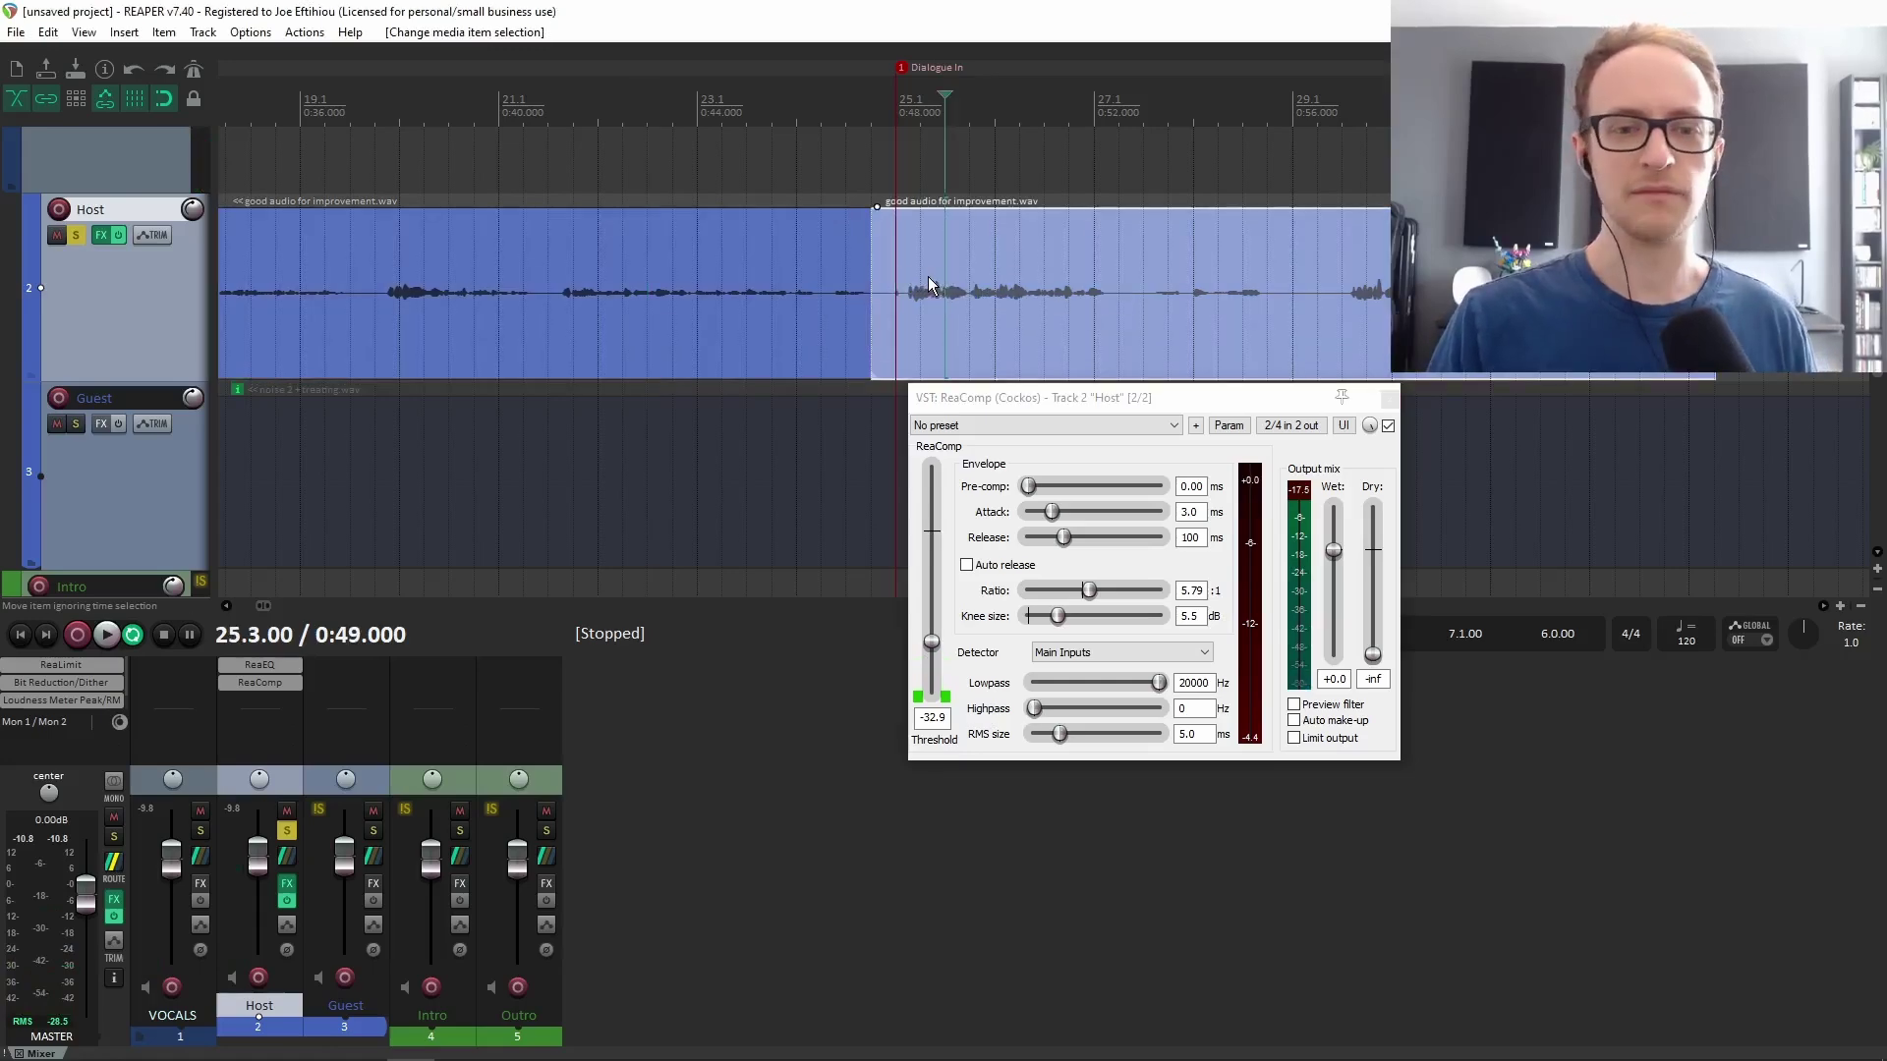
double_click(266, 705)
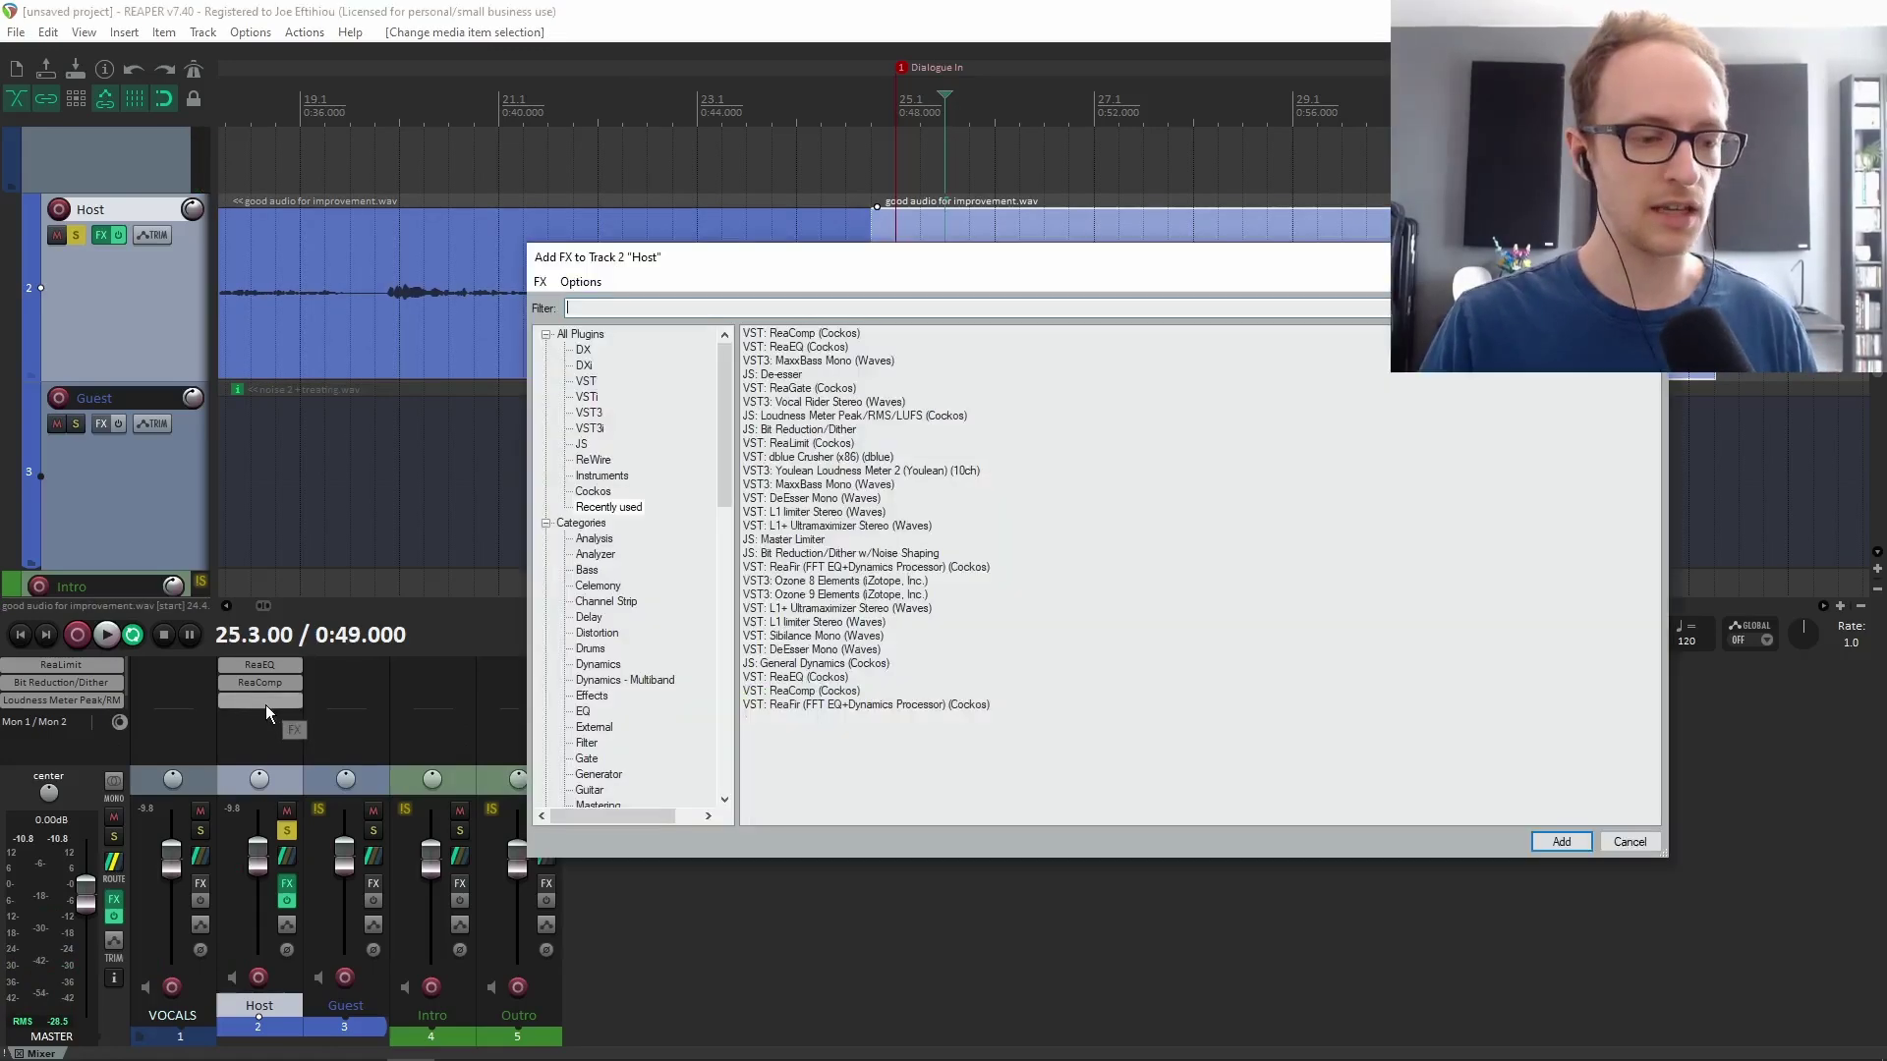
double_click(791, 375)
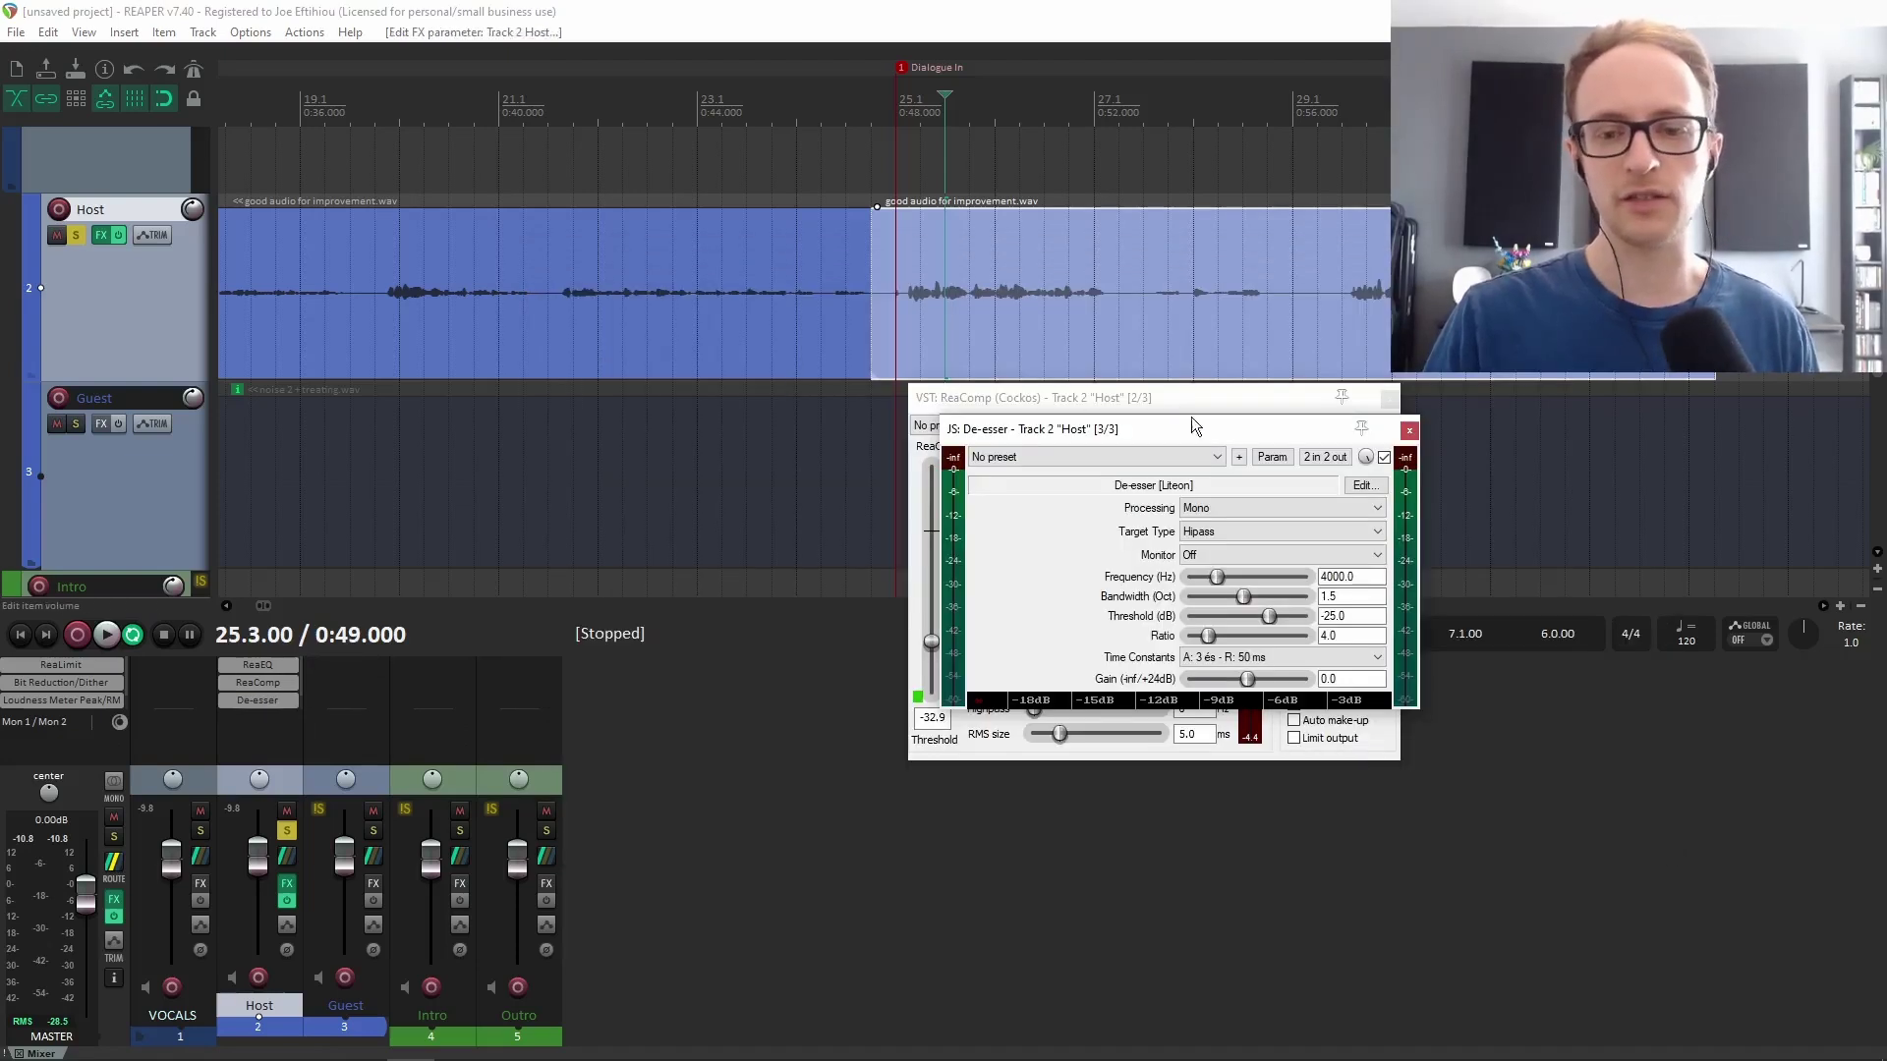
left_click(1388, 400)
left_click_drag(1250, 426, 1067, 389)
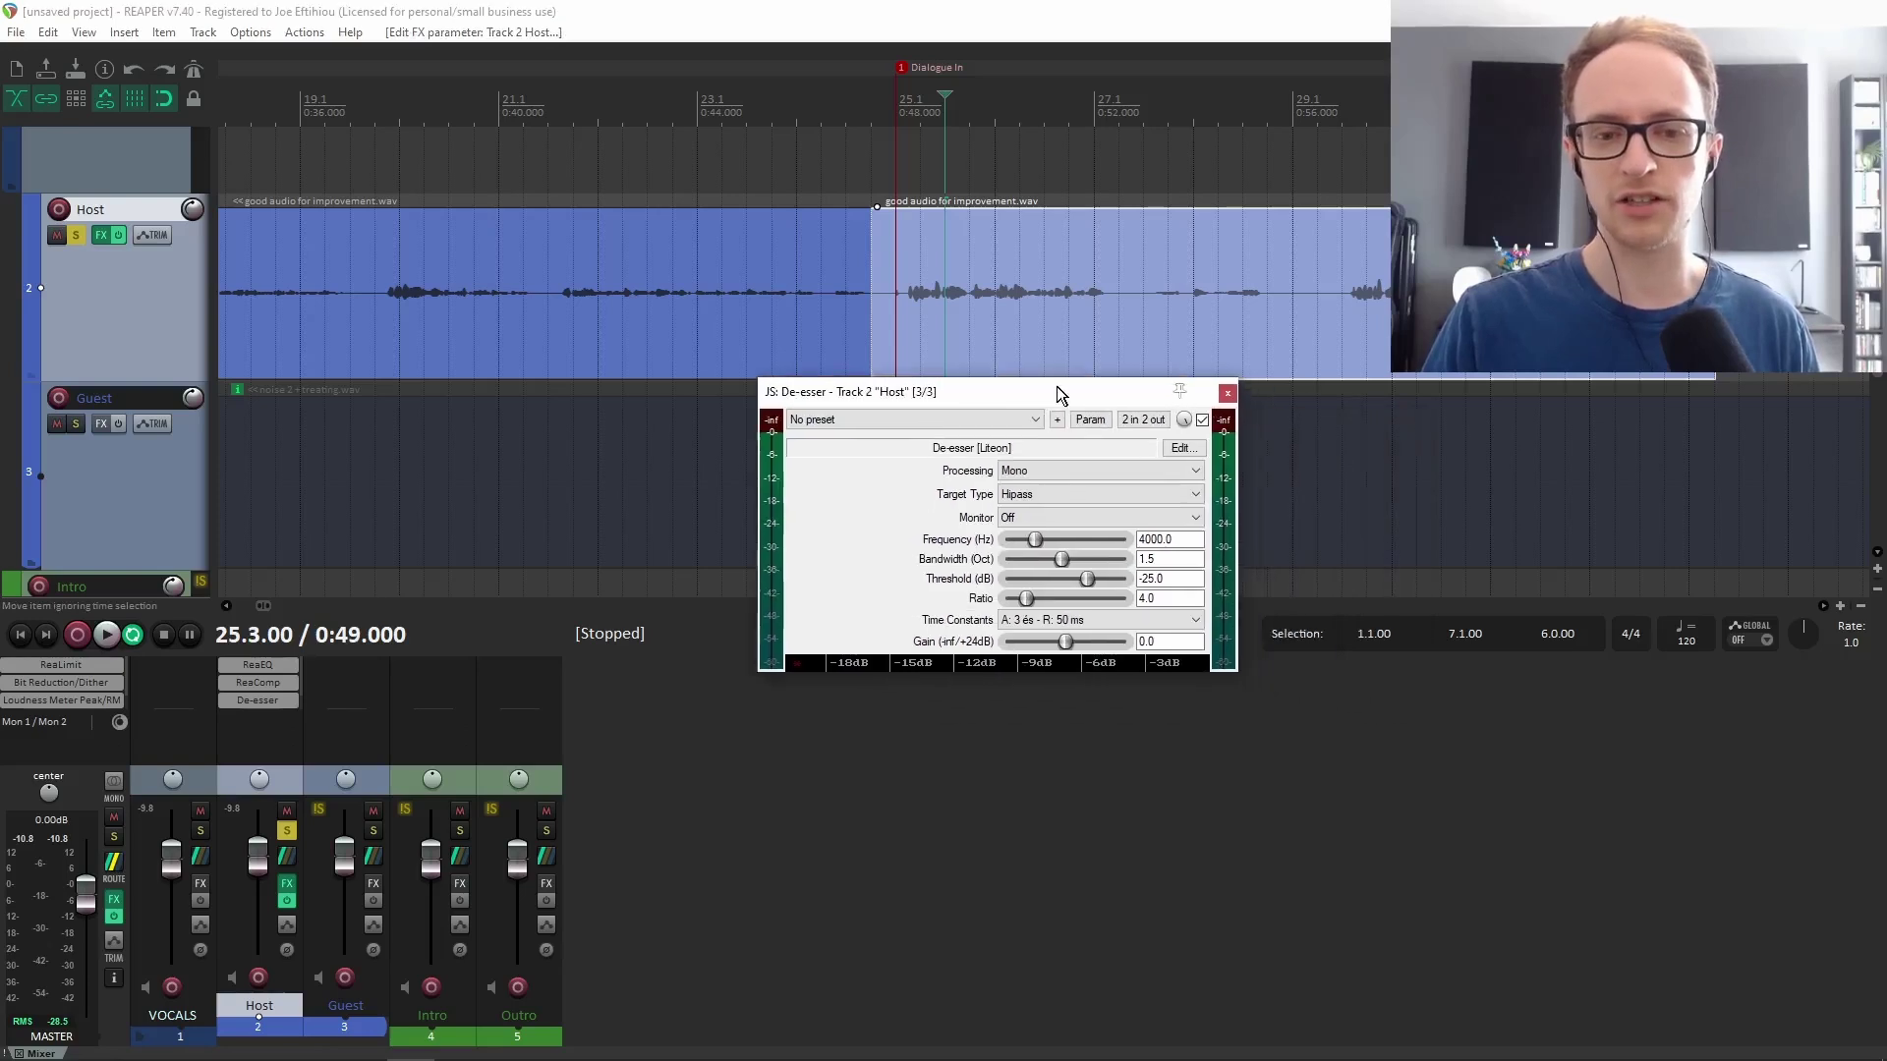
Reposition the De-esser window and inspect the high-frequency boost on band 4 of the Host's ReaEQ.
left_click(898, 281)
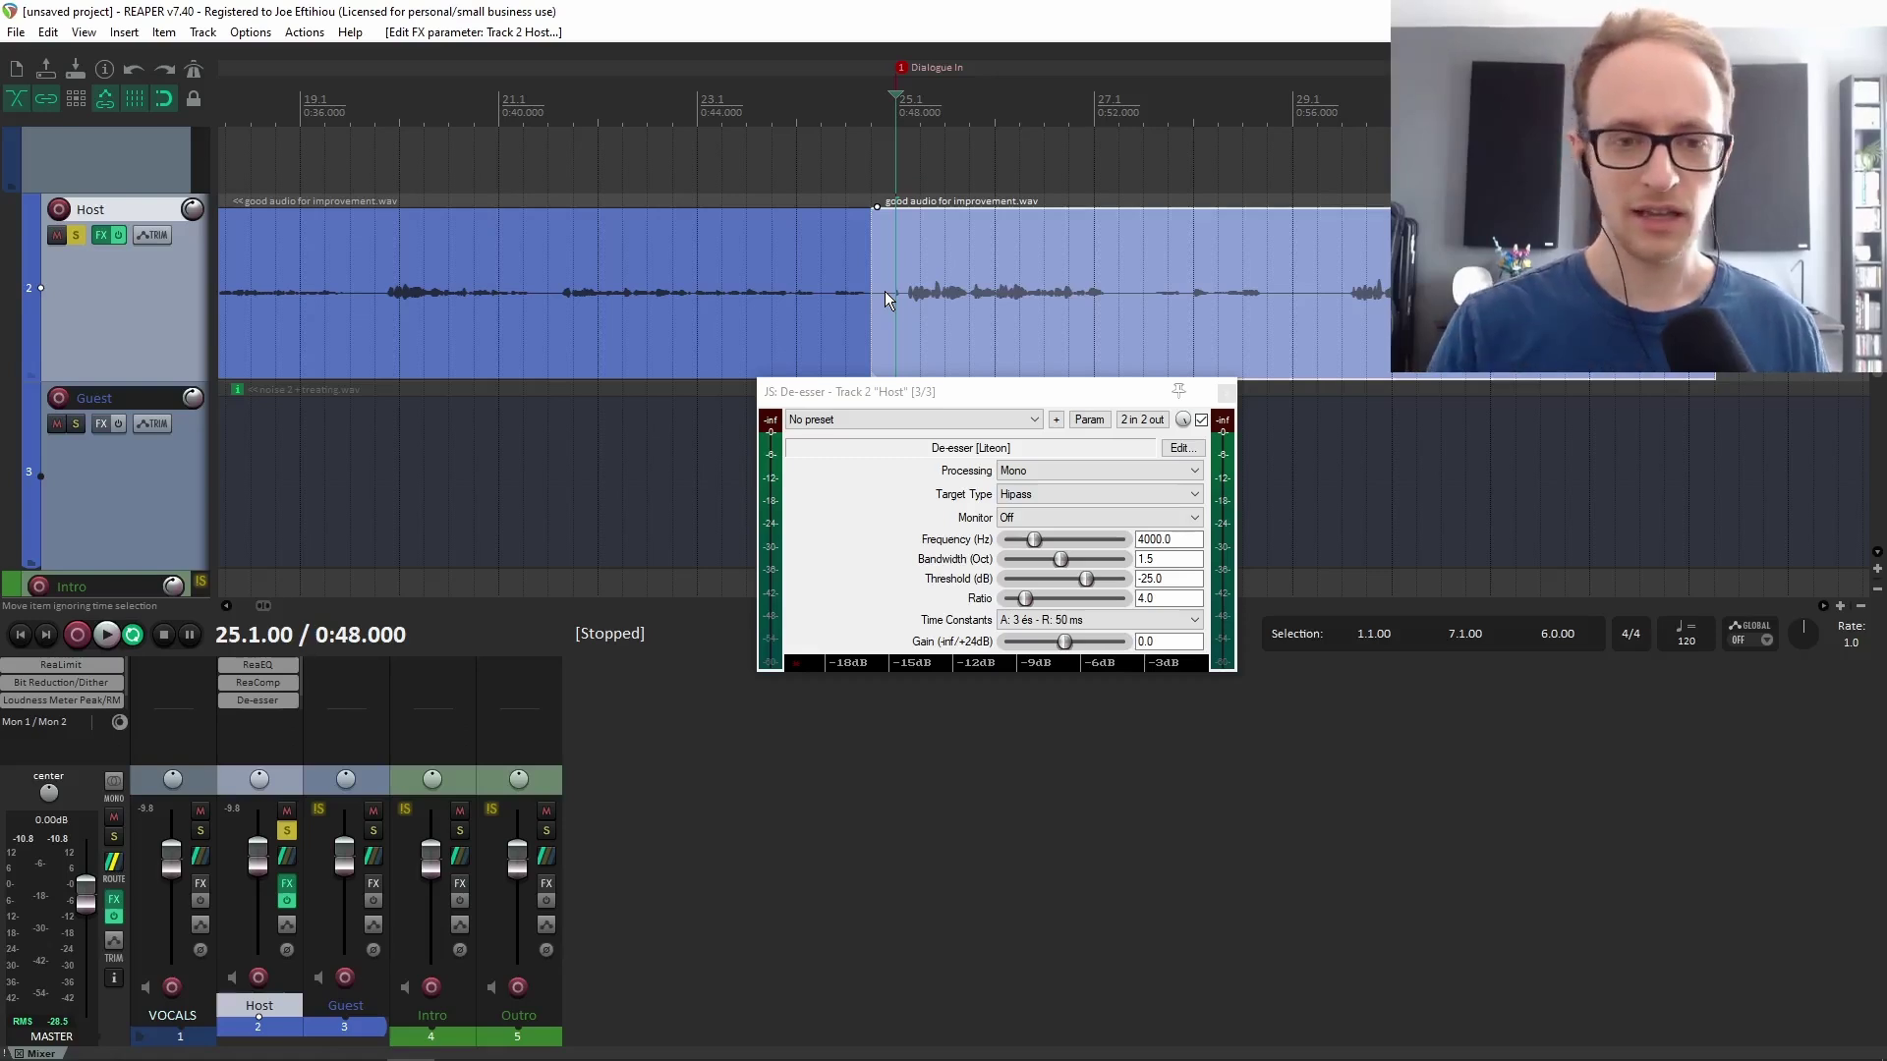
left_click_drag(992, 391, 993, 338)
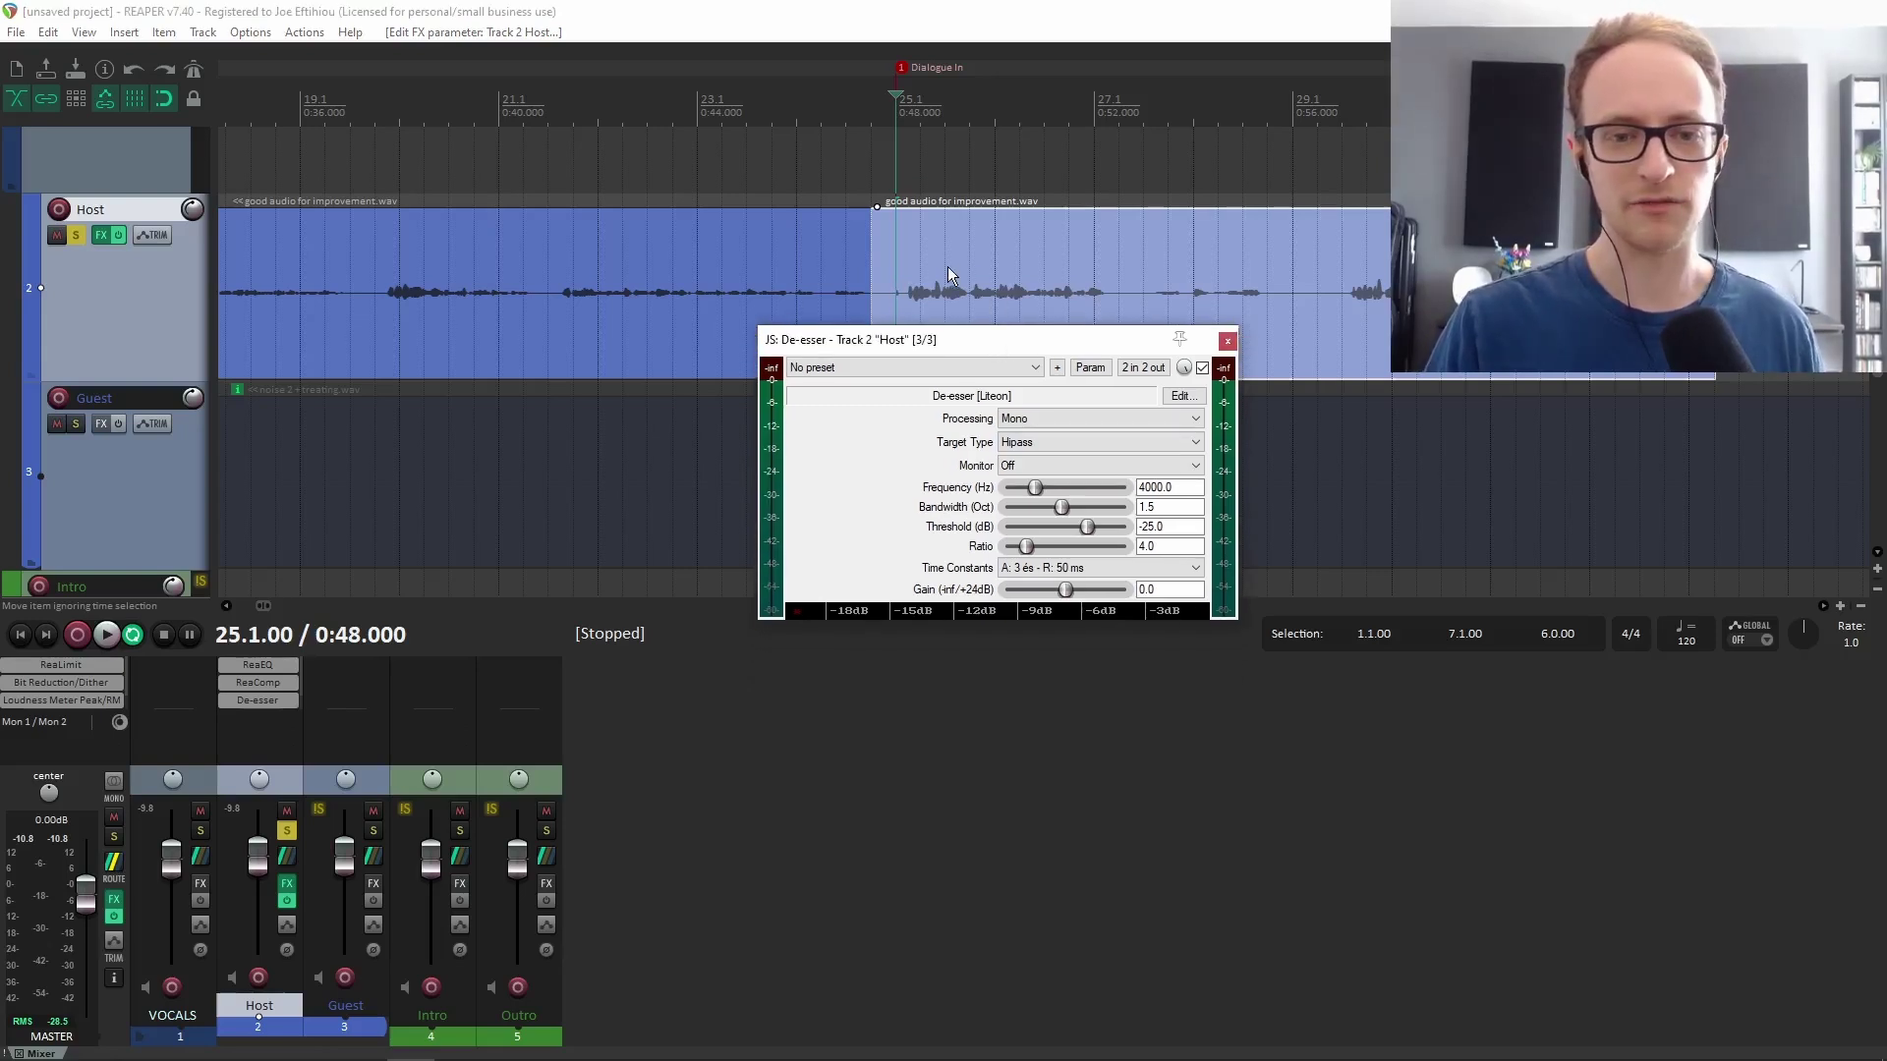
left_click(262, 665)
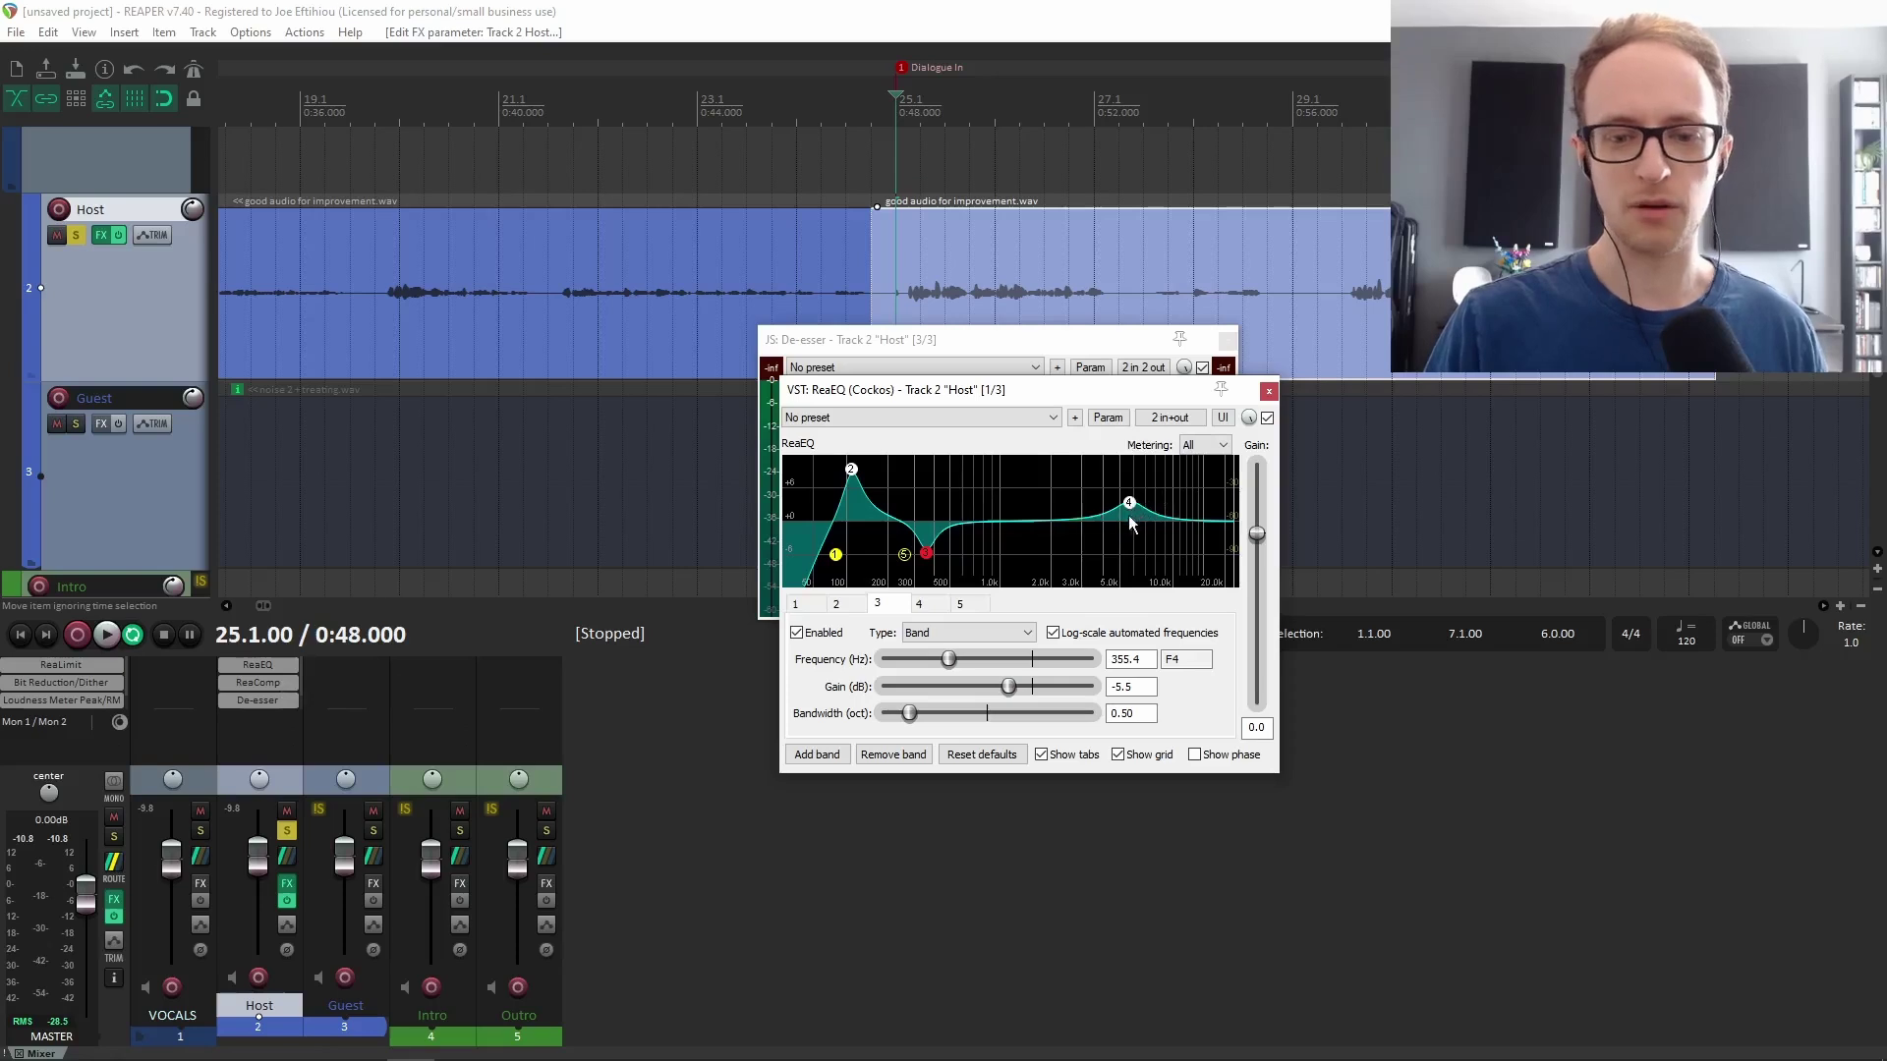
mouse_move(1132, 511)
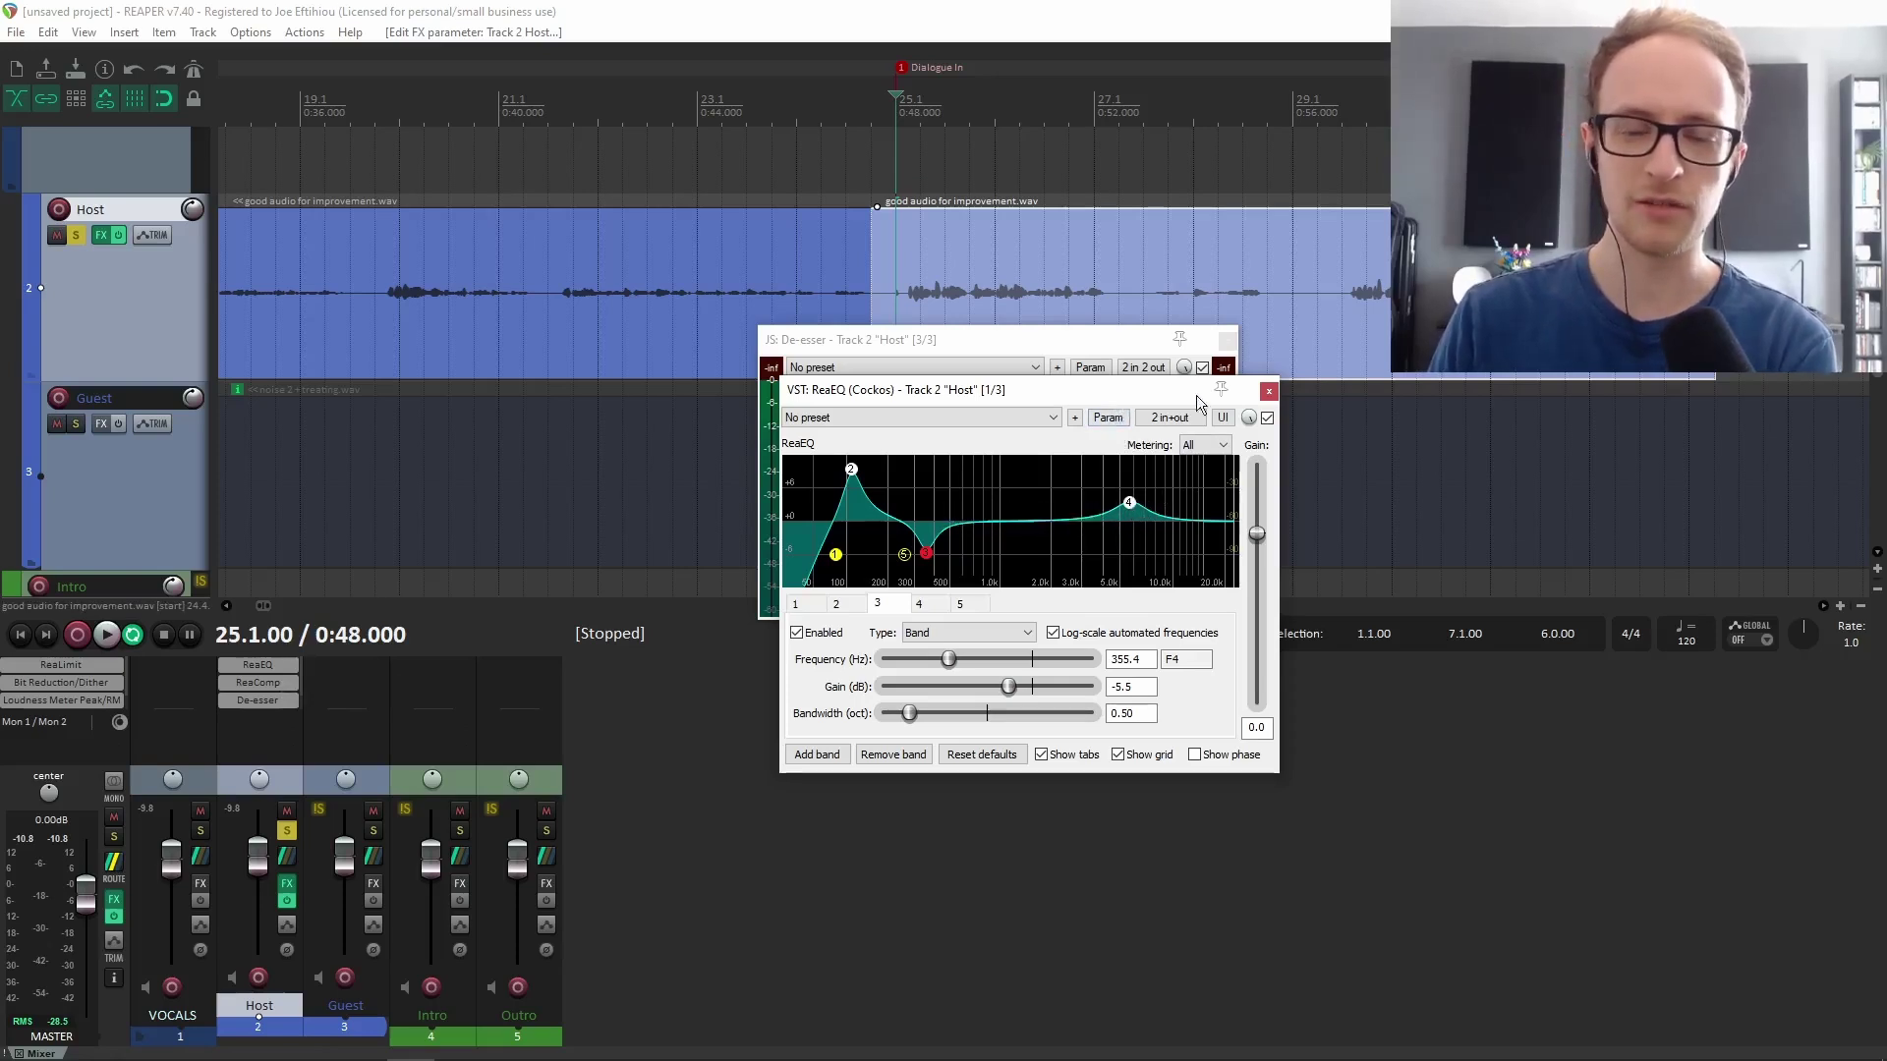
left_click(1269, 392)
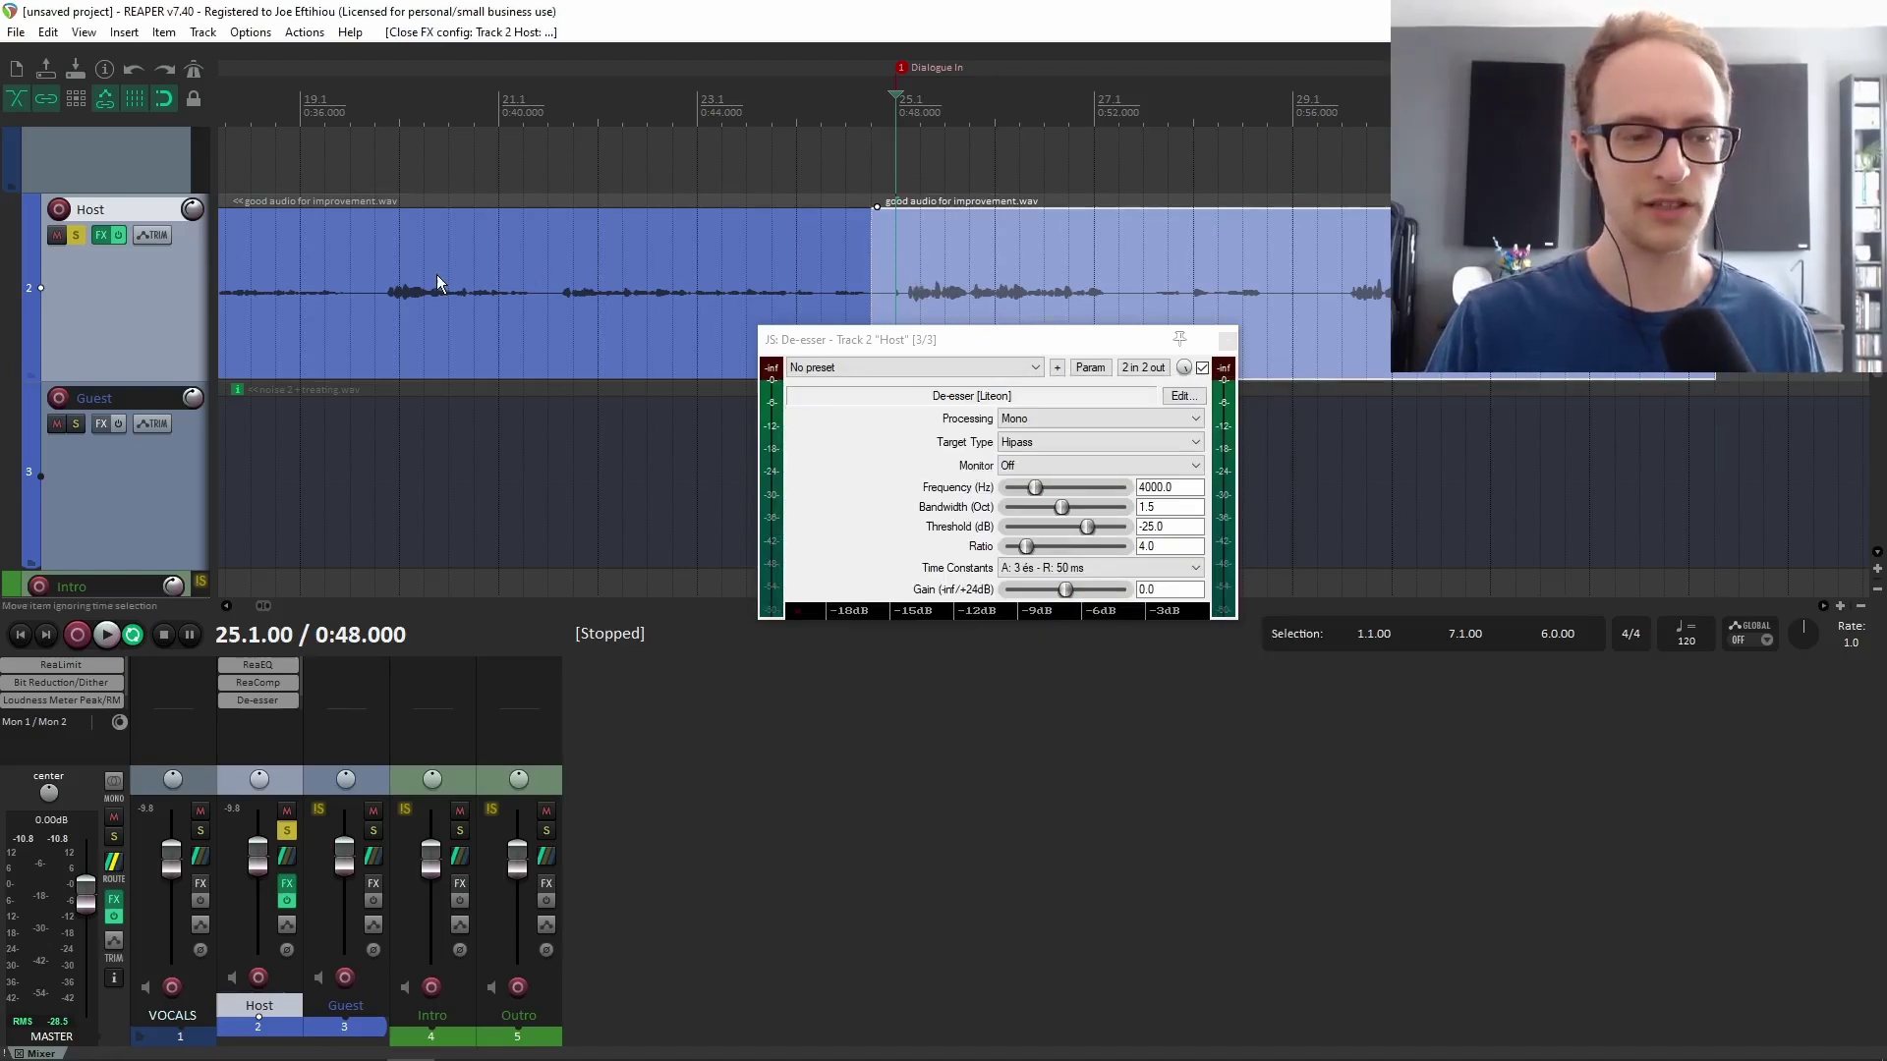
Play the Host track from 0:48.000 and from 0:48.500 to listen for sibilance with the De-esser's default settings.
key("space")
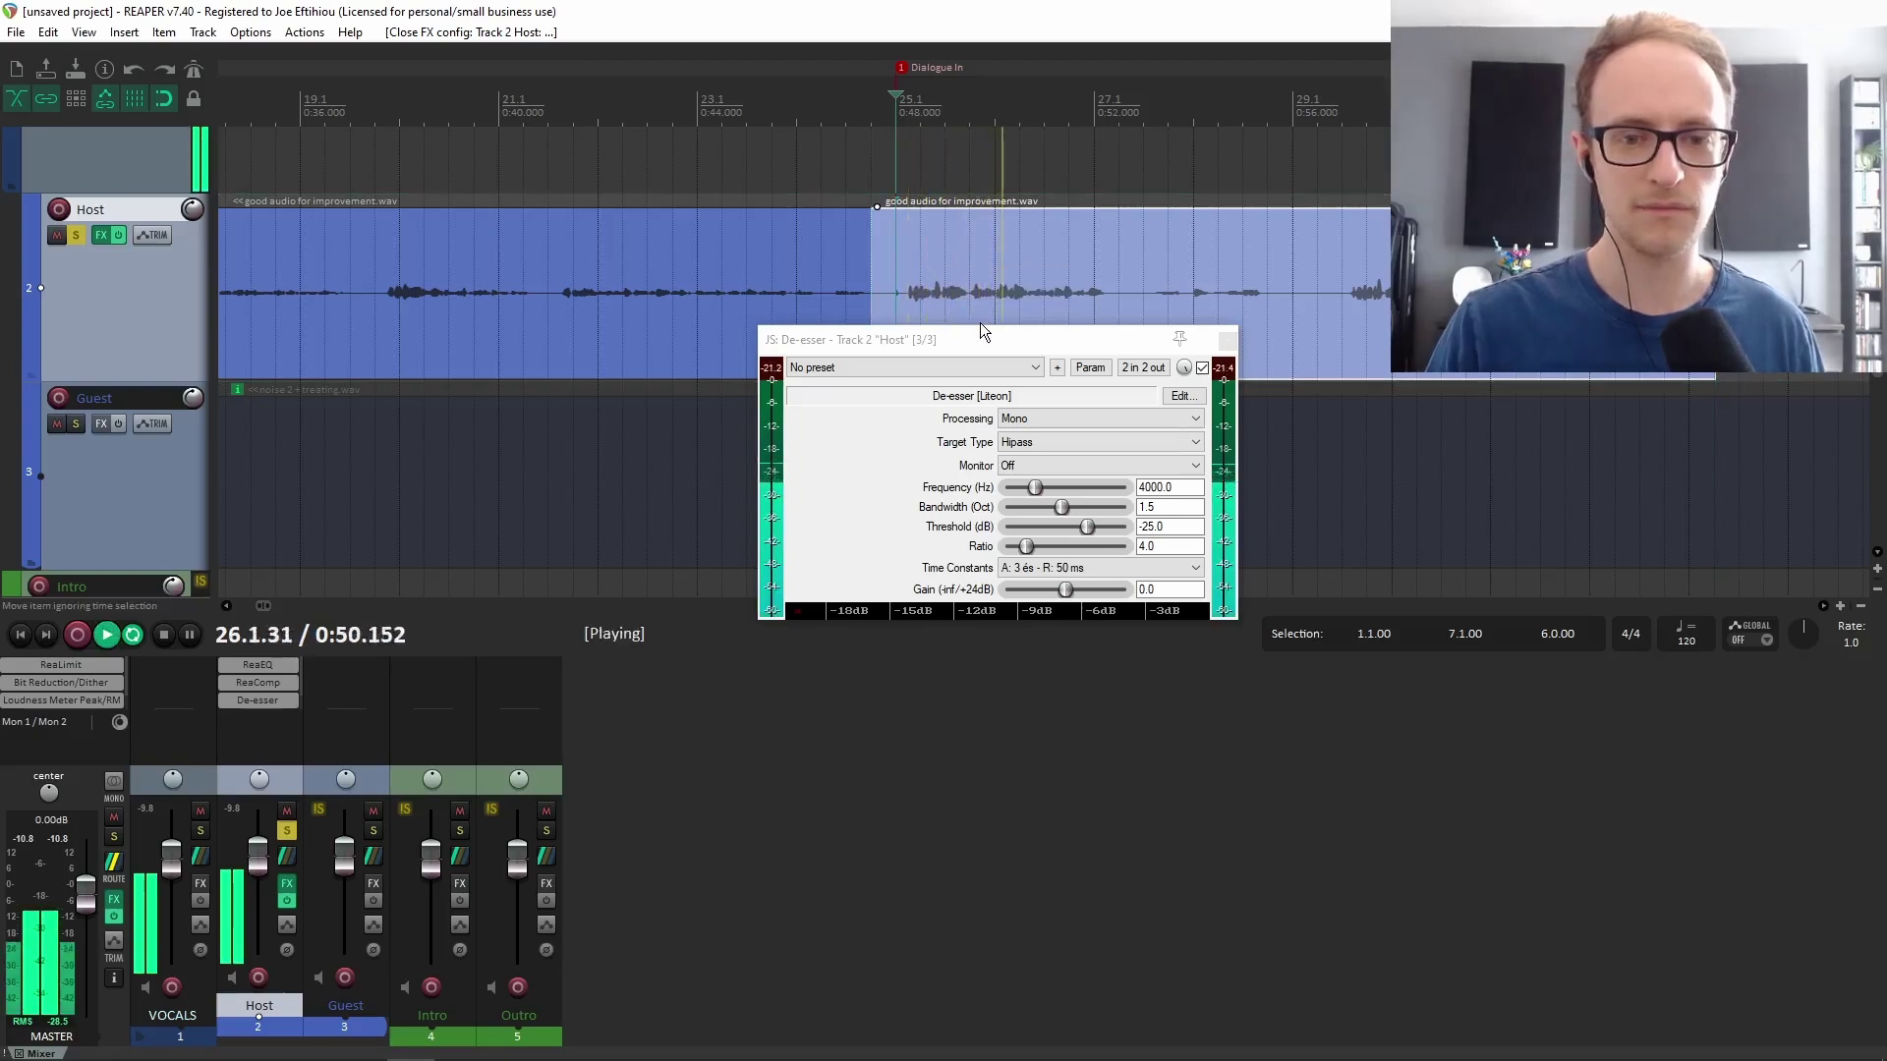
key("space")
left_click(970, 285)
left_click(922, 279)
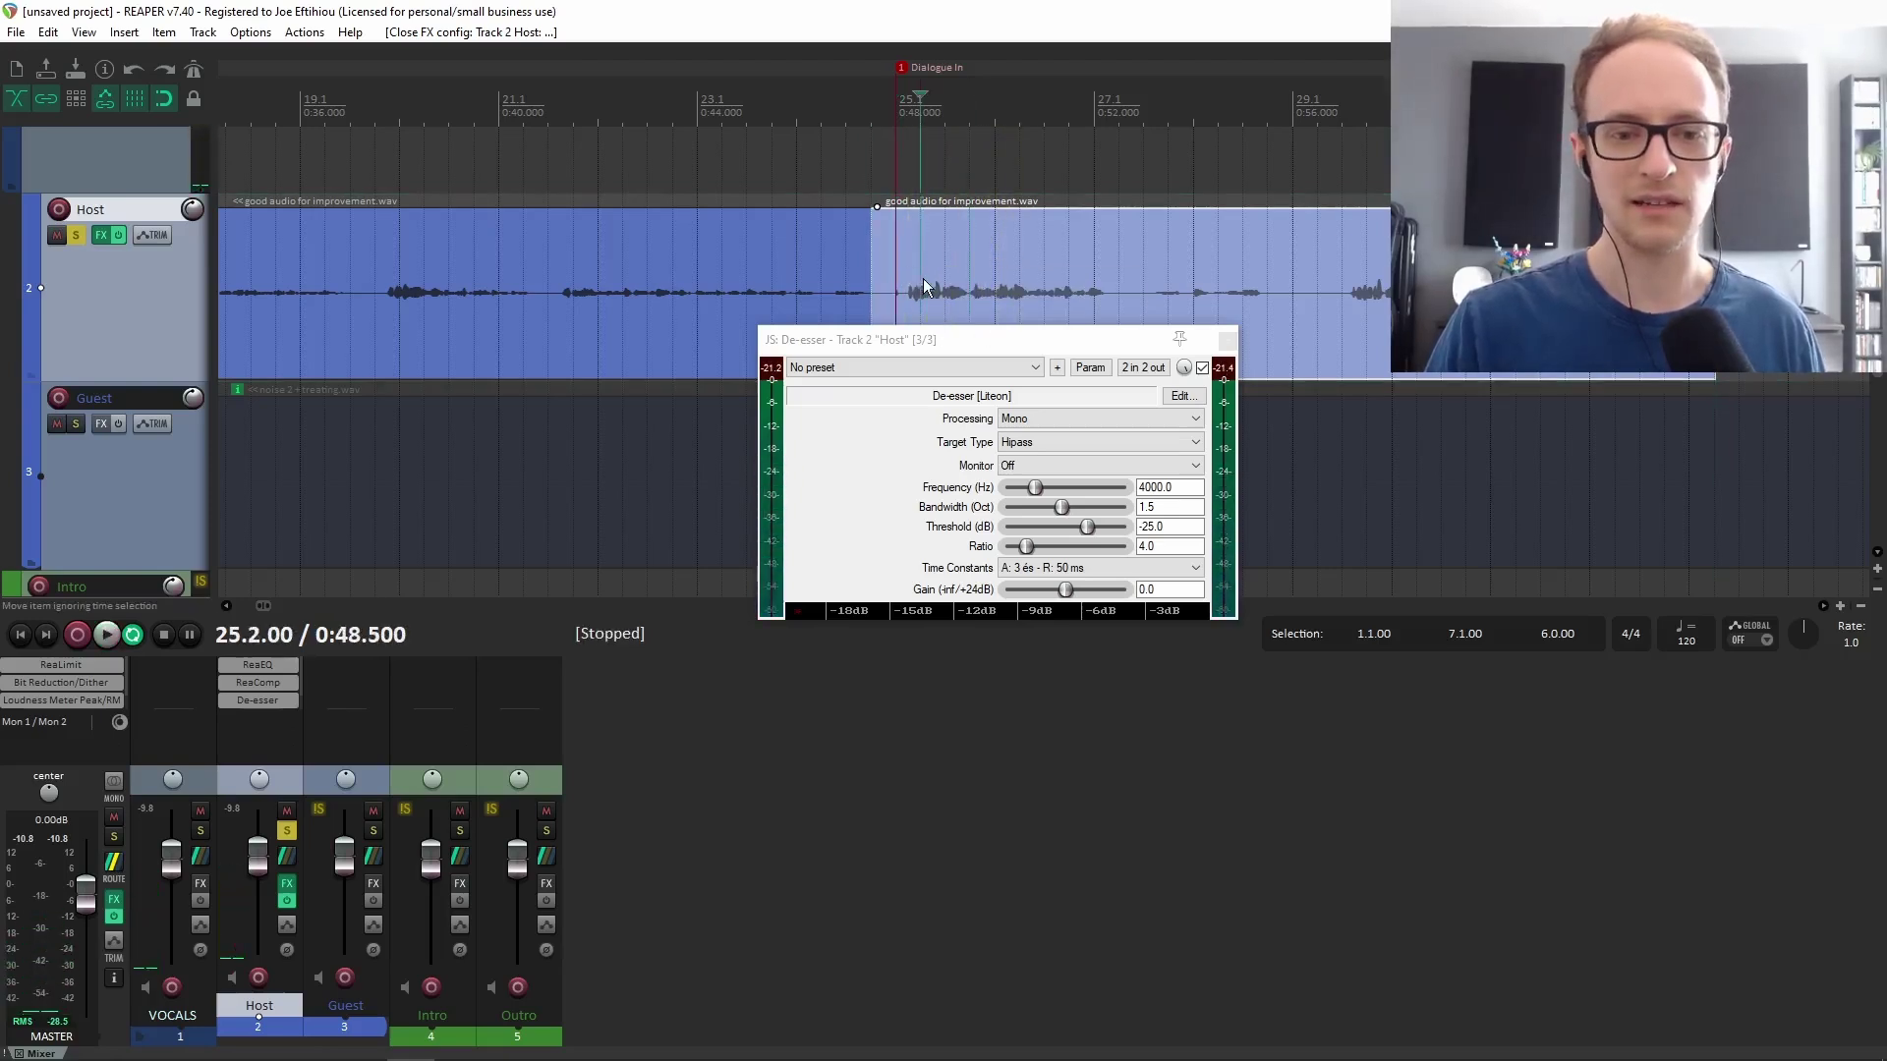
key("space")
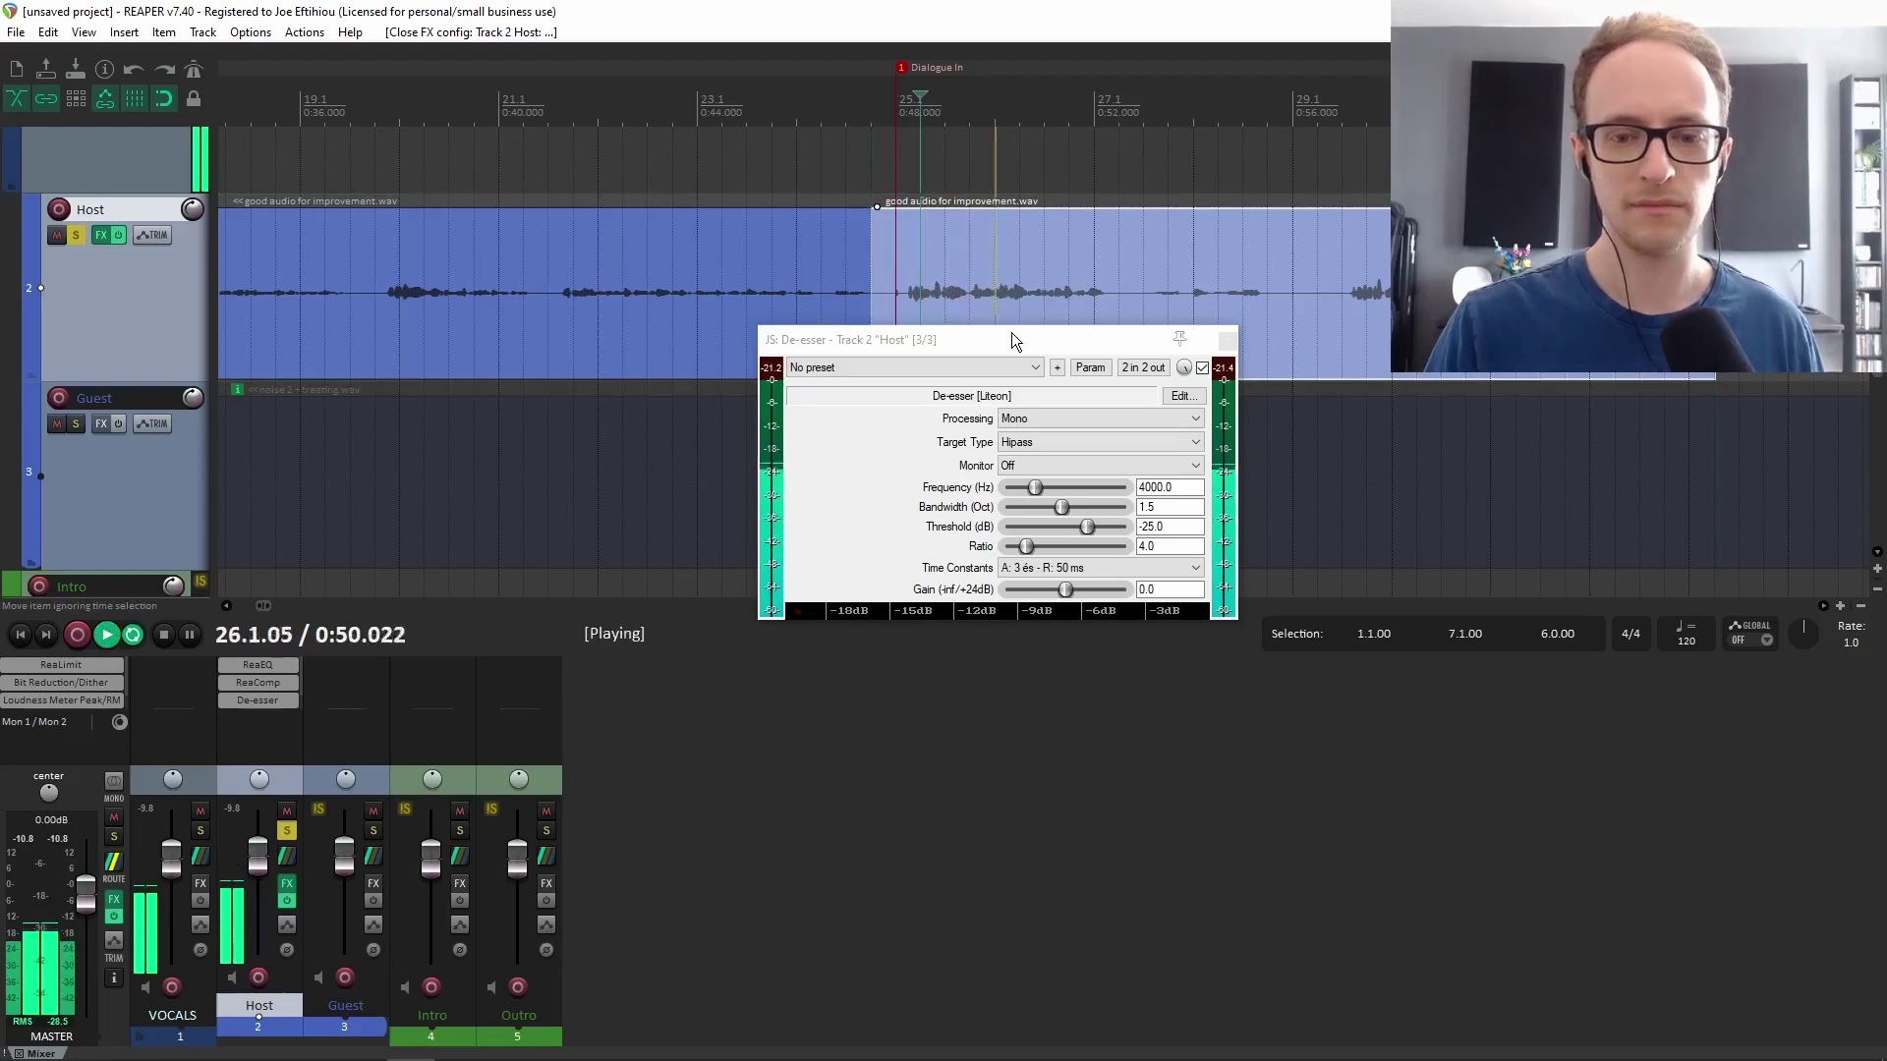
key("space")
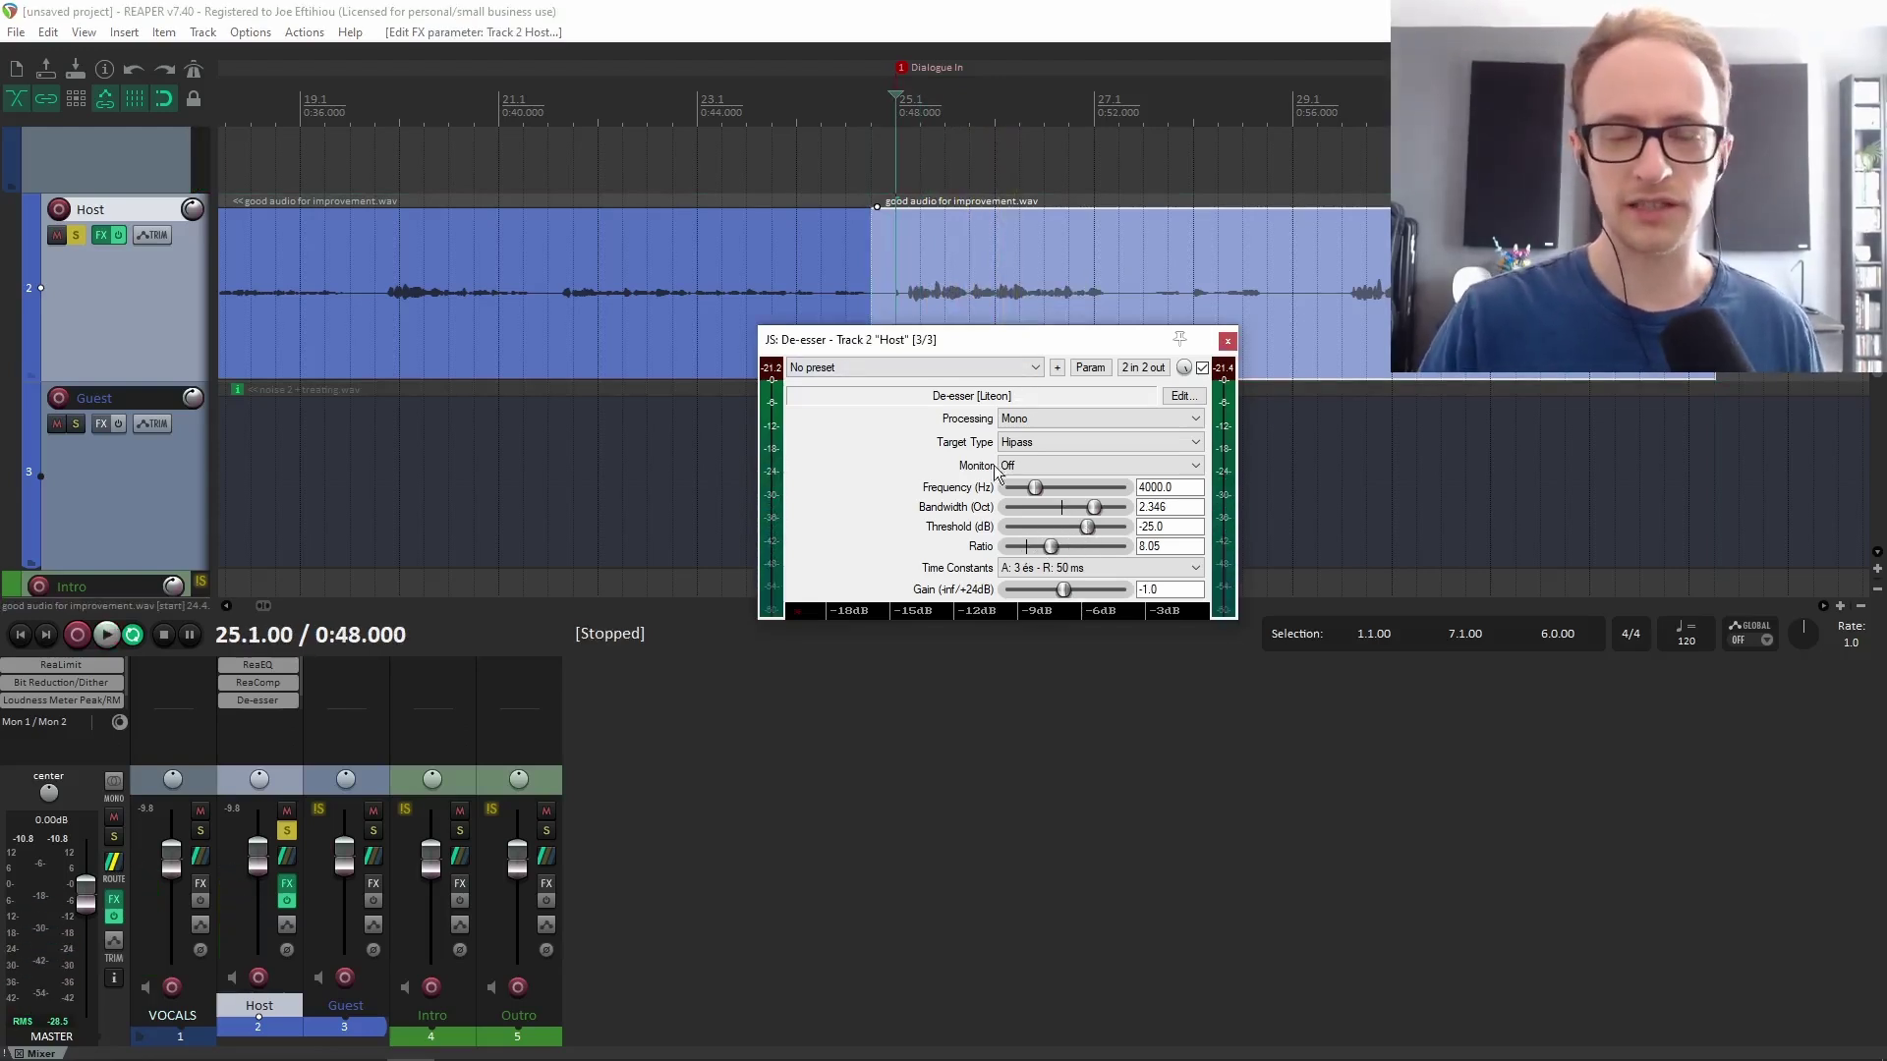
Set the De-esser's bandwidth to about 2.346 octaves, ratio to 8.05, gain to -1.0 dB and threshold to -80.0 dB.
left_click(994, 284)
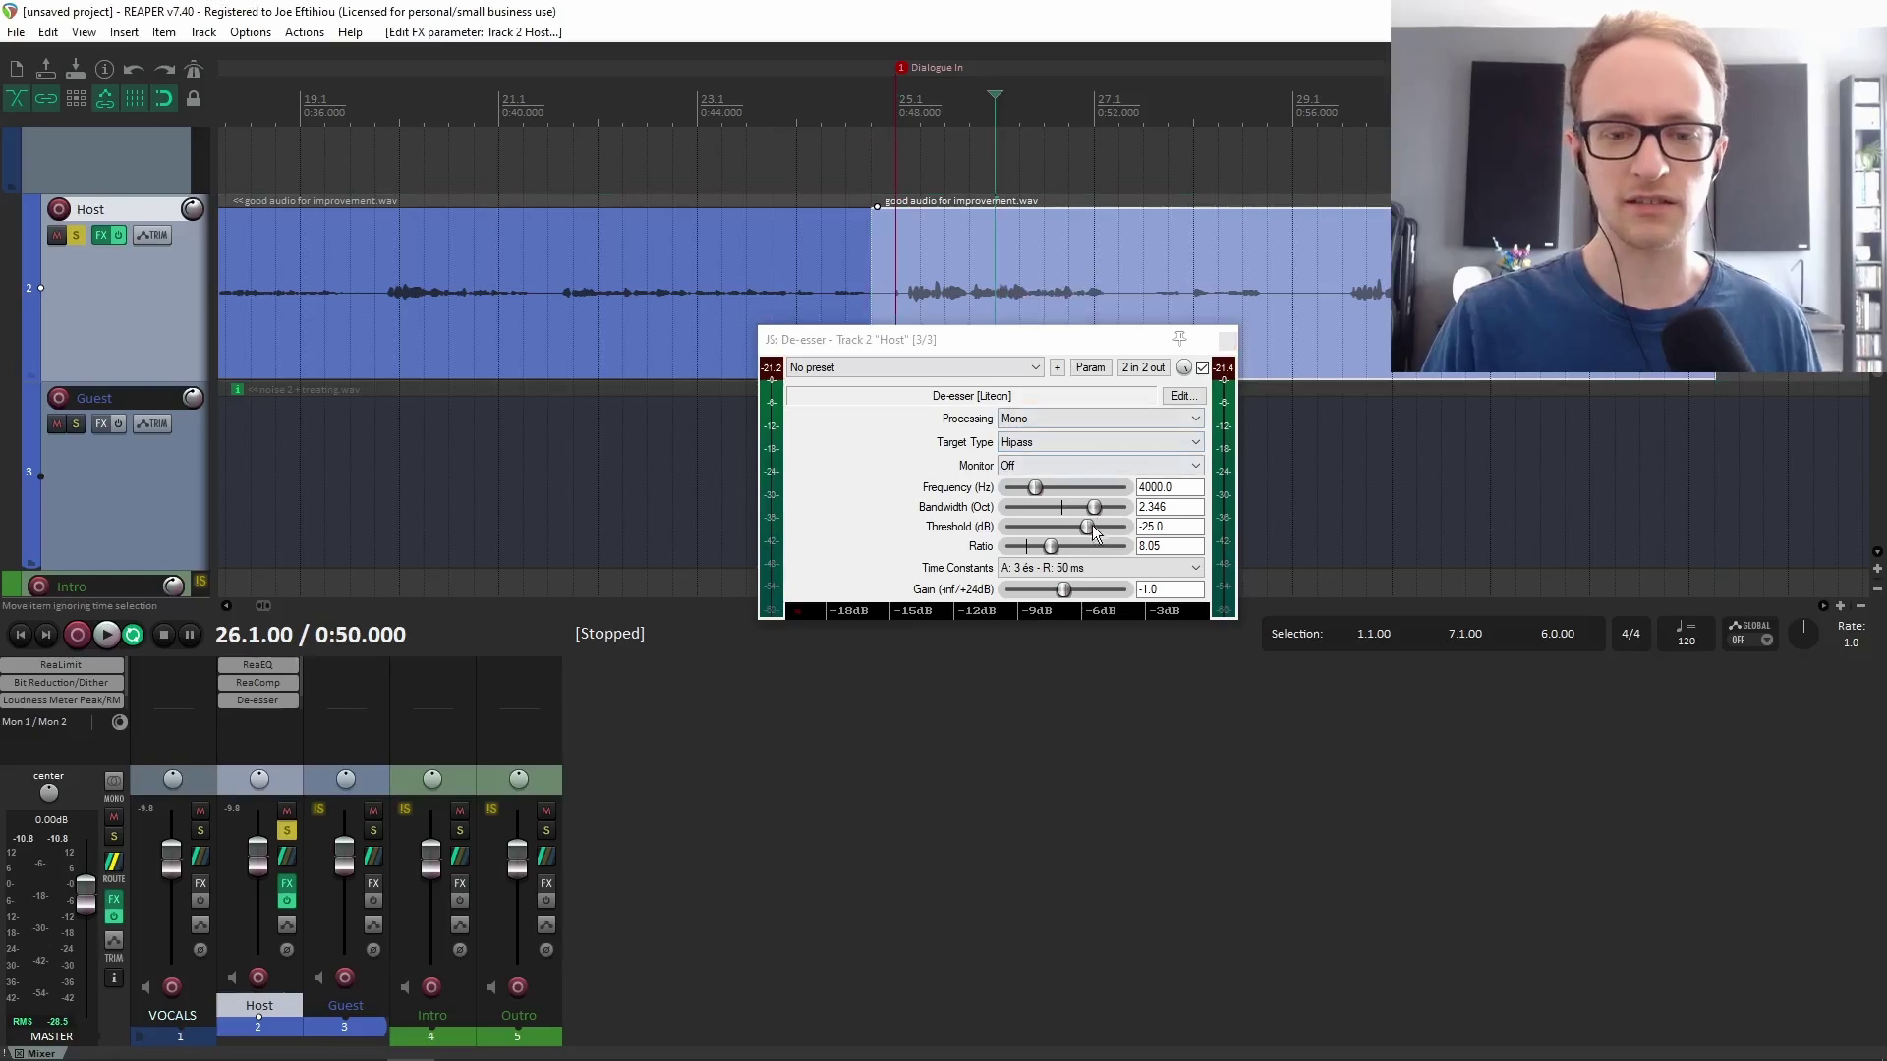
left_click_drag(1091, 528, 993, 542)
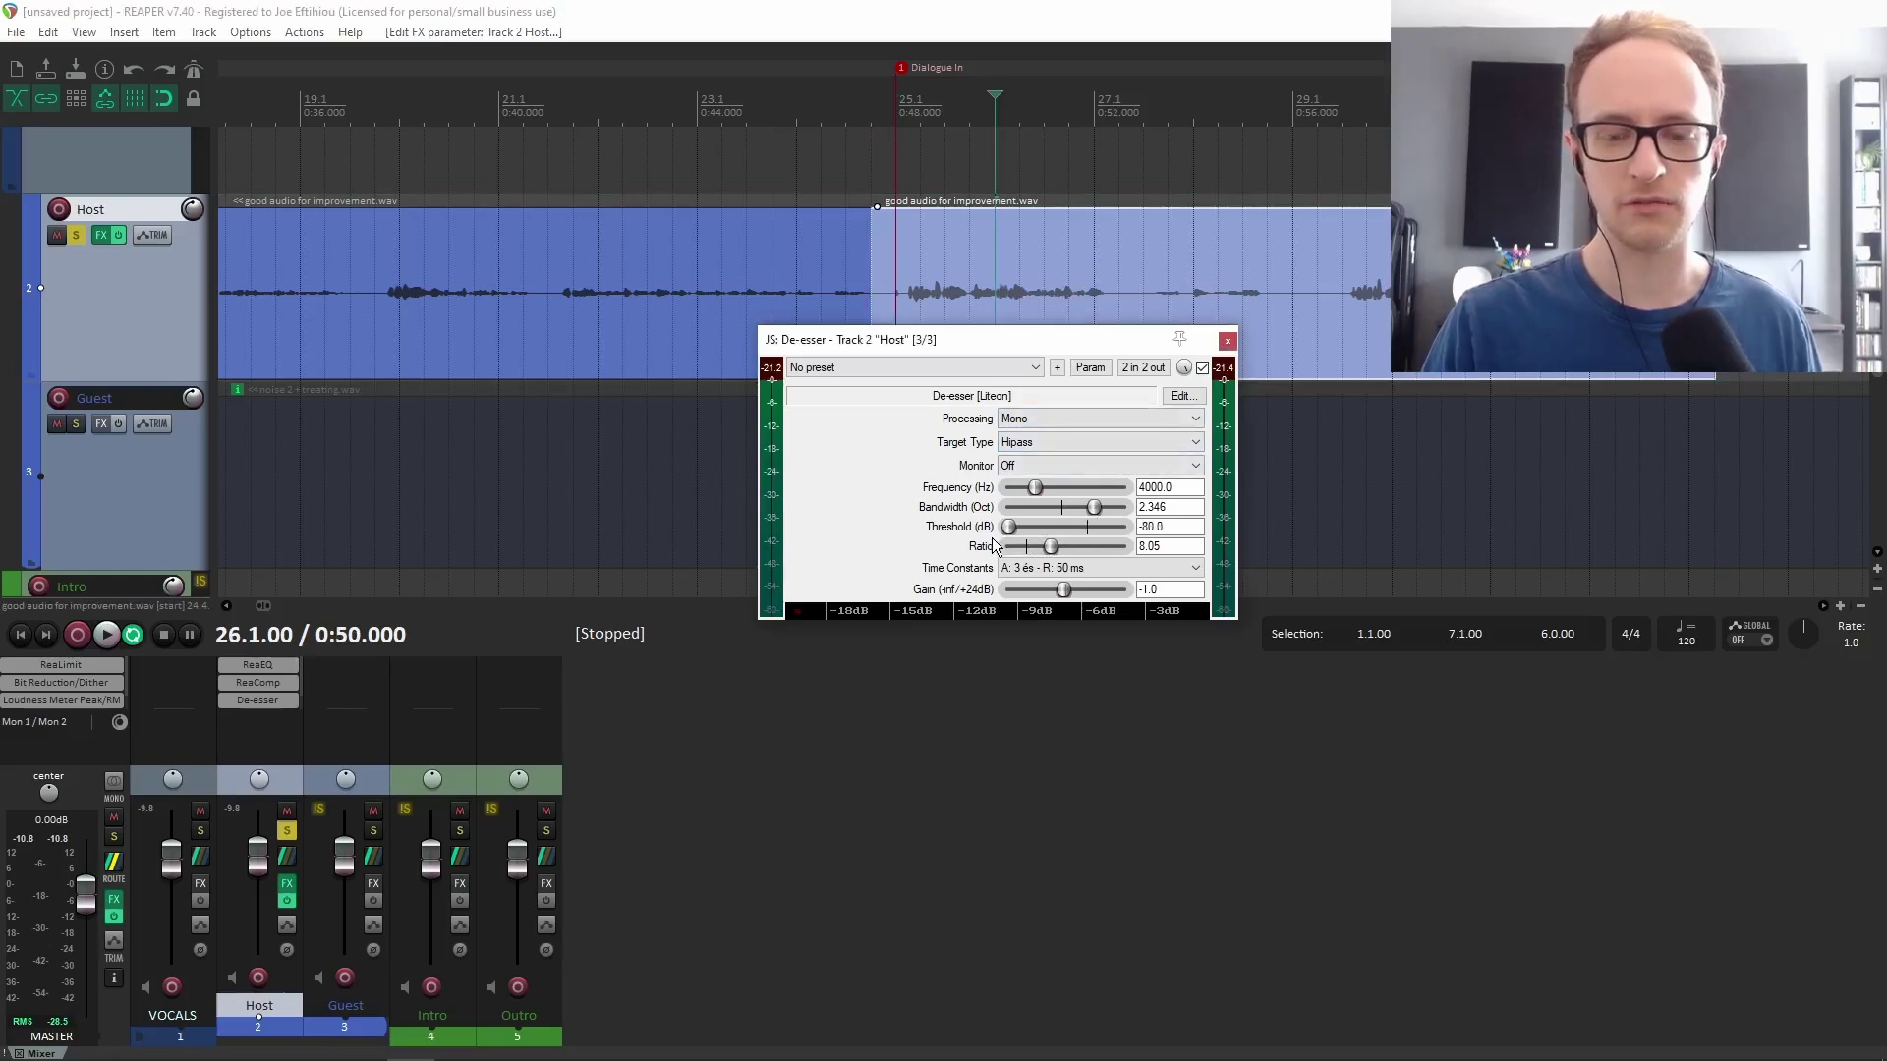
Play the Host track twice from the Dialogue In marker to hear the effect of the strong de-essing.
left_click(933, 264)
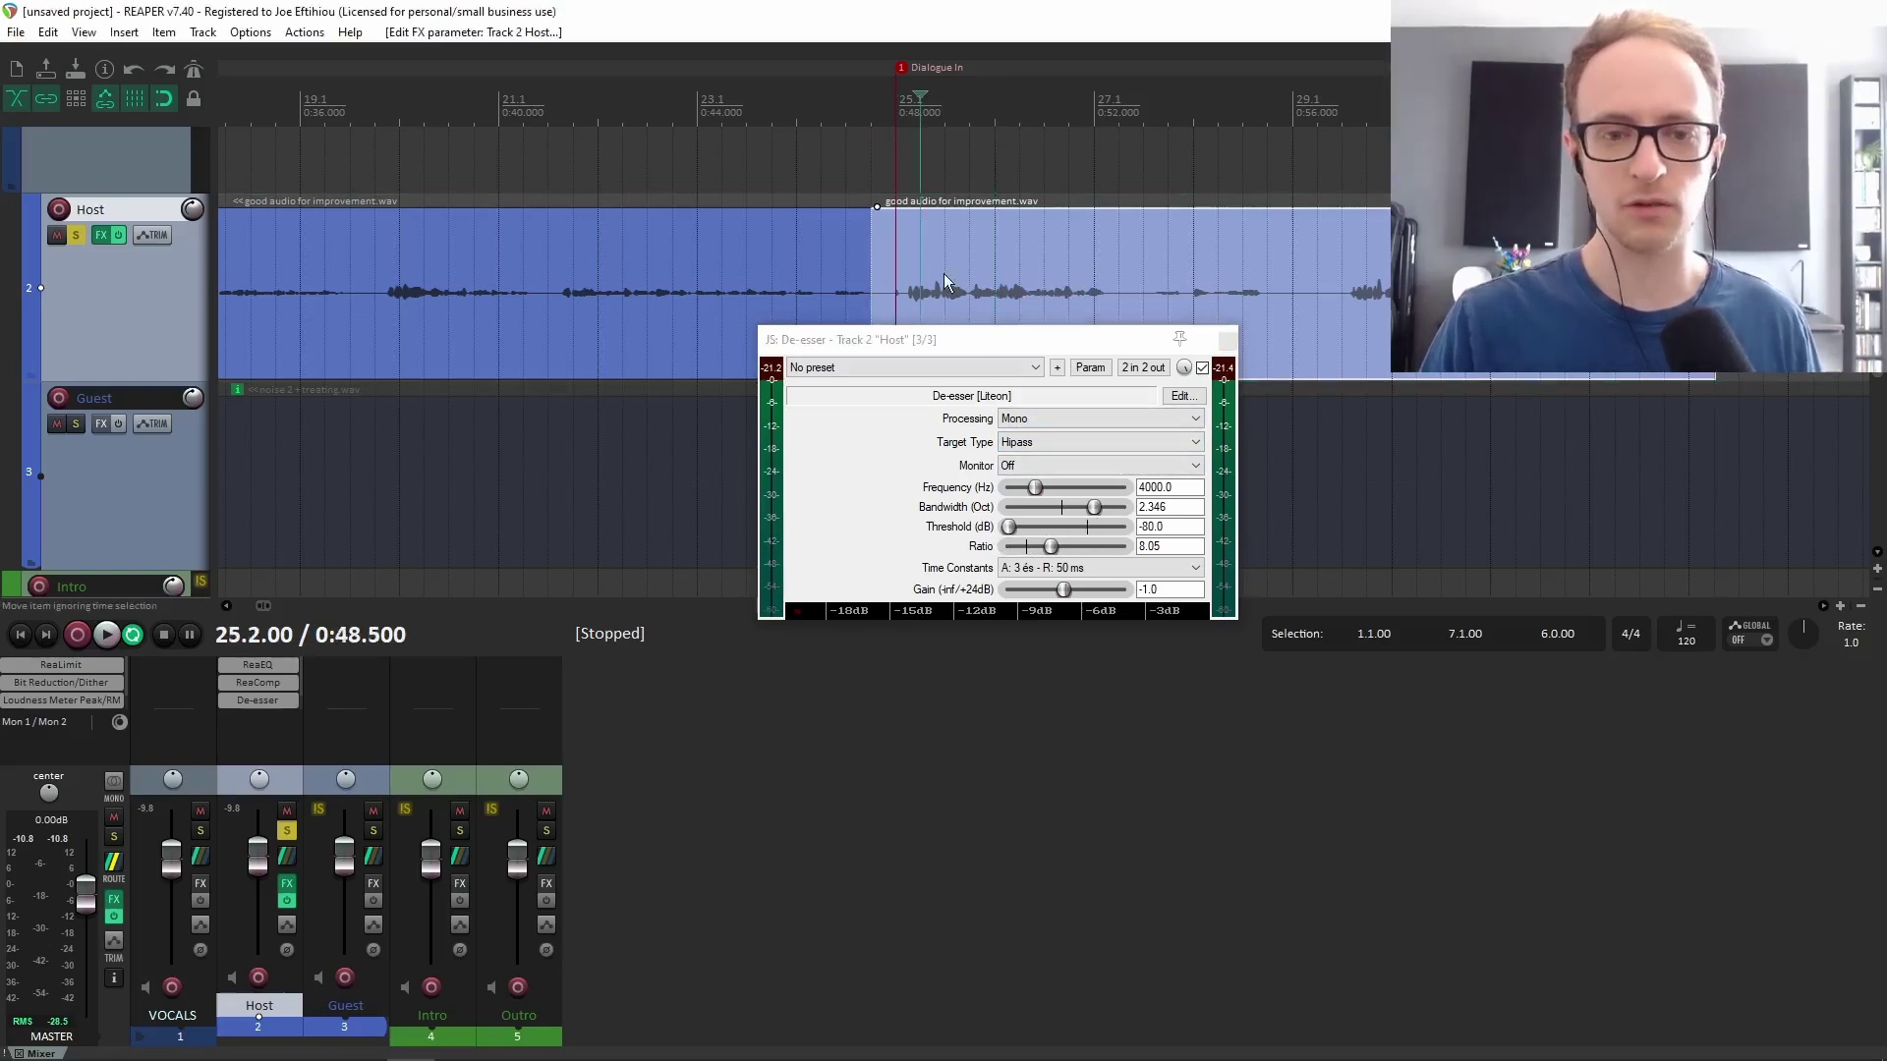
key("1")
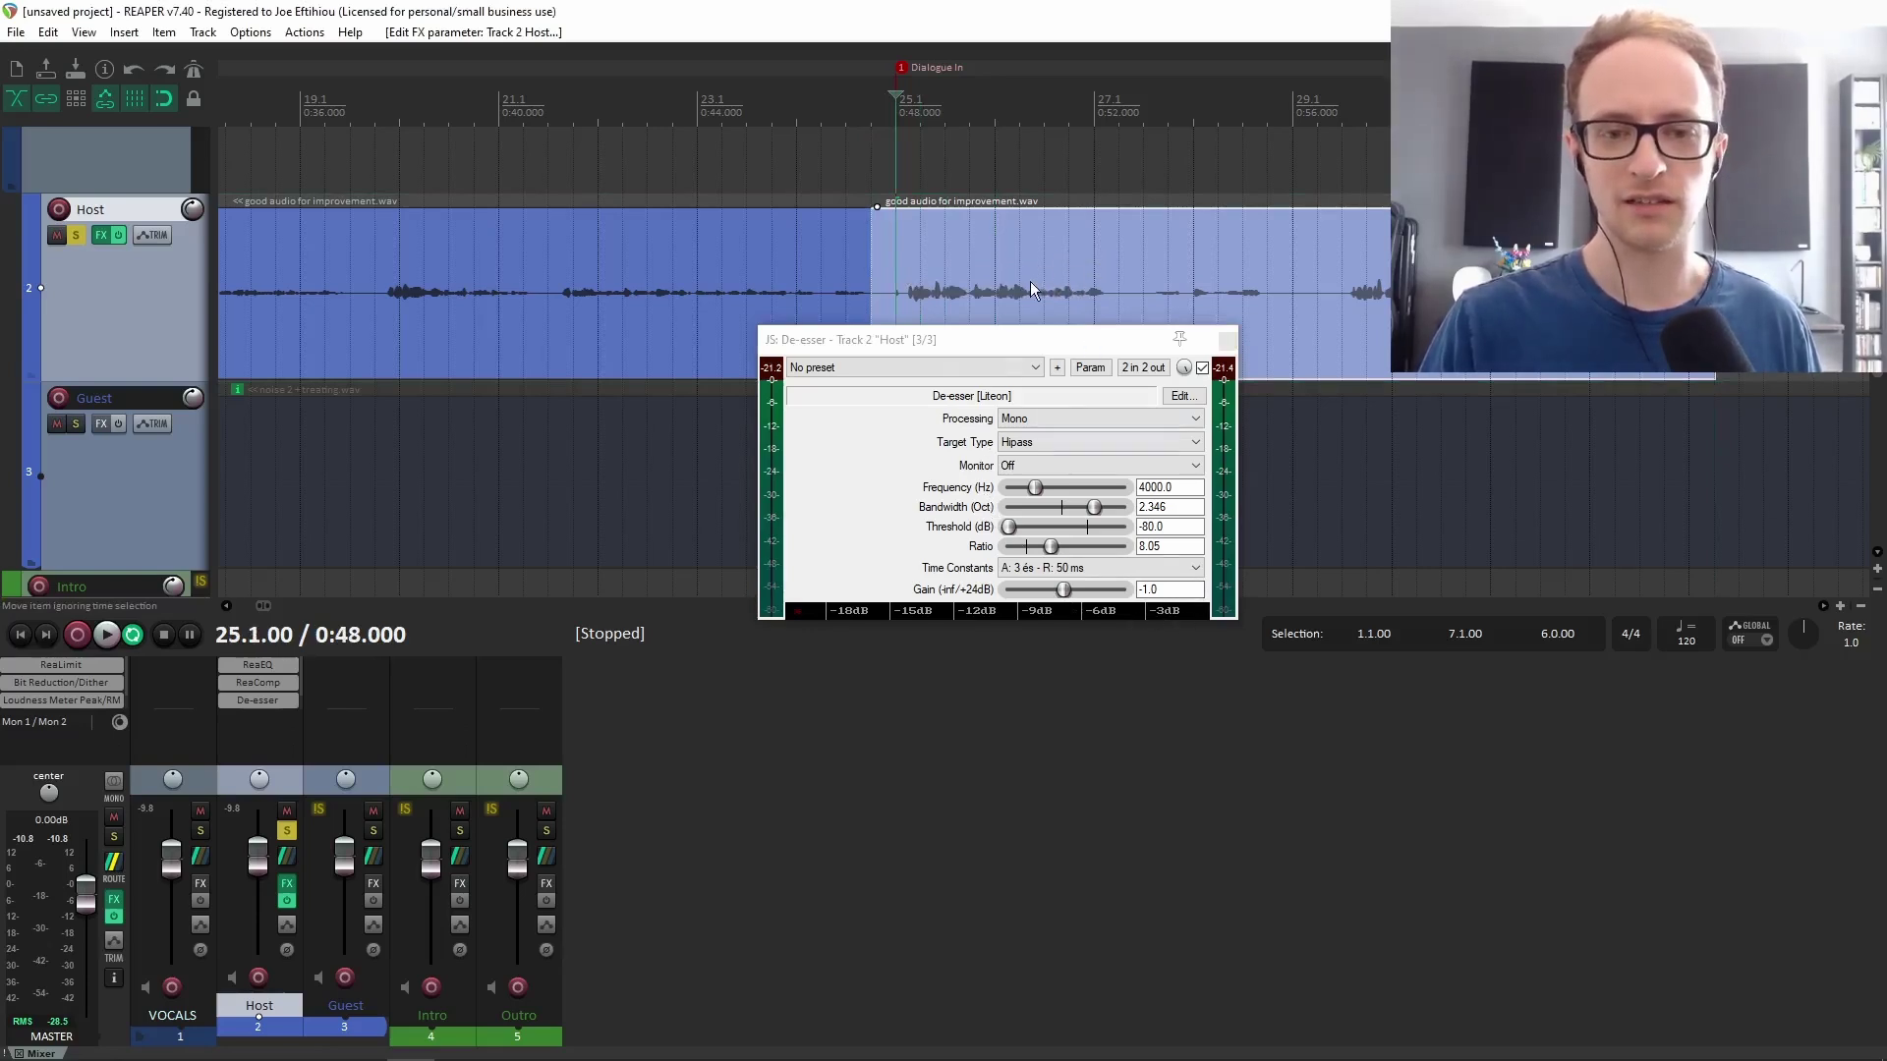
key("space")
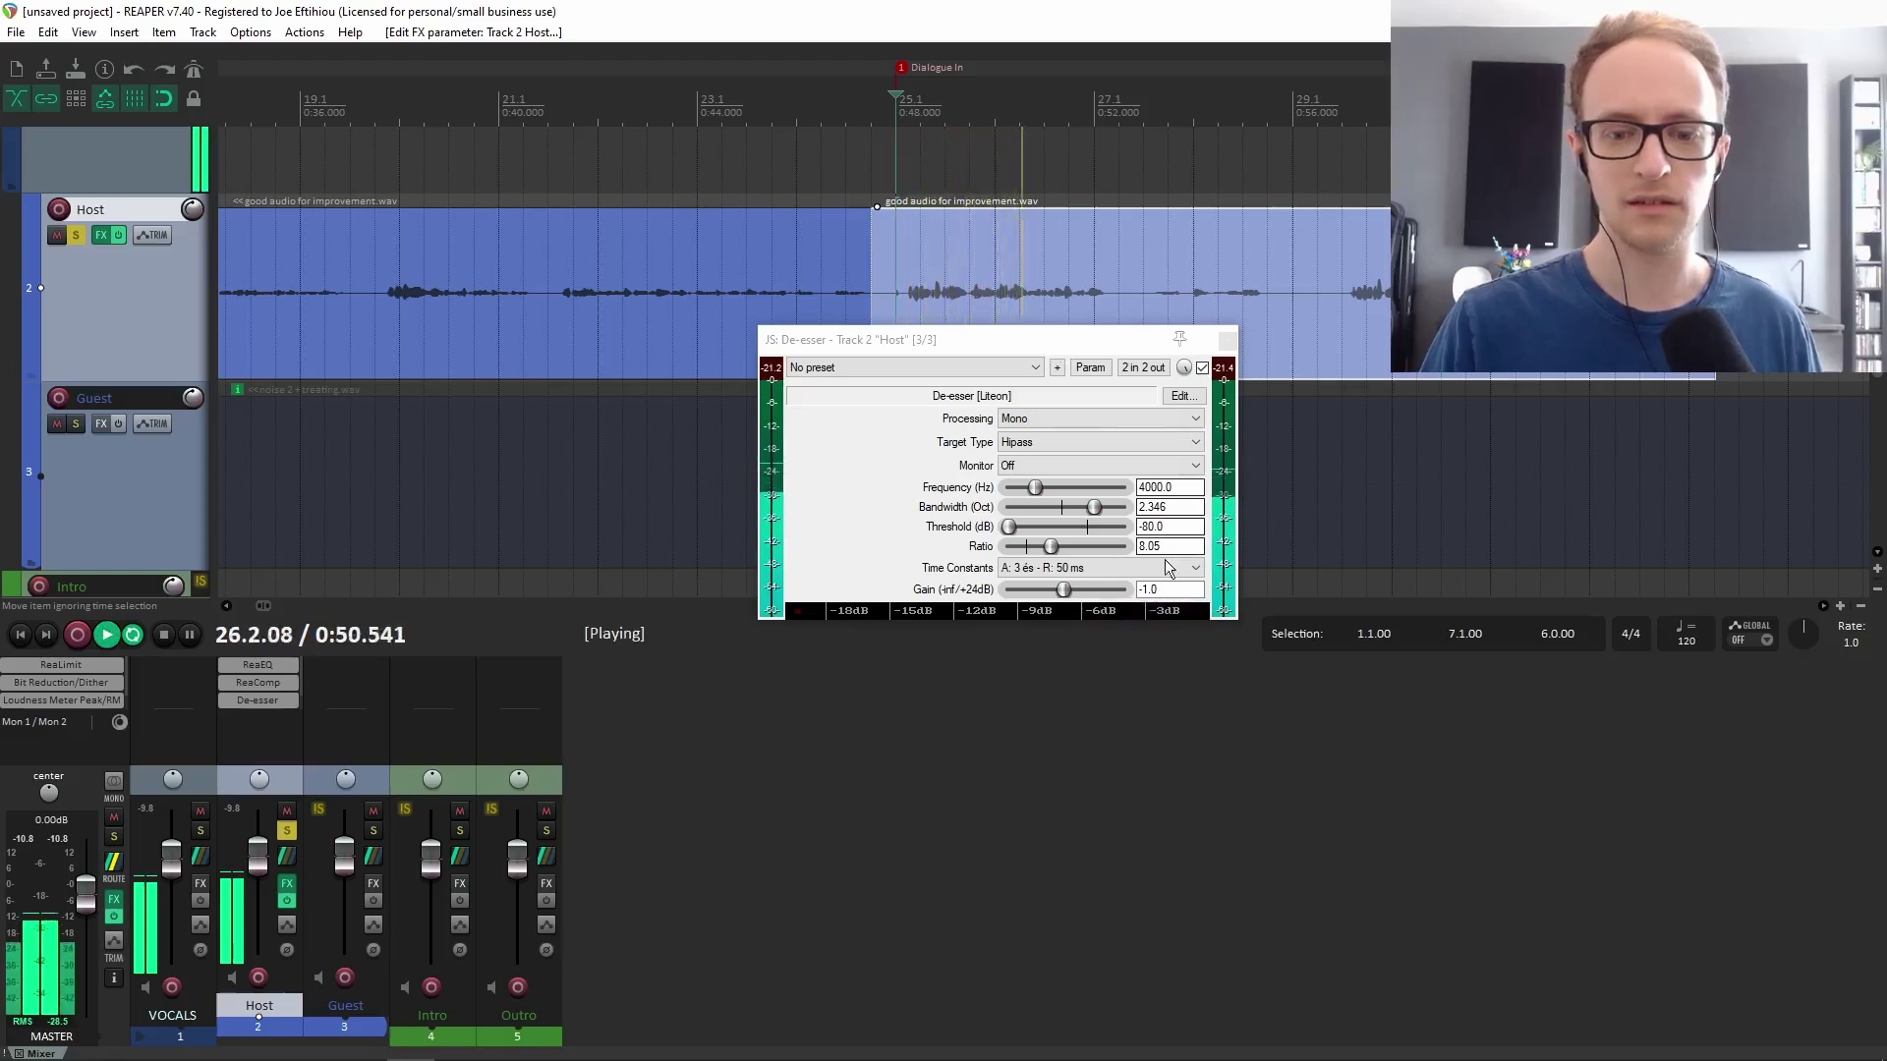
key("space")
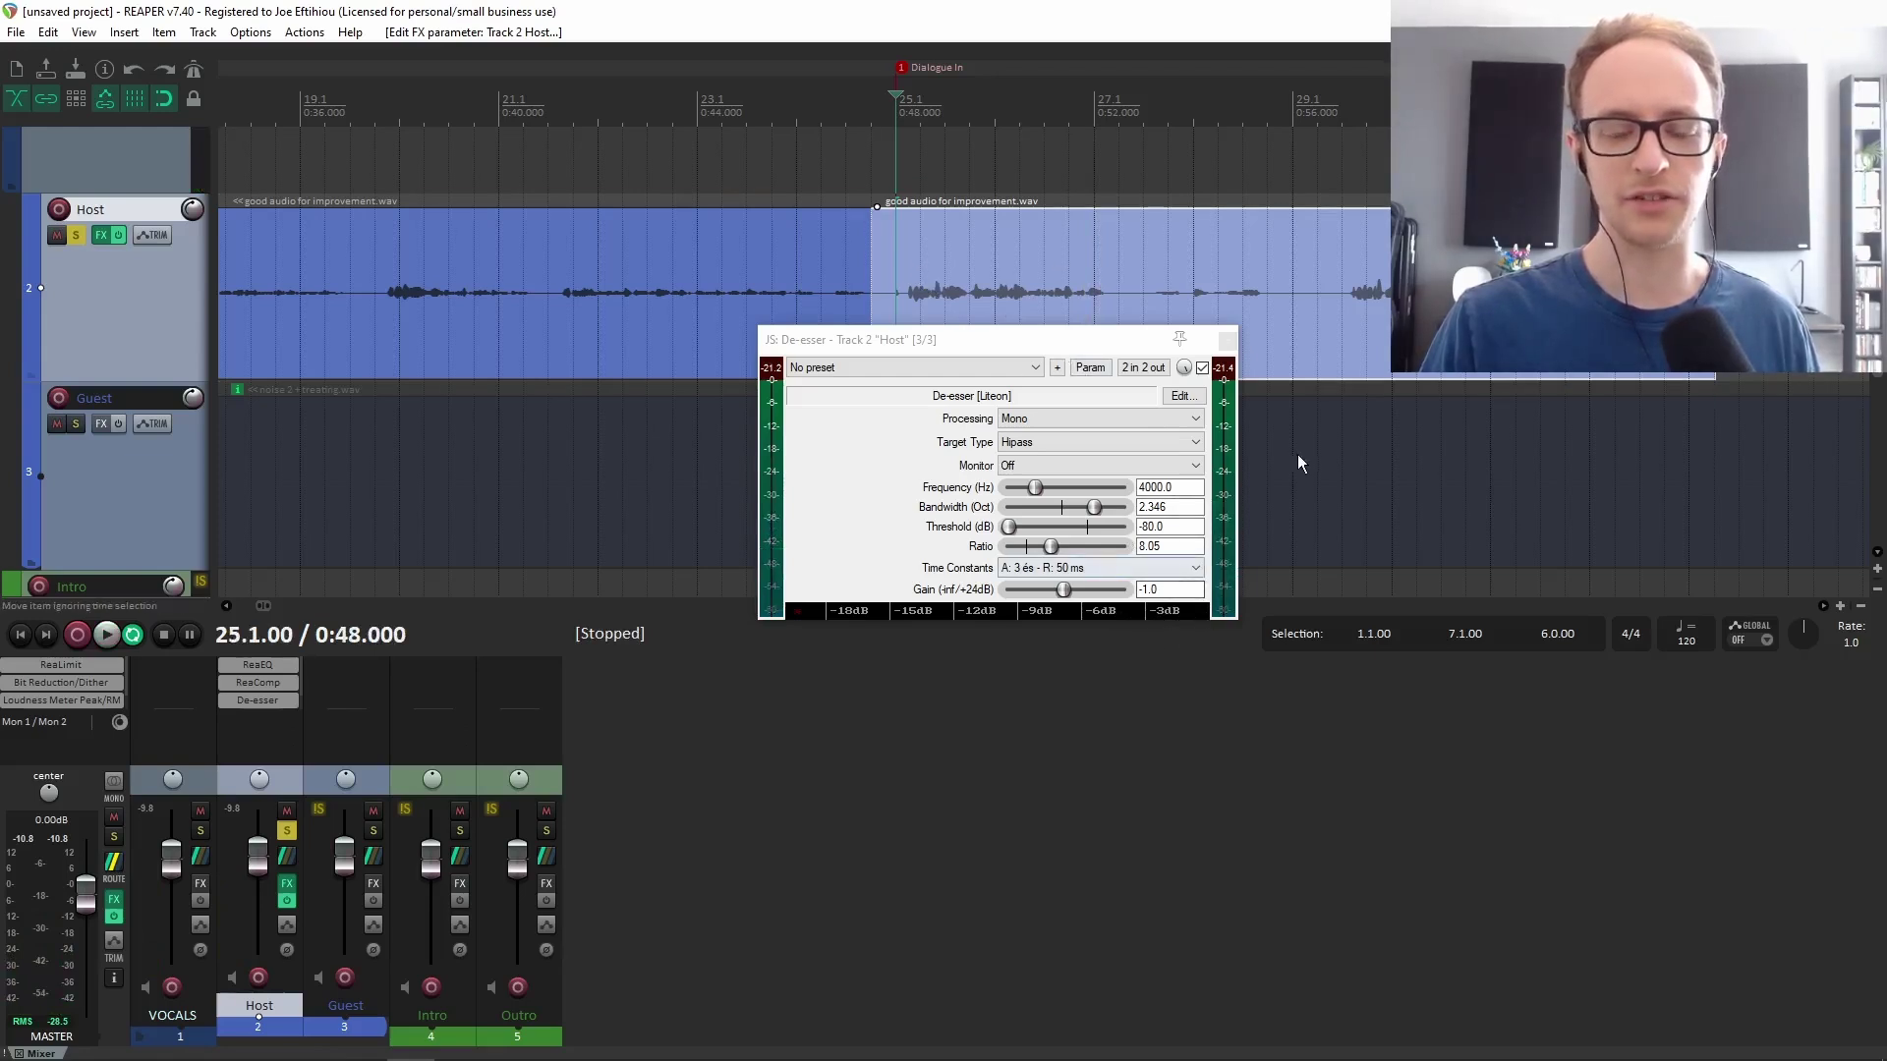
key("space")
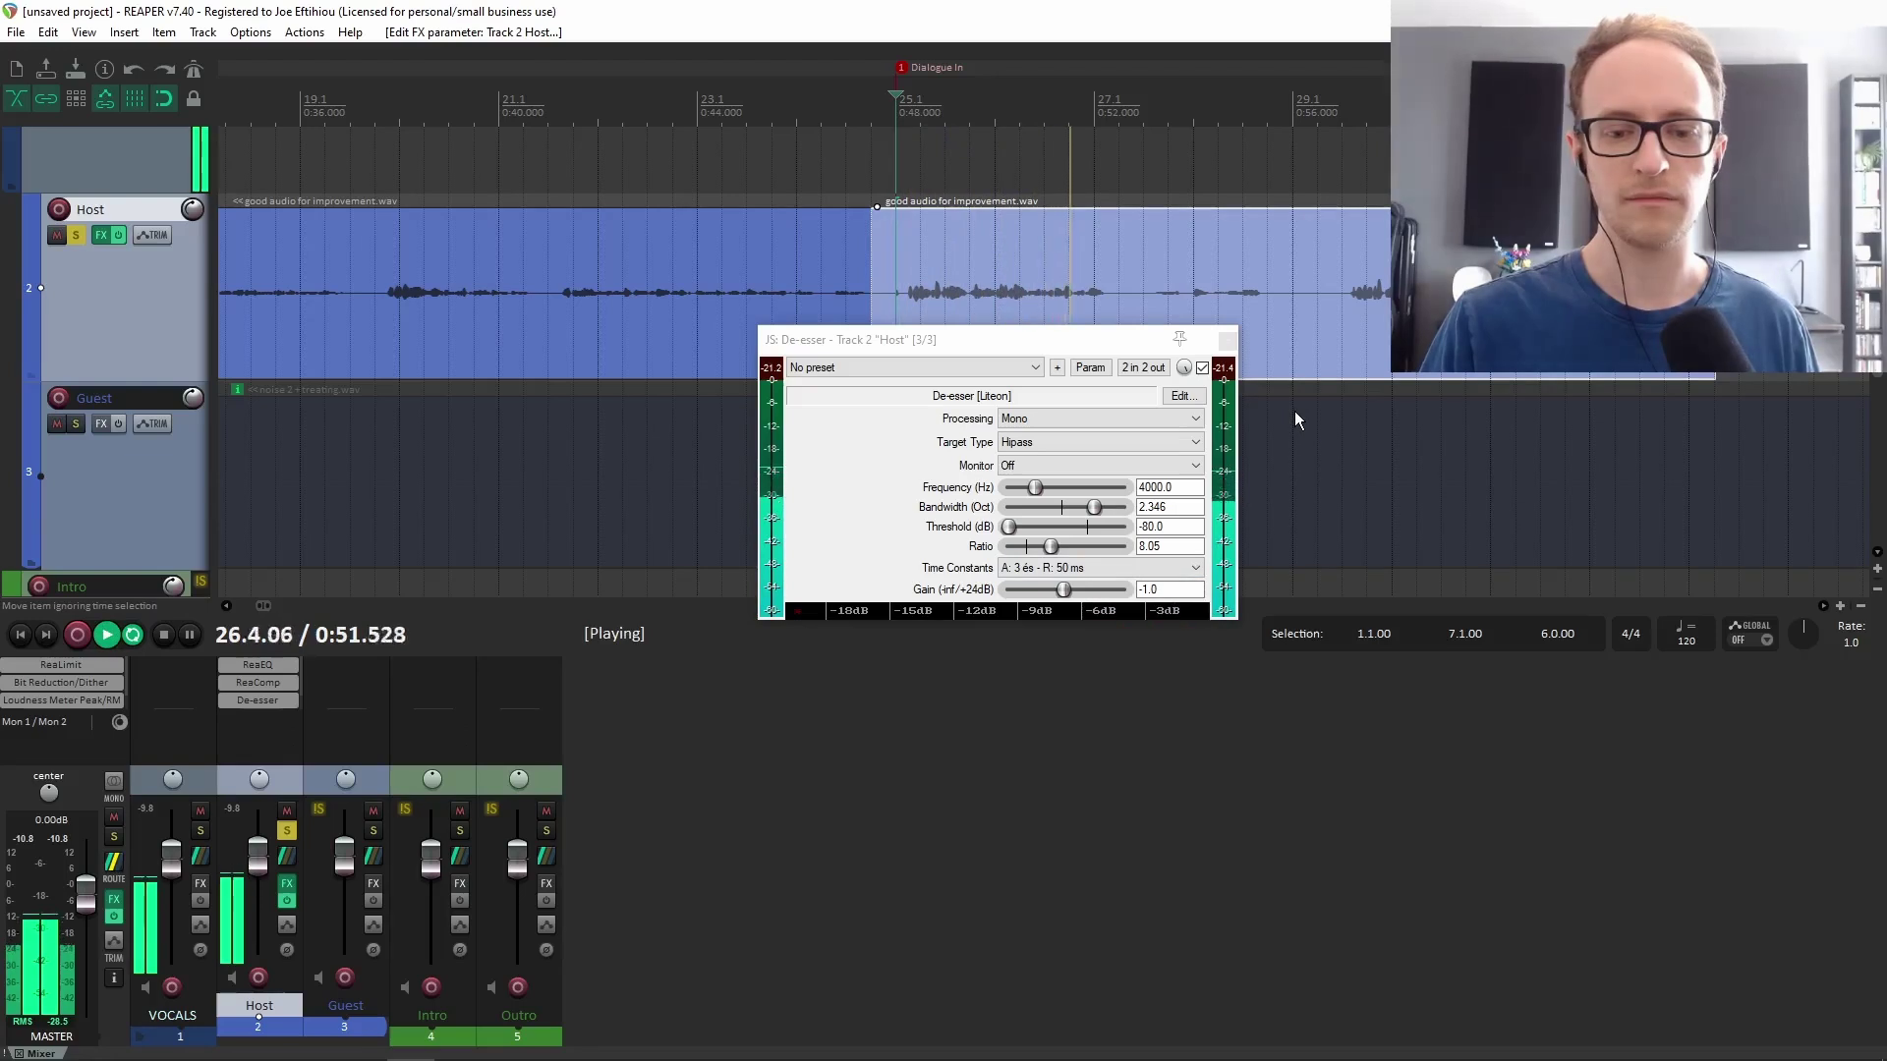
key("space")
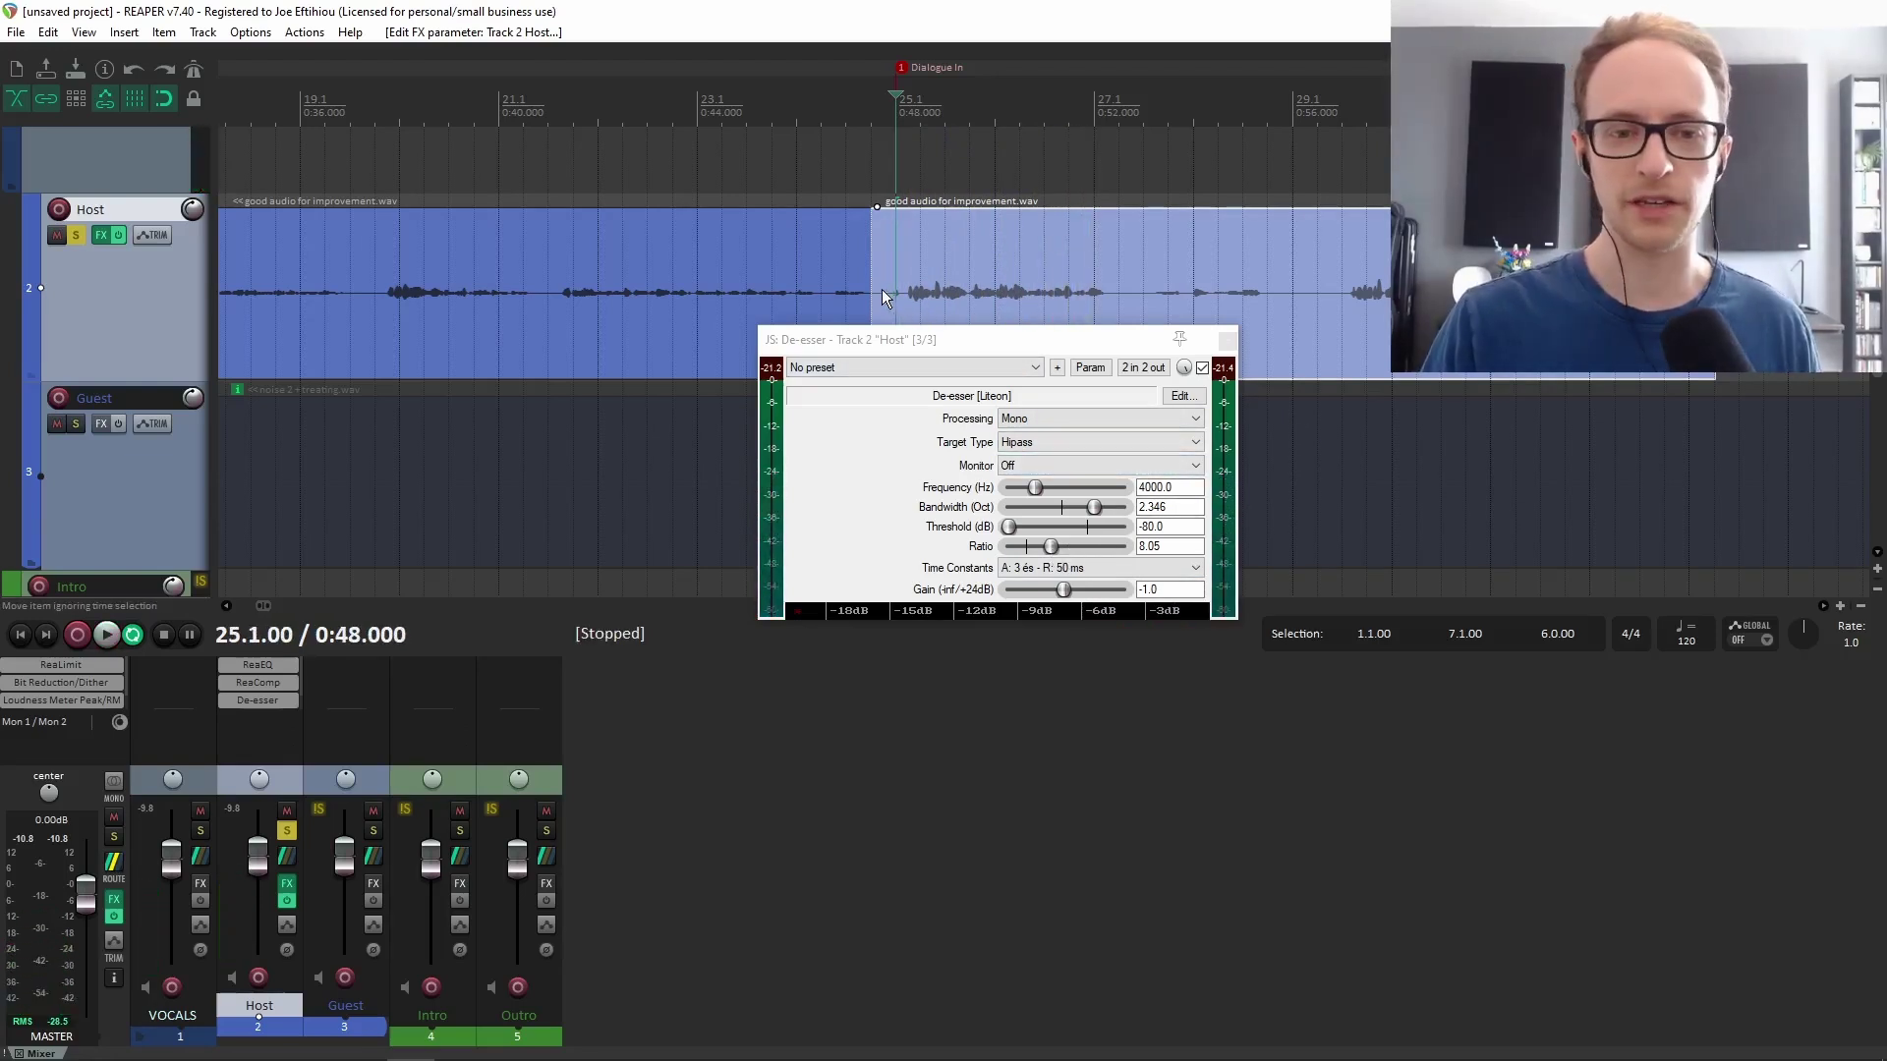
Trim the start of the second Host item to just after the Dialogue In marker, where the speech begins.
left_click_drag(873, 280, 902, 280)
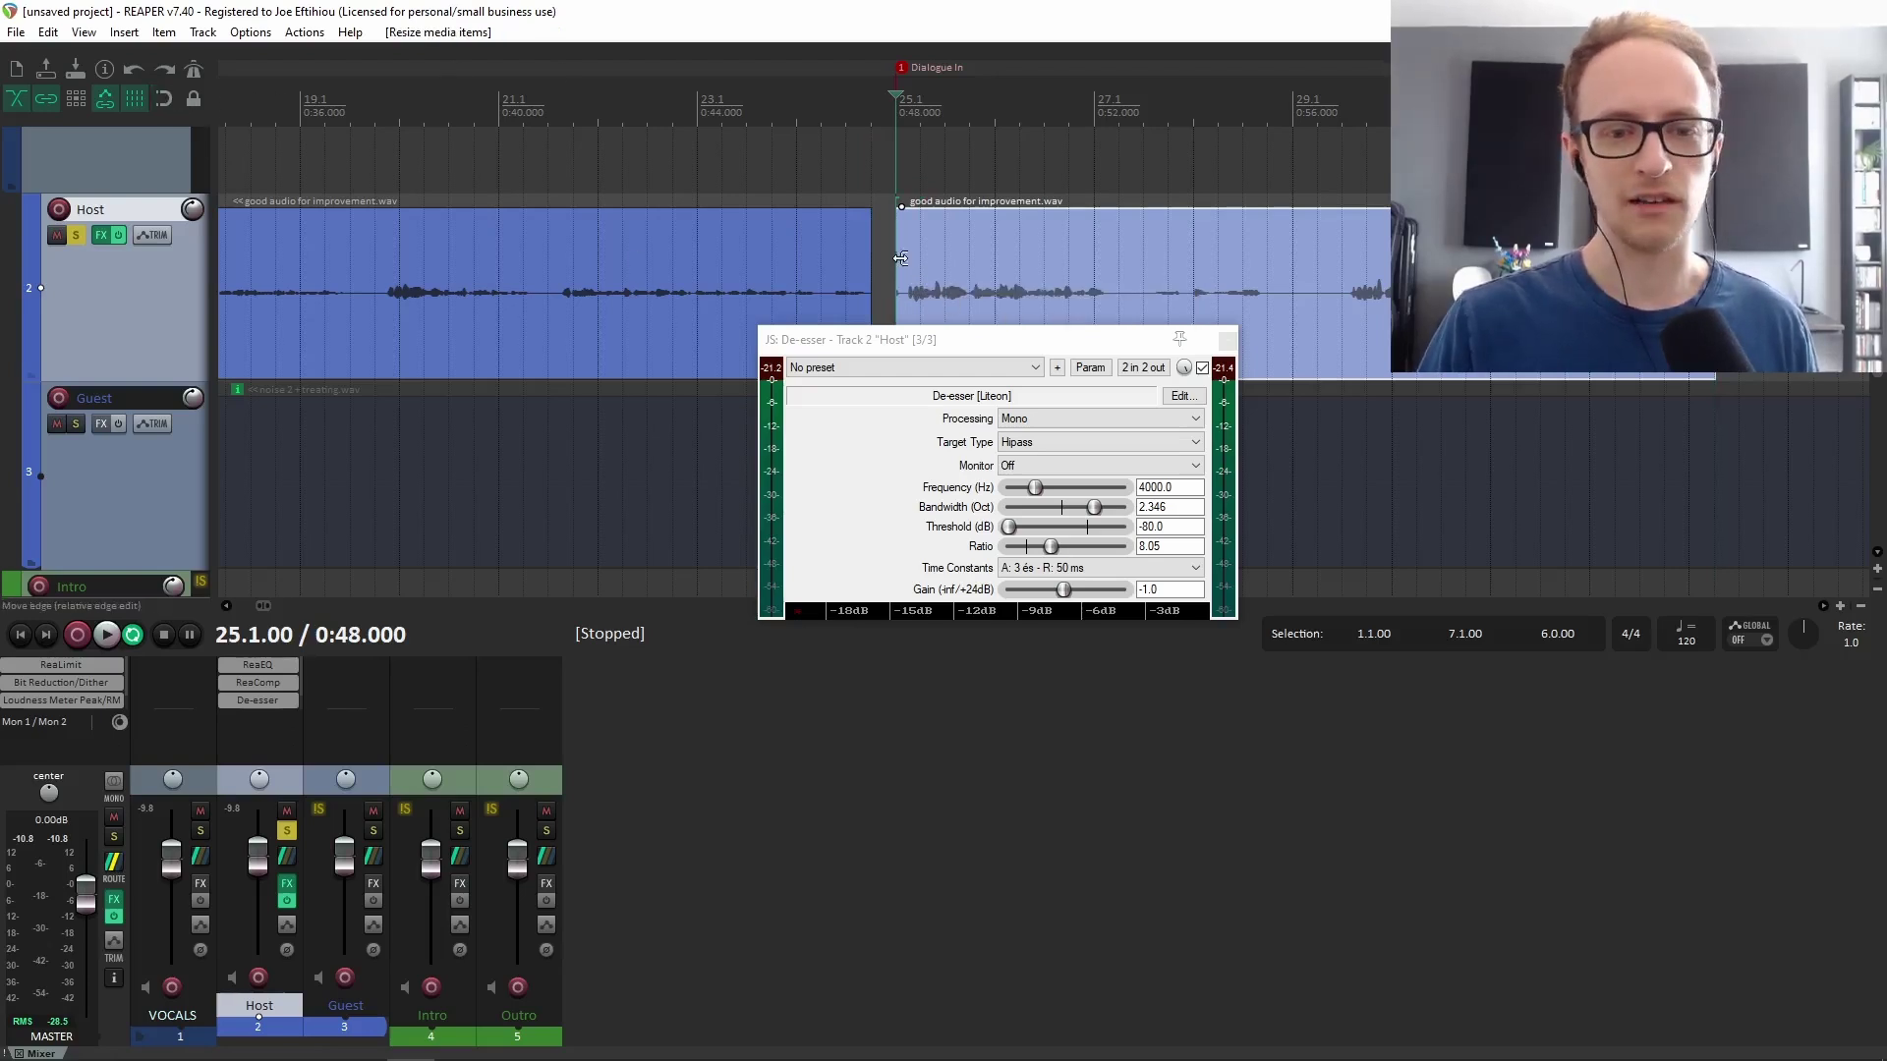
left_click_drag(897, 258, 907, 258)
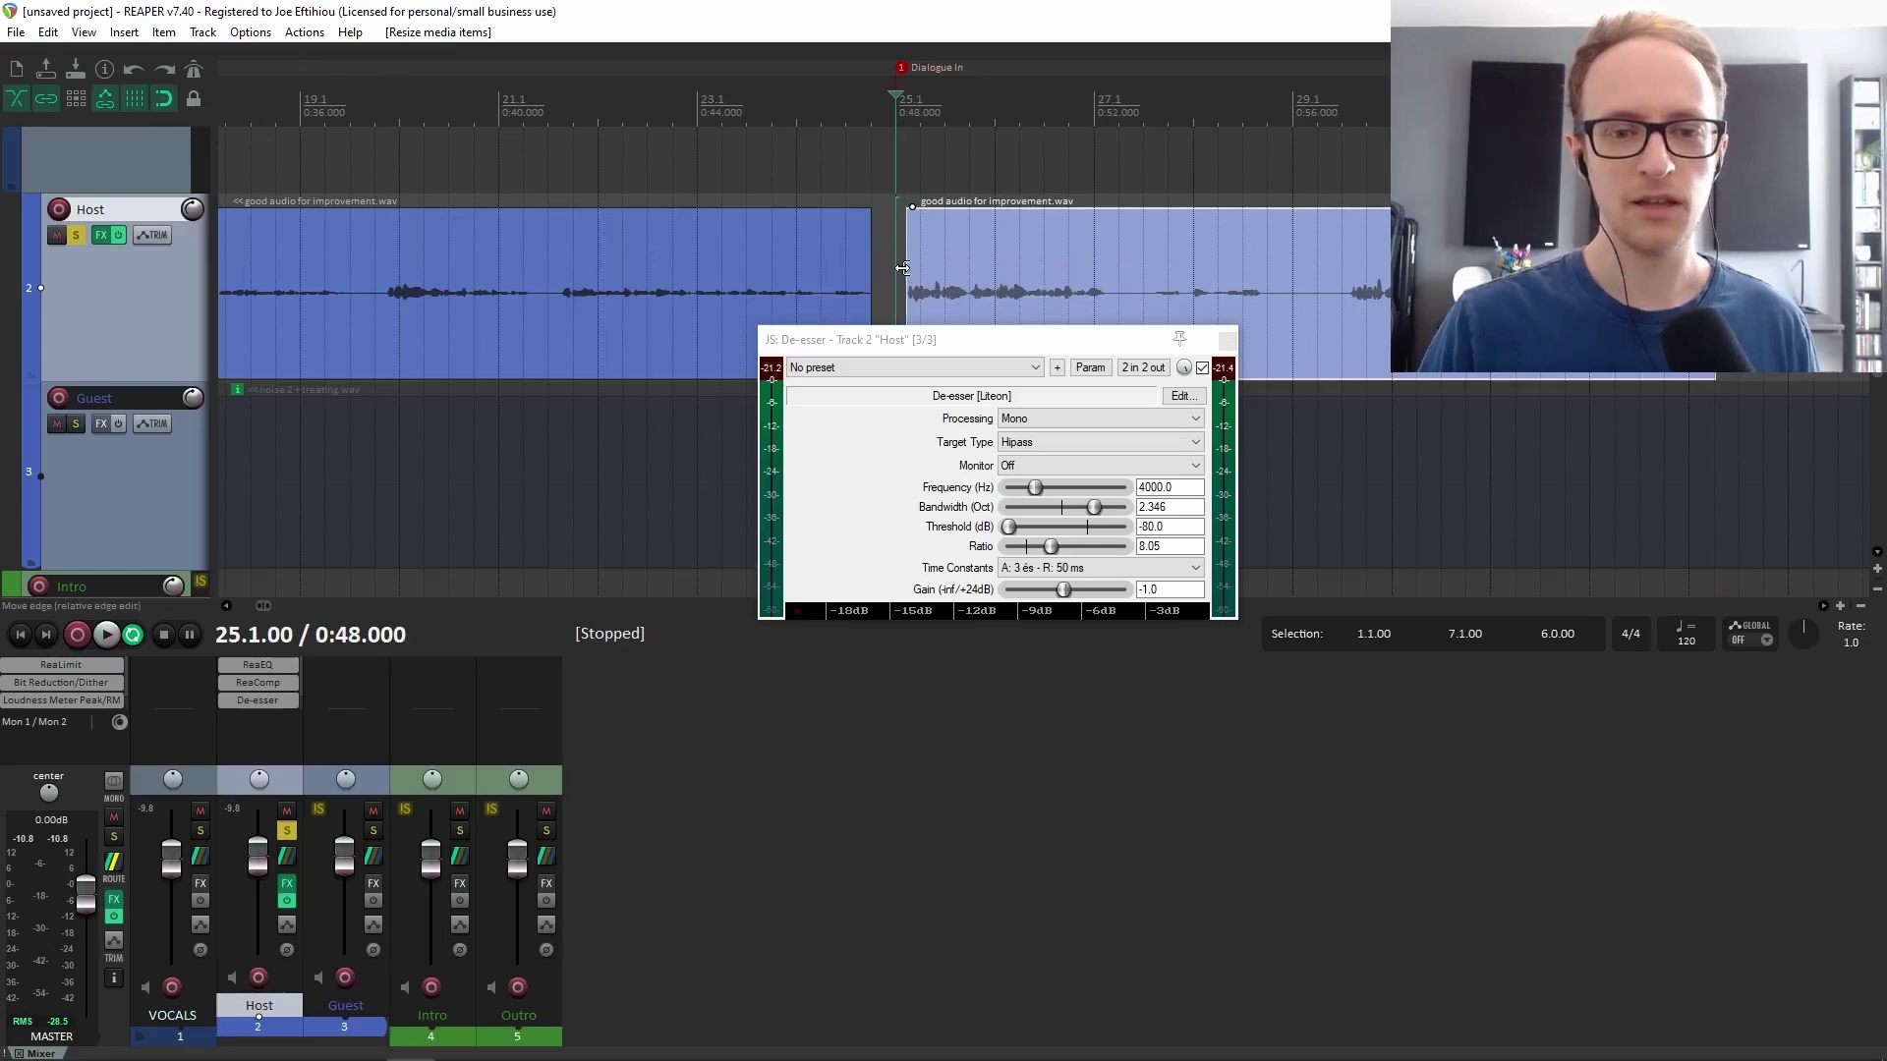
left_click(1003, 295)
Play the Host track from 0:49.000 with the De-esser bypassed and again with it active to compare the sibilance.
left_click(1202, 367)
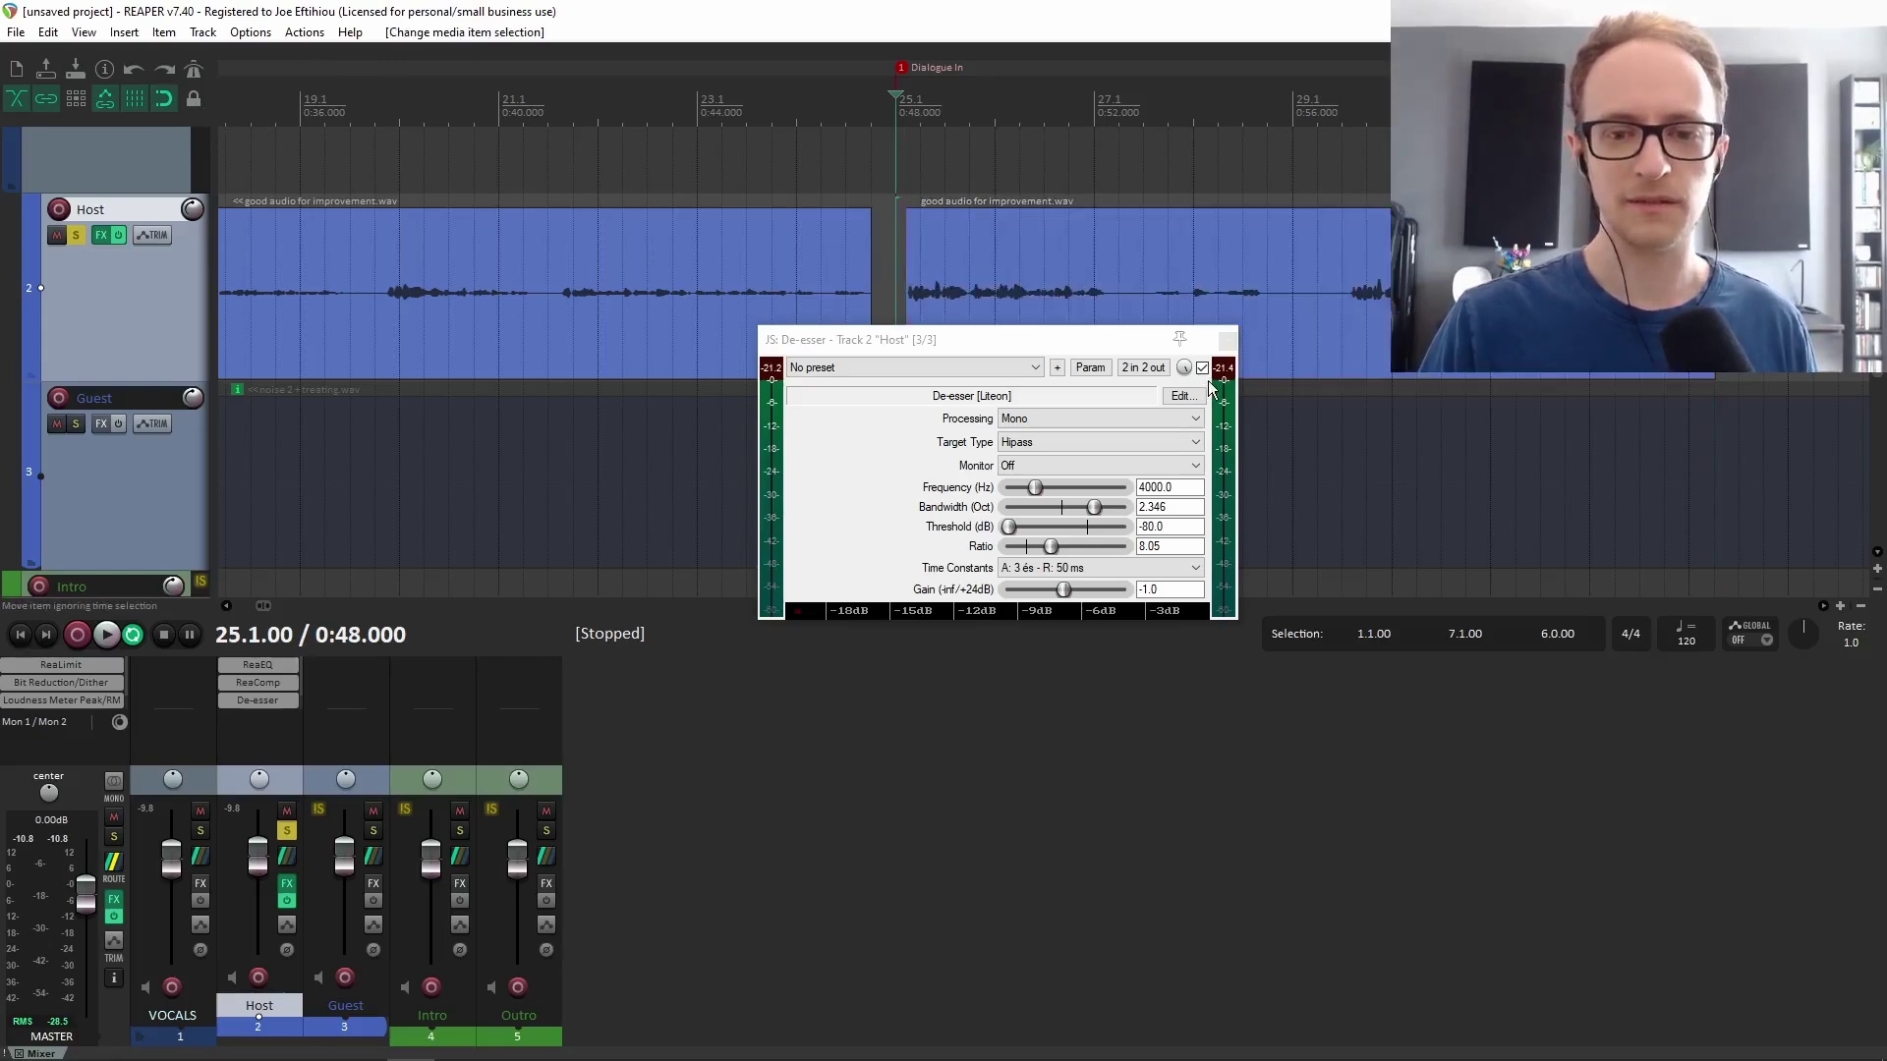
left_click(994, 266)
key("space")
key("space")
left_click(953, 262)
key("space")
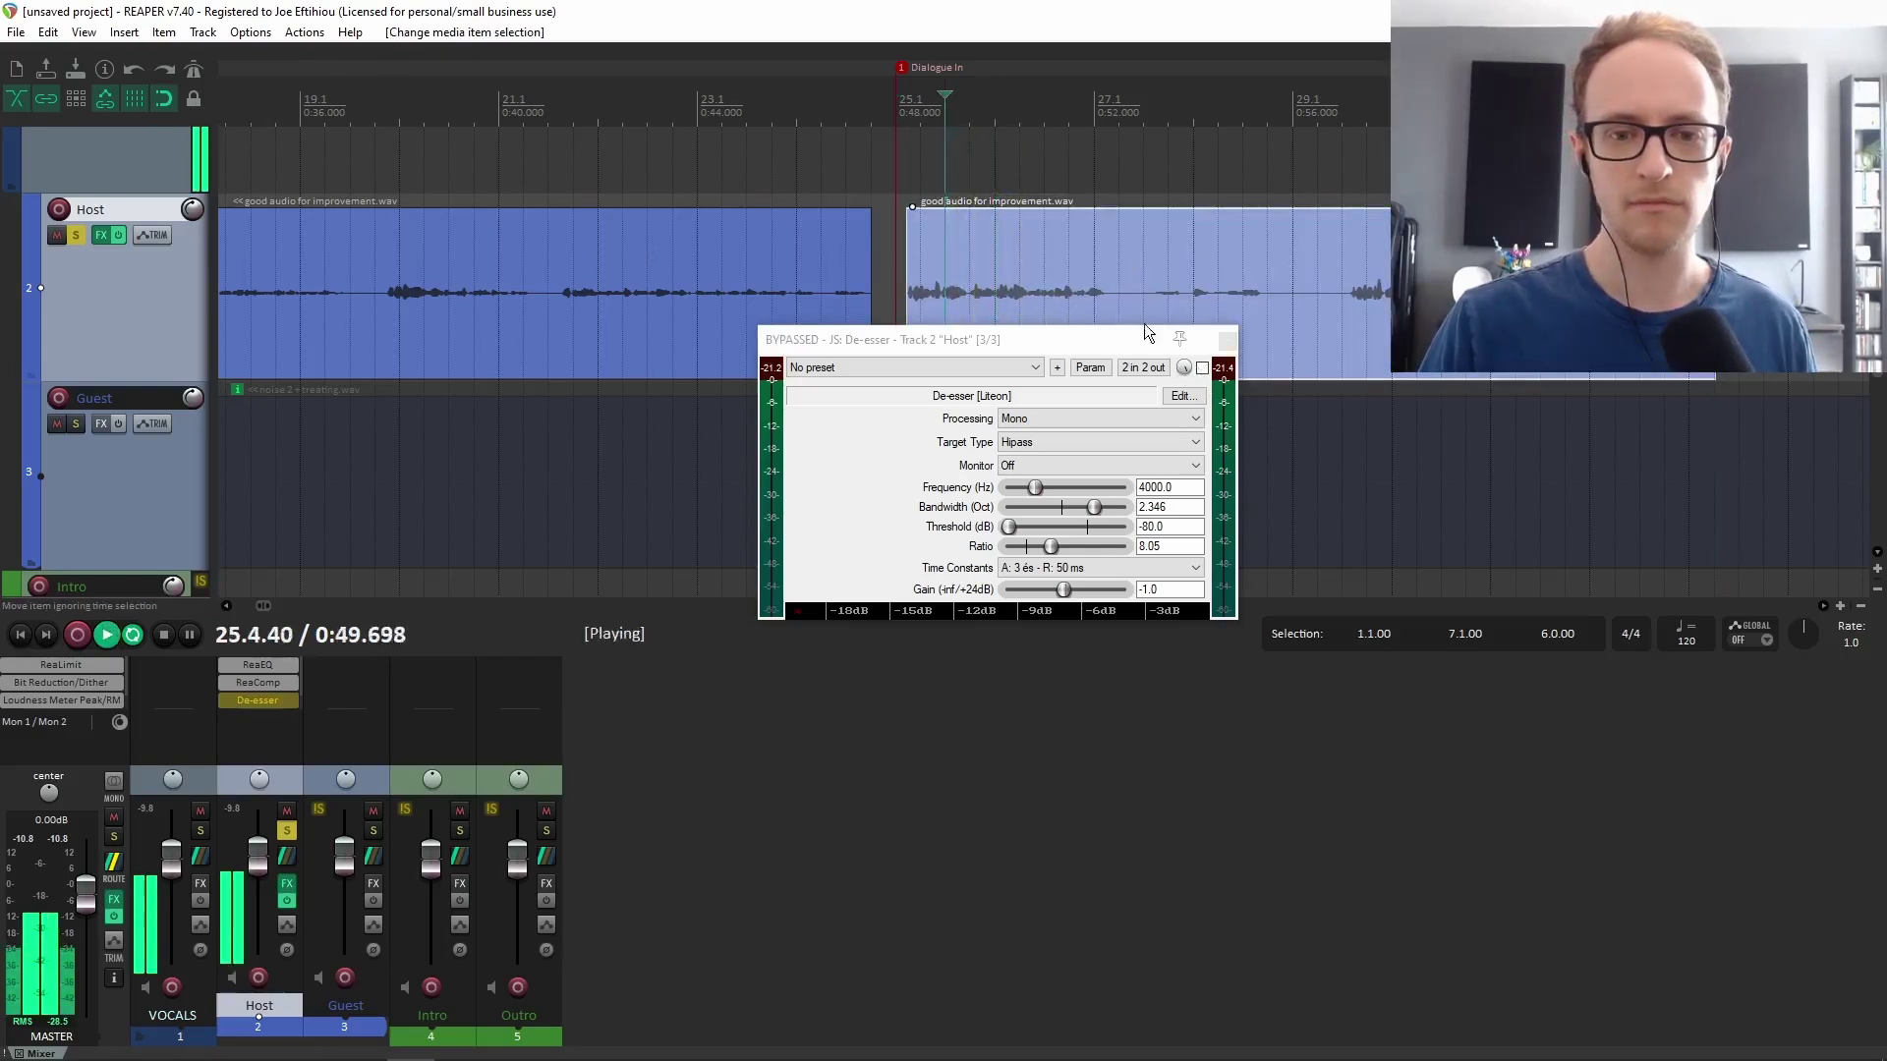
key("space")
left_click(1202, 367)
key("space")
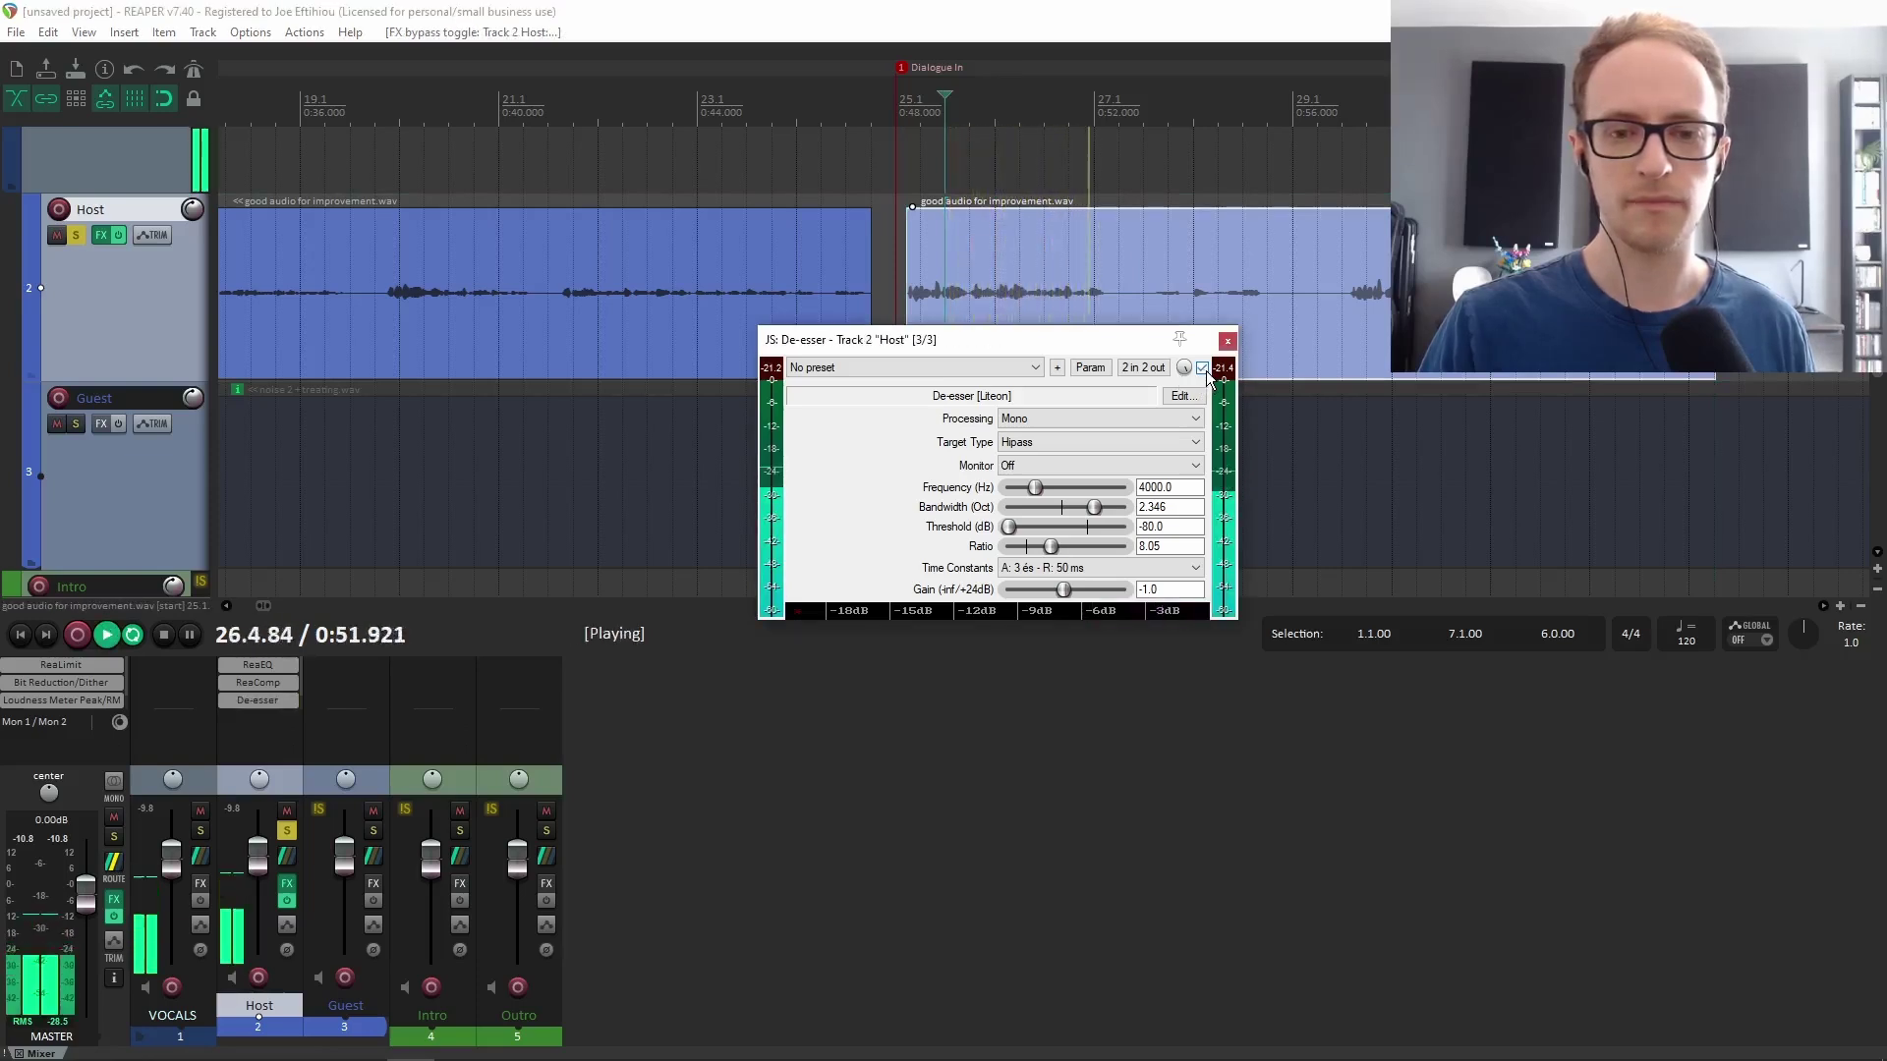
key("space")
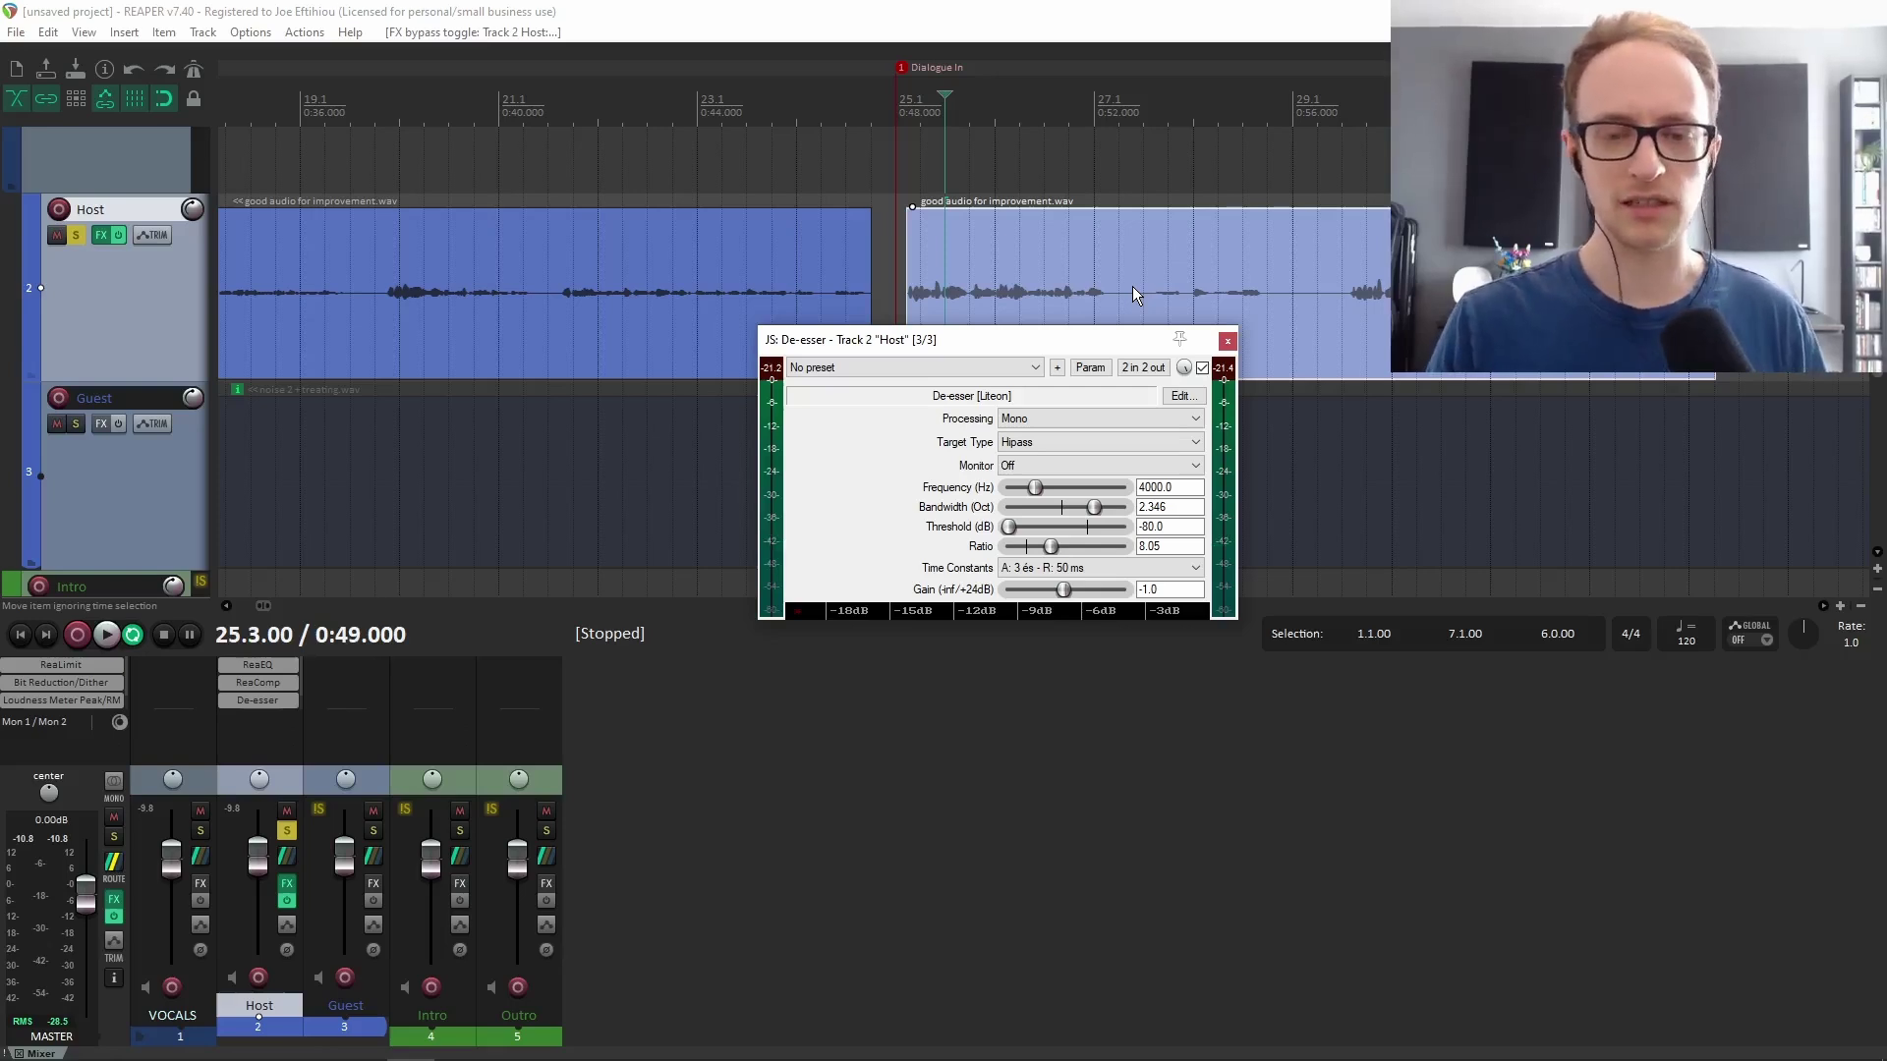
Close the De-esser and adjust band 4 of the Host's ReaEQ to about 5919.7 Hz with a gain of 3.7 dB.
left_click(1228, 341)
left_click(259, 666)
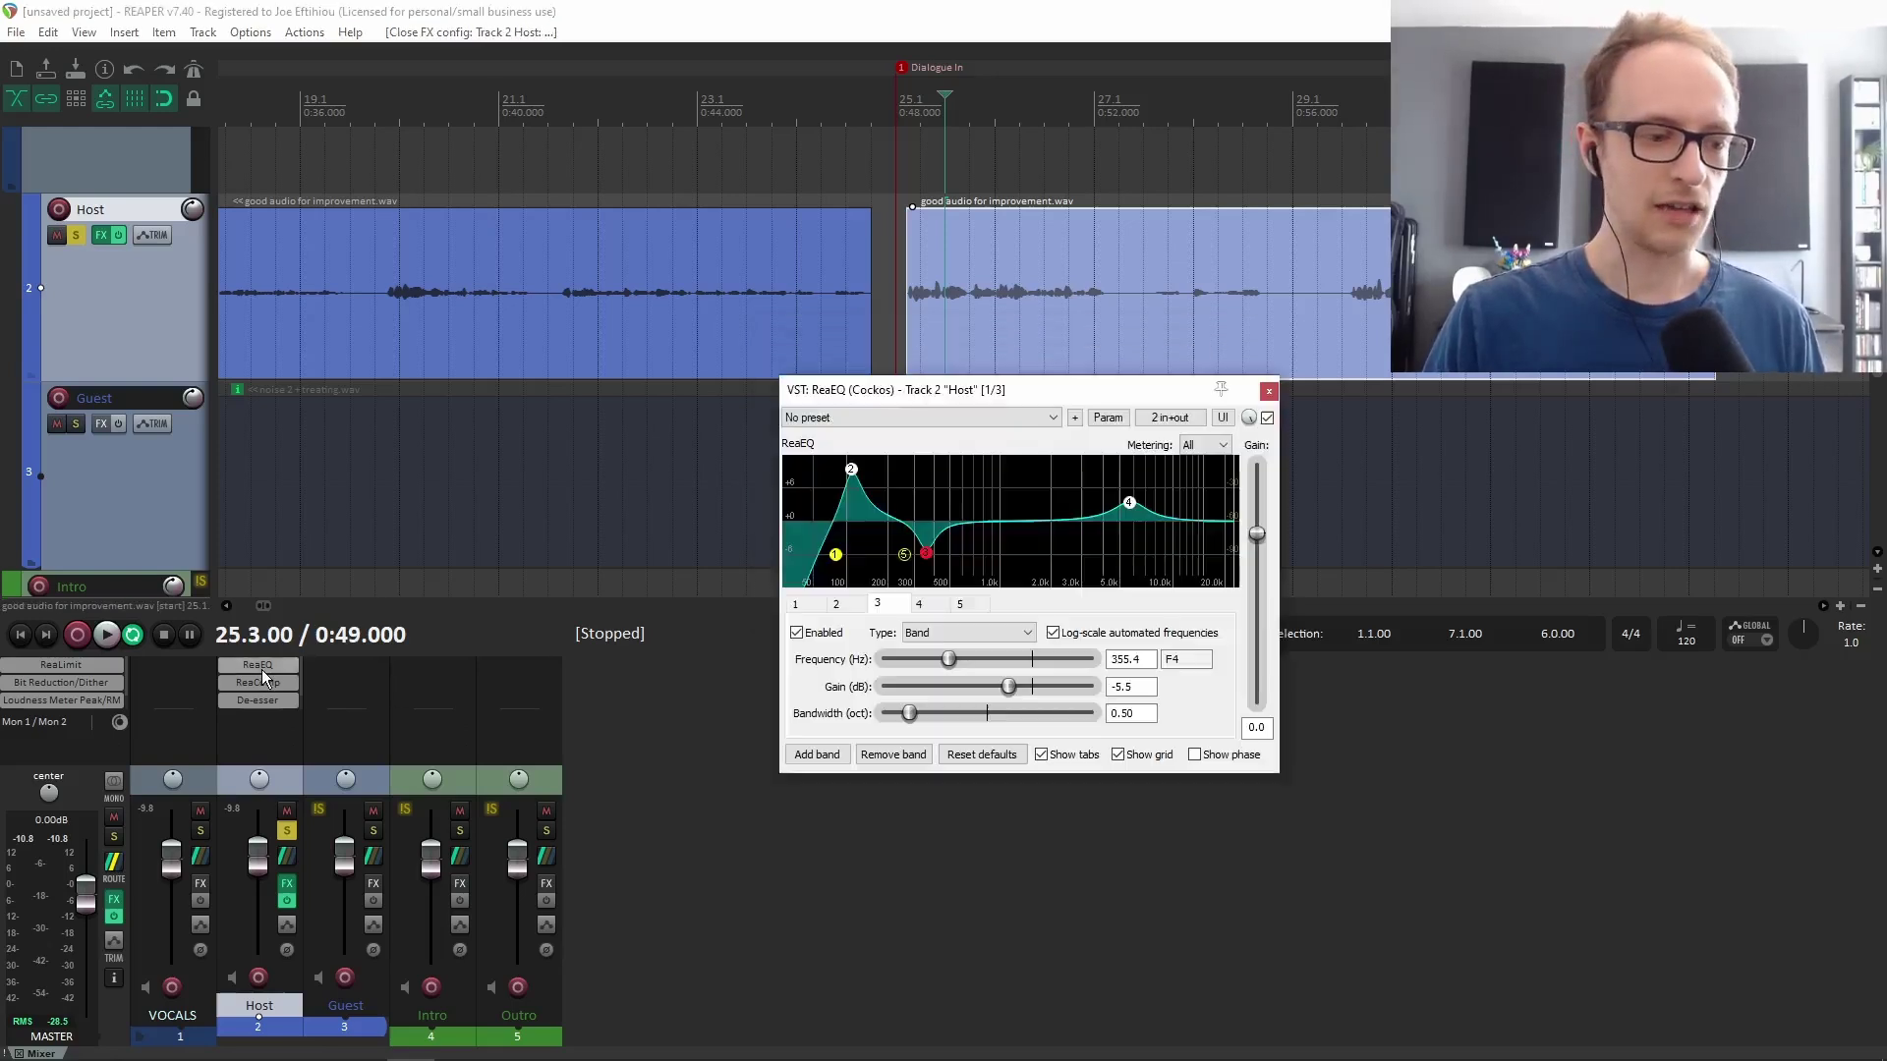
left_click_drag(1132, 518, 1132, 503)
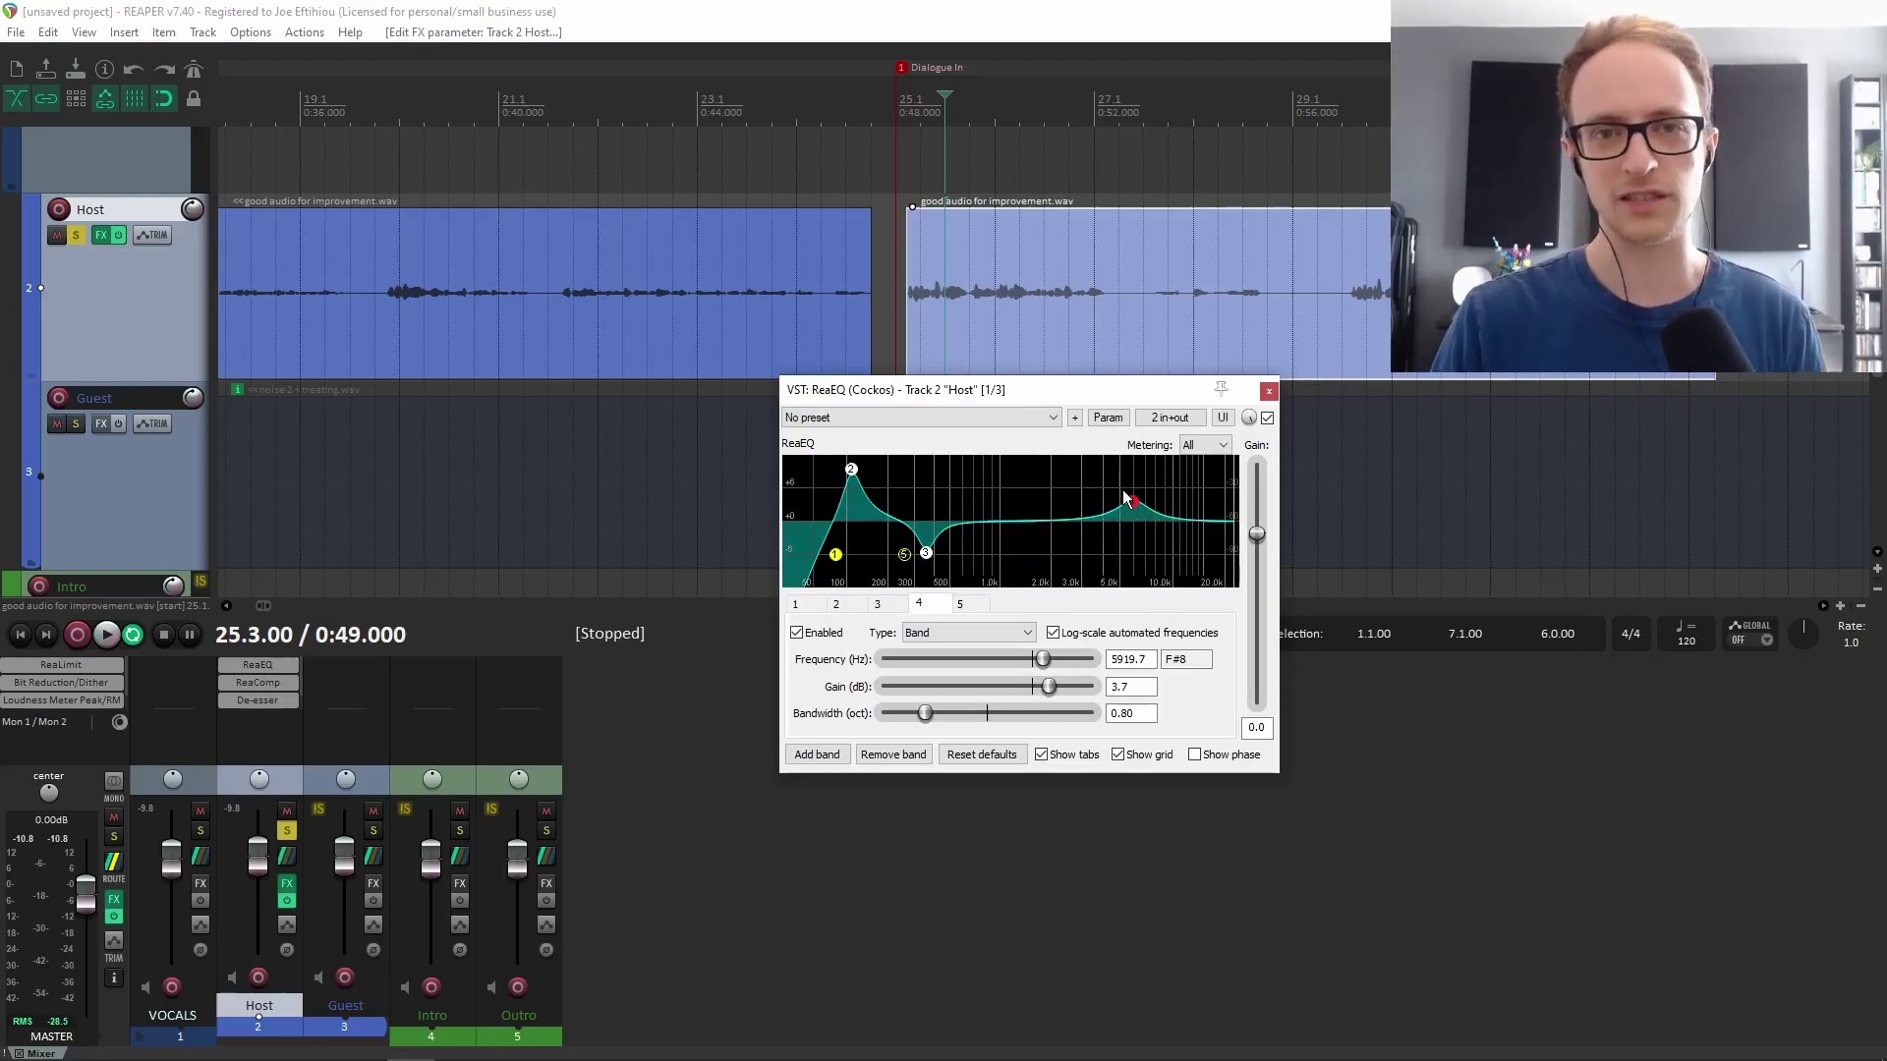
left_click(1268, 394)
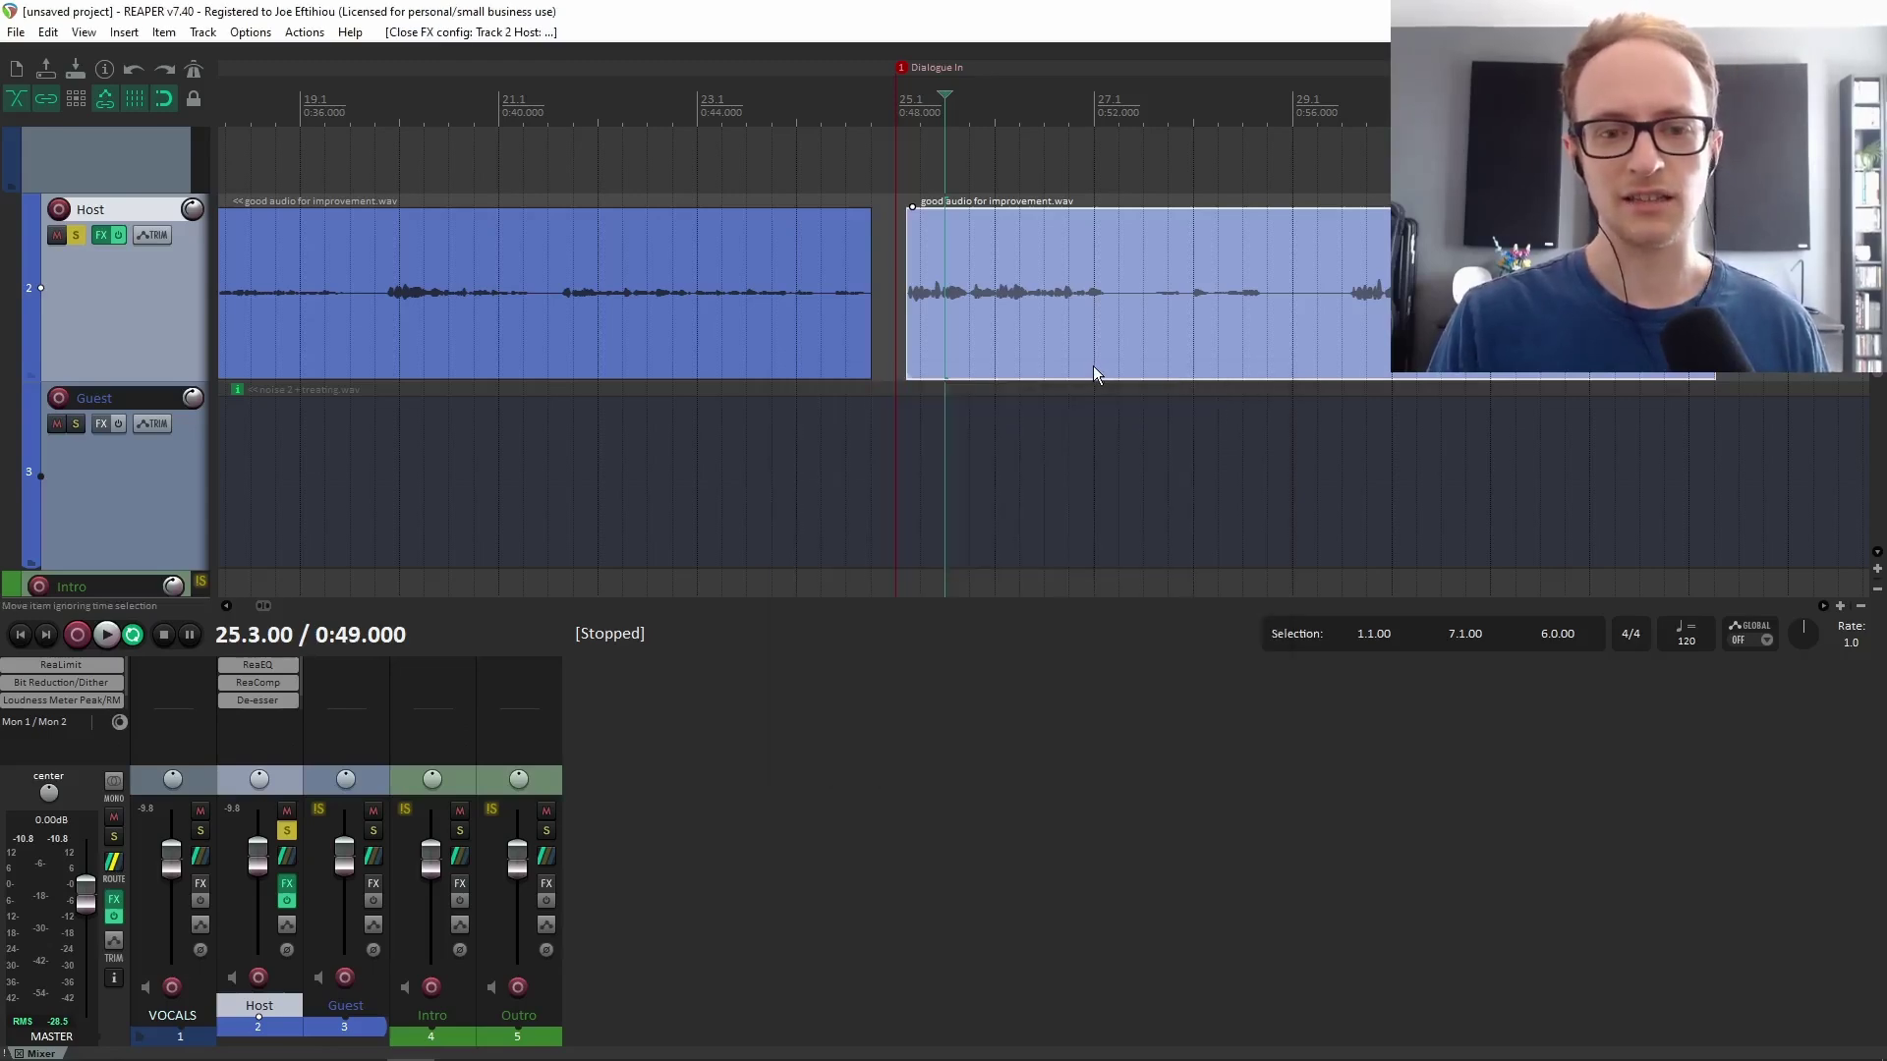